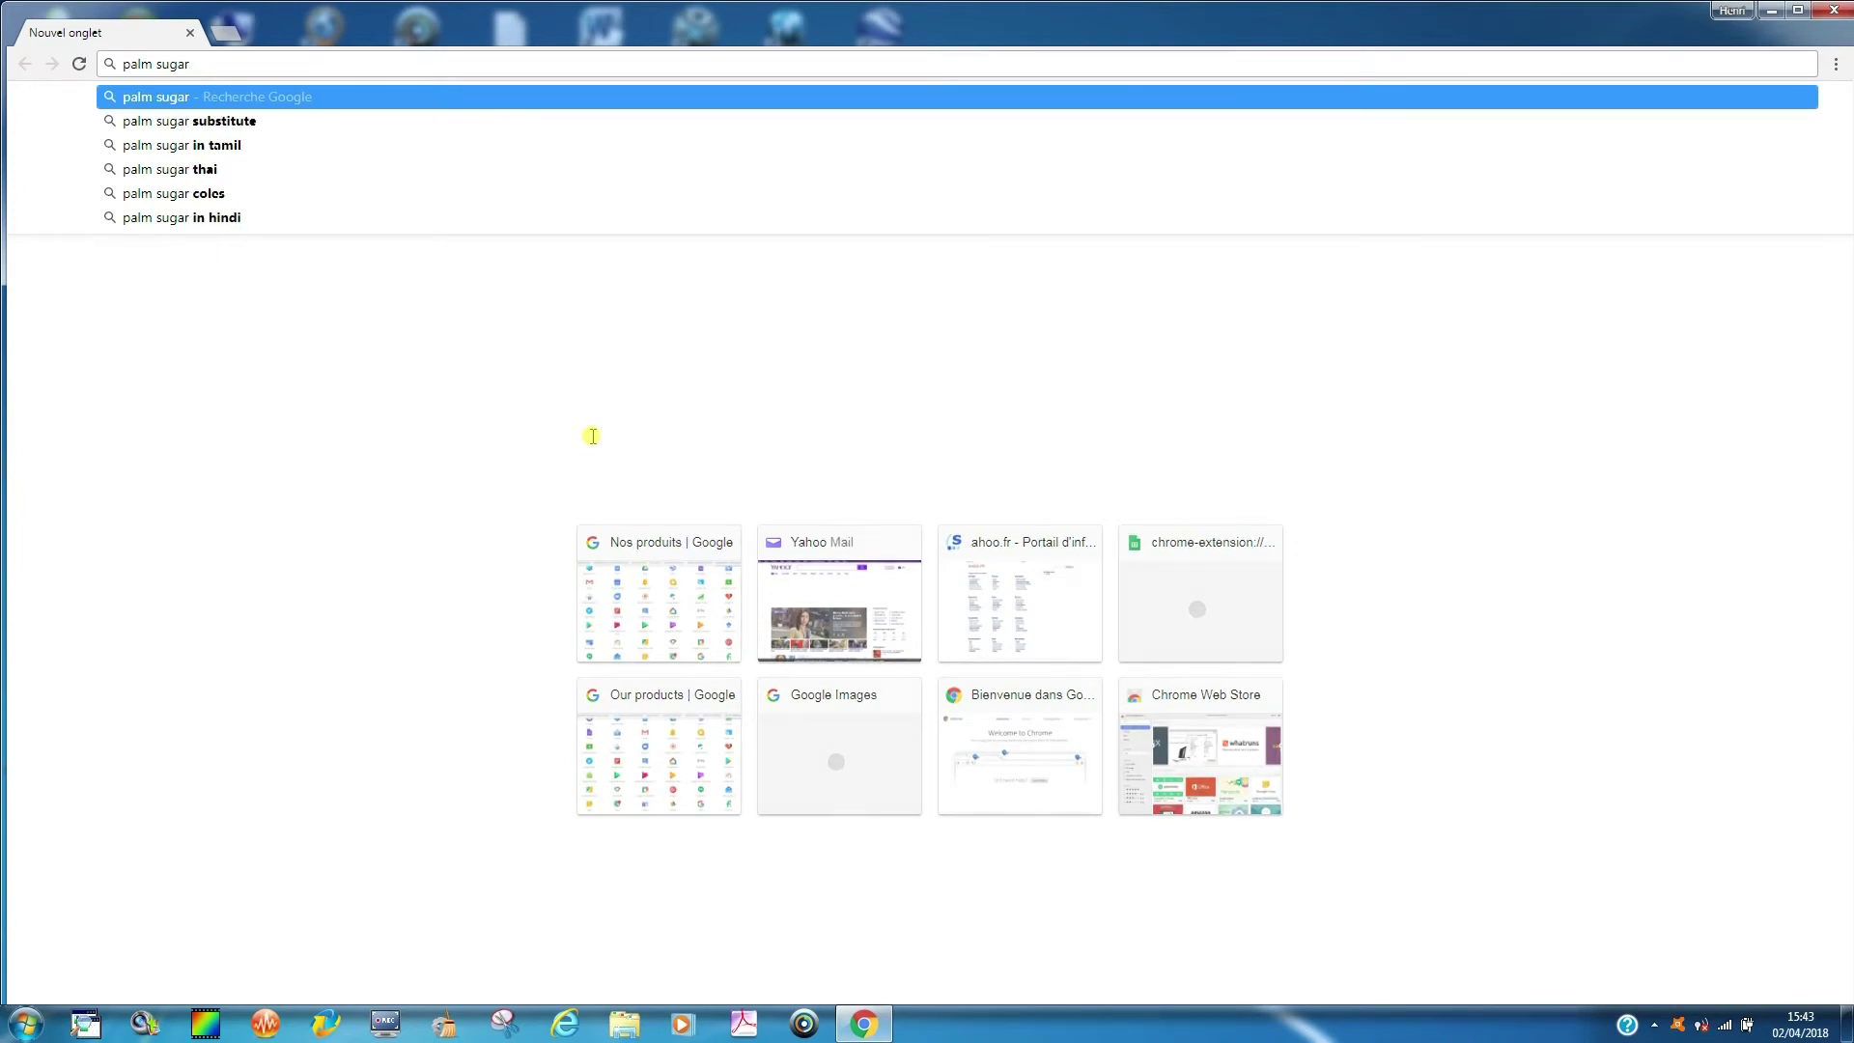
# Search for palm sugar, look through the Search Settings page and return to the results.
pyautogui.press('Return')
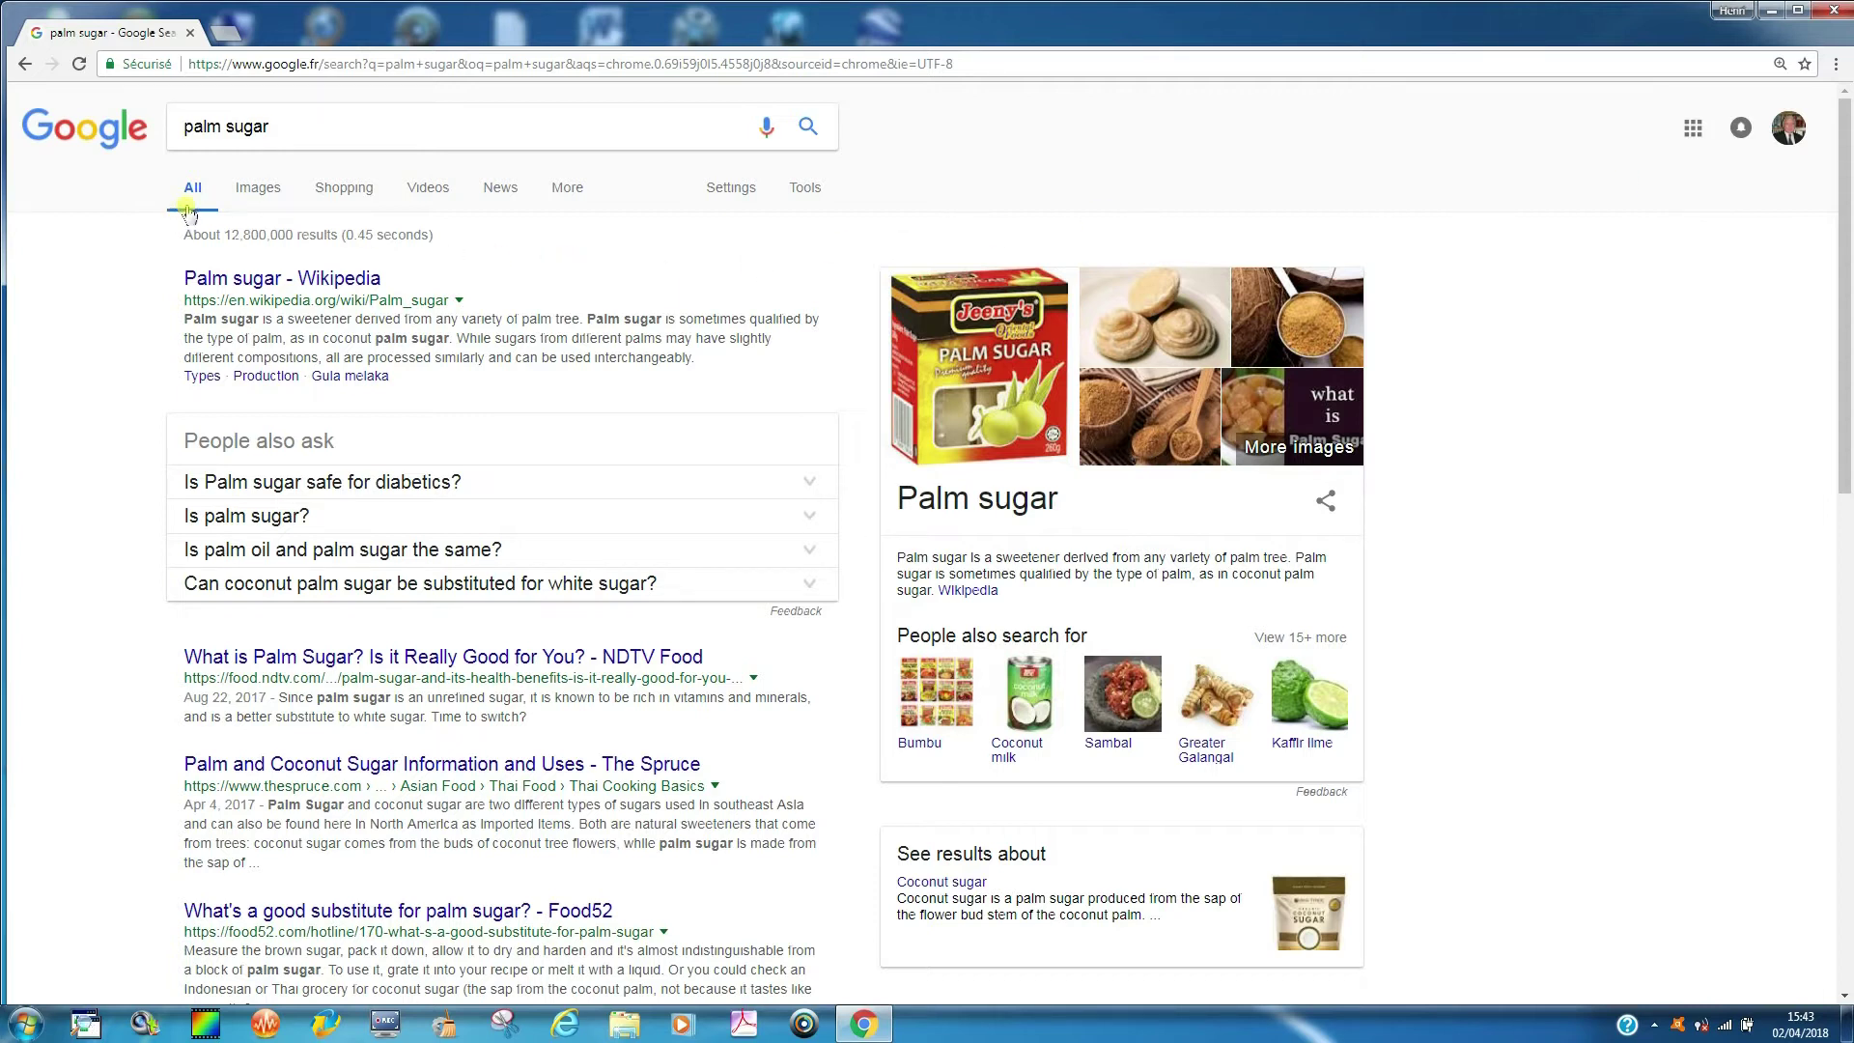
pyautogui.click(730, 189)
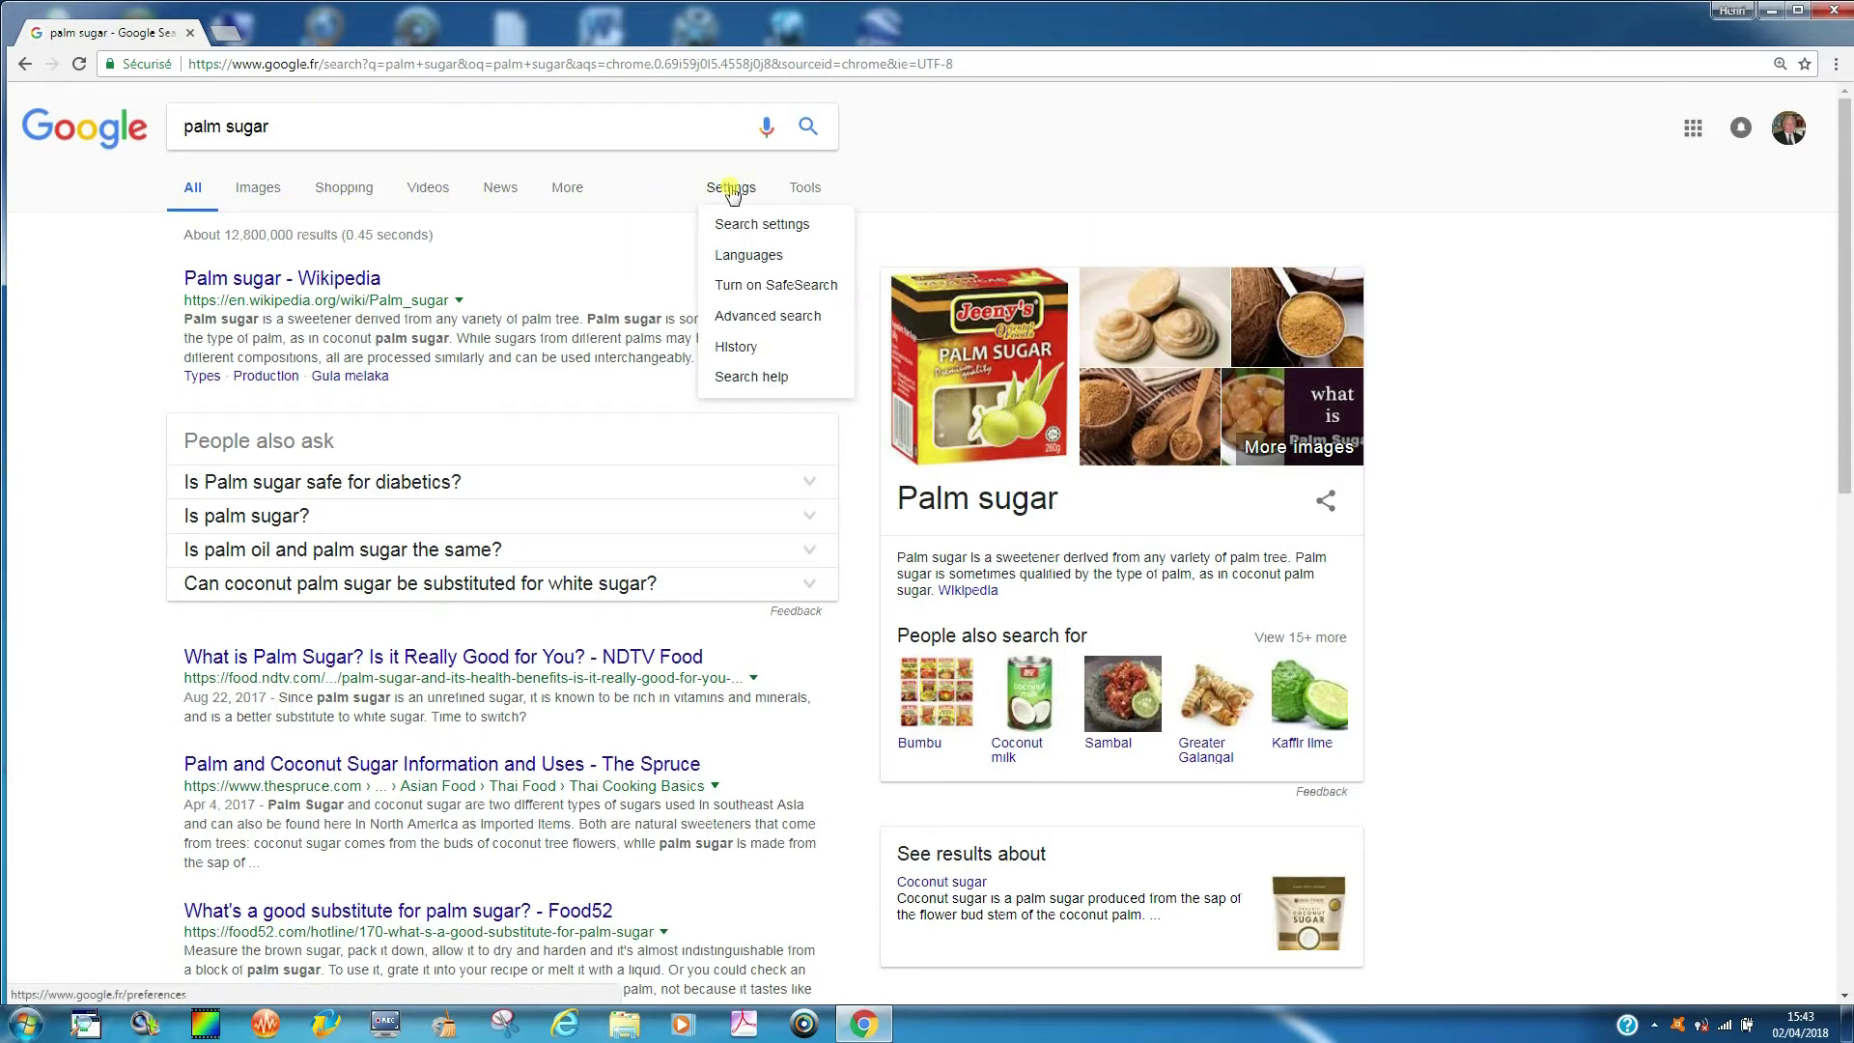
pyautogui.click(770, 226)
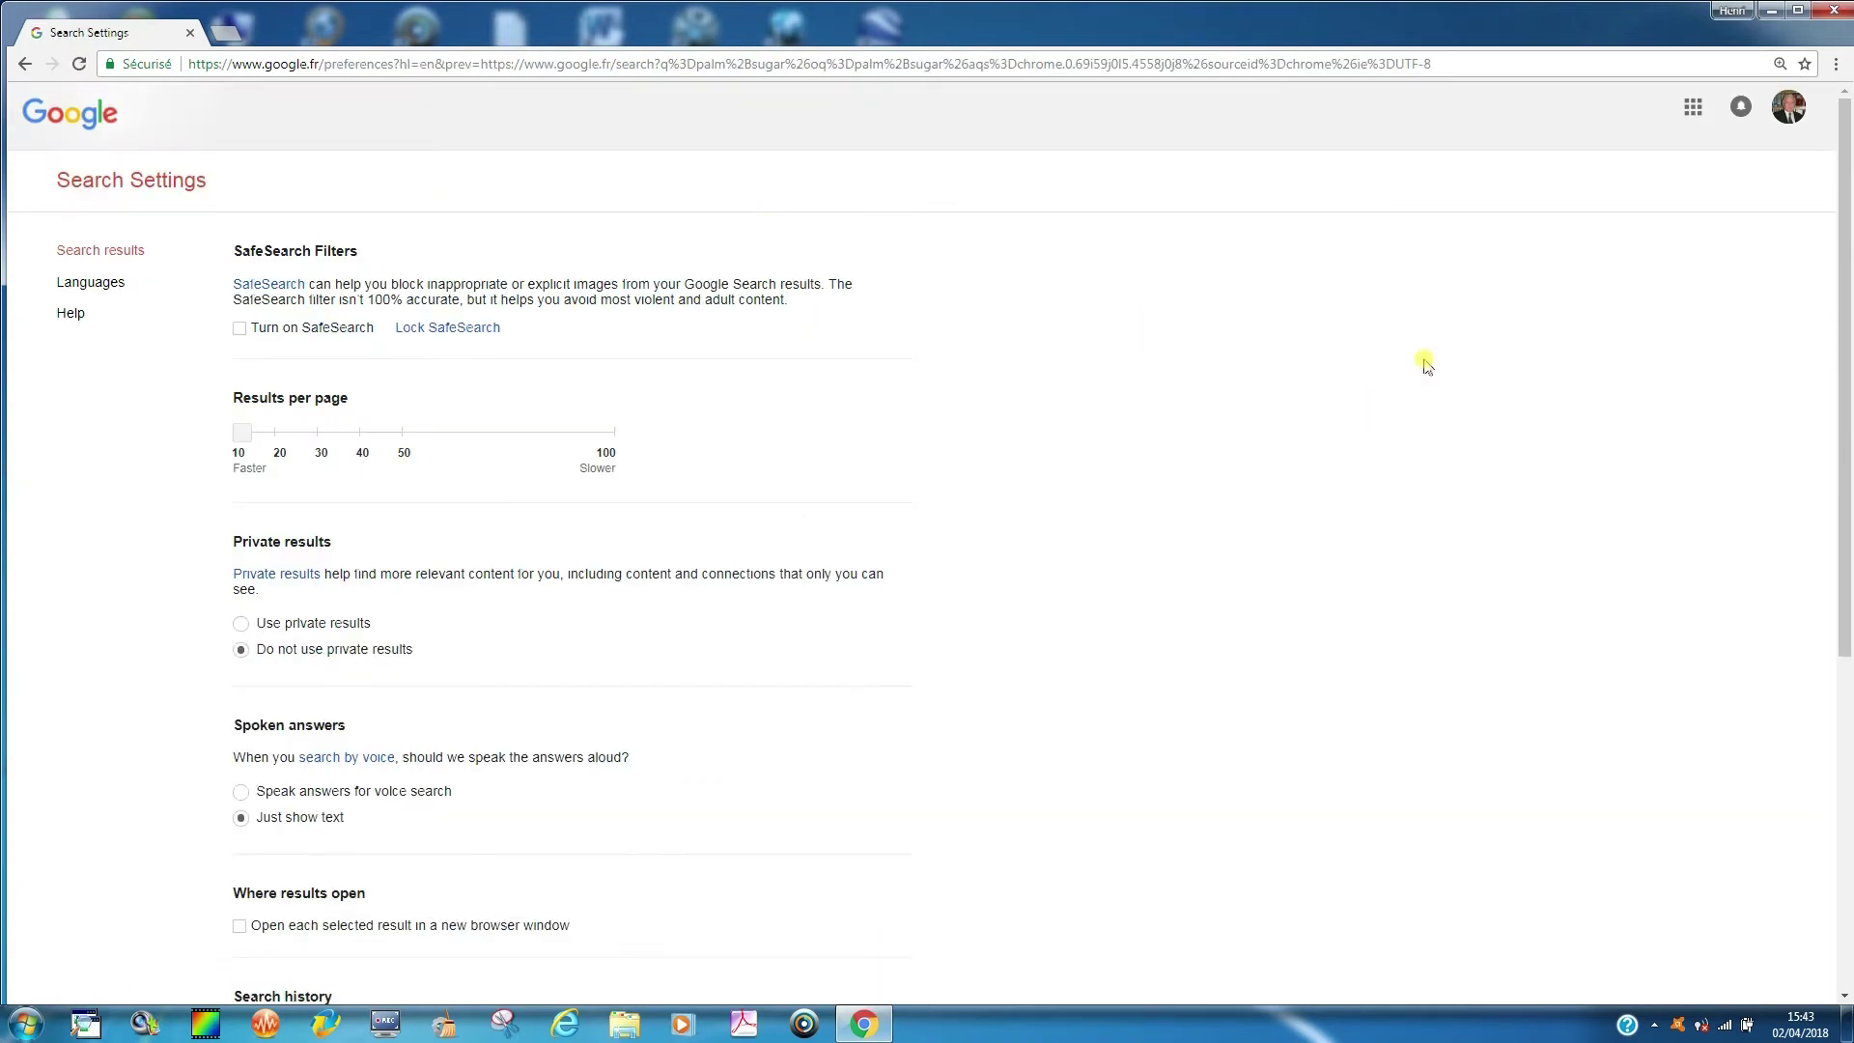
pyautogui.moveTo(1846, 295); pyautogui.dragTo(1848, 374)
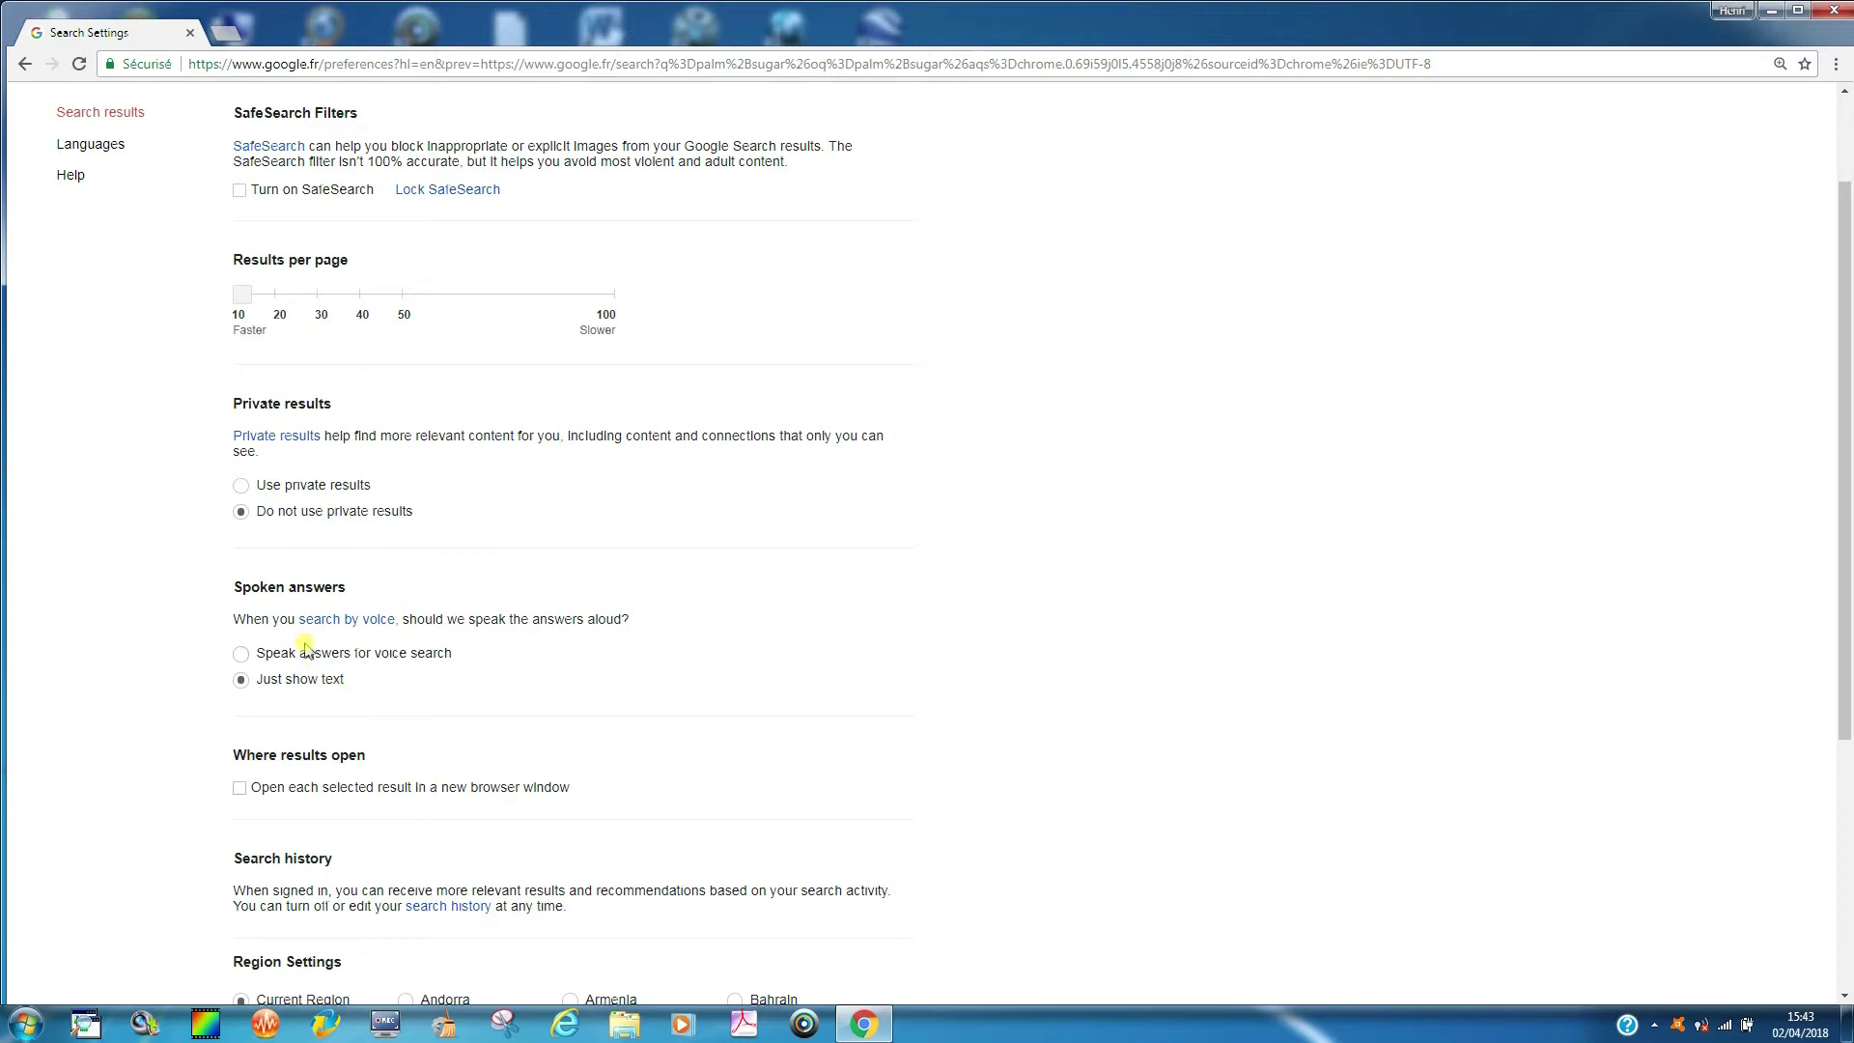
pyautogui.click(21, 65)
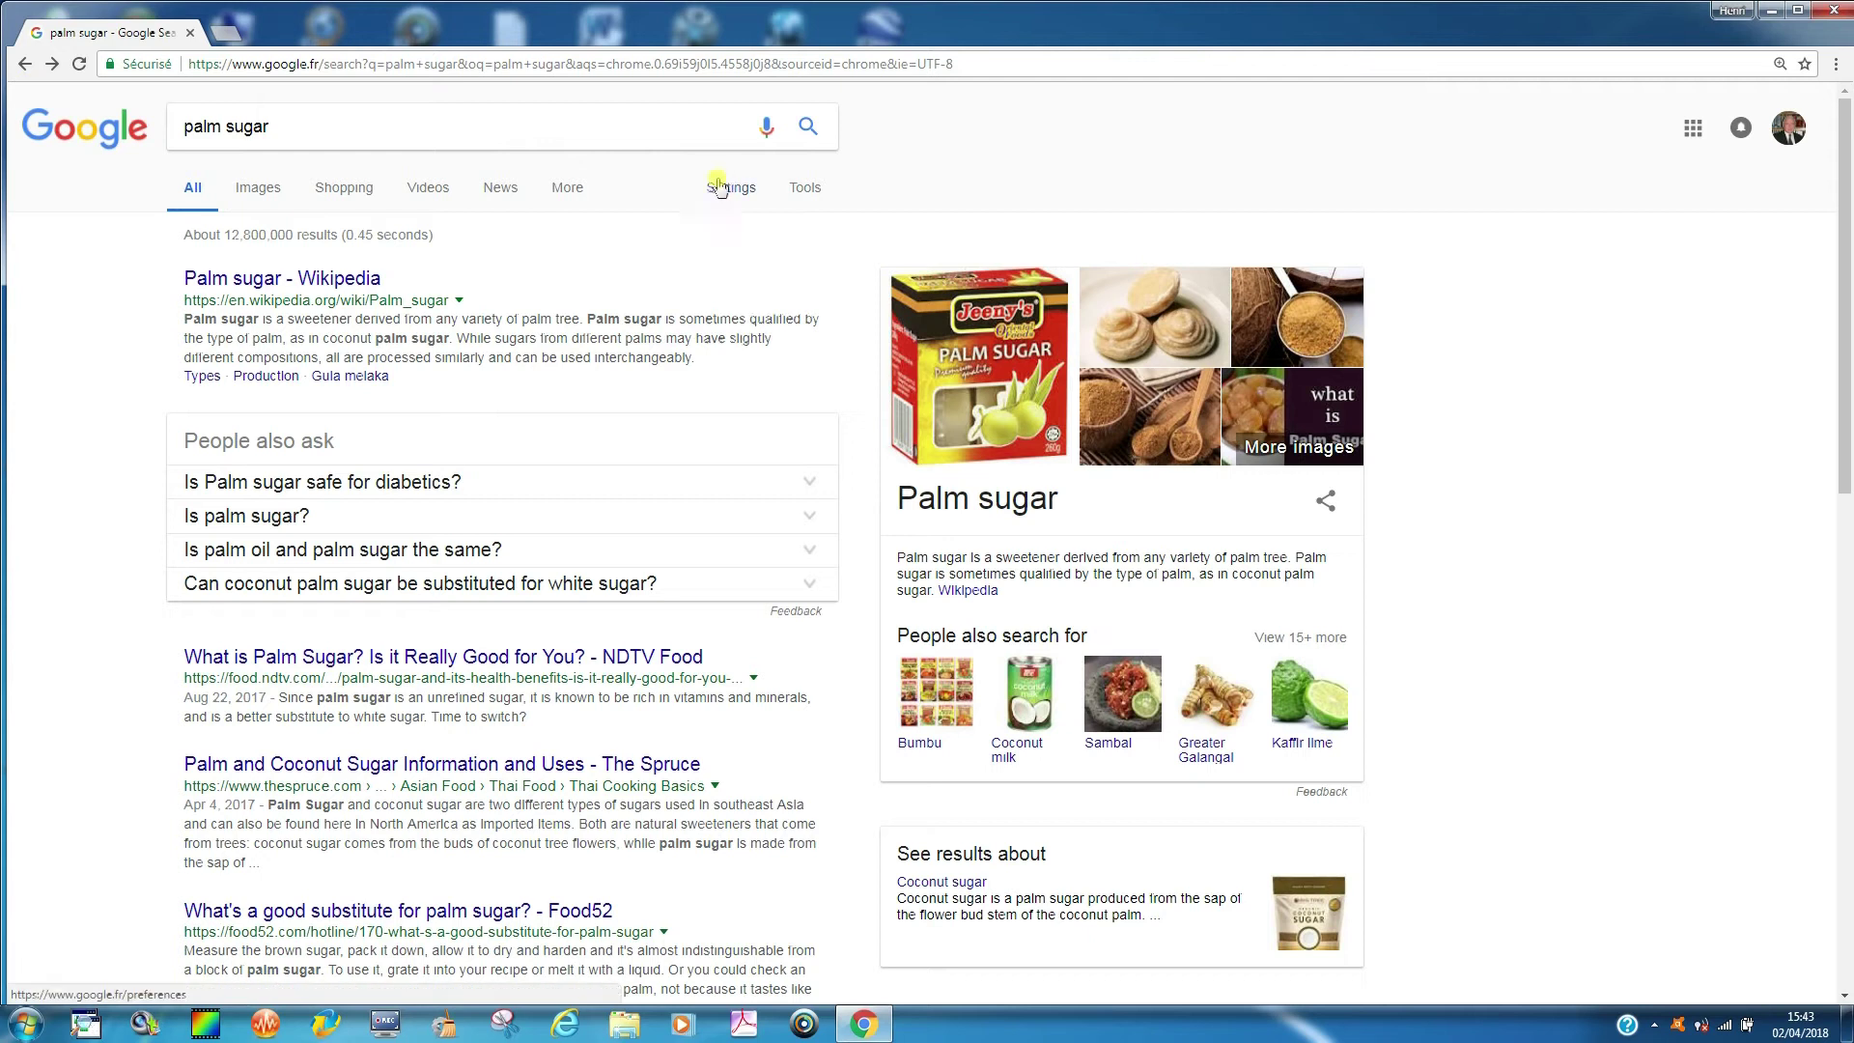
# Set the language for Google products to português (Brasil) and save the preference.
pyautogui.click(719, 186)
pyautogui.click(743, 261)
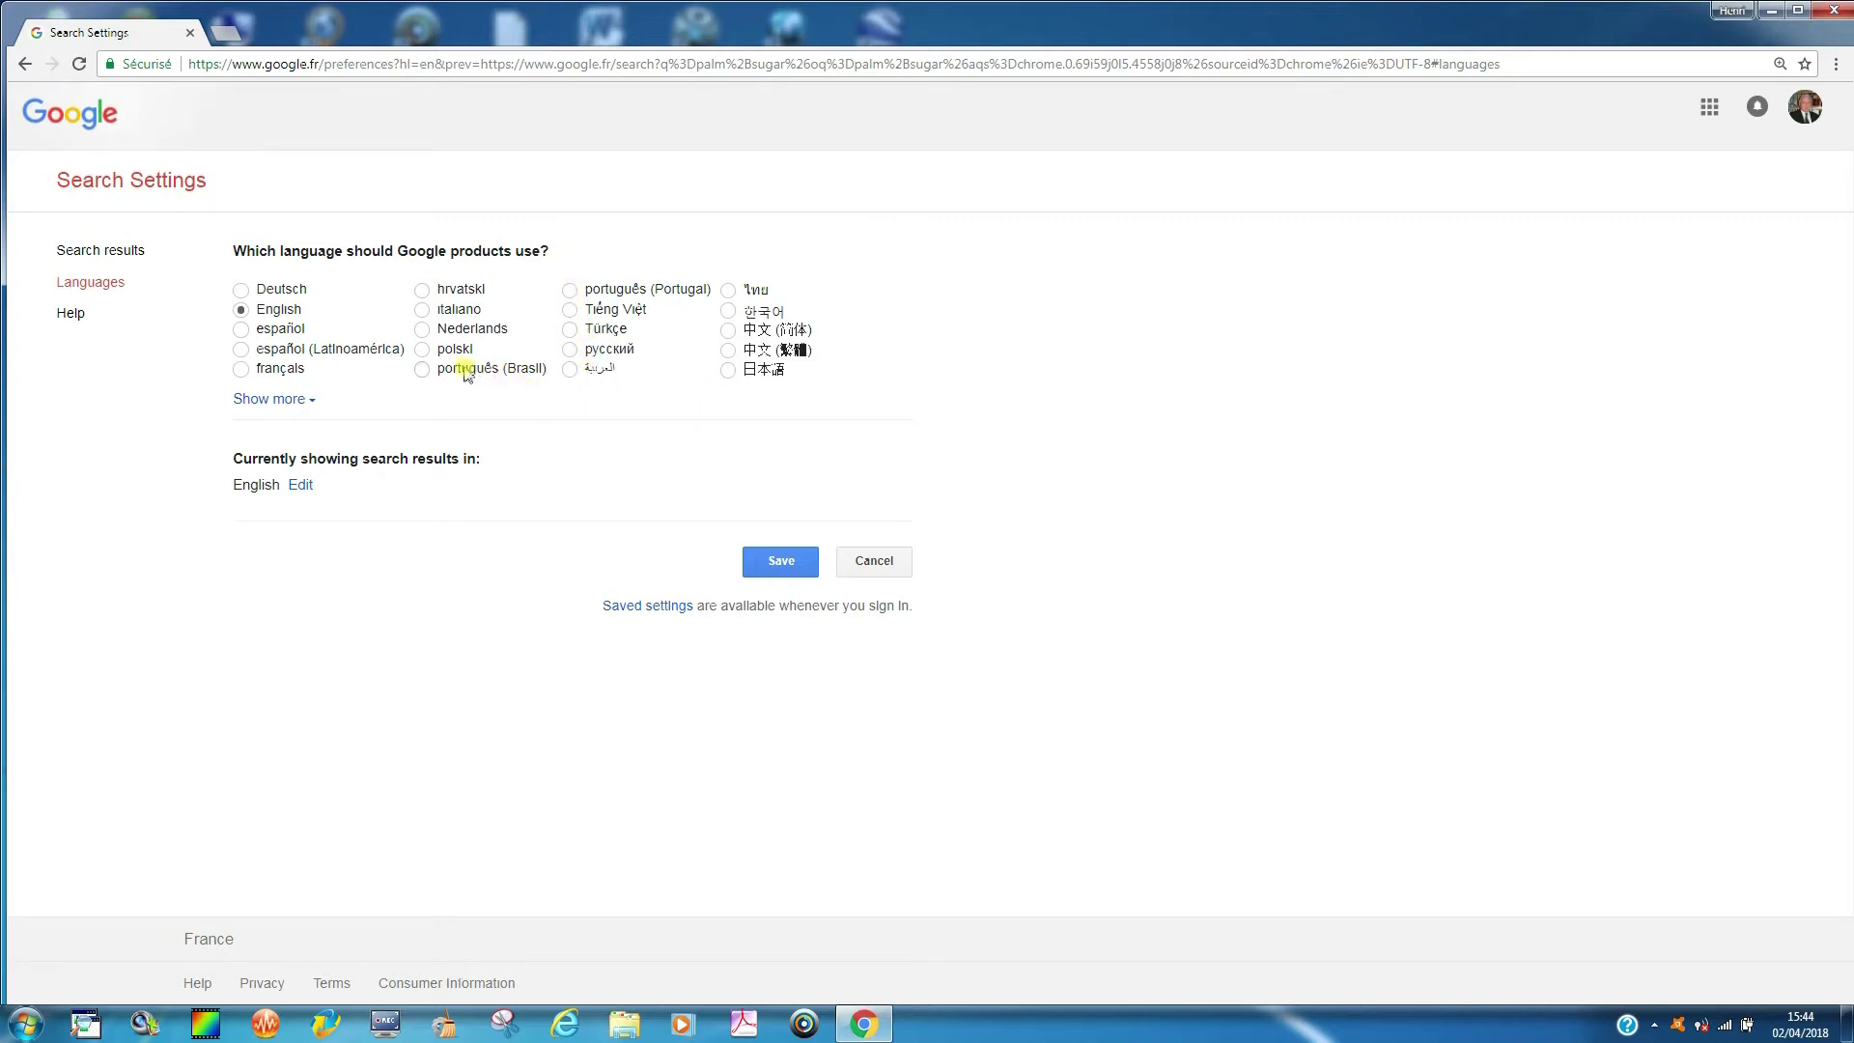
pyautogui.click(424, 371)
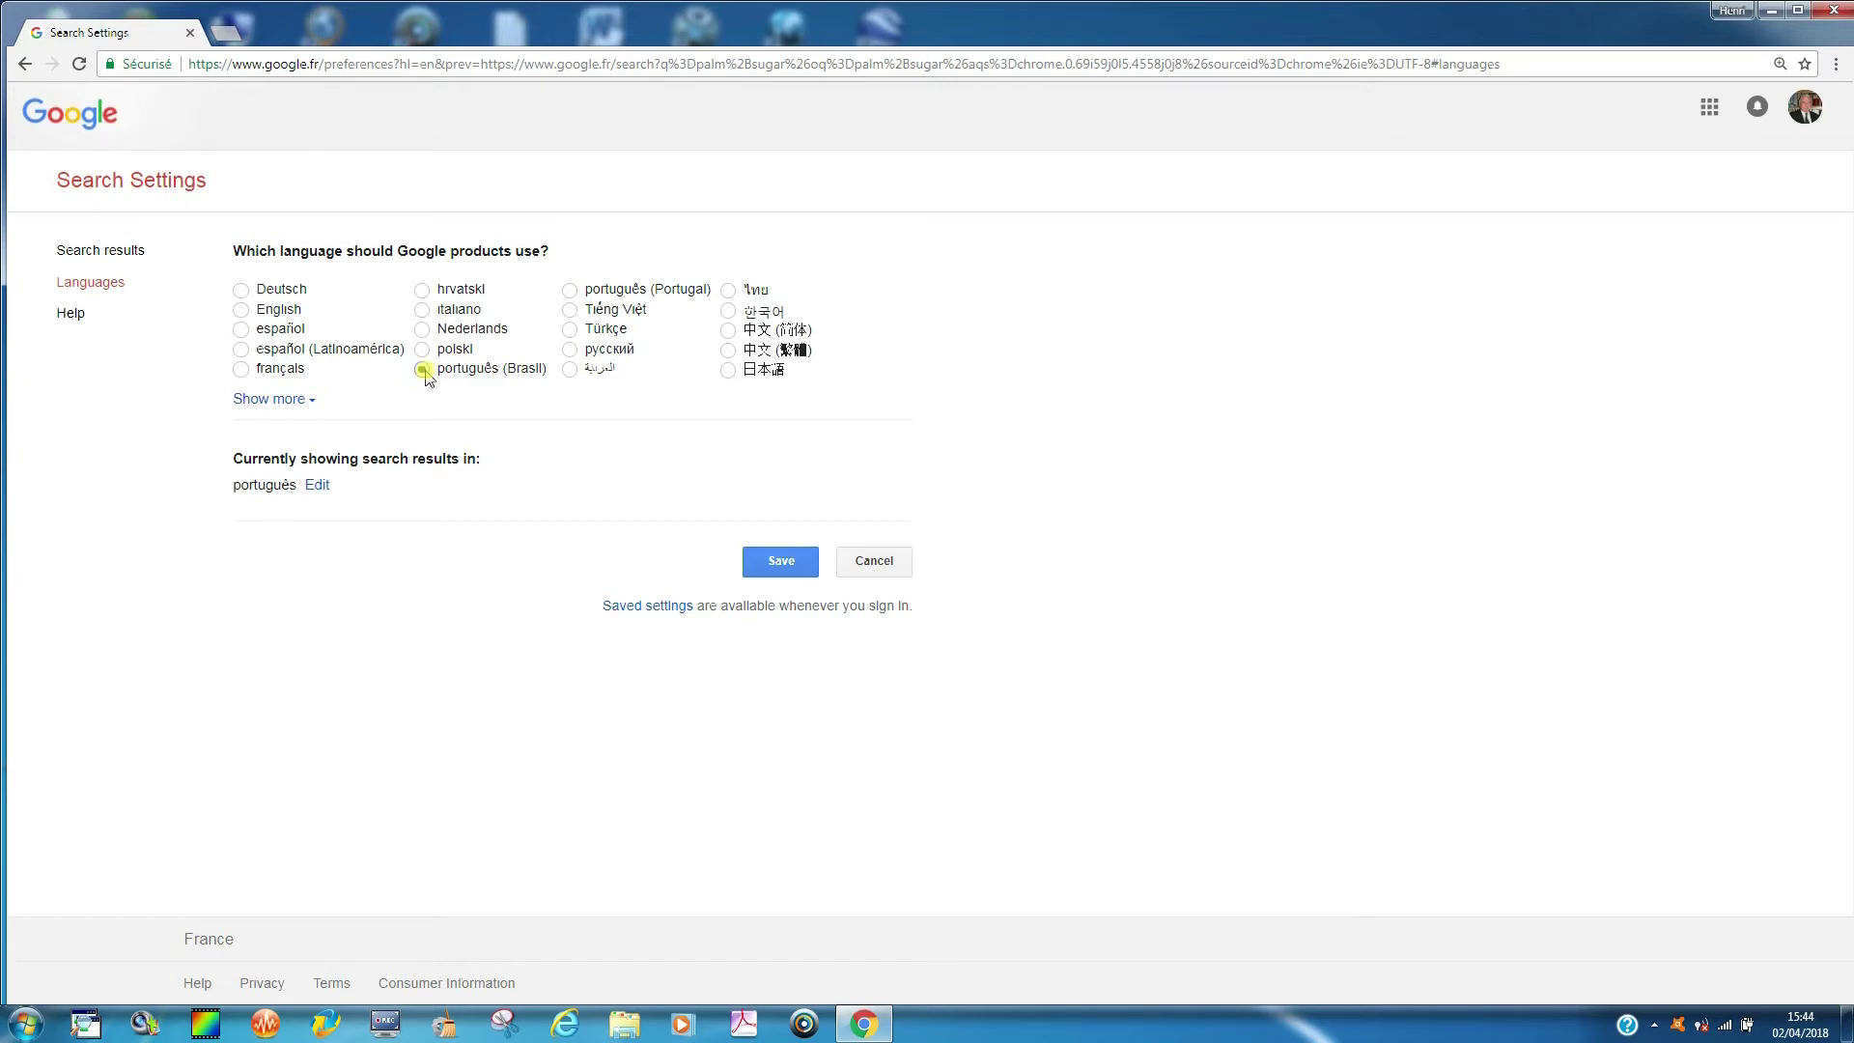
pyautogui.click(779, 560)
pyautogui.click(1073, 168)
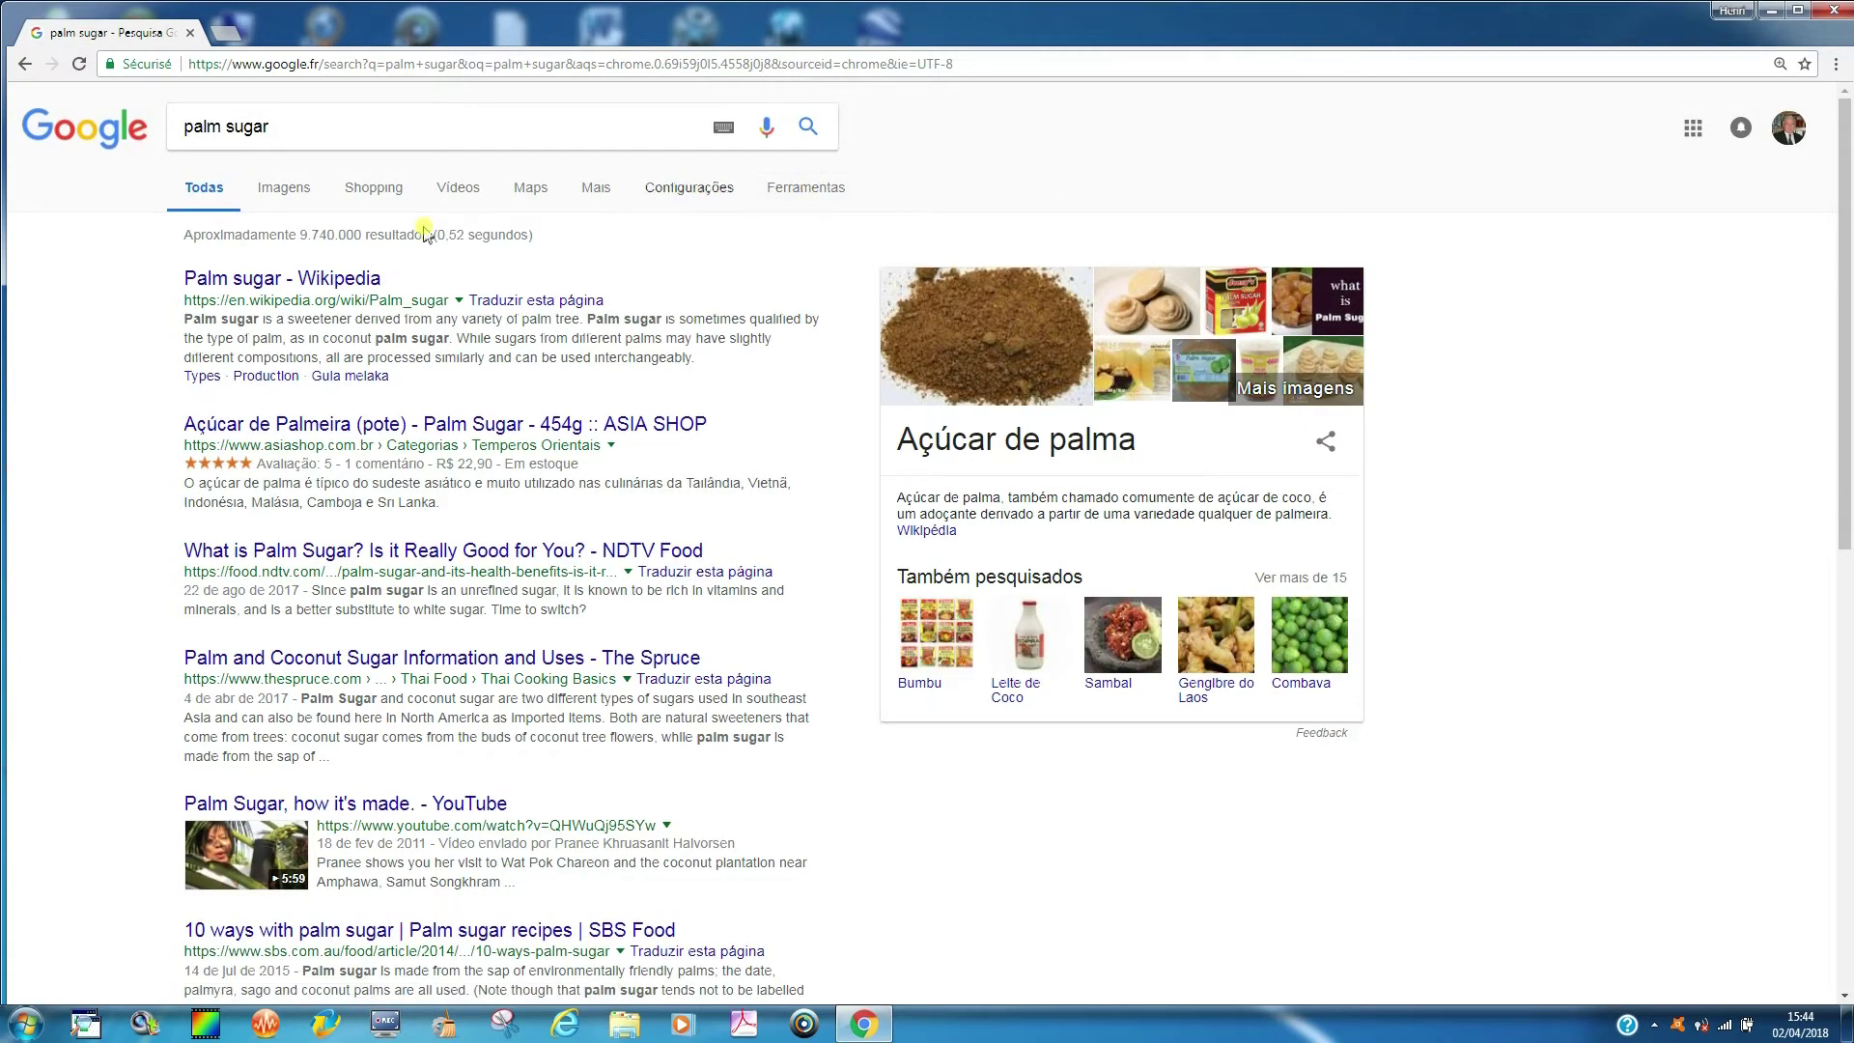
# Replace the query with "palmeiro ac ucar" and run the search.
pyautogui.click(281, 123)
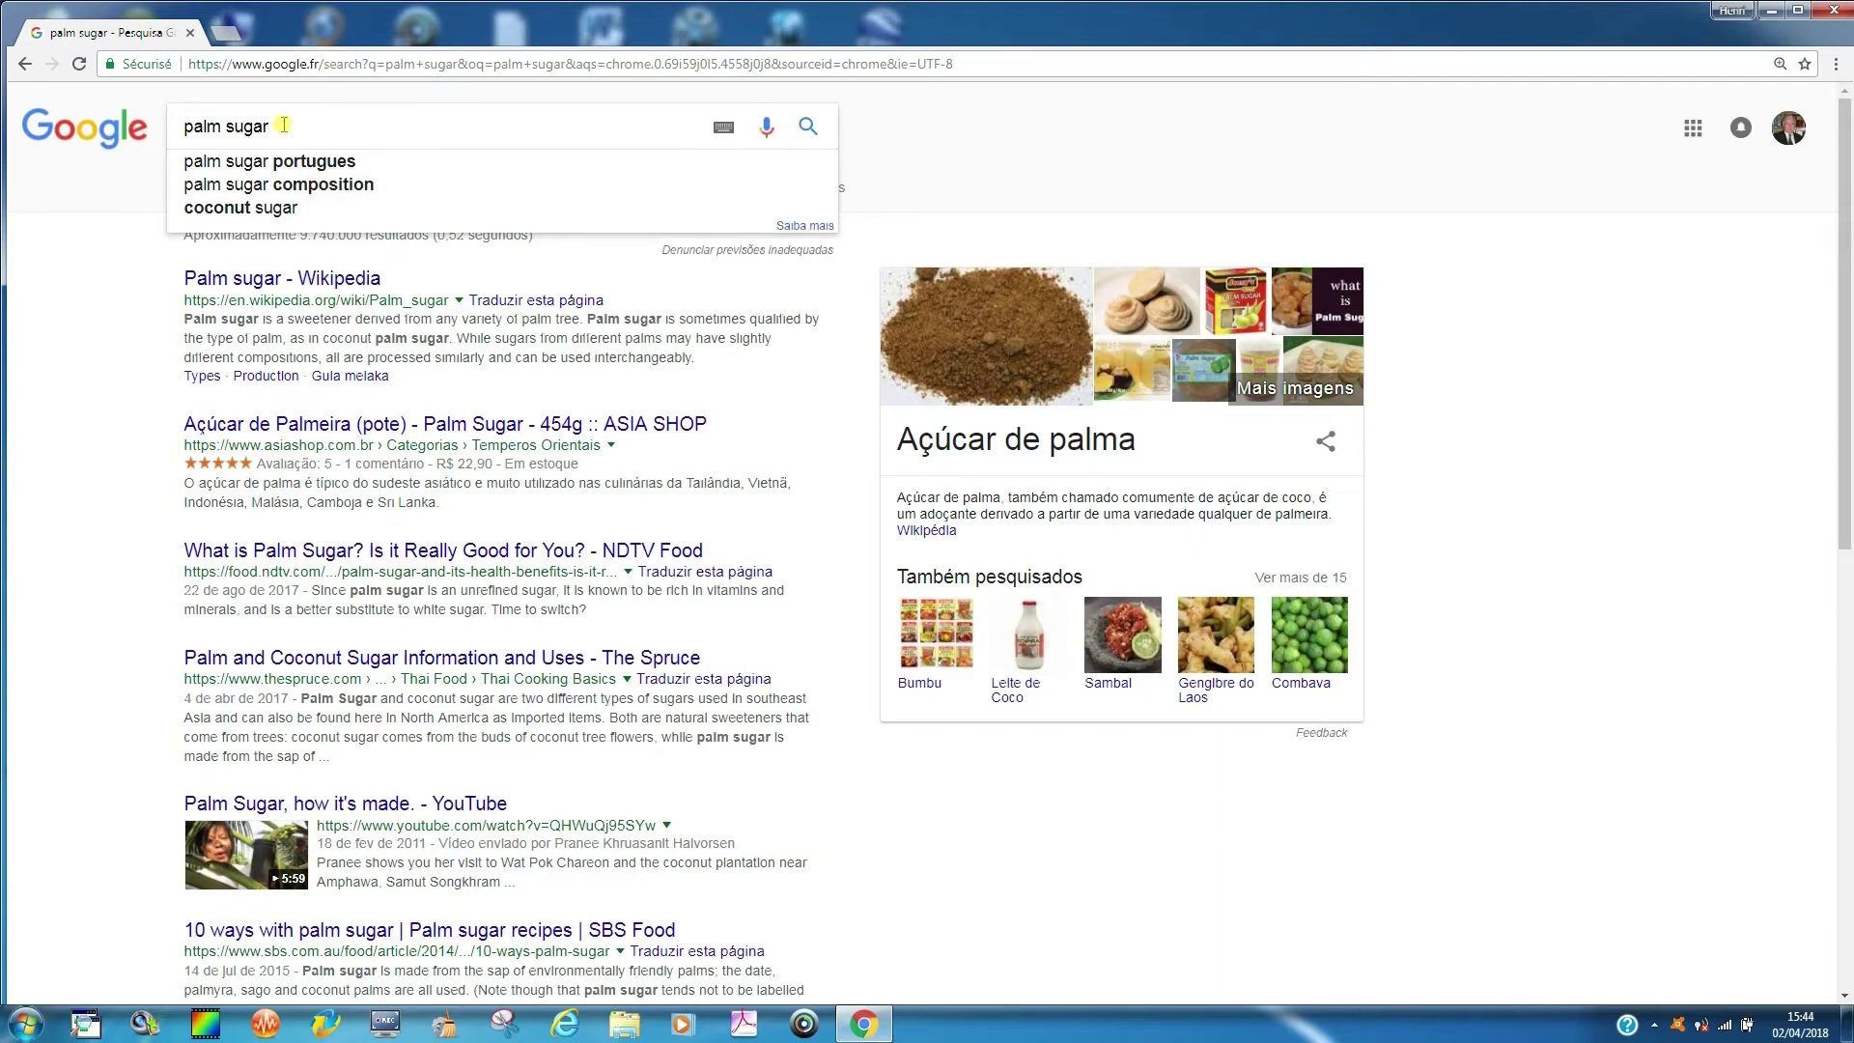
pyautogui.press('BackSpace')
pyautogui.press('BackSpace')
pyautogui.press('BackSpace')
pyautogui.press('BackSpace')
pyautogui.press('BackSpace')
pyautogui.press('BackSpace')
pyautogui.press('BackSpace')
pyautogui.write('meiro')
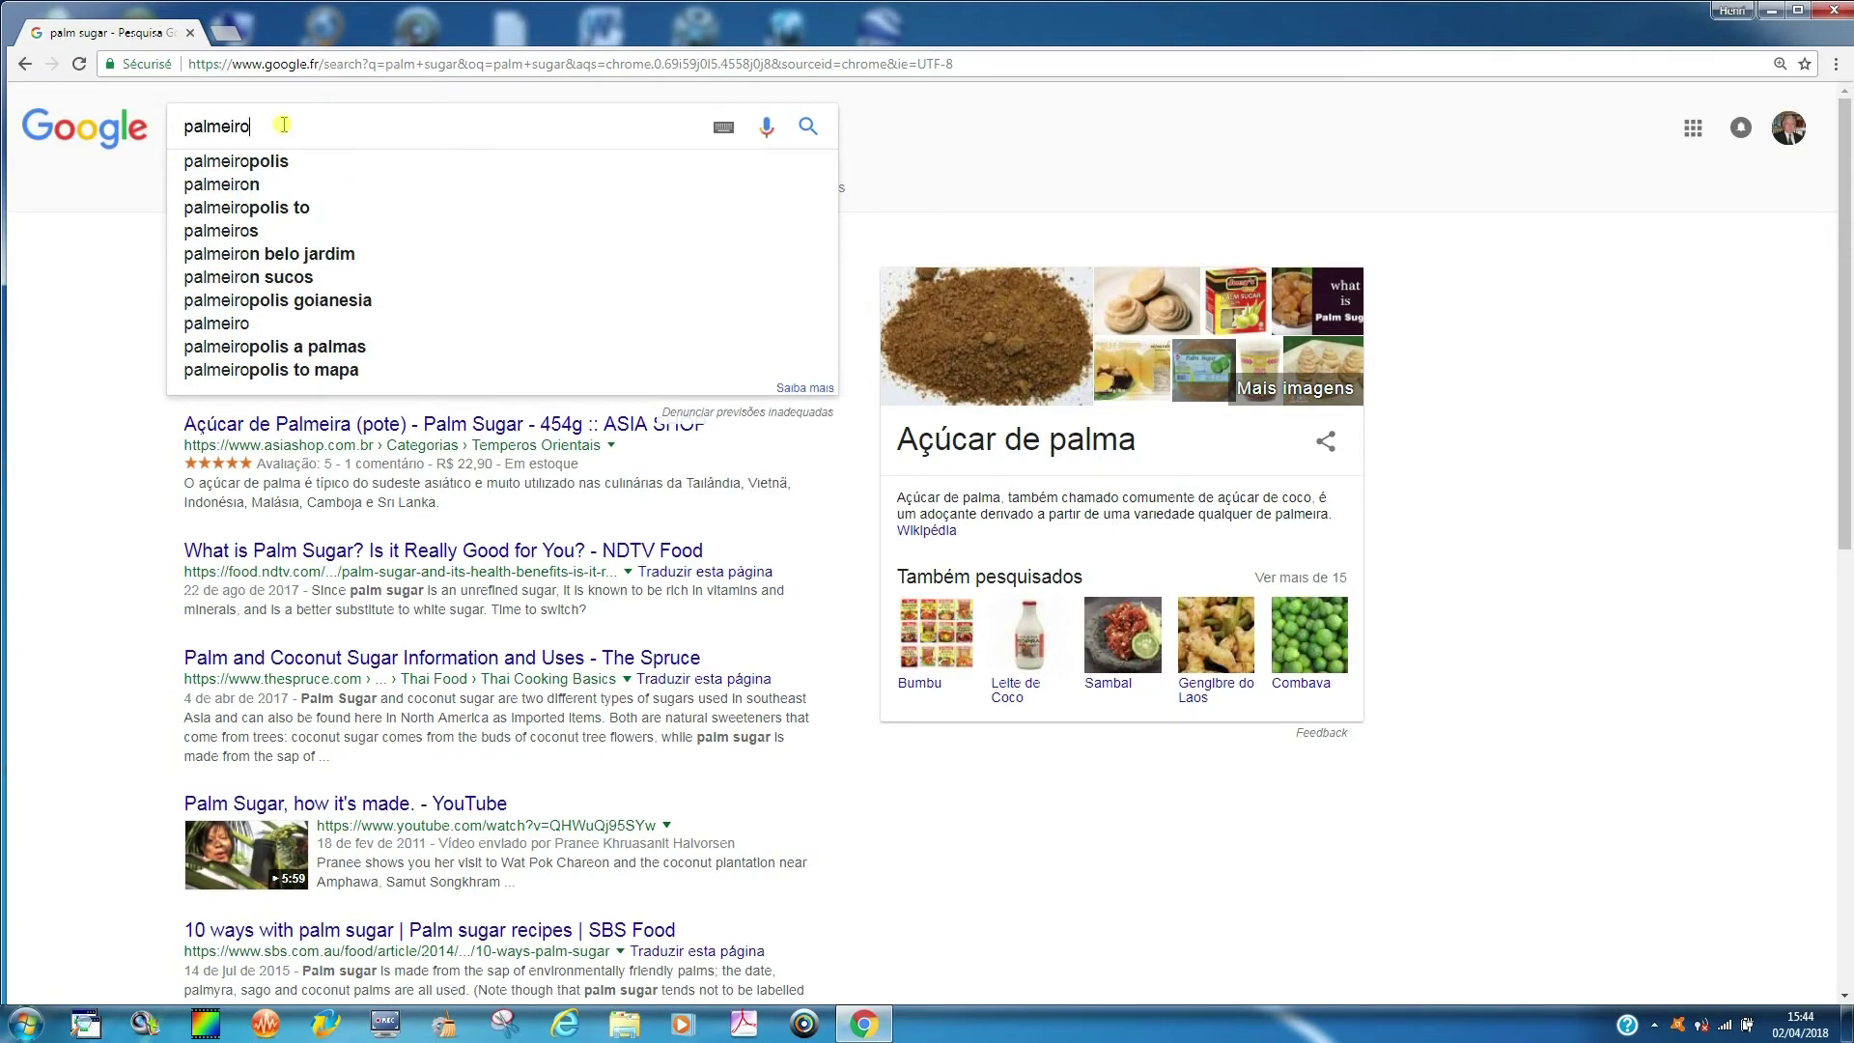
pyautogui.write(' ac ')
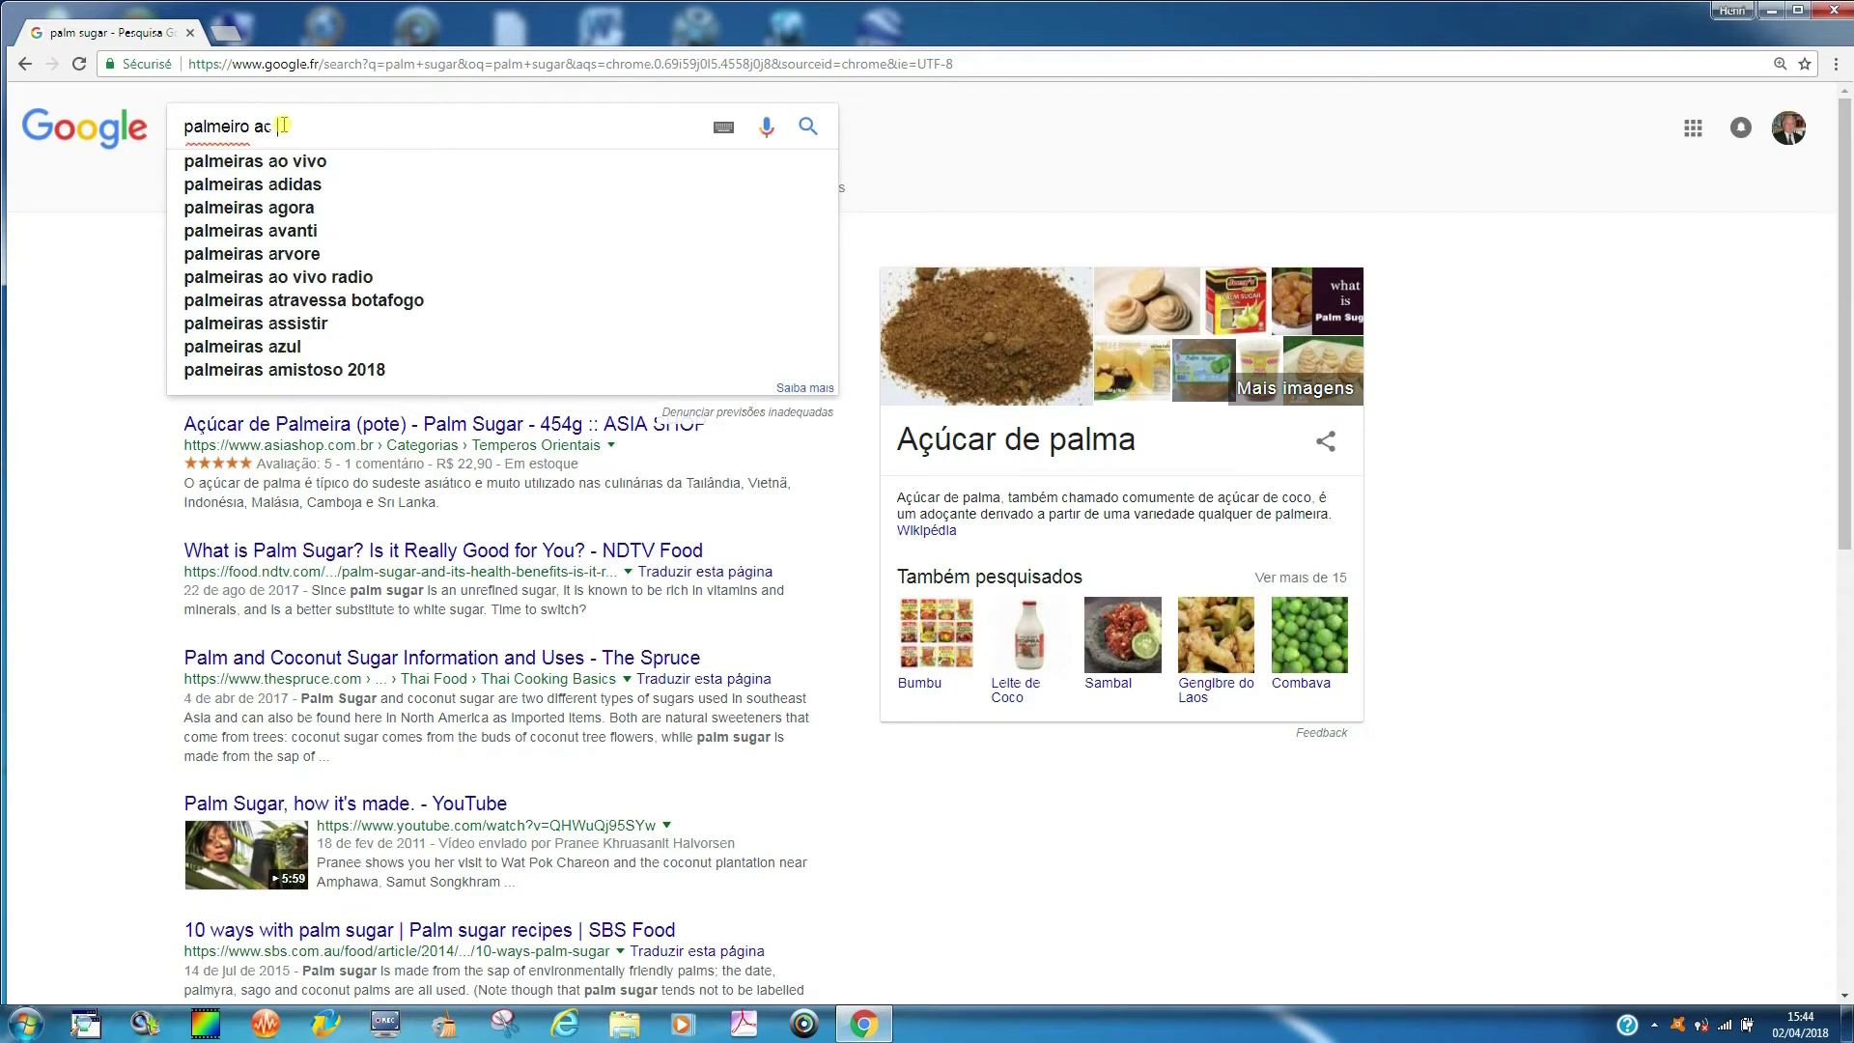
pyautogui.write('ucar')
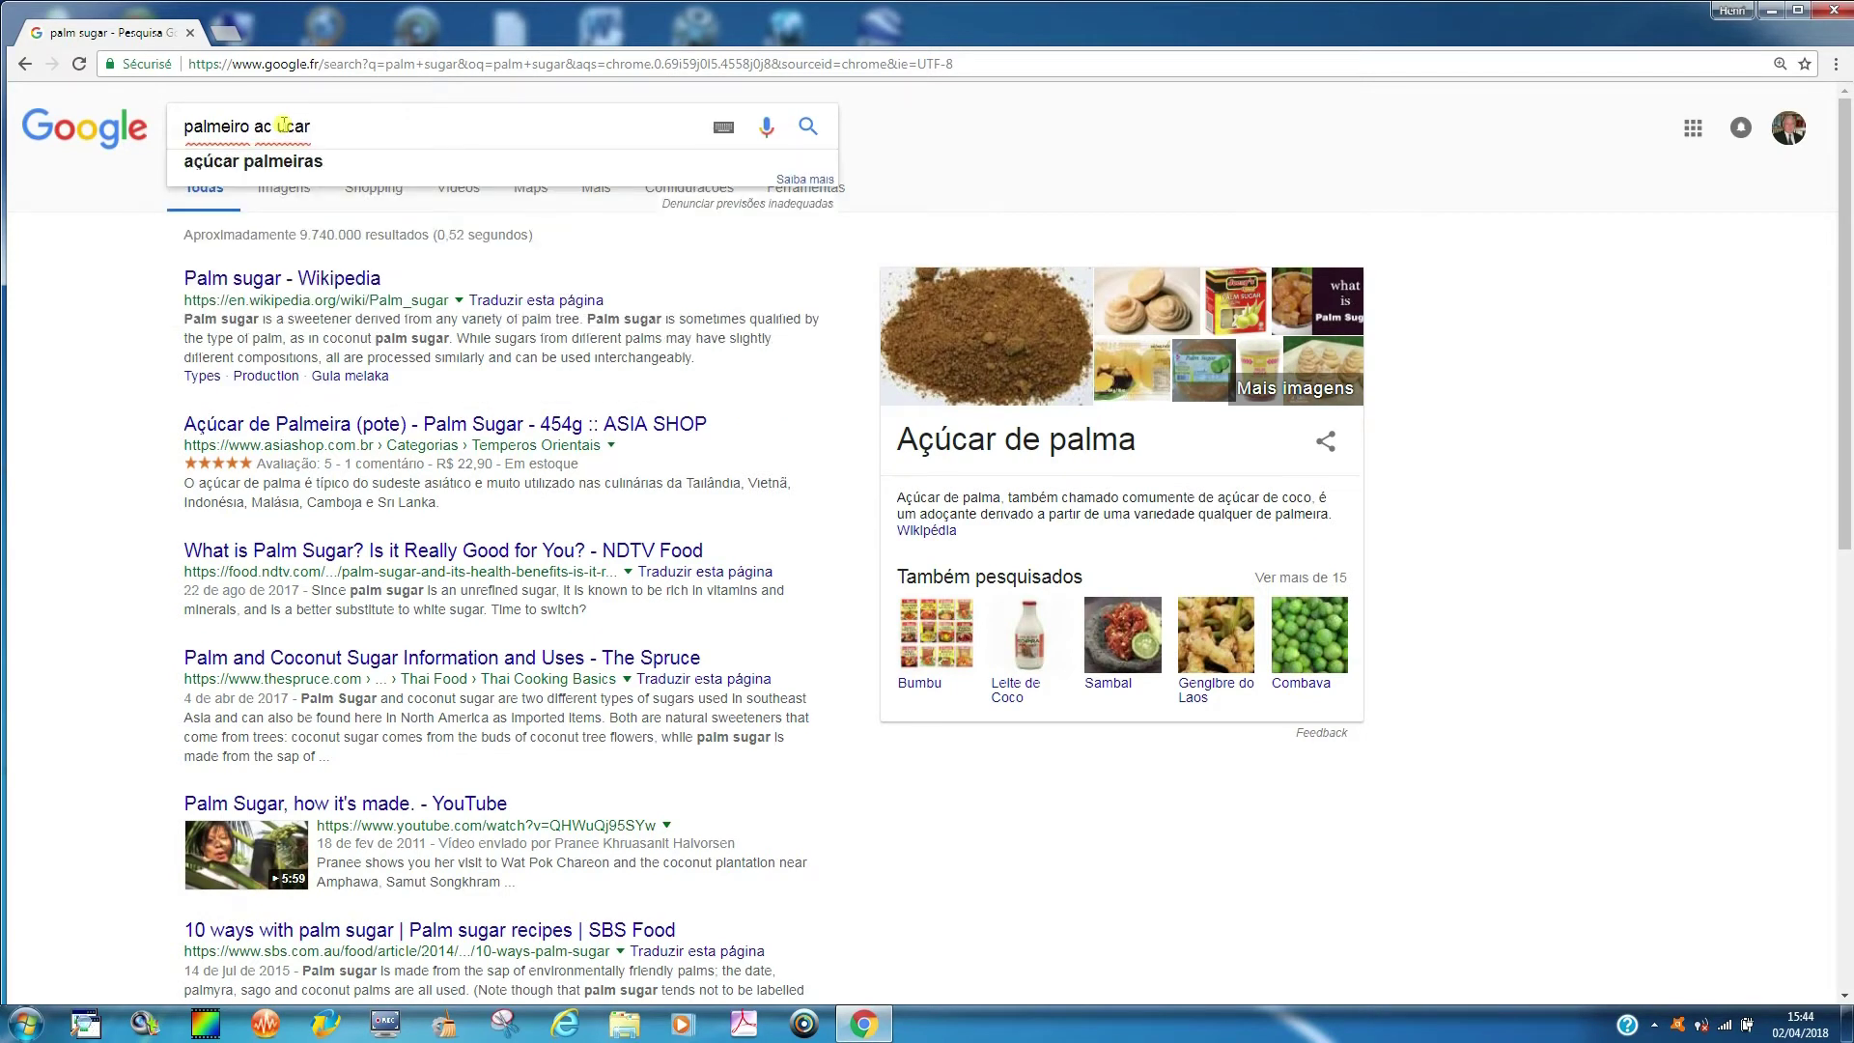
pyautogui.click(808, 129)
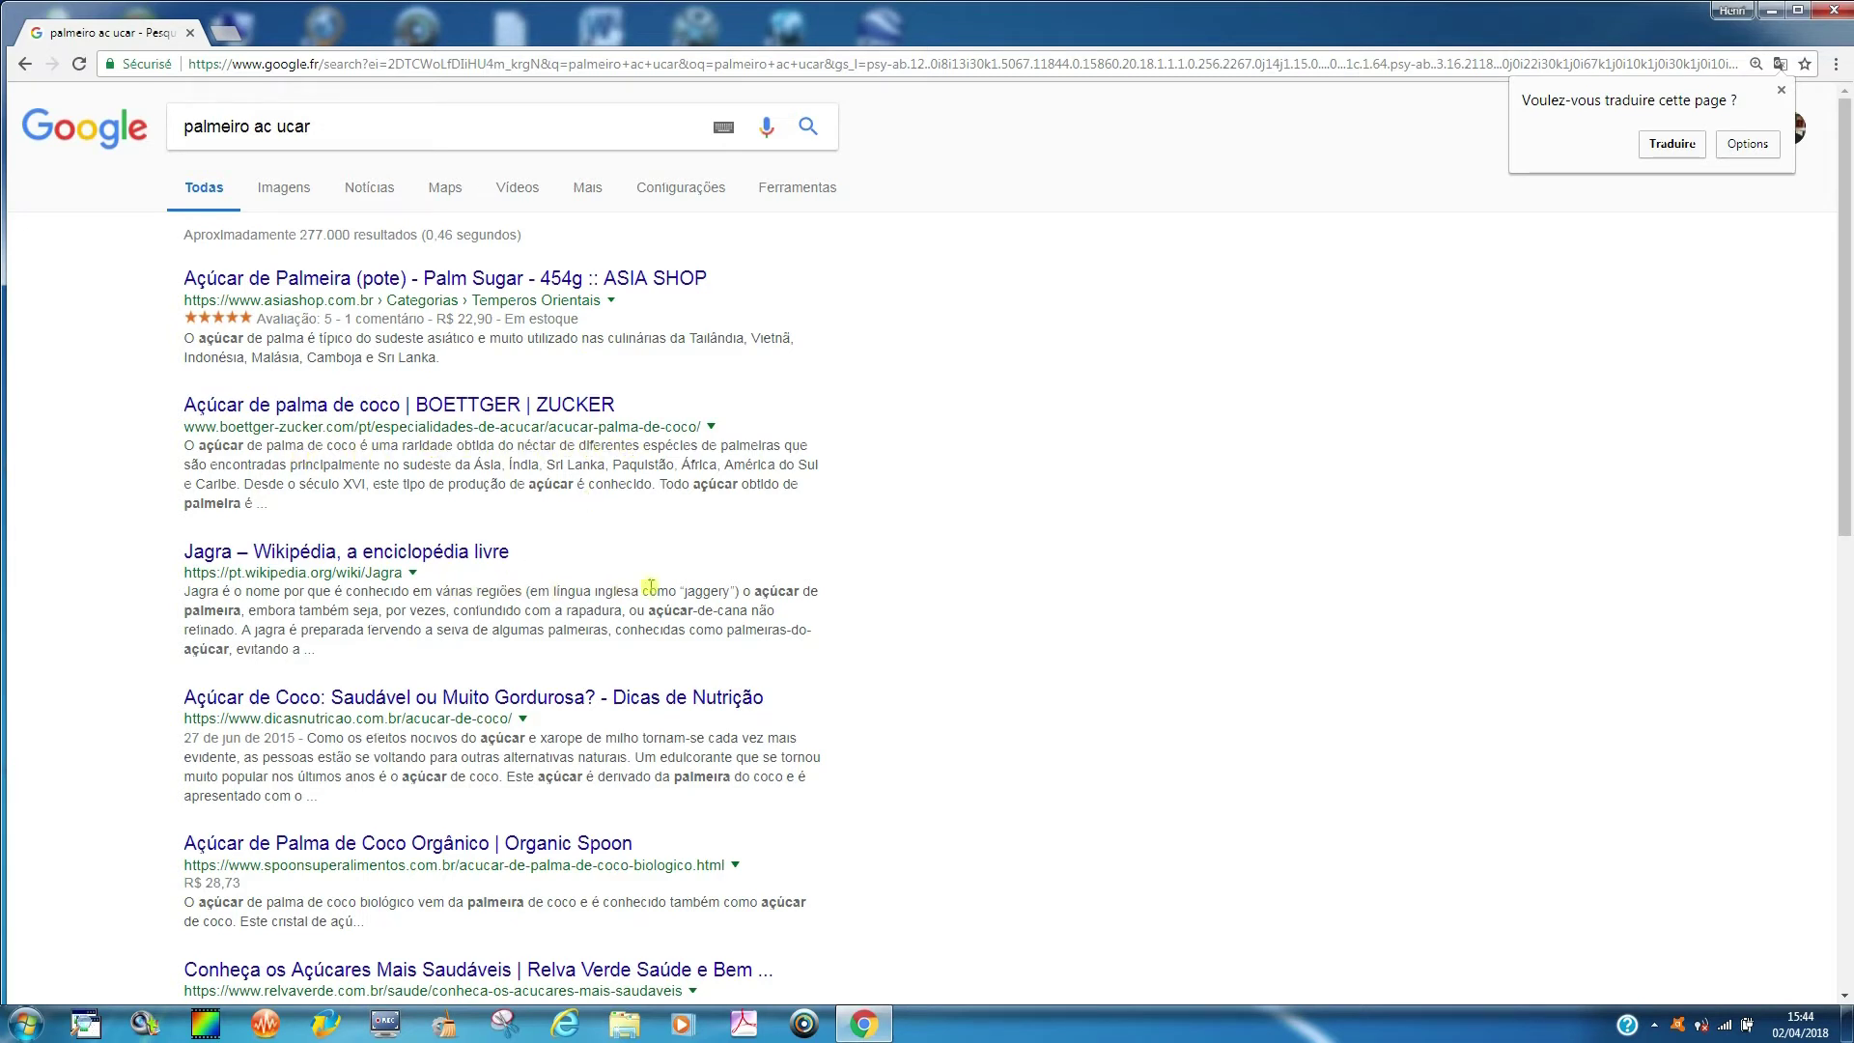
# Set the Google products language back to English and save the preference.
pyautogui.click(681, 189)
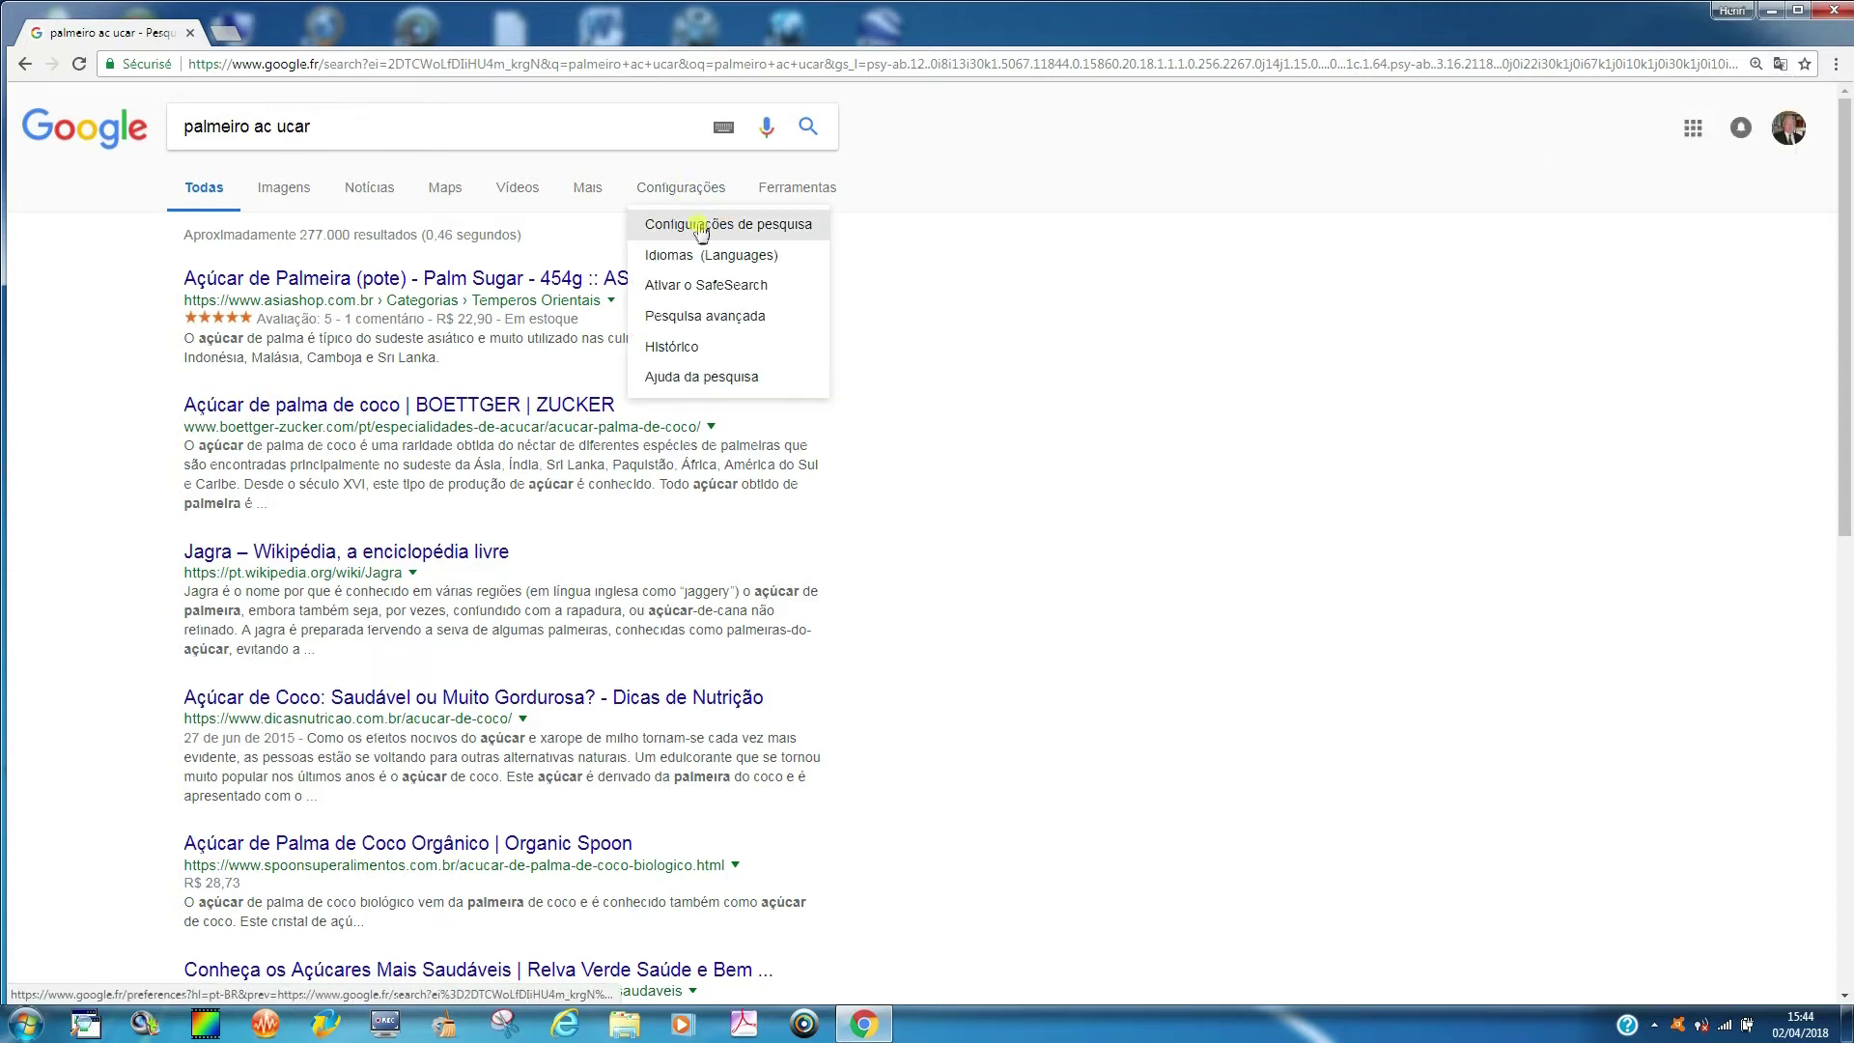
pyautogui.click(704, 257)
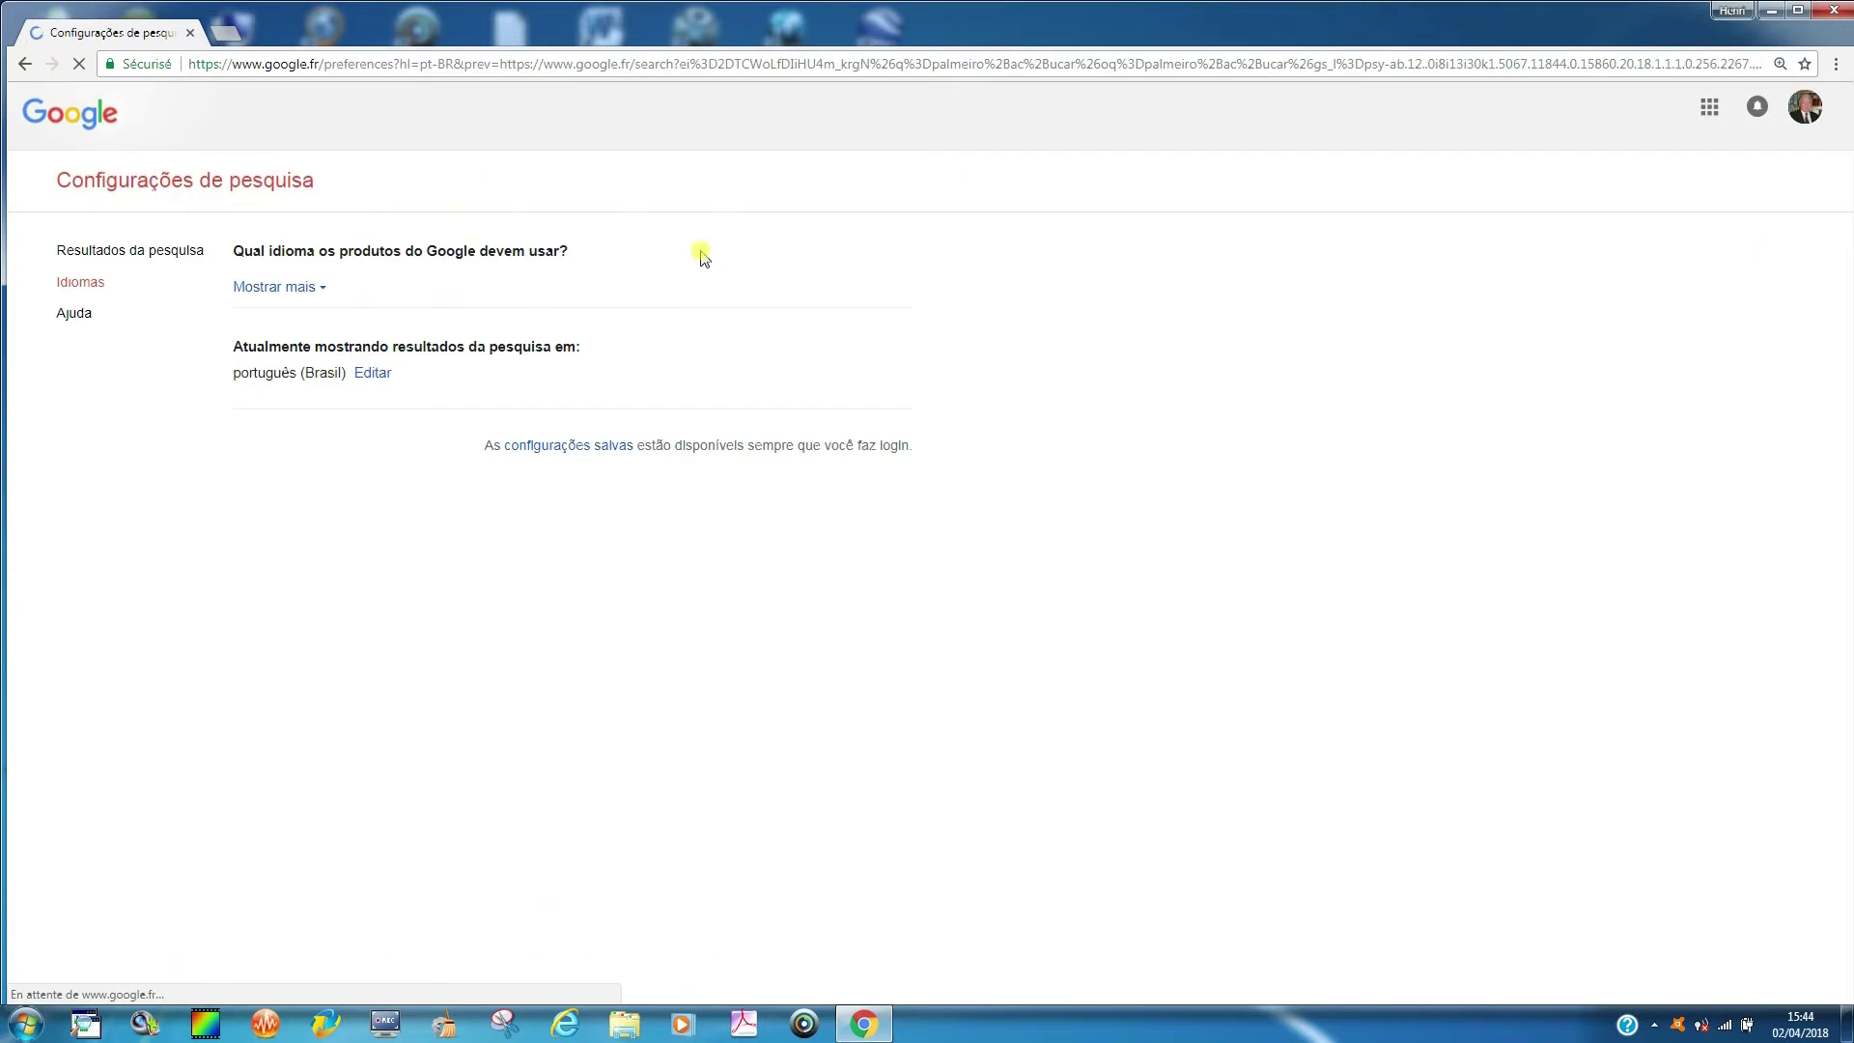
pyautogui.click(241, 309)
pyautogui.click(754, 570)
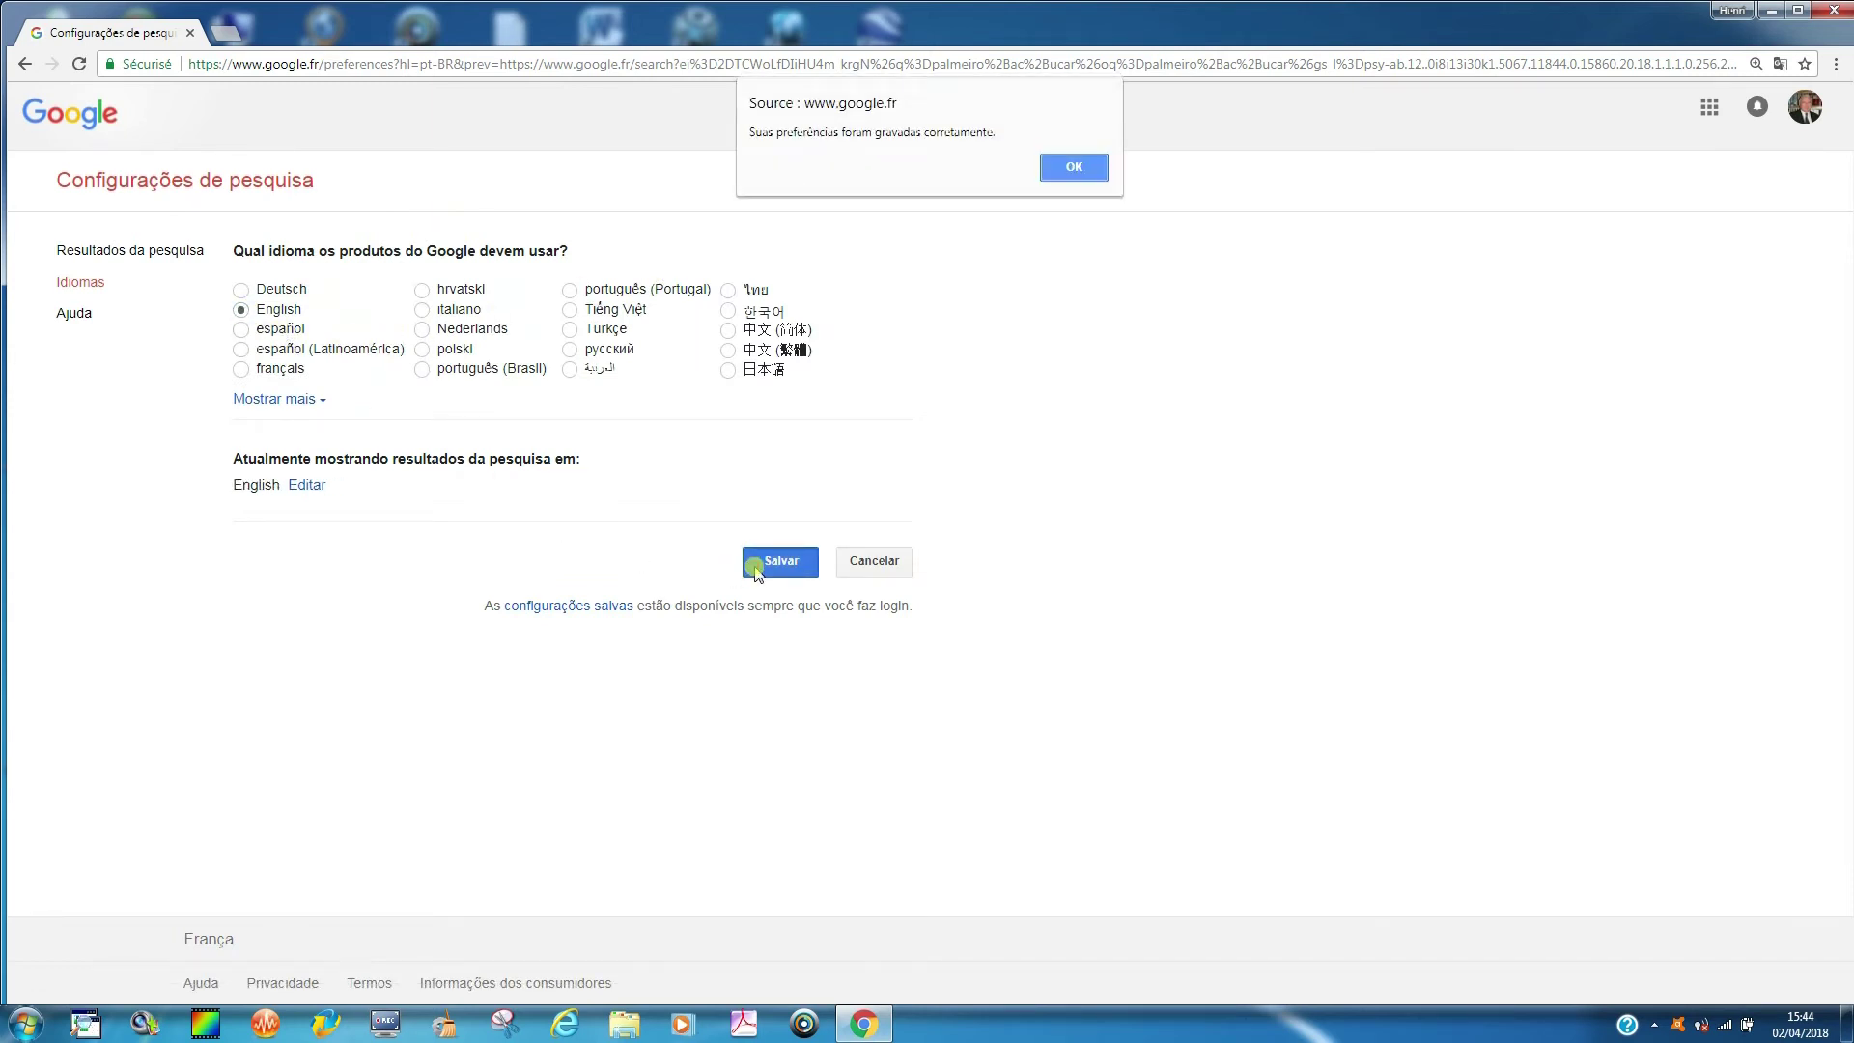
pyautogui.click(1067, 166)
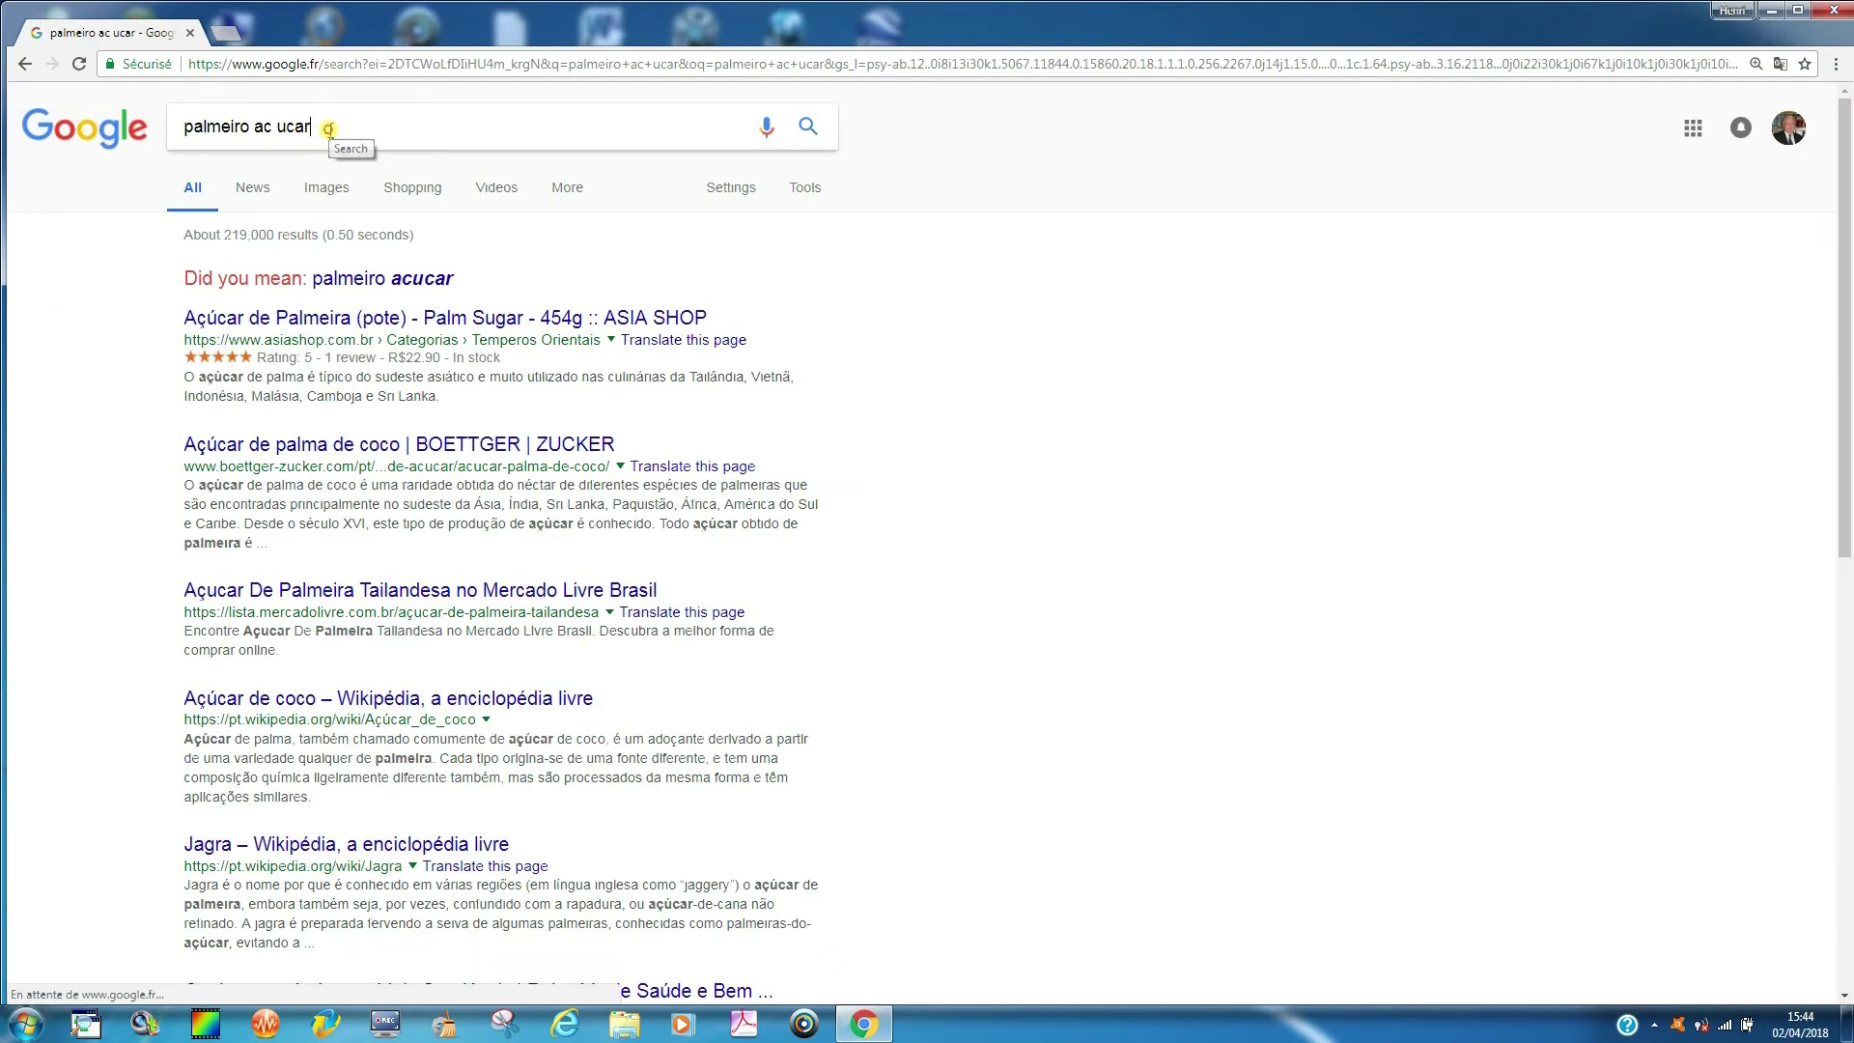
# Replace the query with "palm sugar" and run the search again.
pyautogui.press('BackSpace')
pyautogui.press('BackSpace')
pyautogui.press('BackSpace')
pyautogui.press('BackSpace')
pyautogui.press('BackSpace')
pyautogui.press('BackSpace')
pyautogui.press('BackSpace')
pyautogui.press('BackSpace')
pyautogui.press('BackSpace')
pyautogui.press('BackSpace')
pyautogui.press('BackSpace')
pyautogui.press('BackSpace')
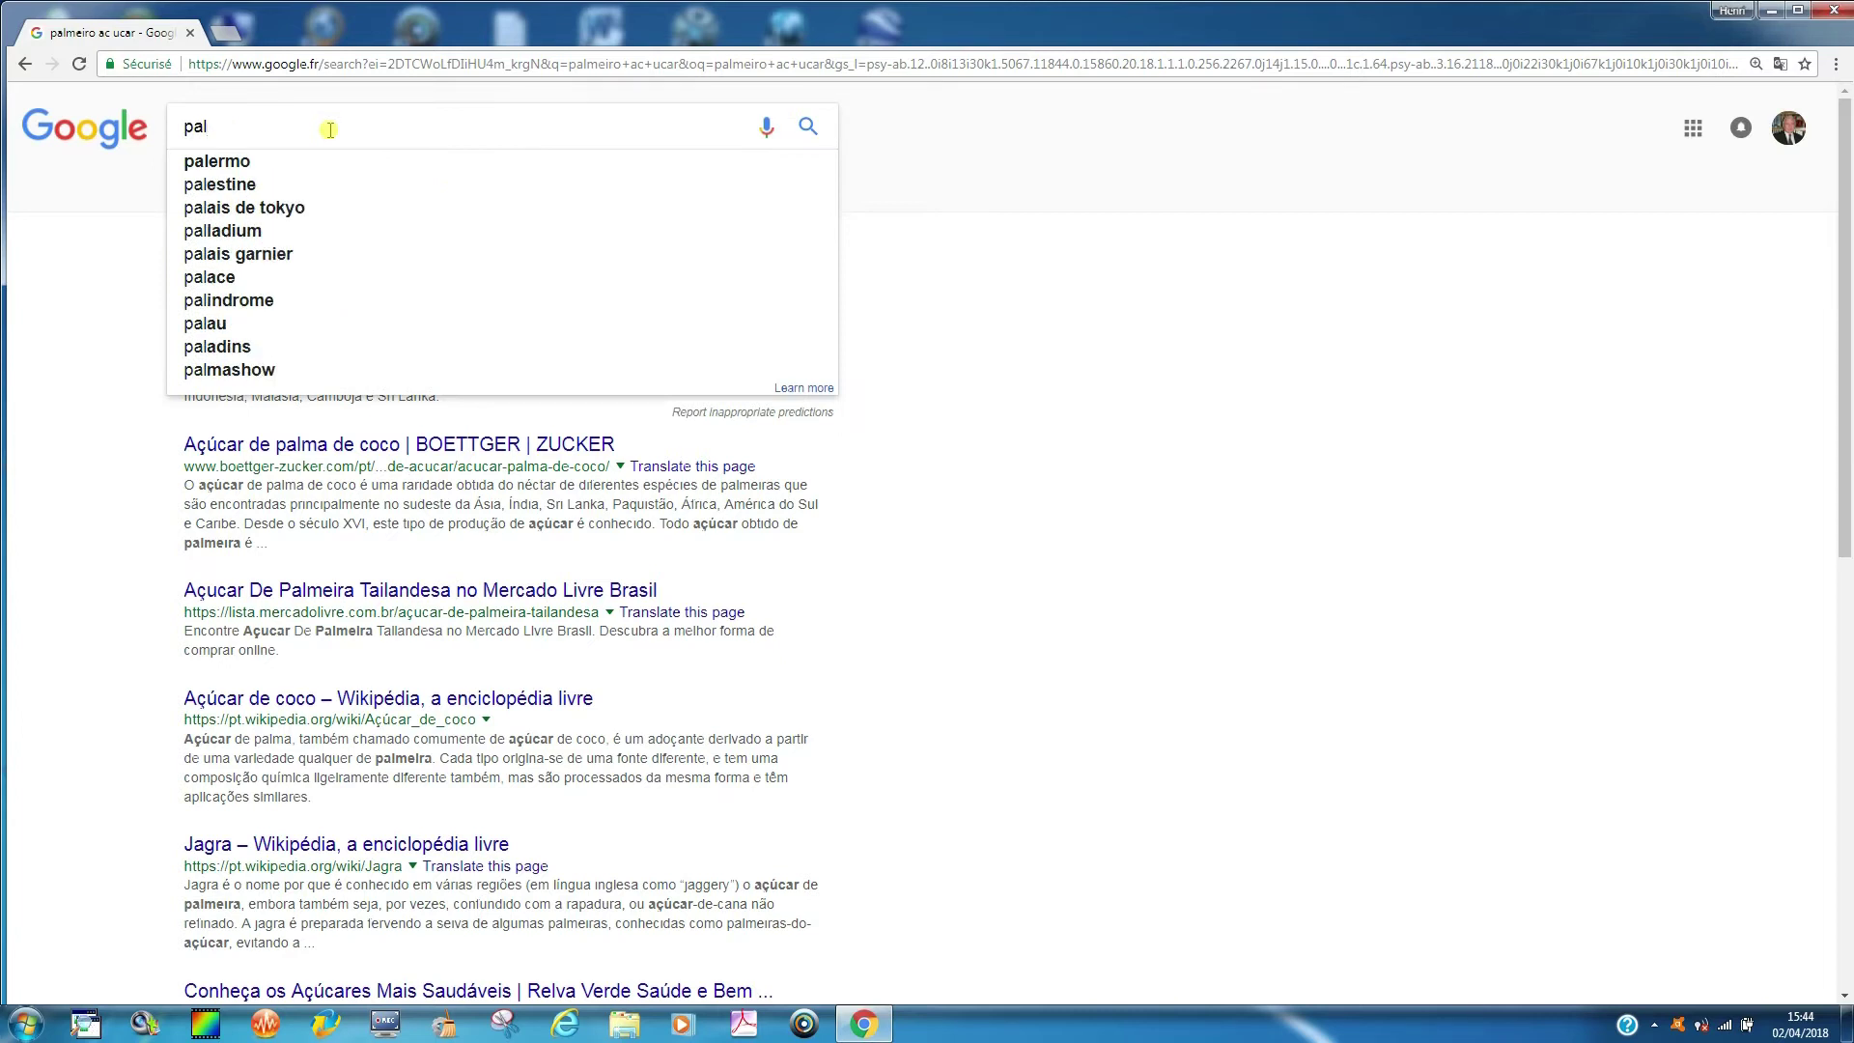
pyautogui.write('m sugar')
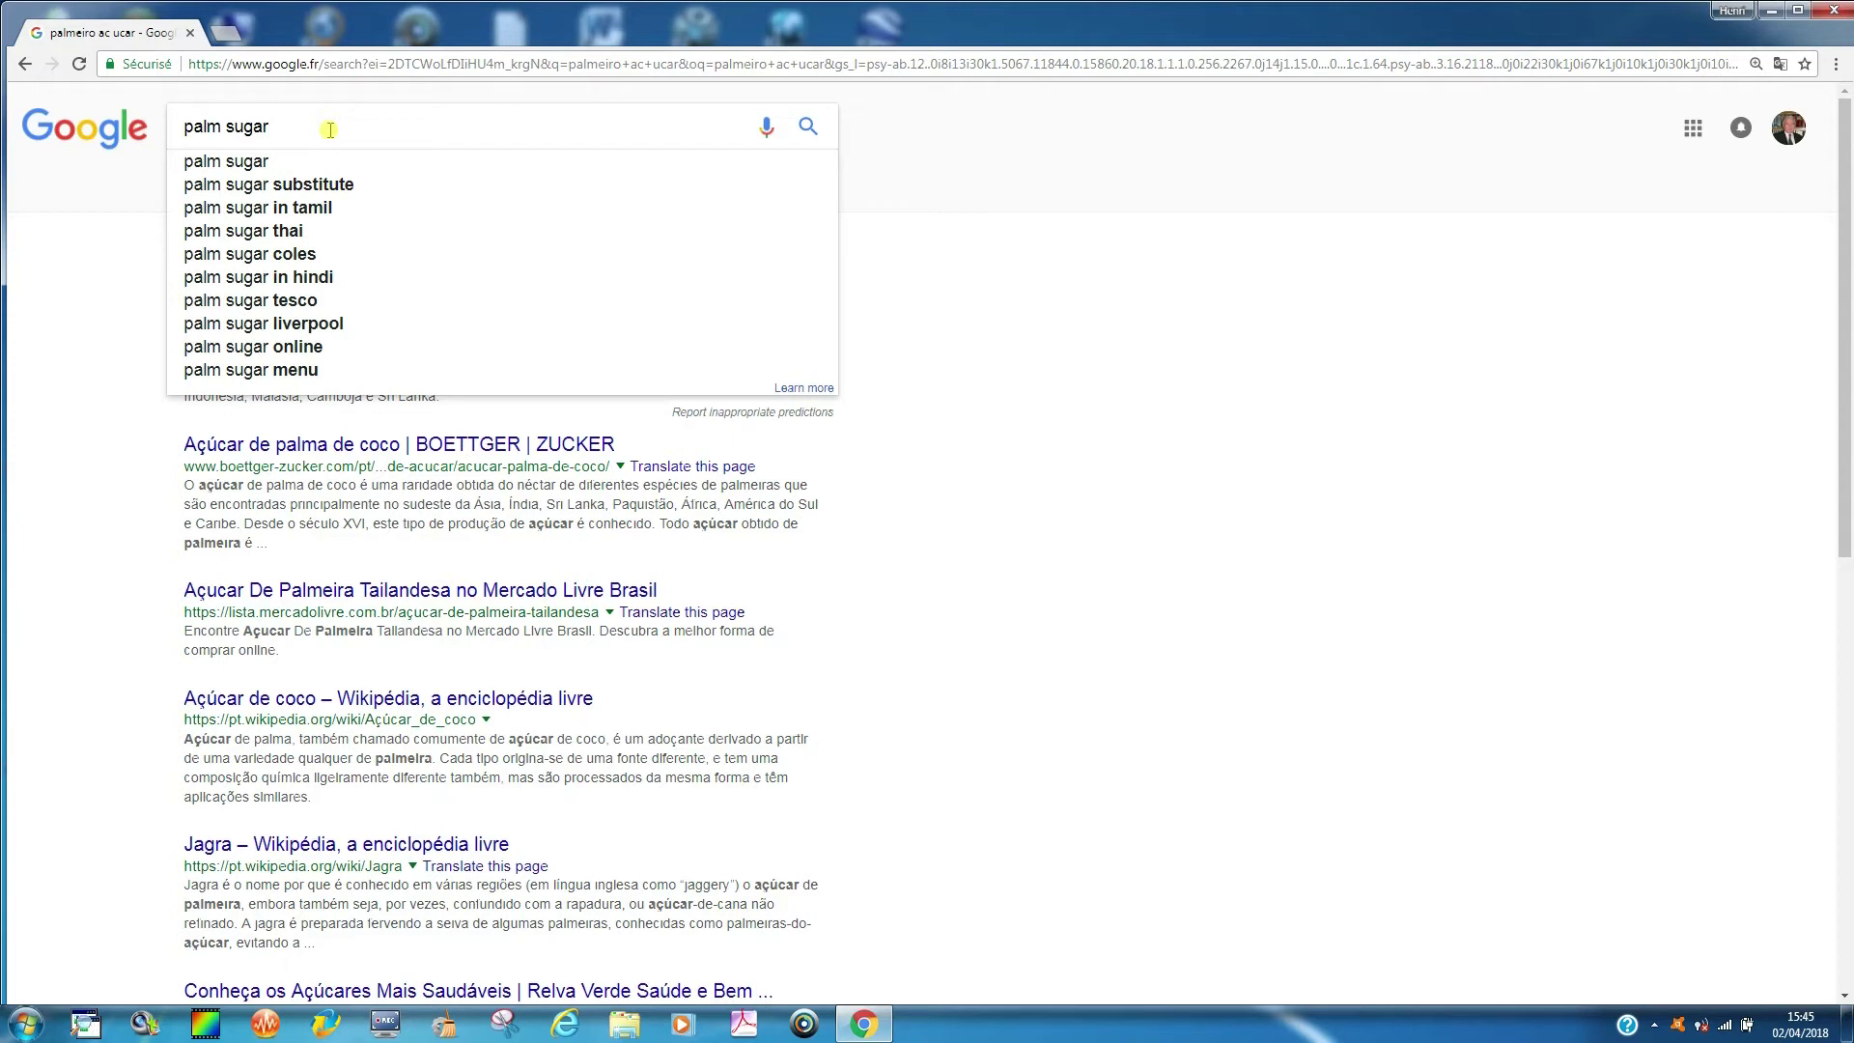
pyautogui.click(806, 126)
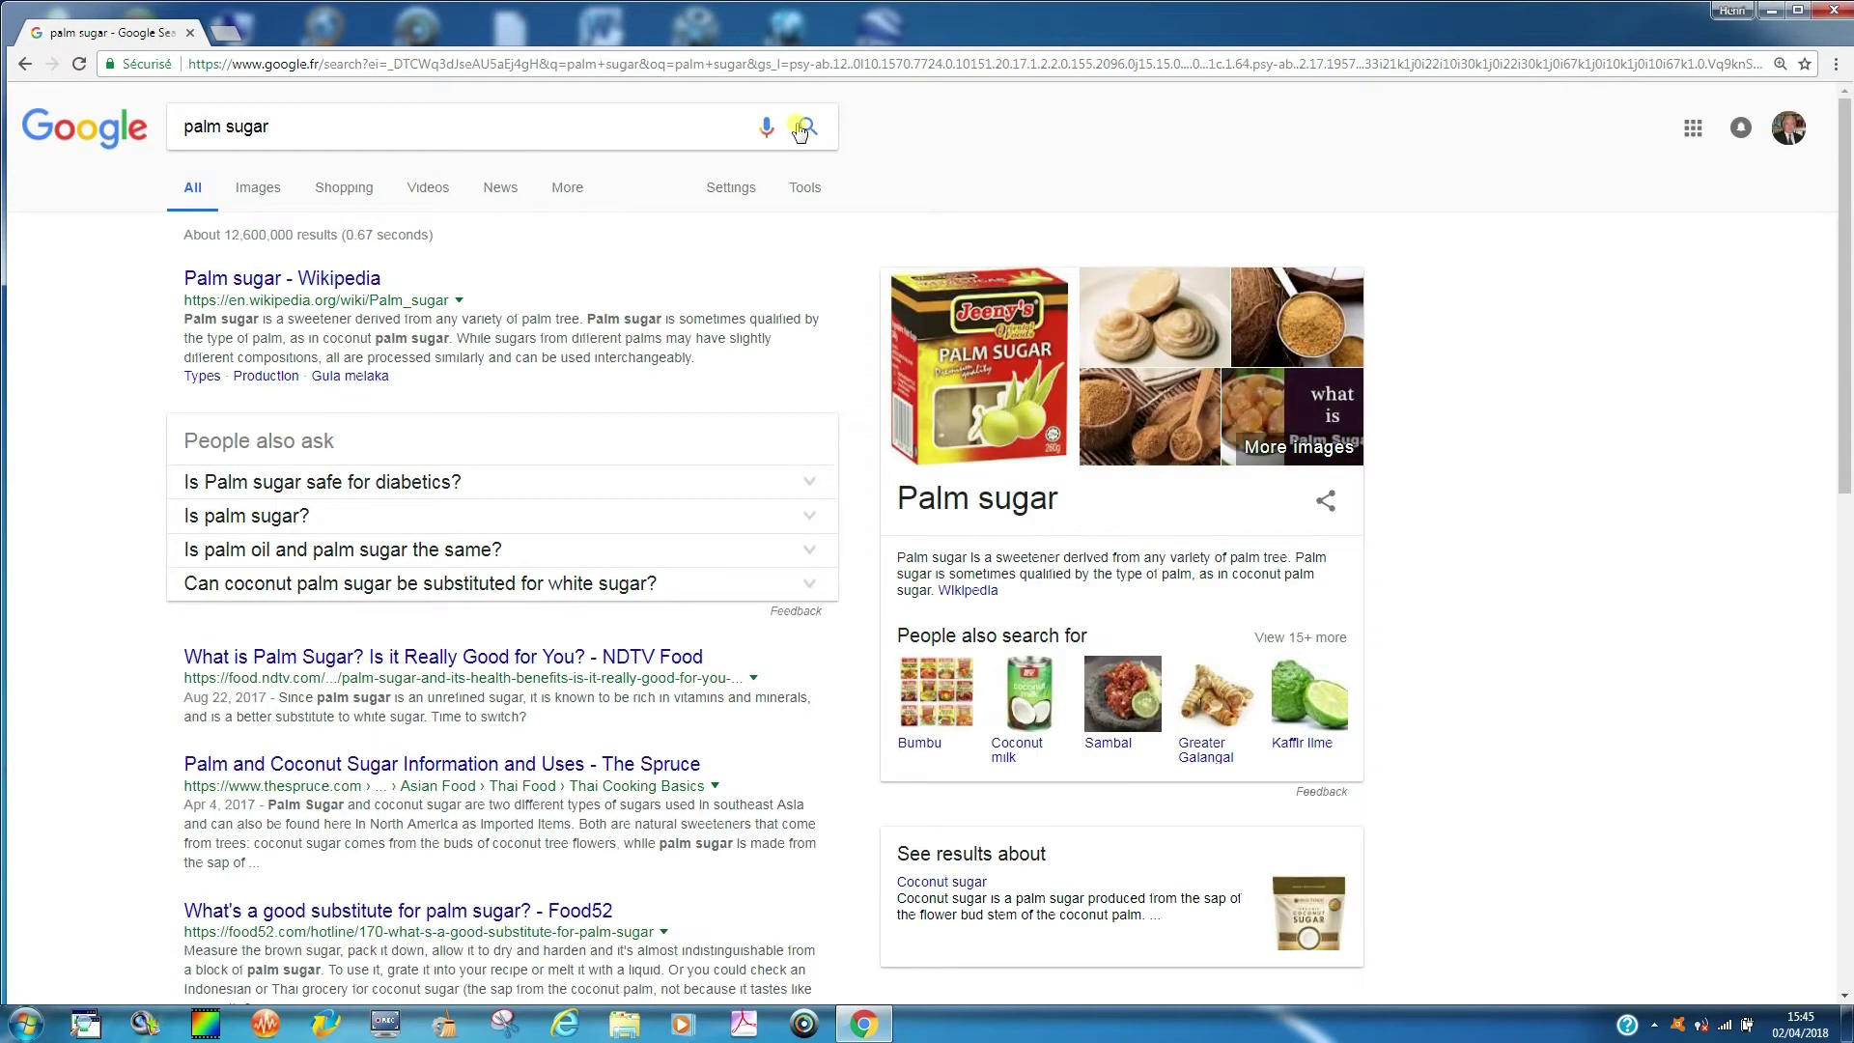
# Turn SafeSearch on for the palm sugar results and turn it off again.
pyautogui.click(731, 187)
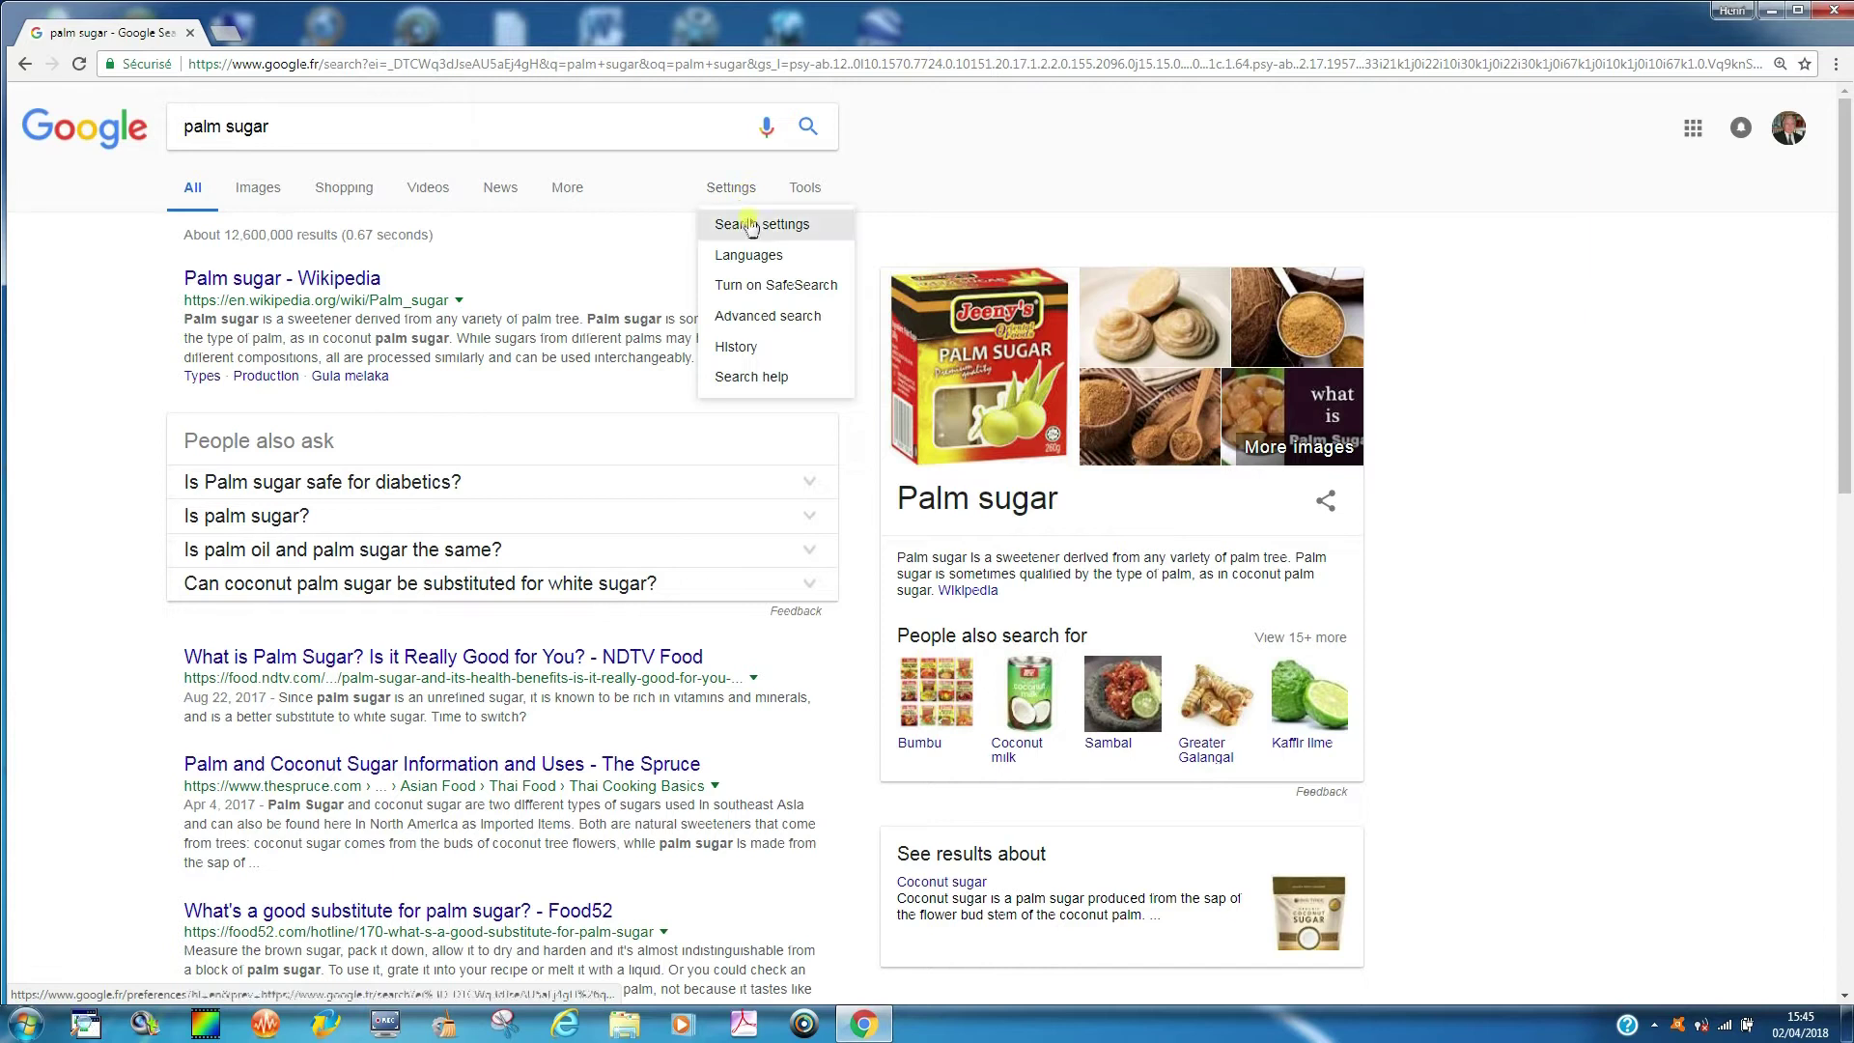
pyautogui.click(775, 285)
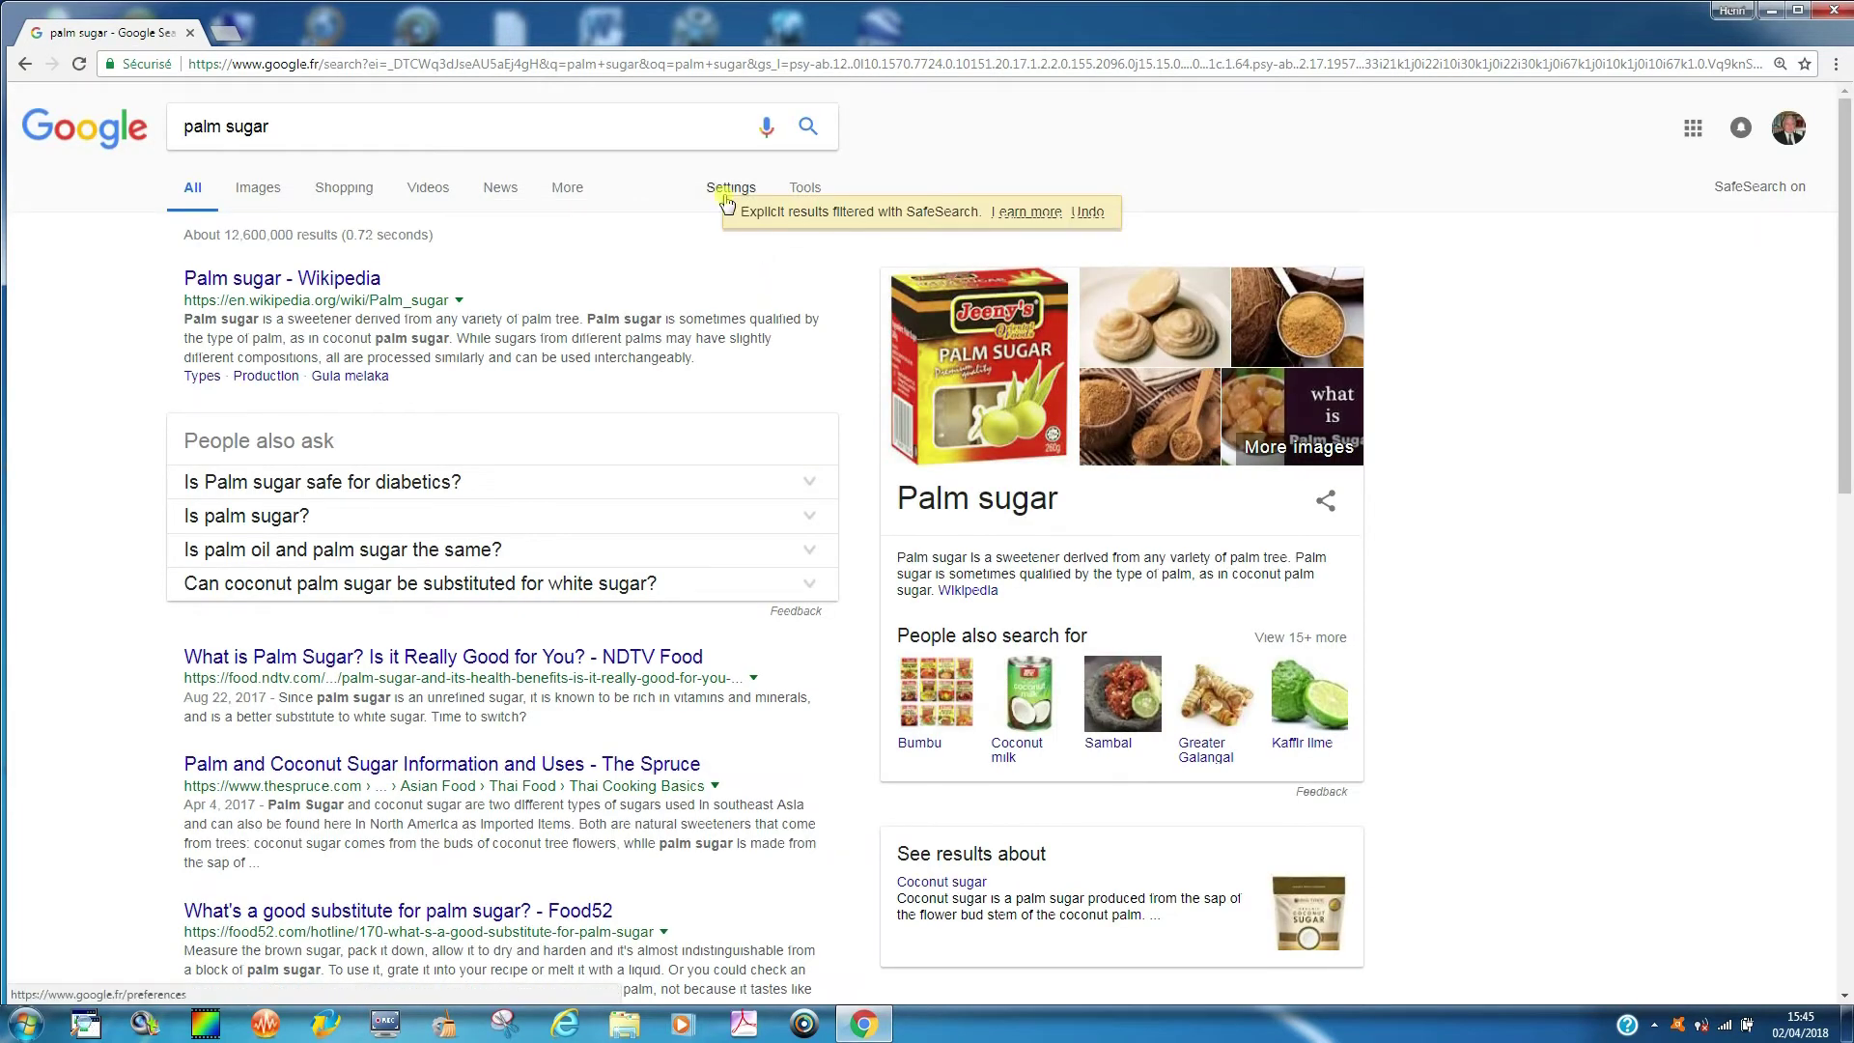
pyautogui.click(724, 187)
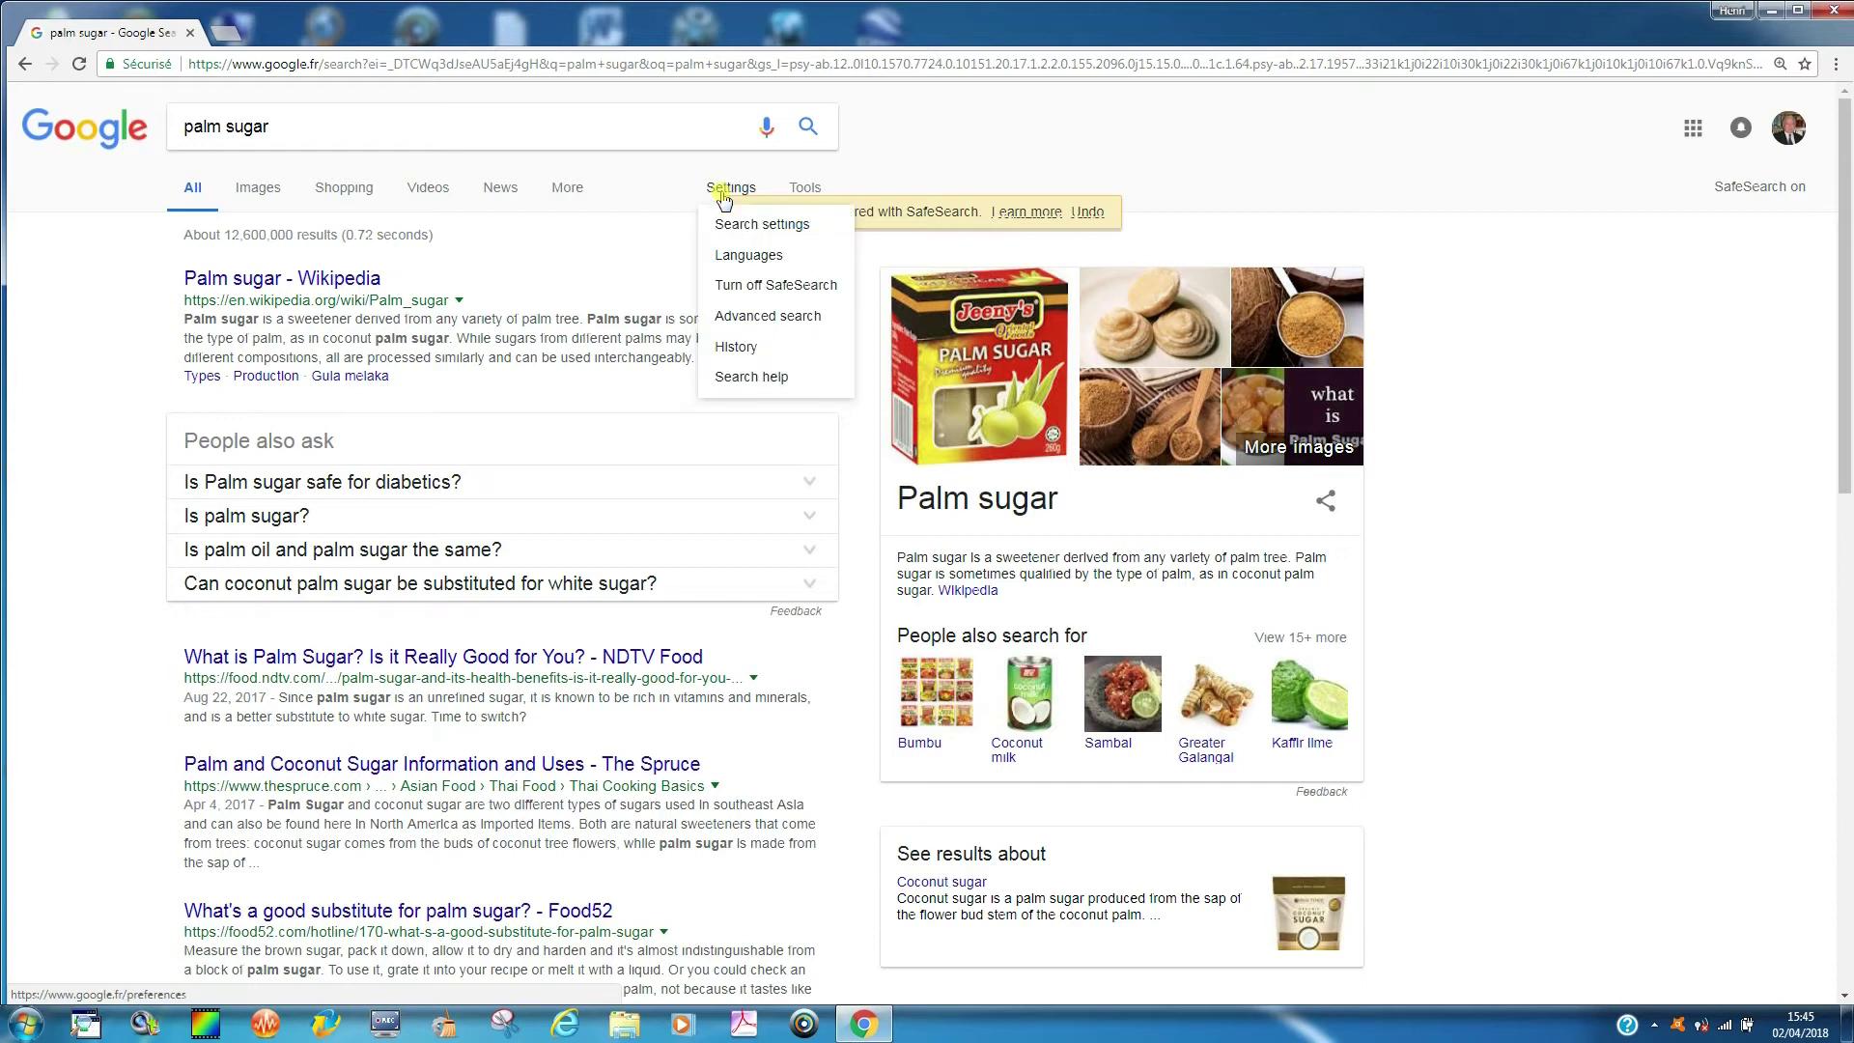
pyautogui.click(766, 286)
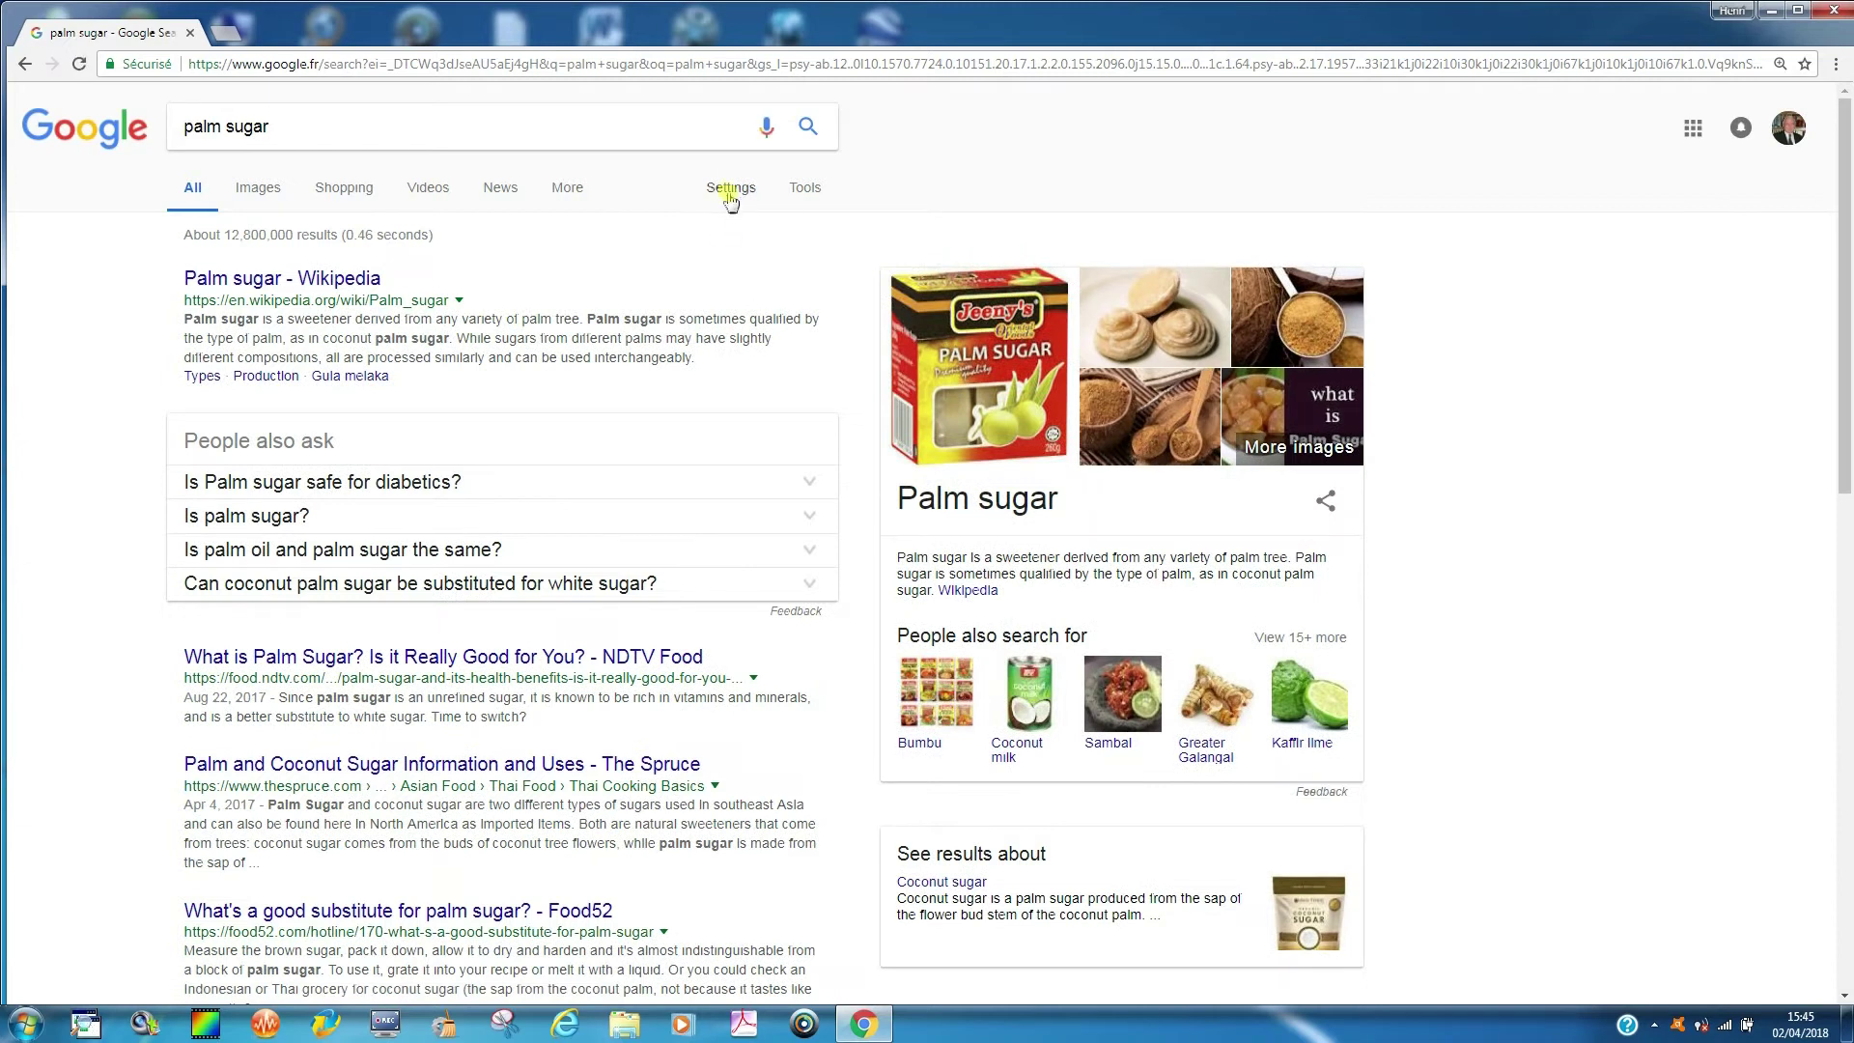
# View the Advanced Search page for palm sugar, return to the results and look over the other search settings options.
pyautogui.click(730, 190)
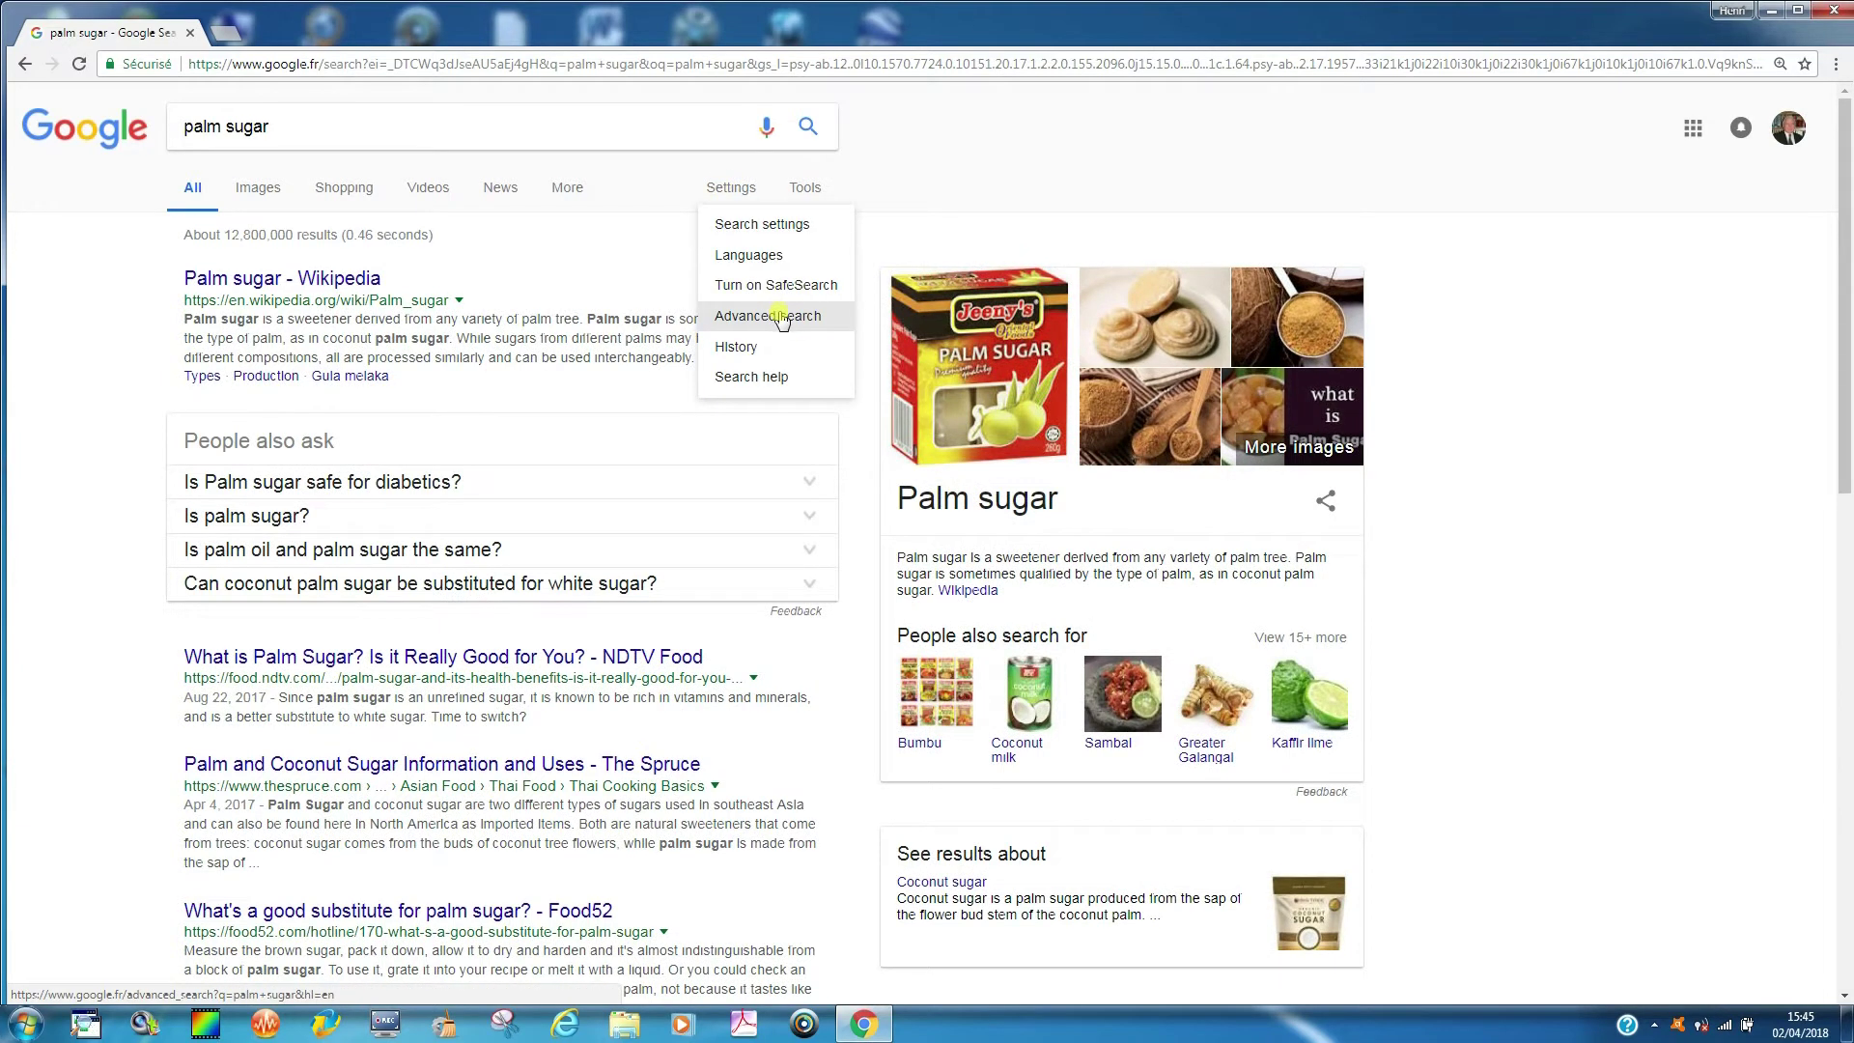
pyautogui.click(781, 319)
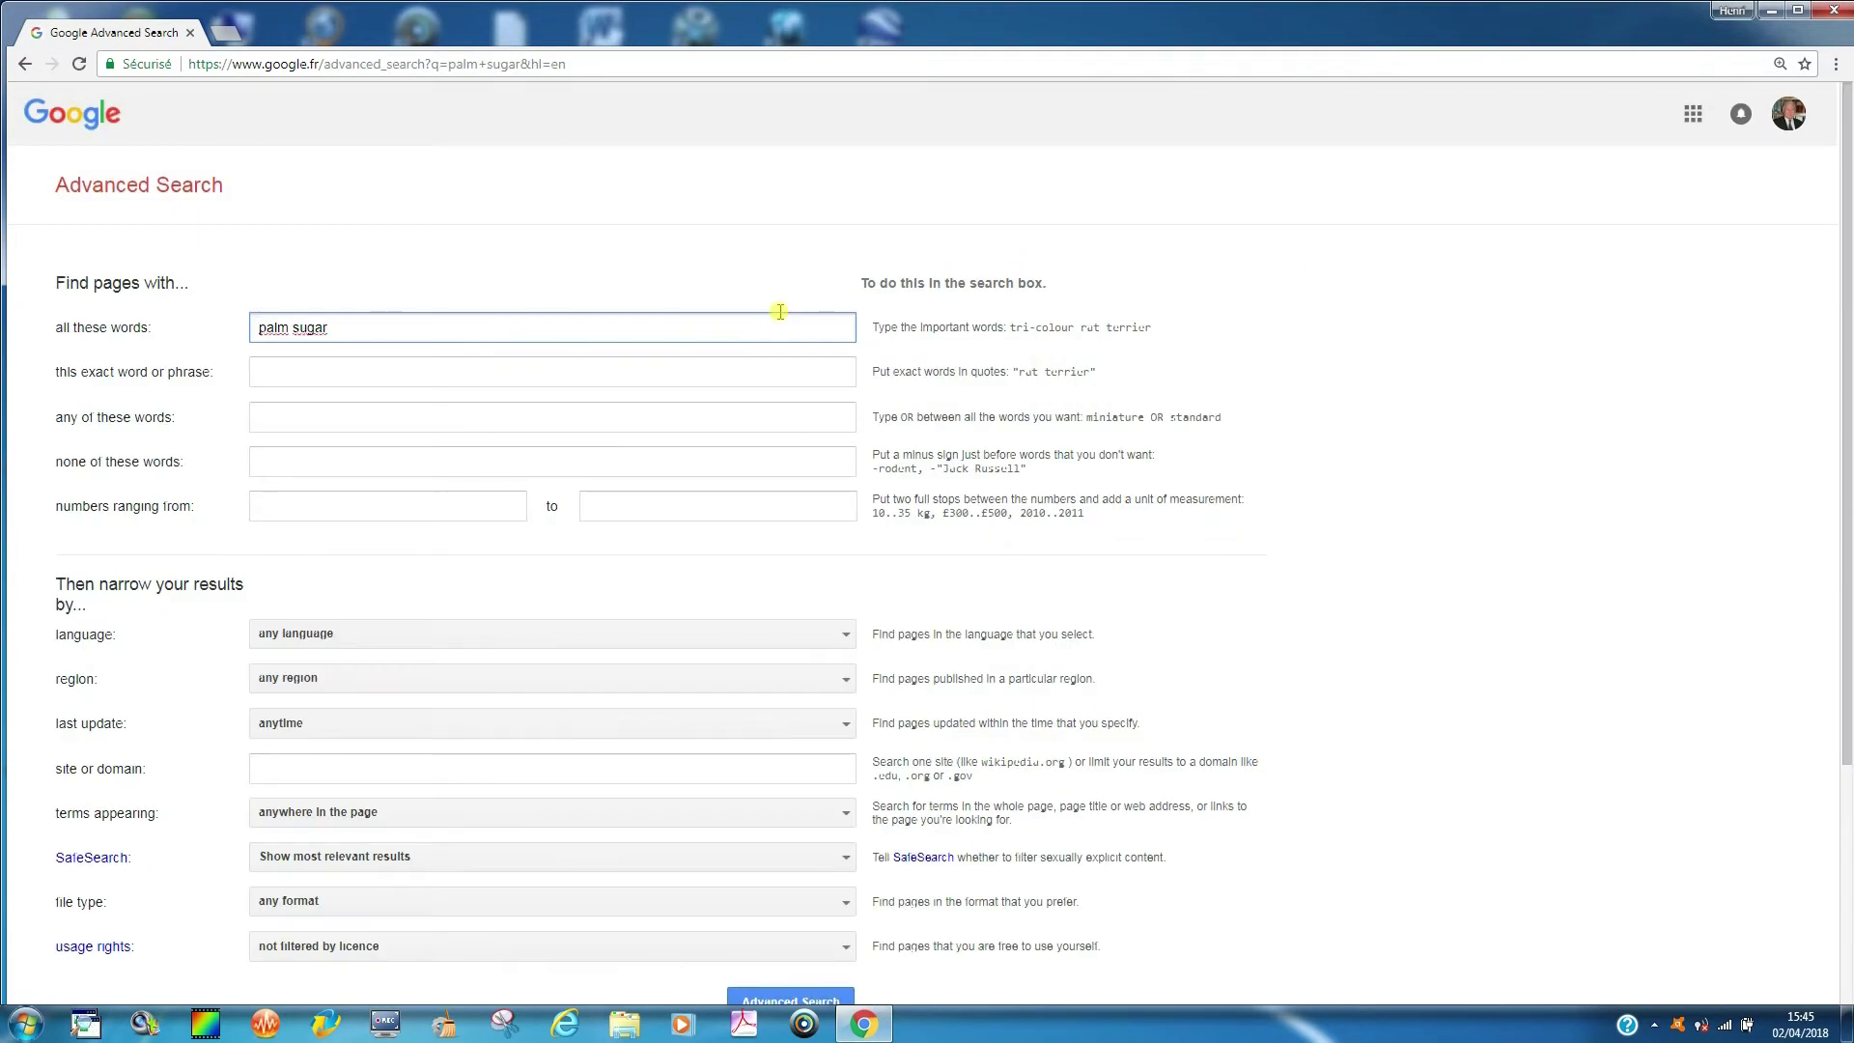
pyautogui.click(26, 65)
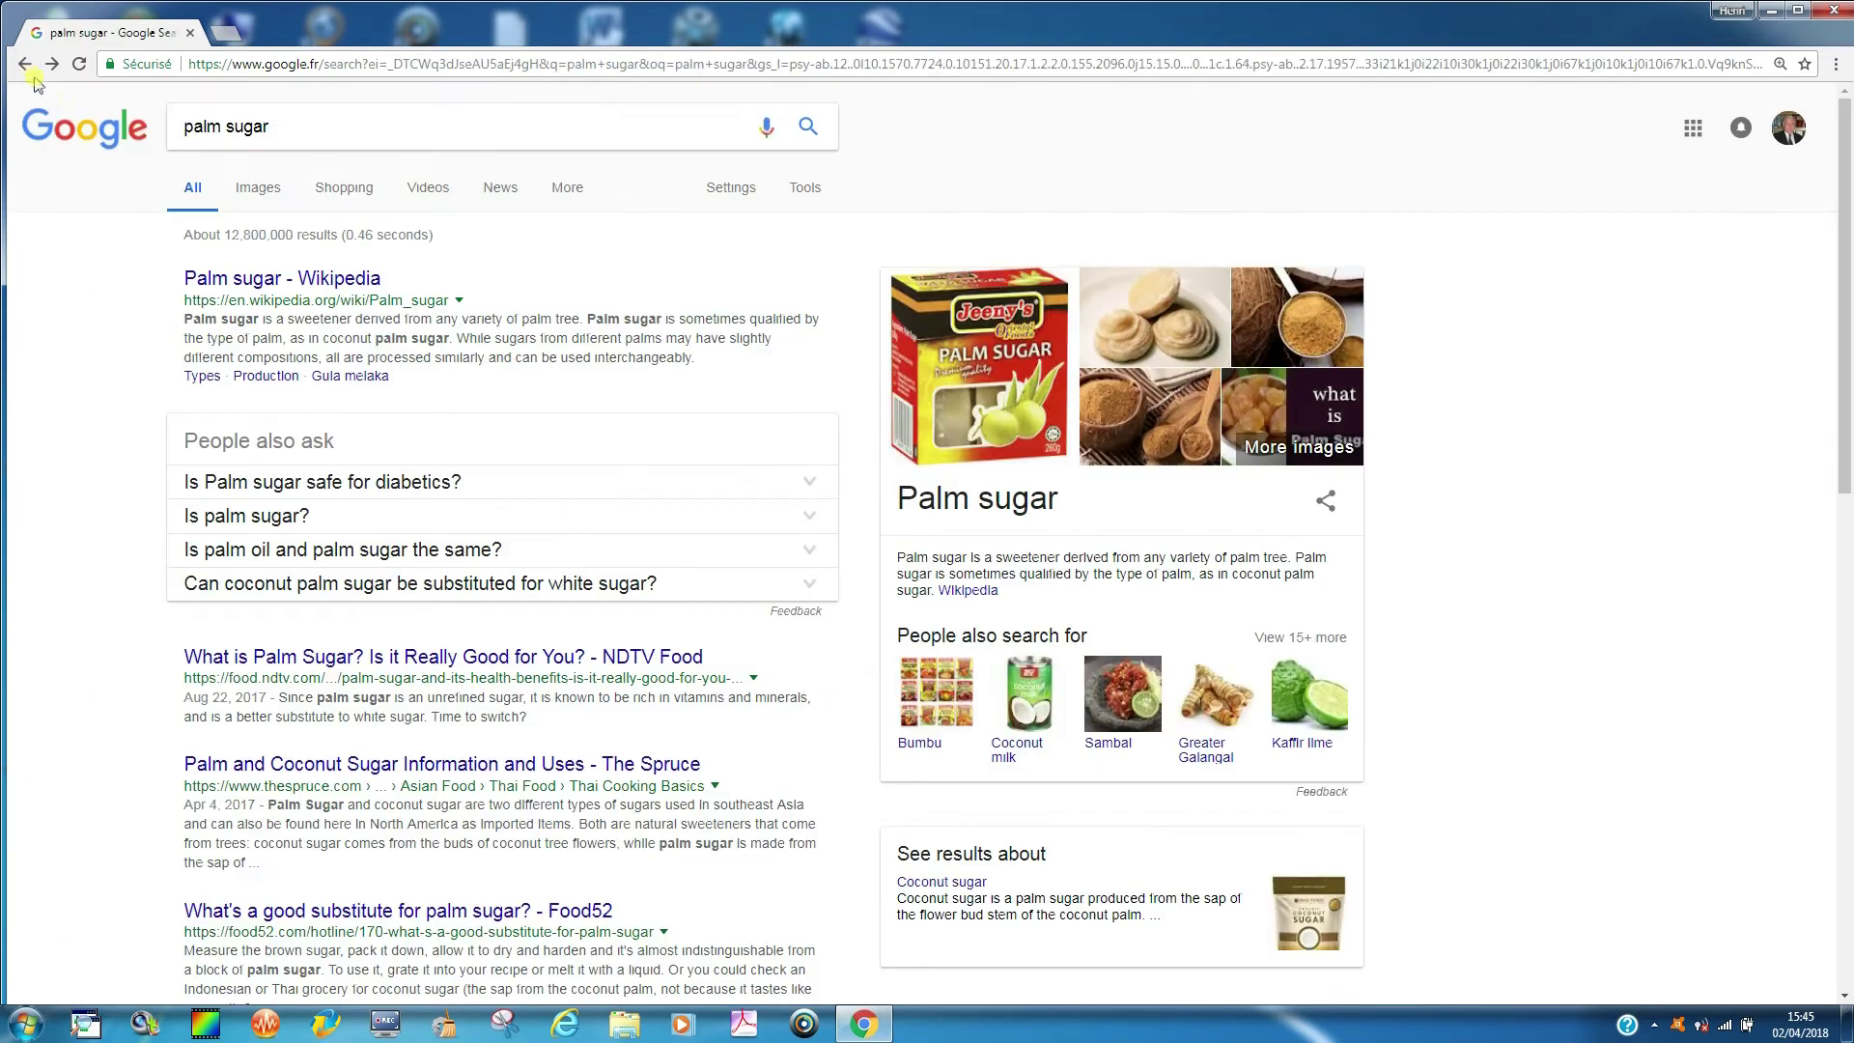
pyautogui.click(732, 191)
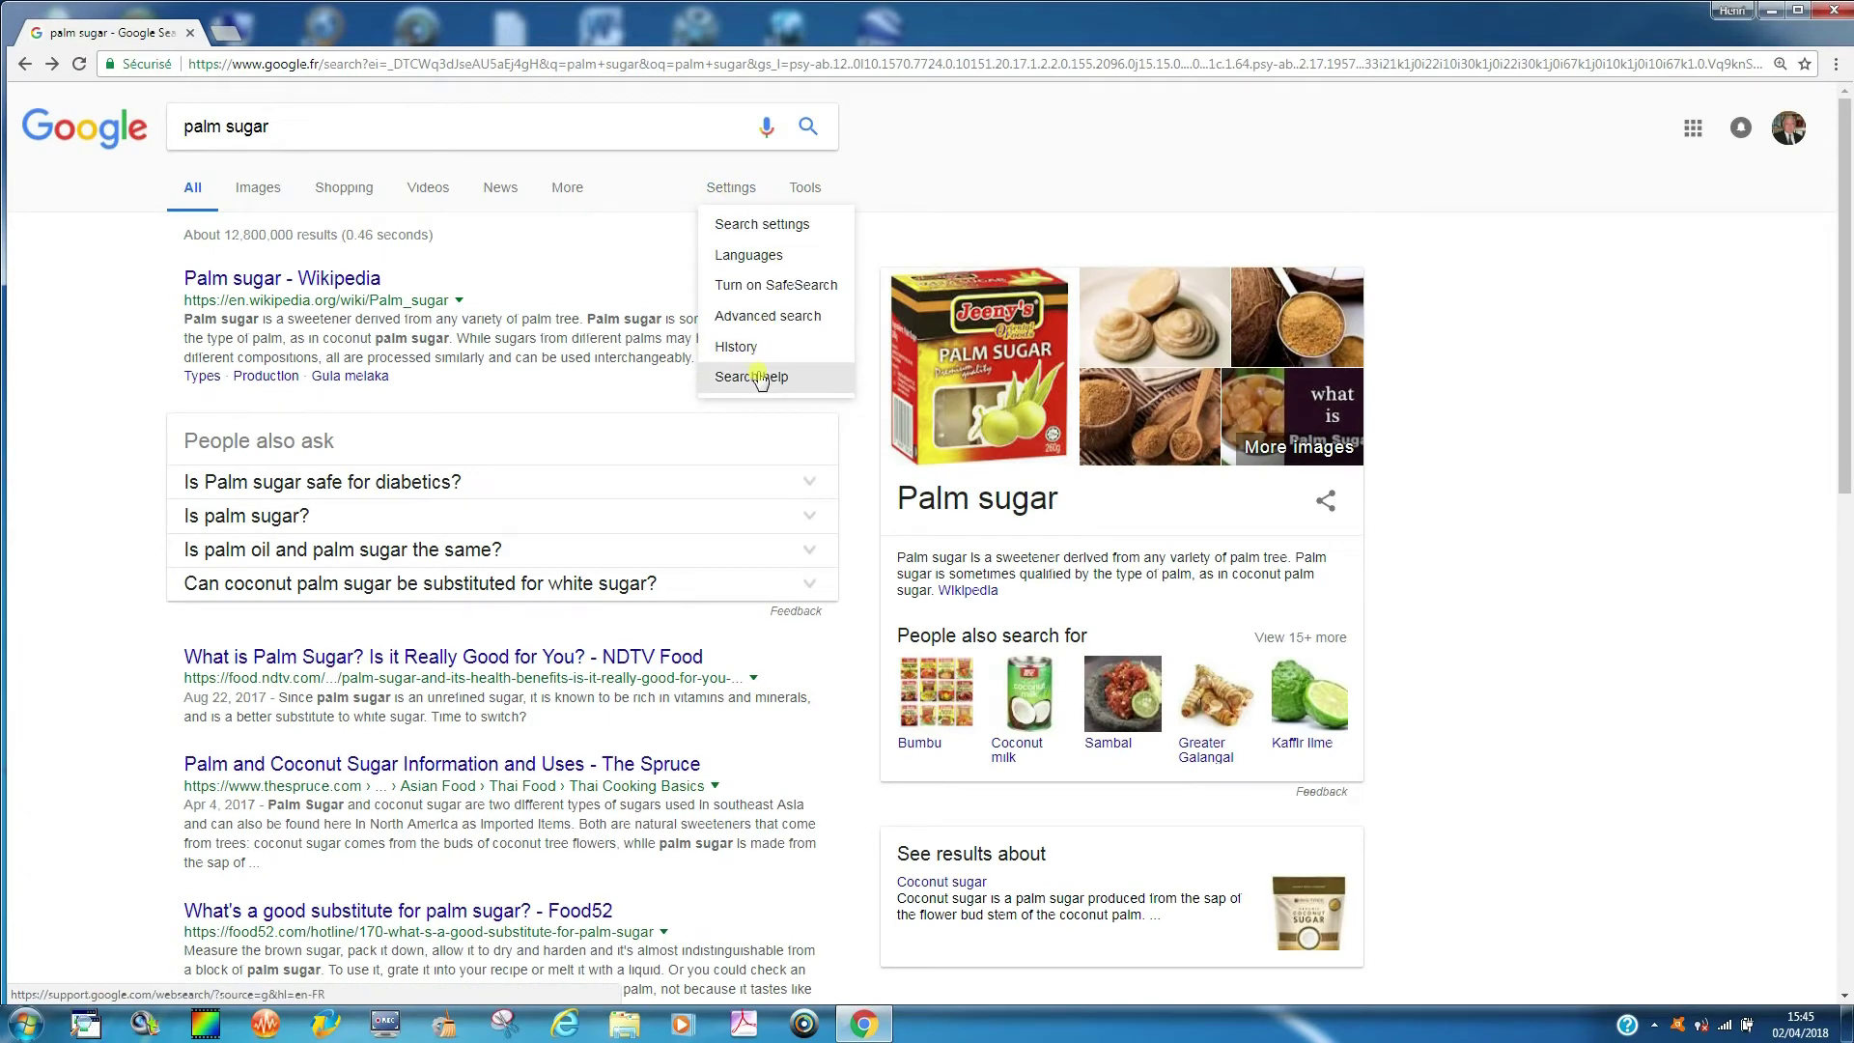
# Examine the time range and All results/Verbatim filter choices for the search, then hide the filters.
pyautogui.click(797, 195)
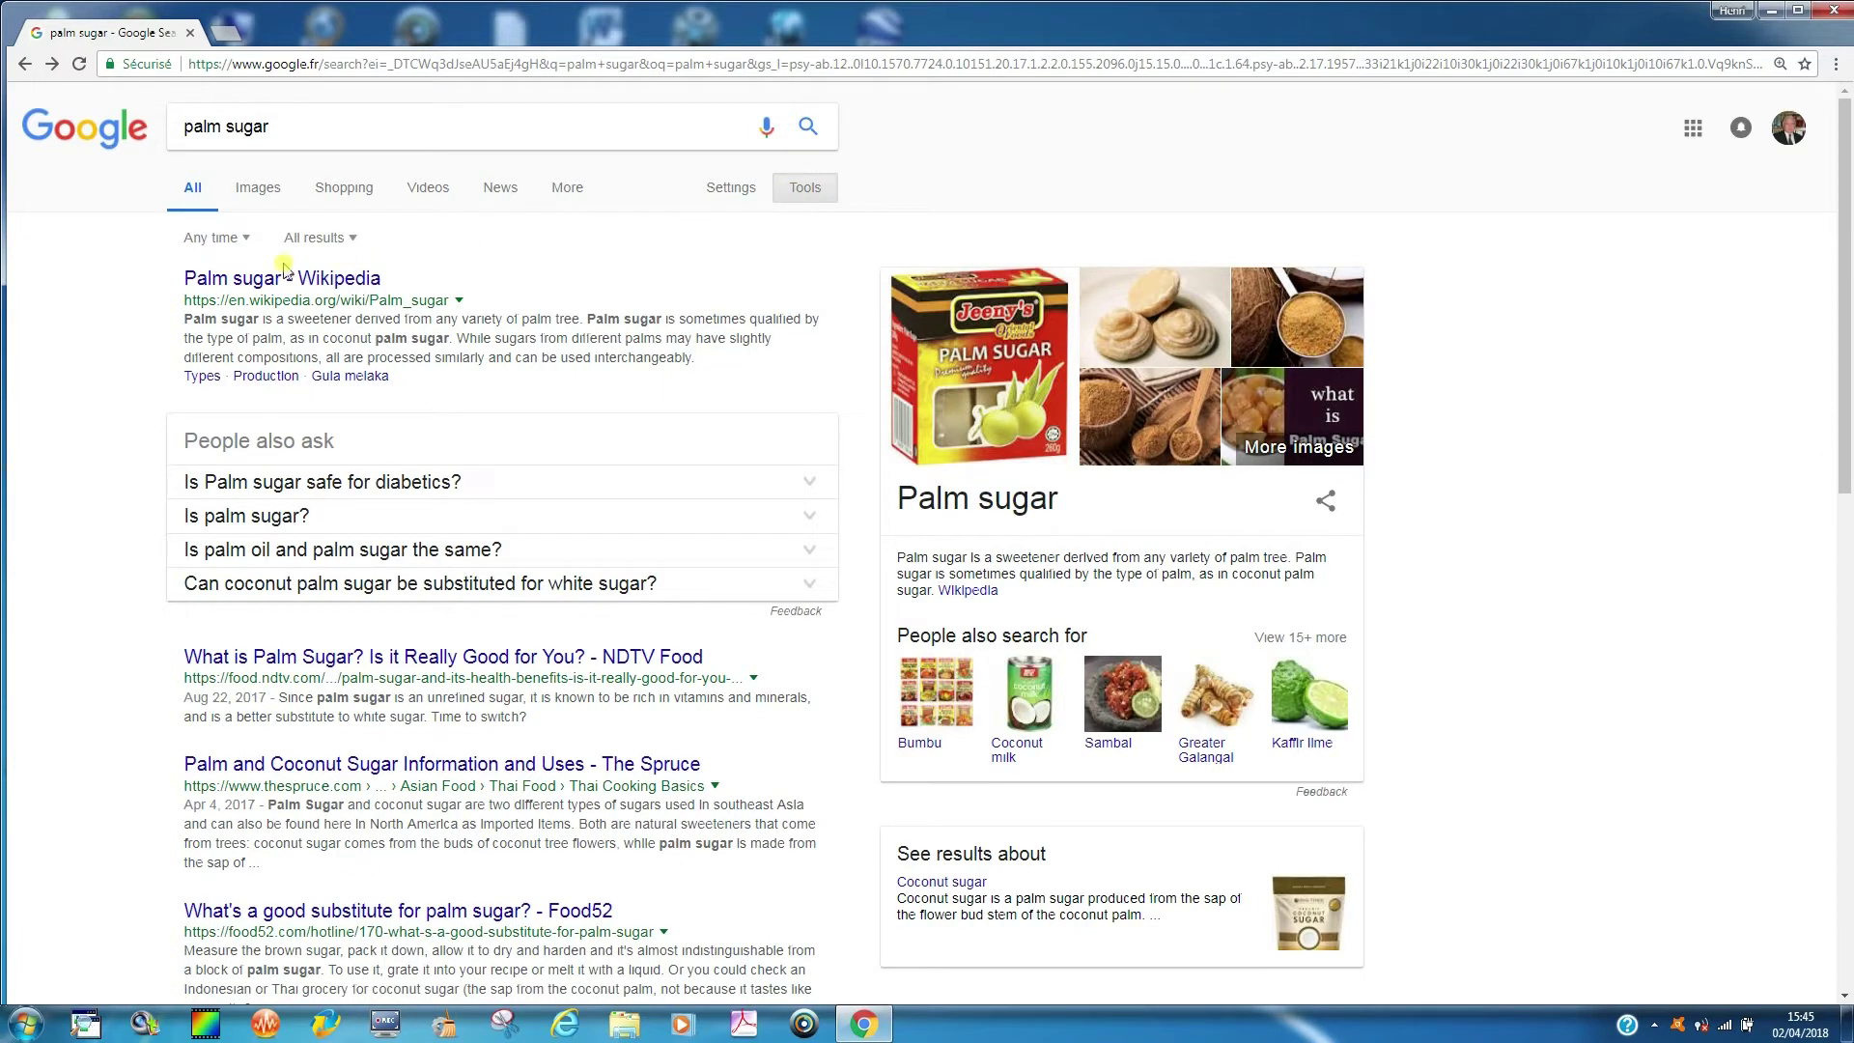
pyautogui.click(241, 248)
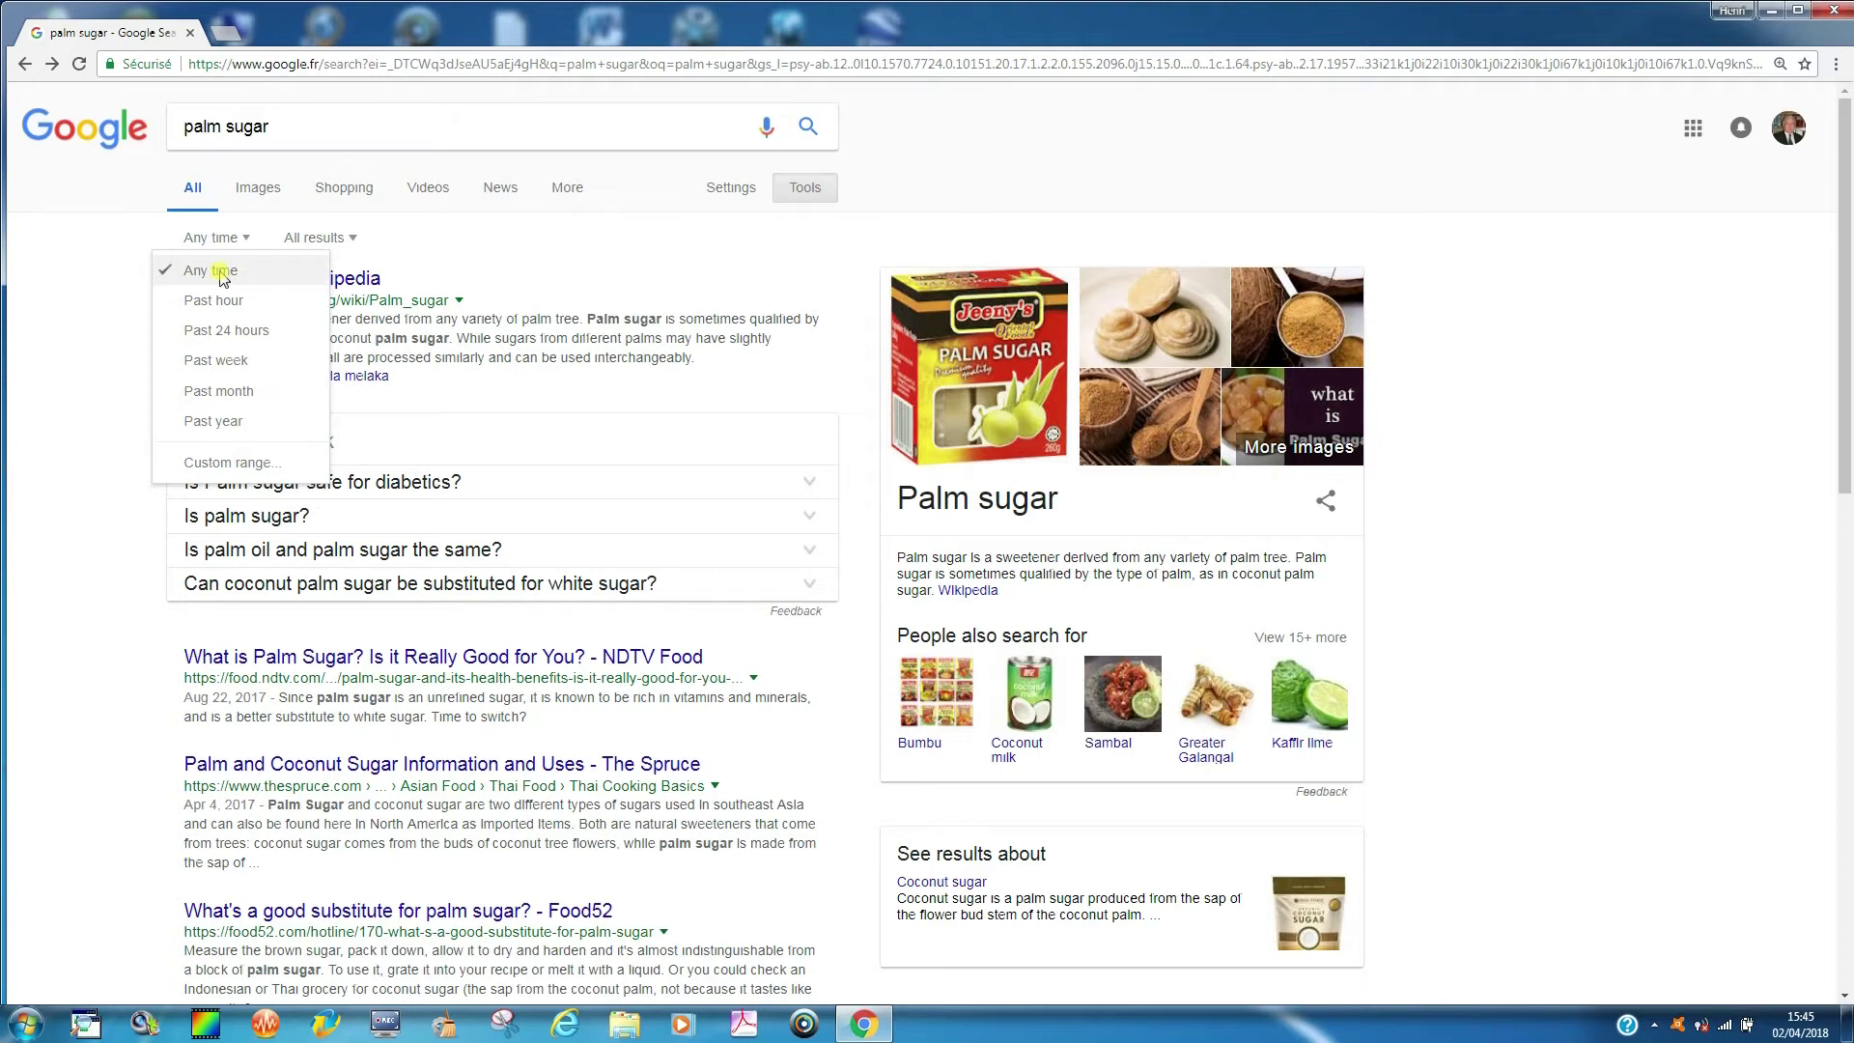
pyautogui.click(824, 186)
pyautogui.click(799, 189)
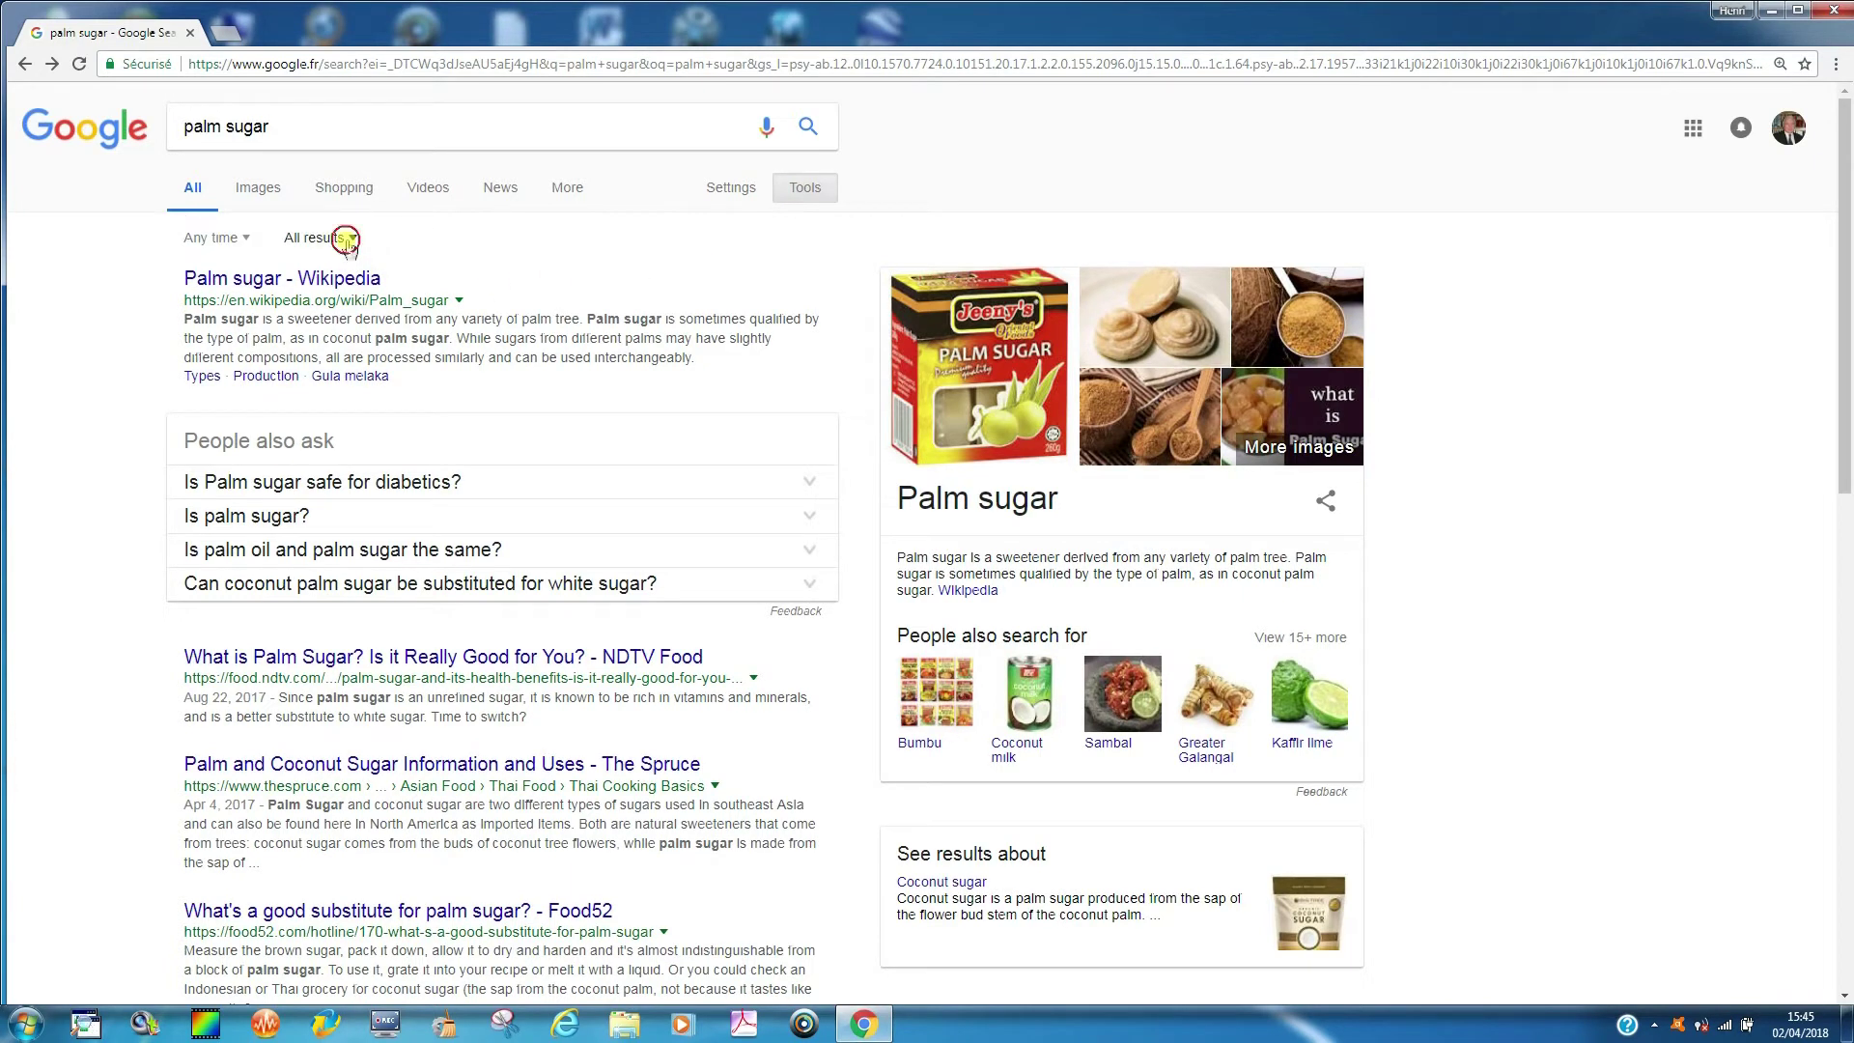
pyautogui.click(346, 239)
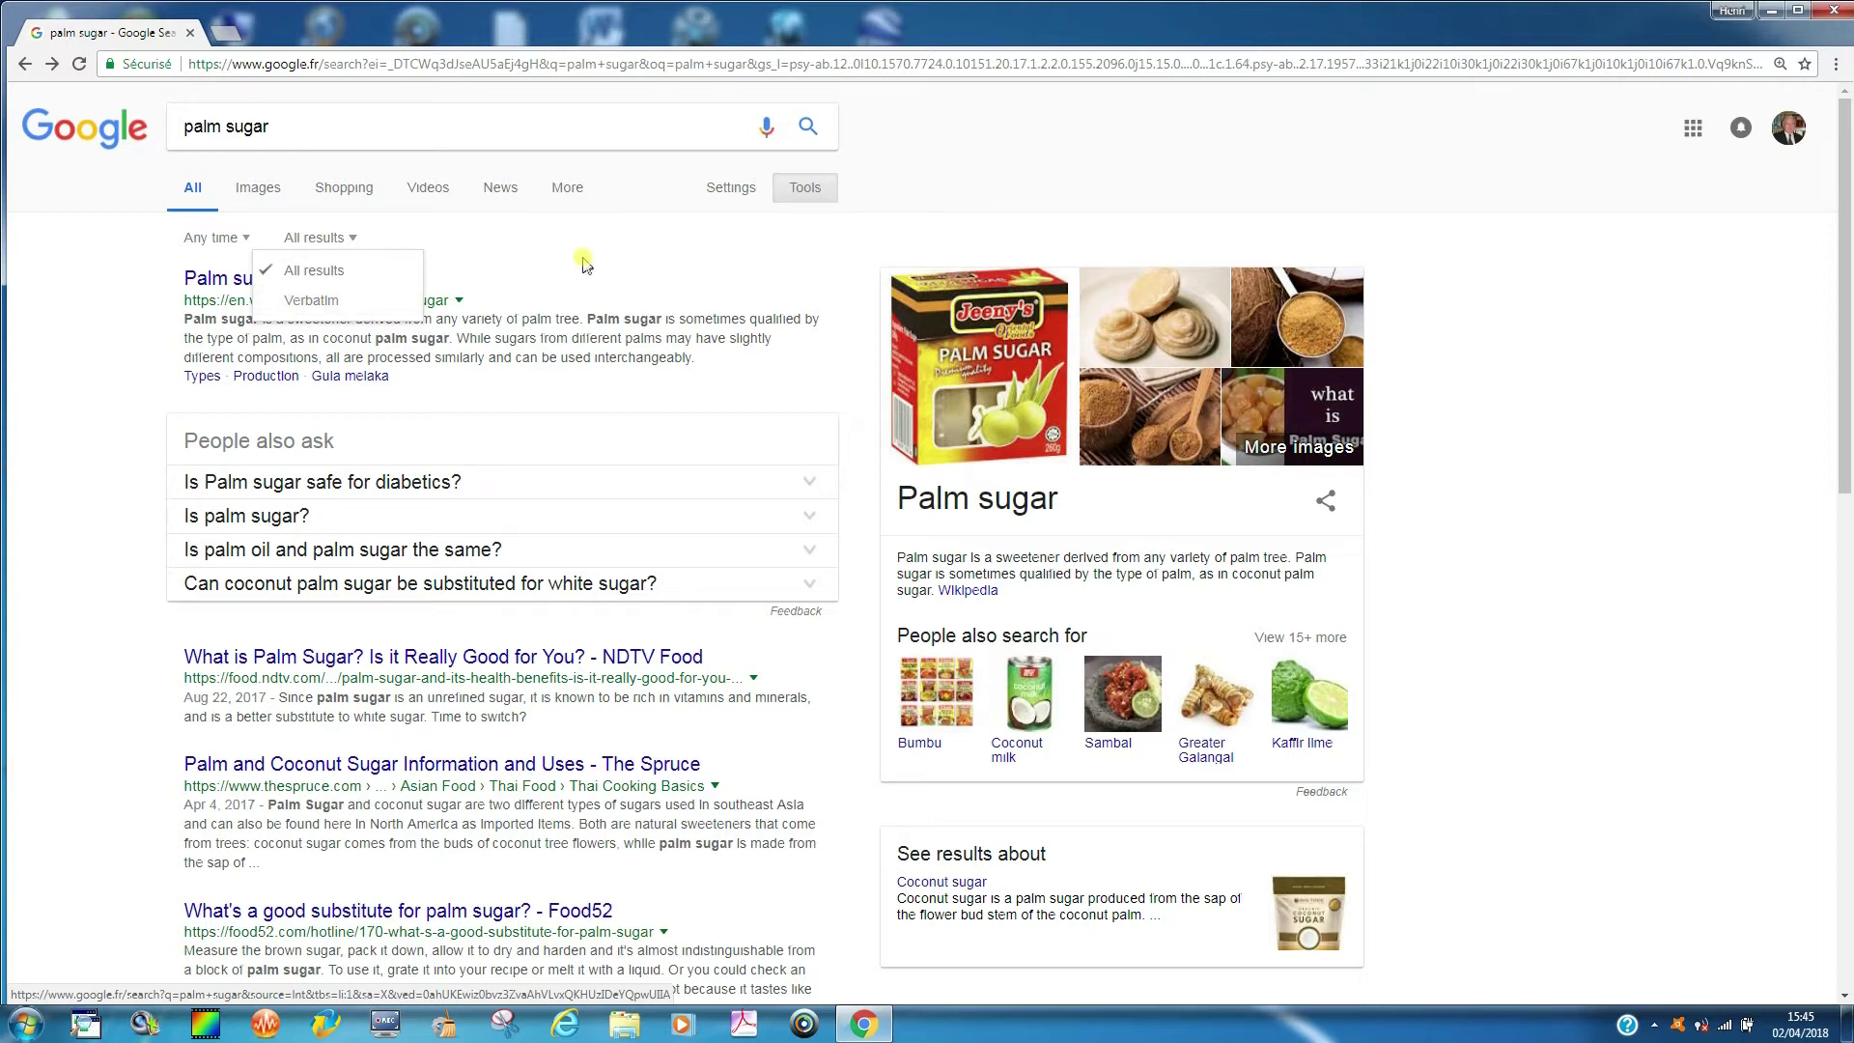
pyautogui.click(792, 197)
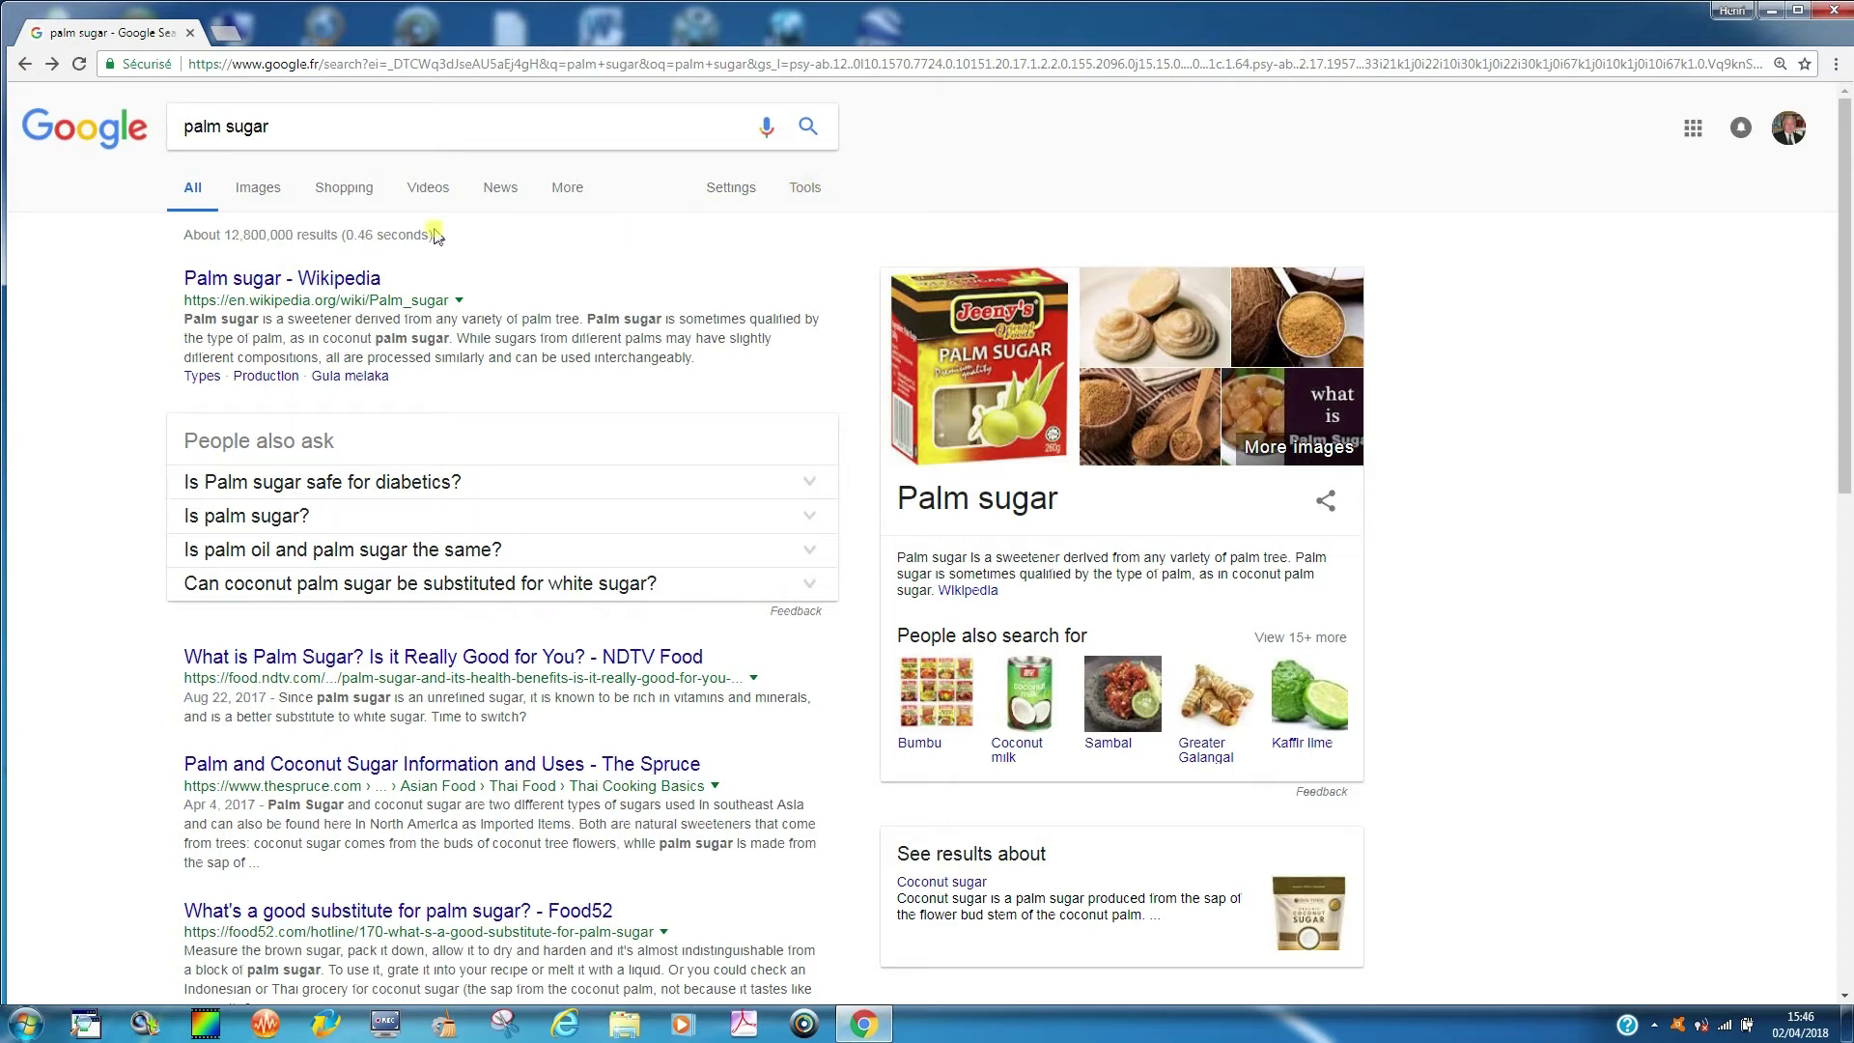
# Show the image results for palm sugar and open the preview of the 1Kg palm candy picture from eBay.
pyautogui.click(259, 191)
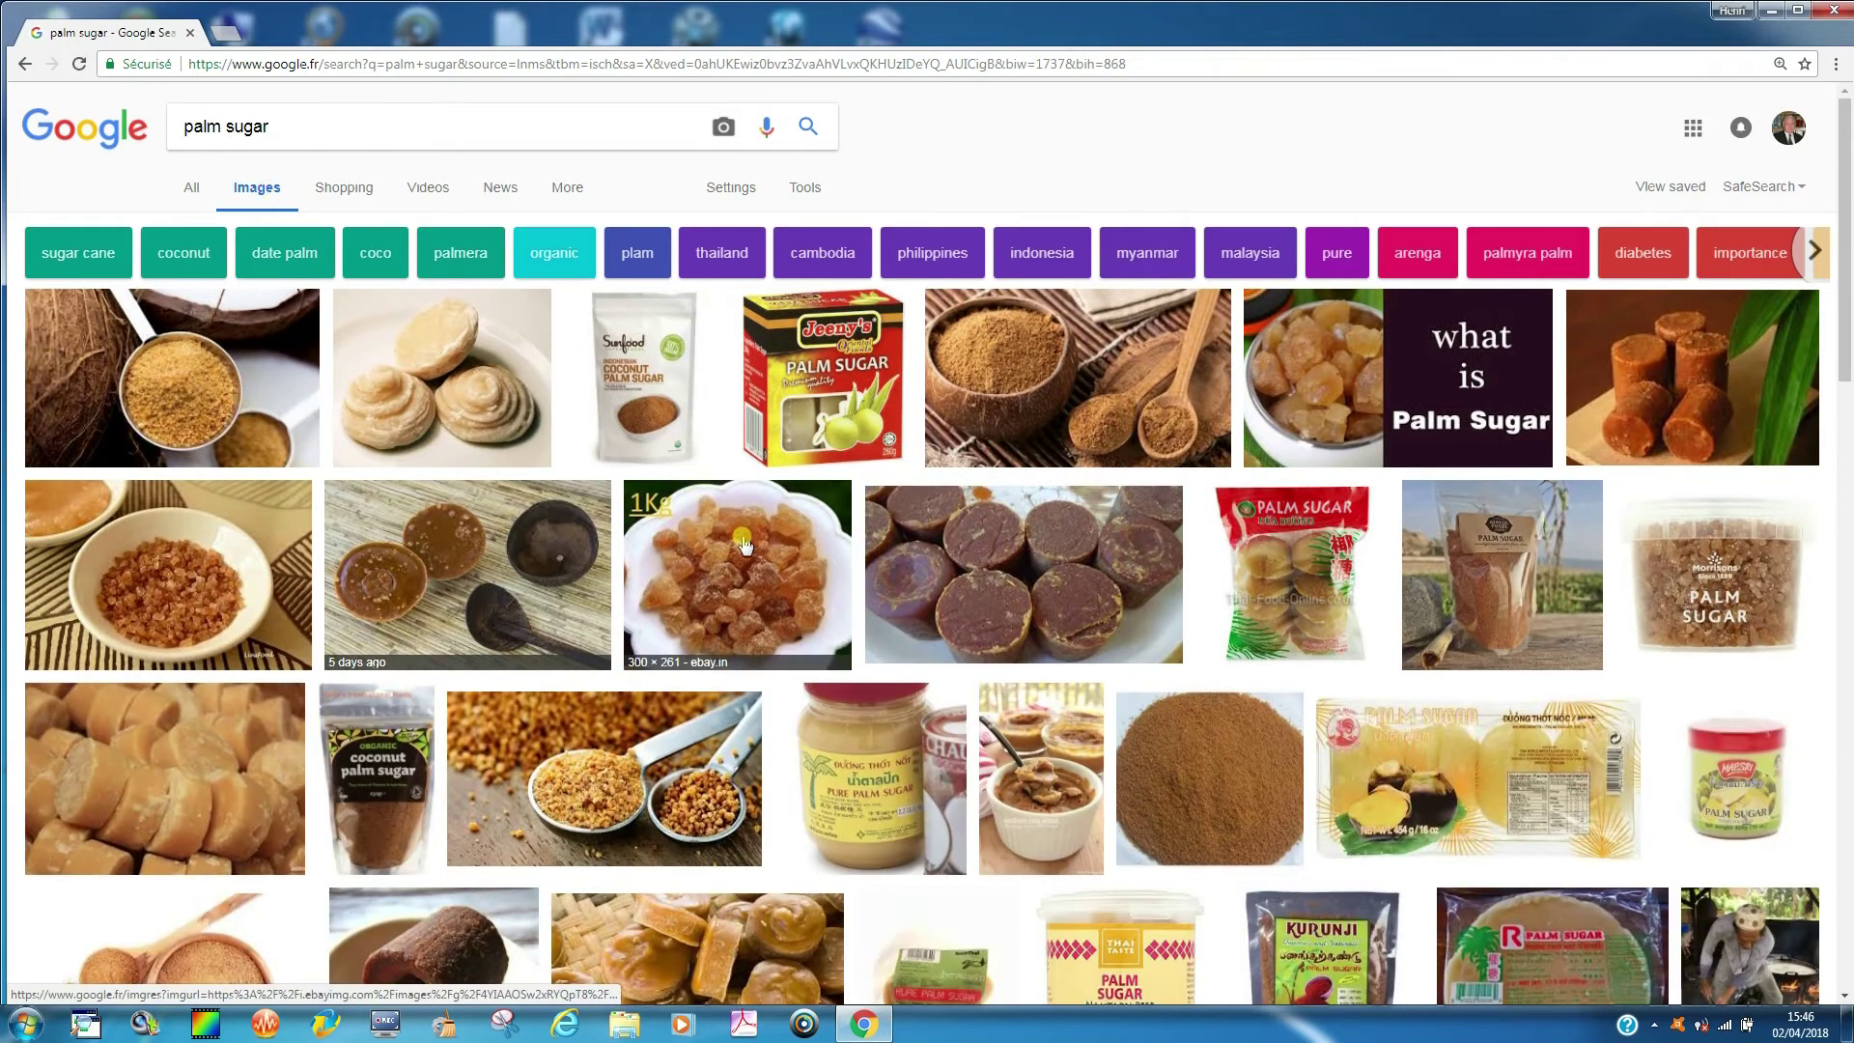
pyautogui.click(752, 558)
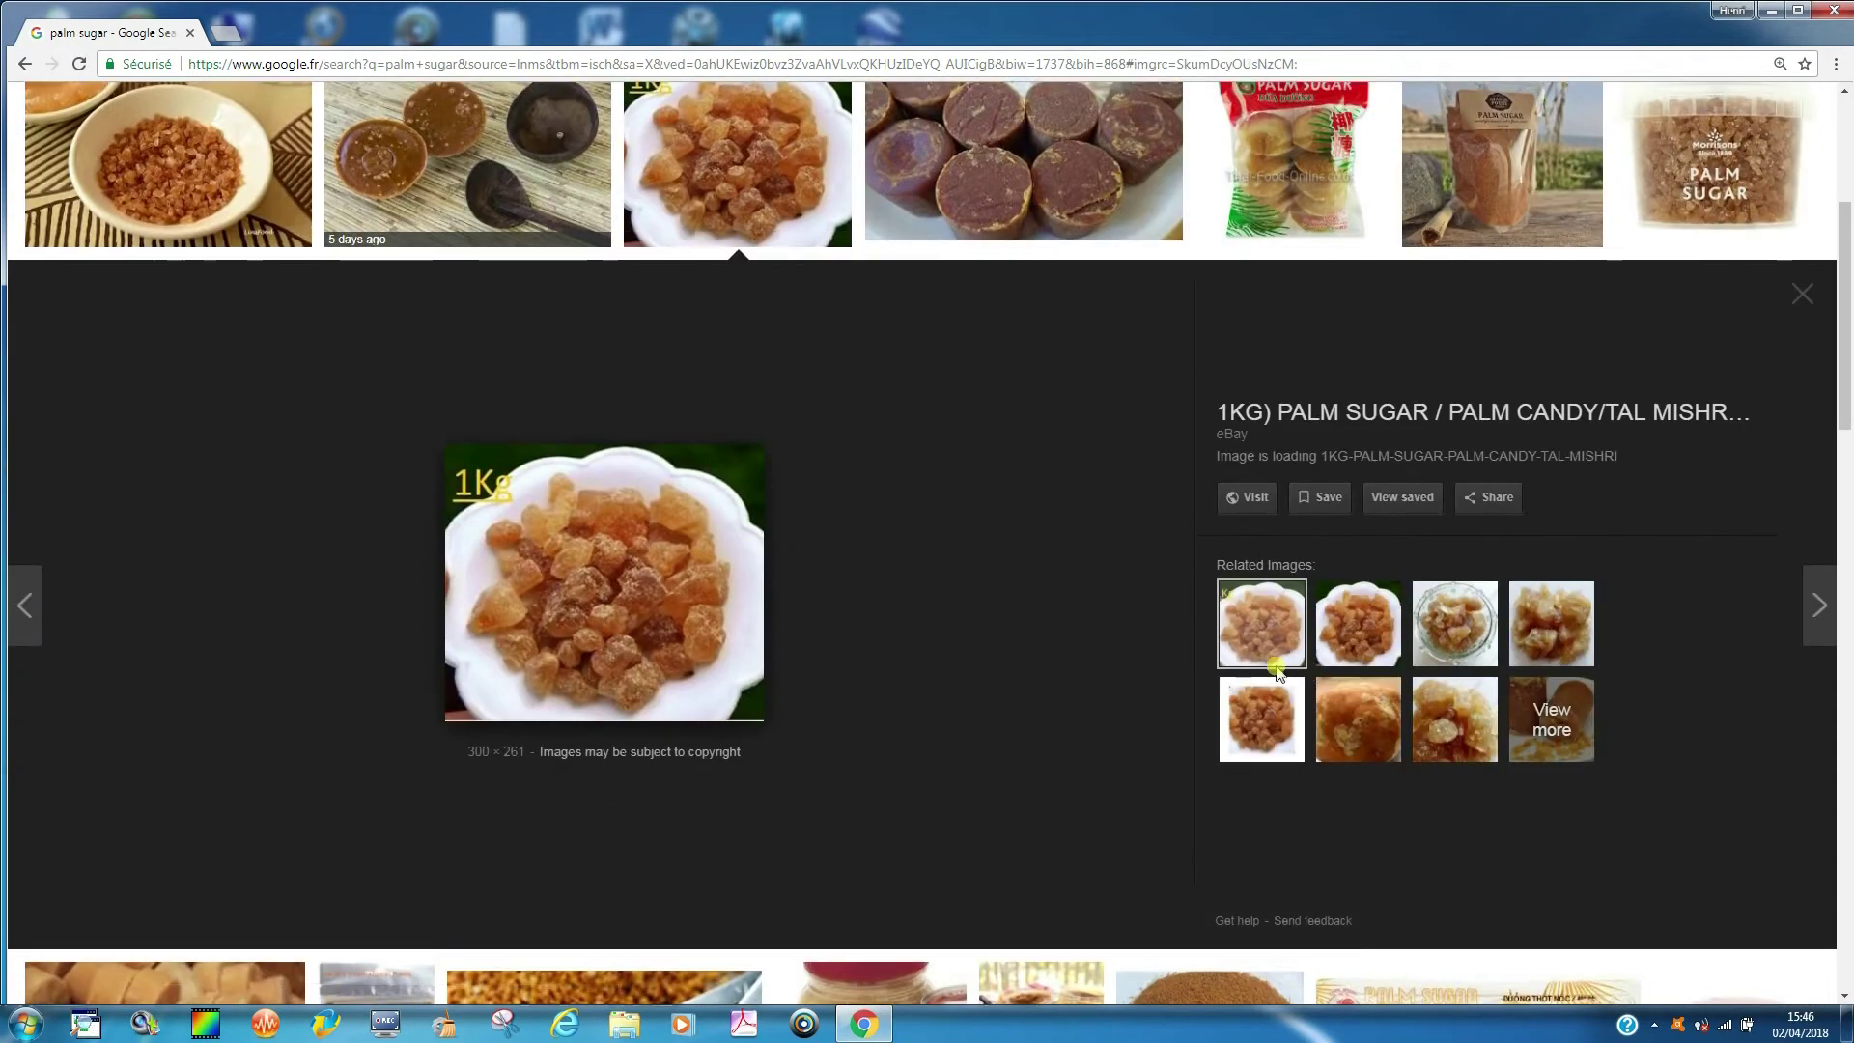
# Browse the image previews from the eBay palm candy to the Morrisons Palm Sugar tub, close the preview and return to the All results.
pyautogui.click(1819, 604)
pyautogui.click(1819, 605)
pyautogui.click(1817, 605)
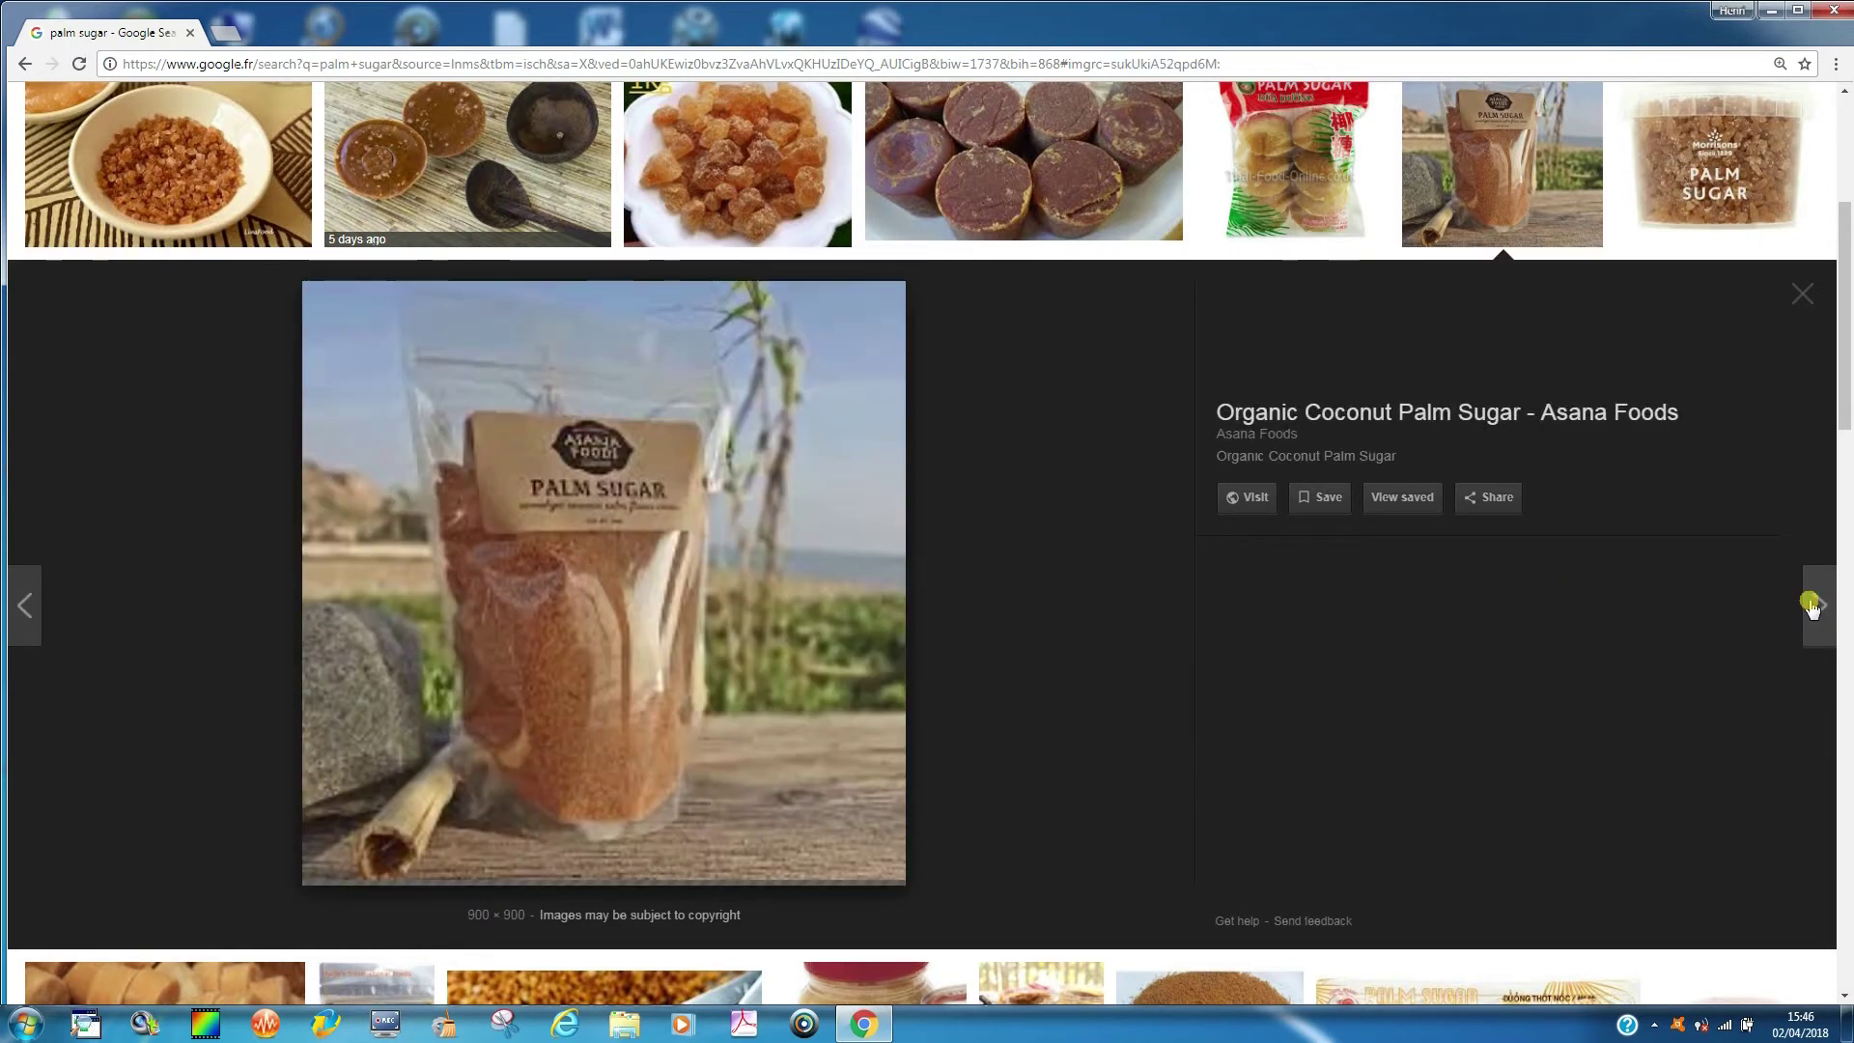
pyautogui.click(1814, 607)
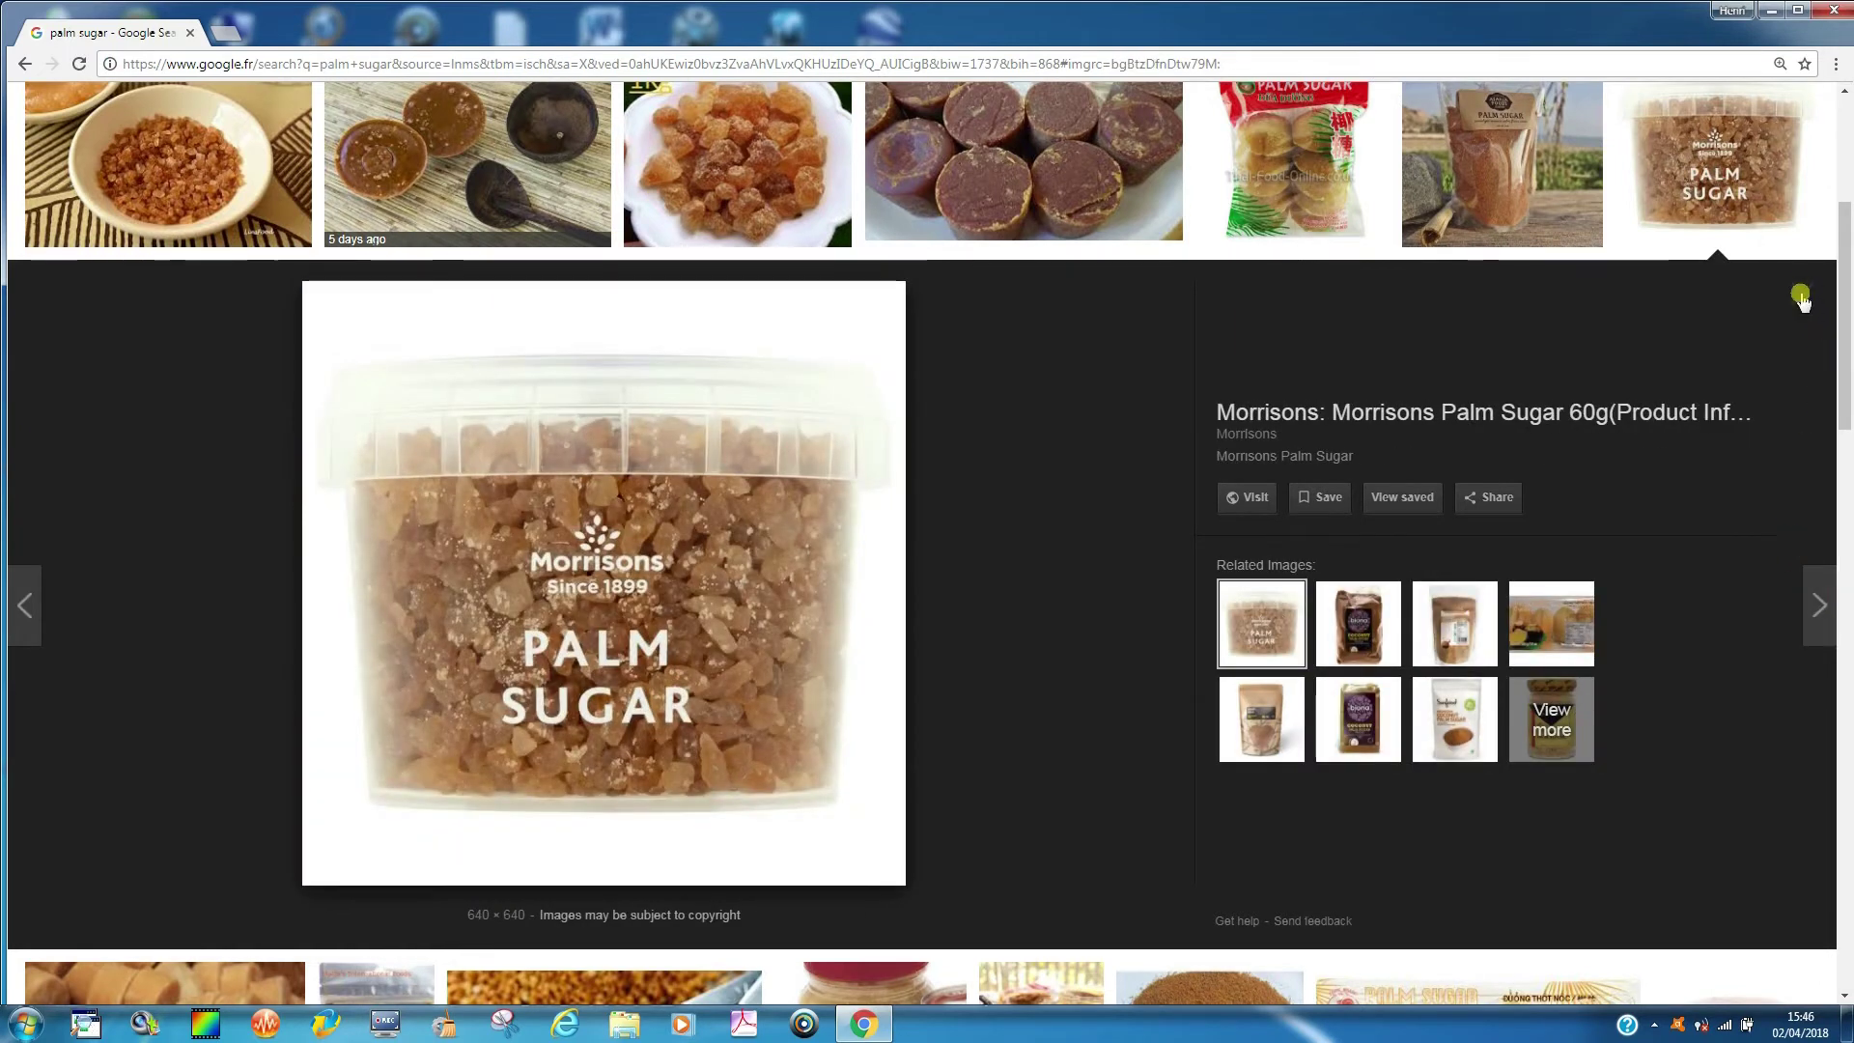
pyautogui.click(1800, 296)
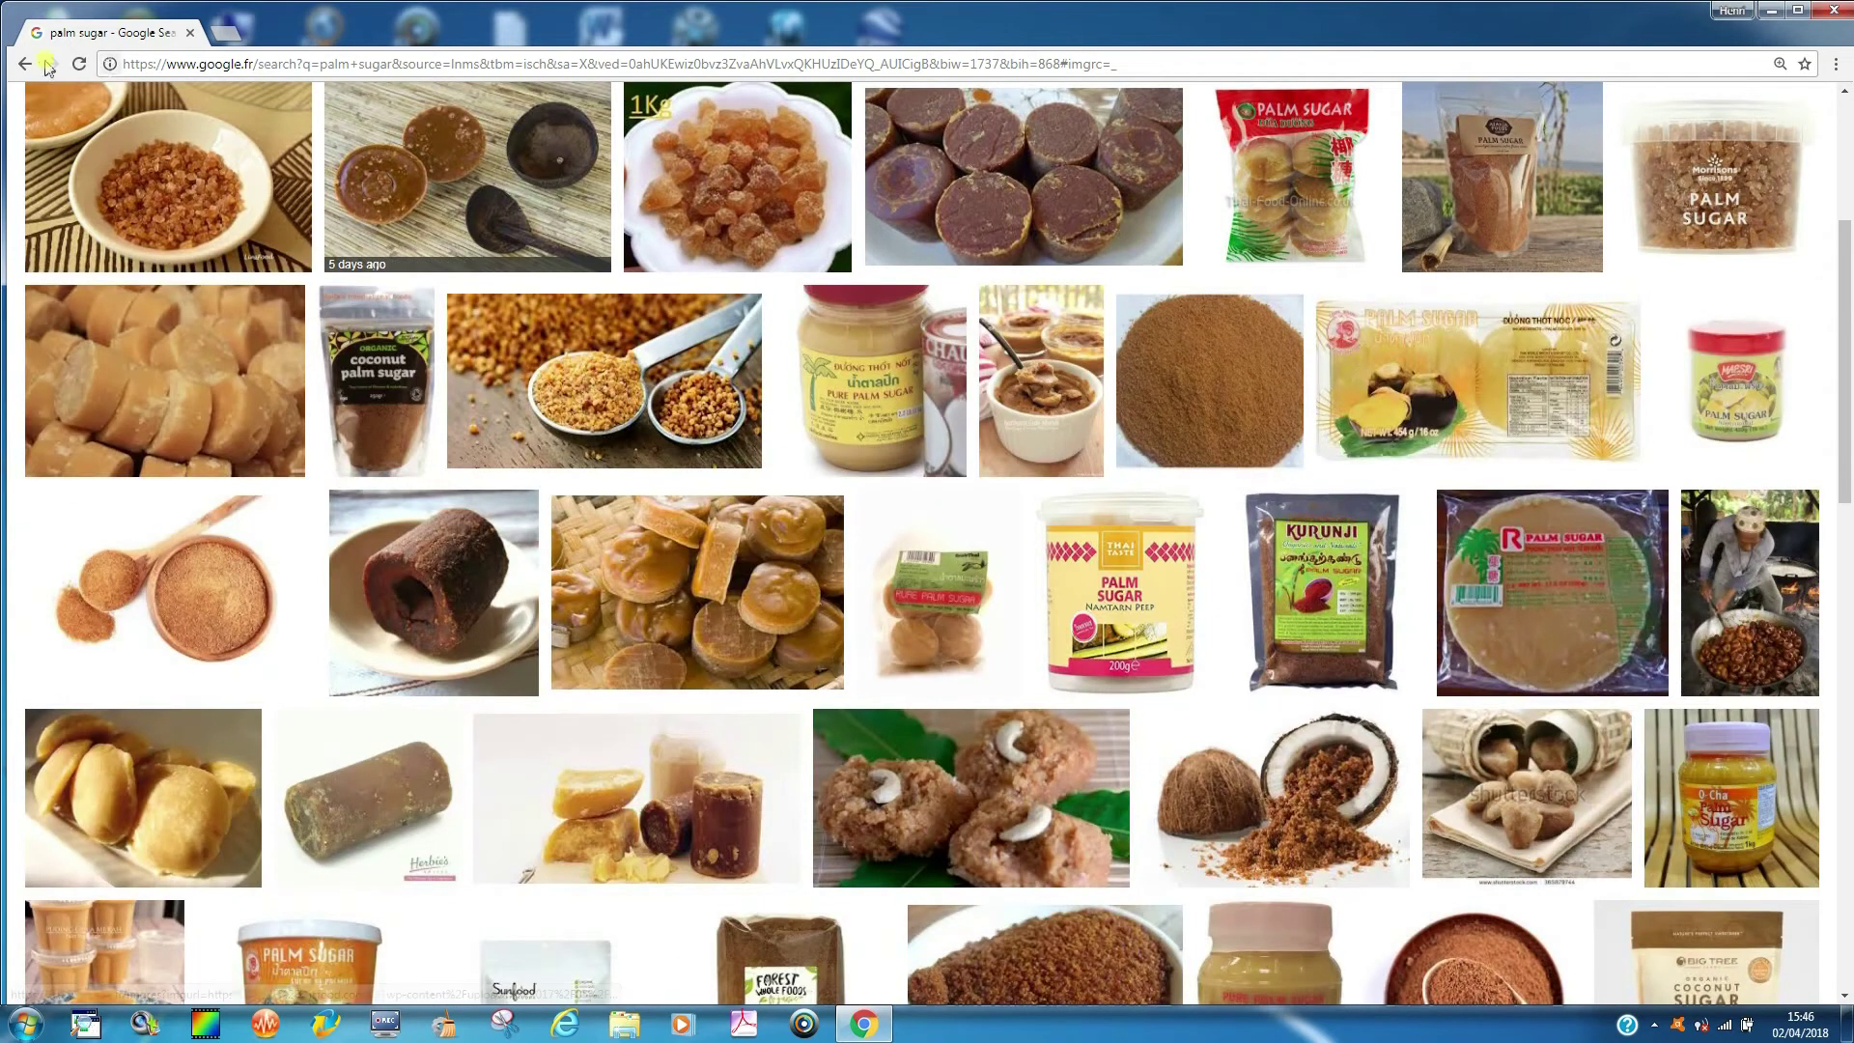
pyautogui.click(27, 63)
pyautogui.click(27, 63)
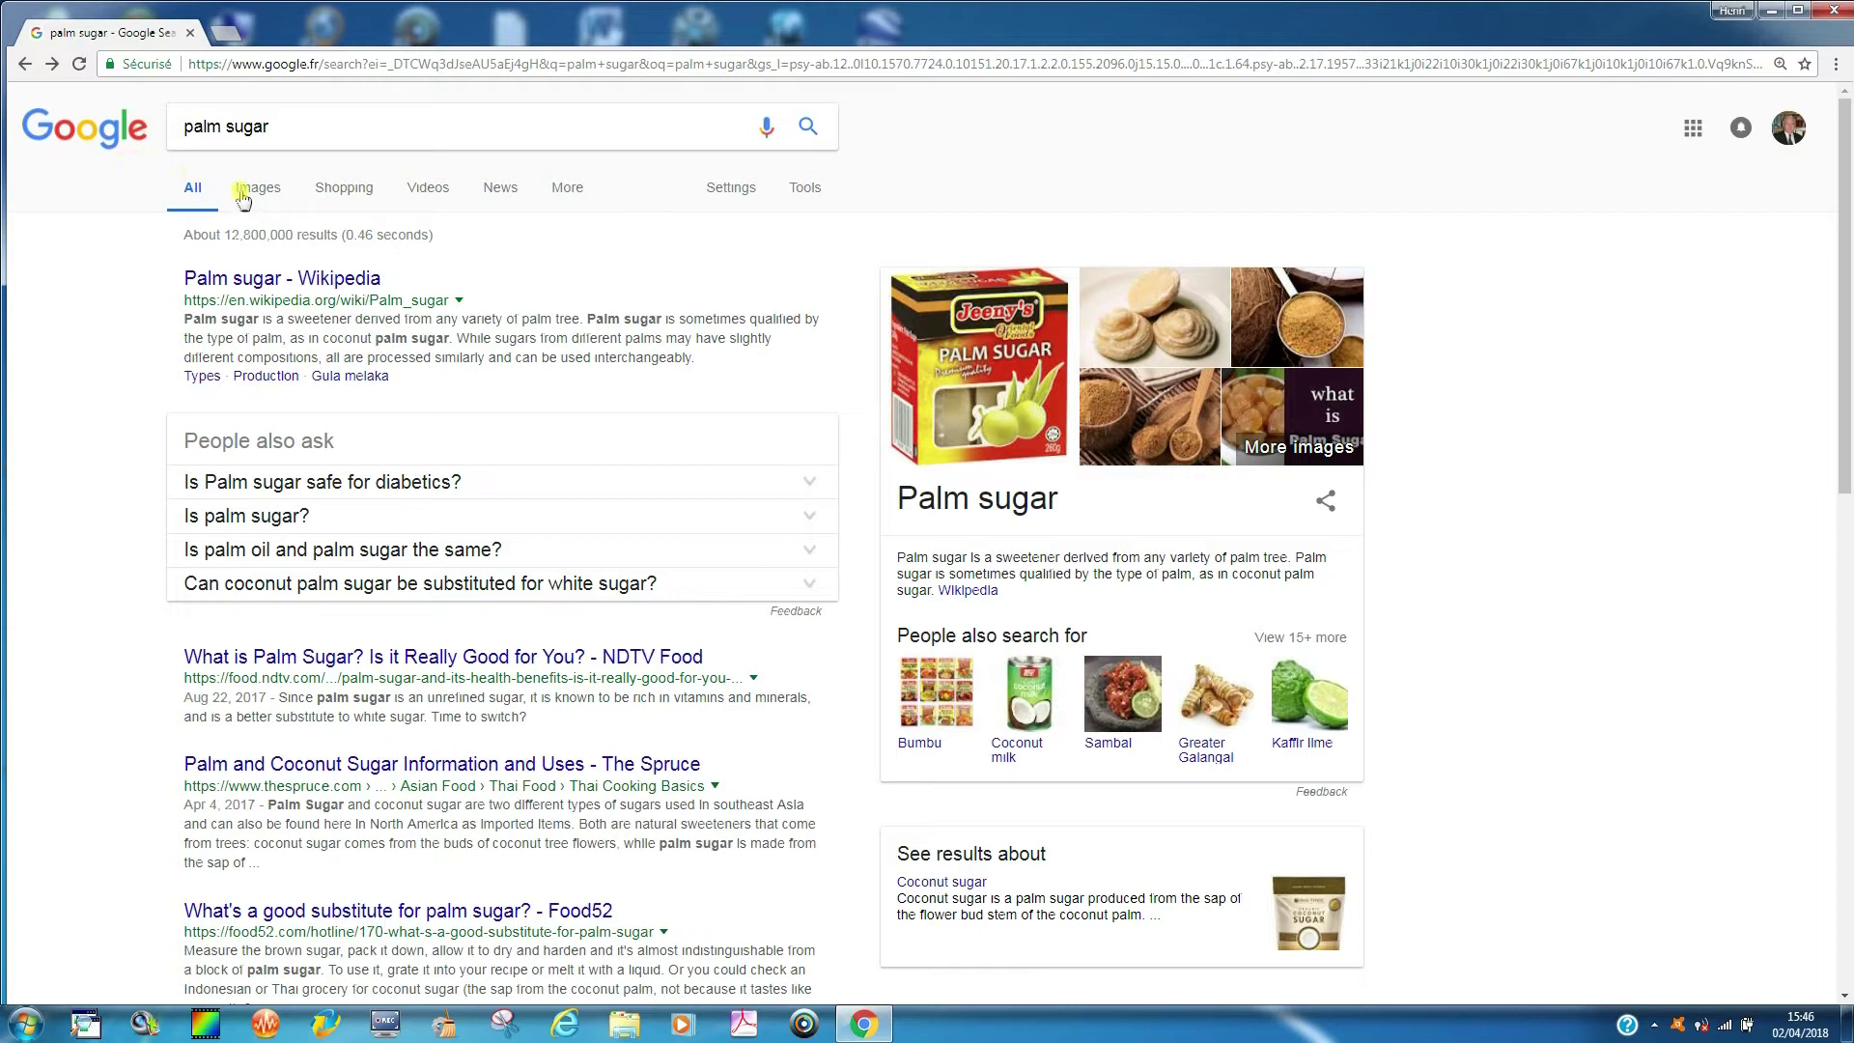
# Show the video results for palm sugar and save the search language settings with English as the selected language.
pyautogui.click(441, 193)
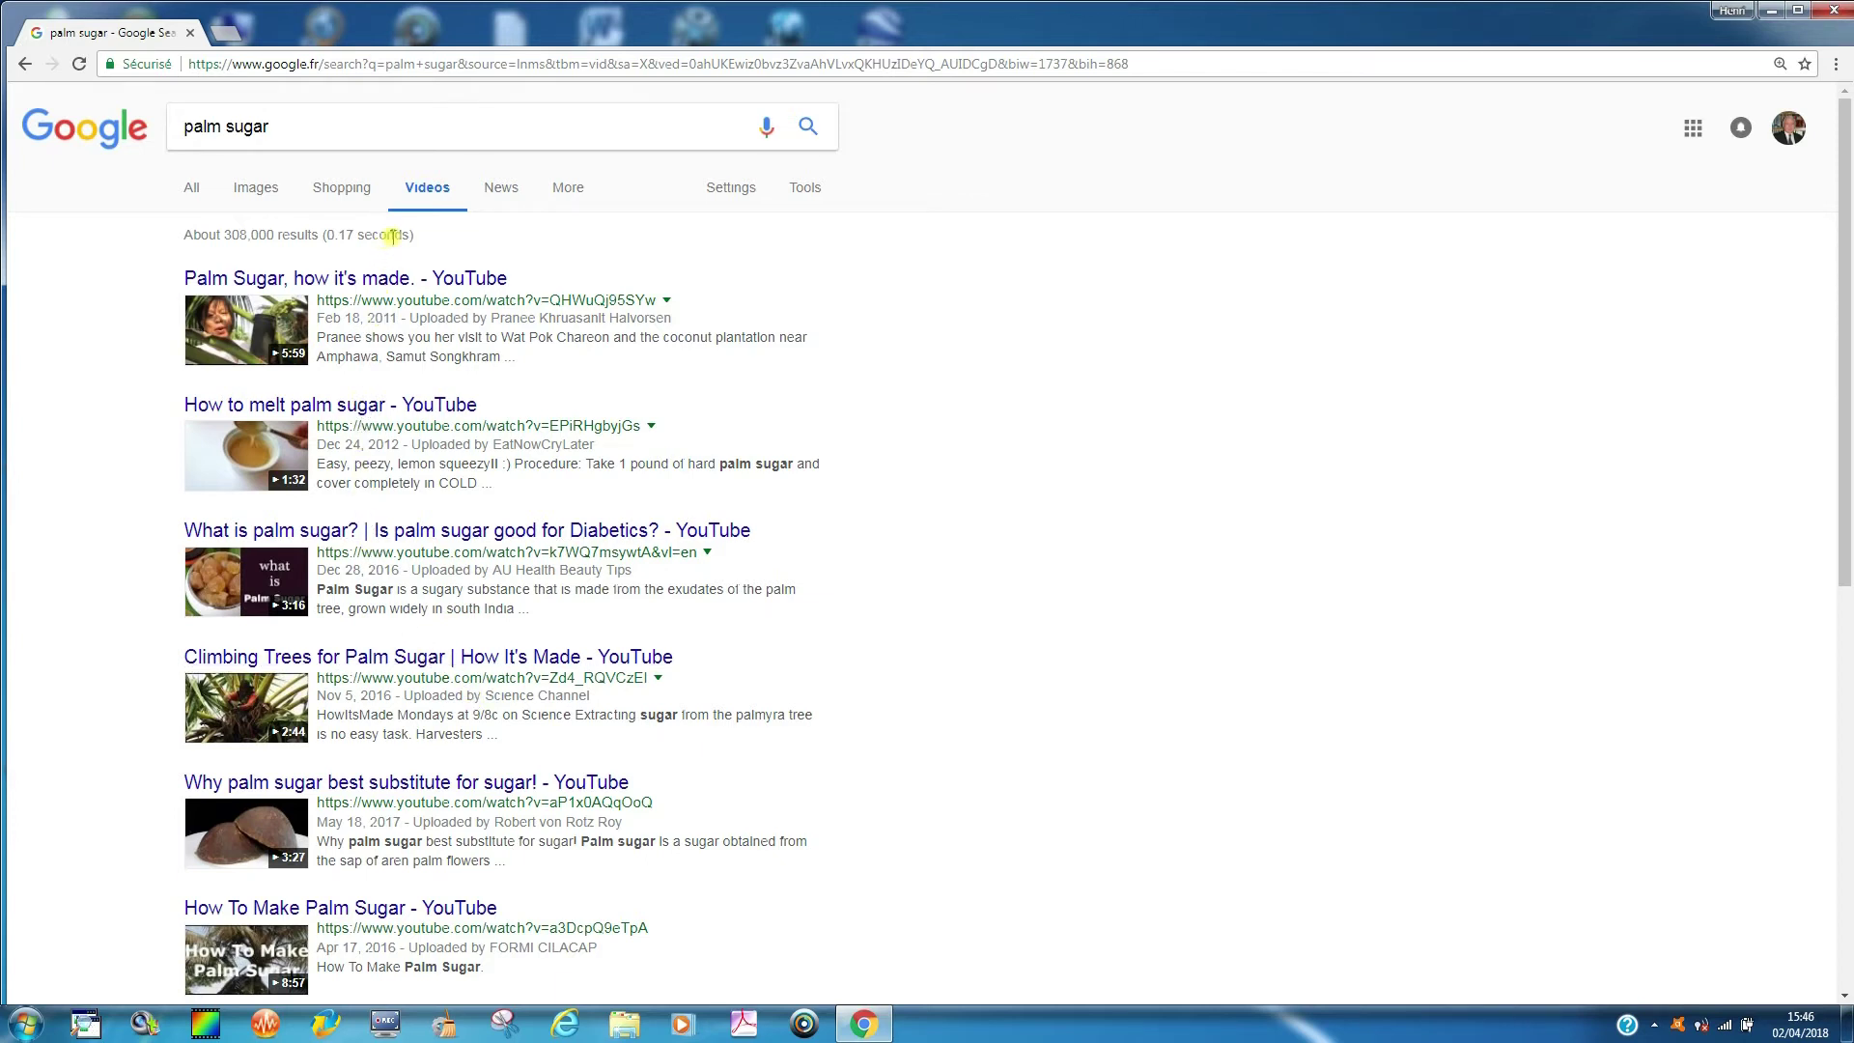
pyautogui.click(733, 193)
pyautogui.click(761, 254)
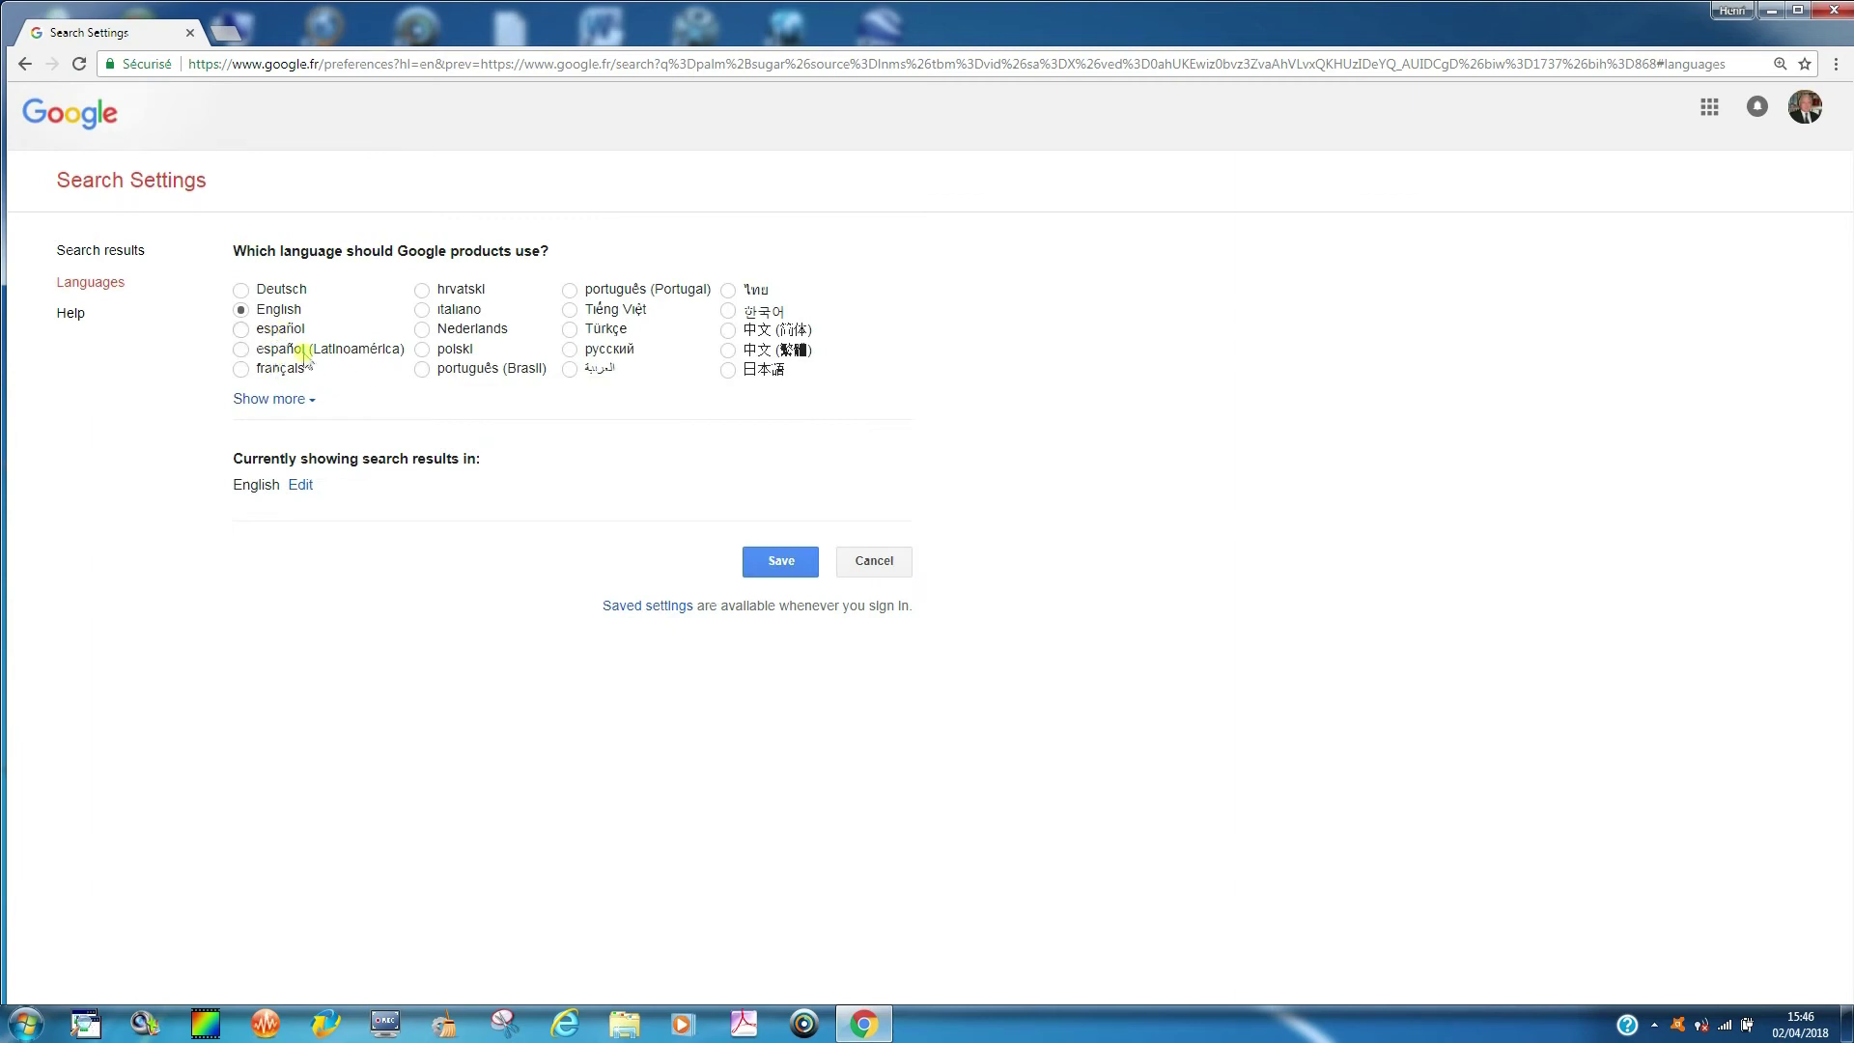
pyautogui.click(780, 558)
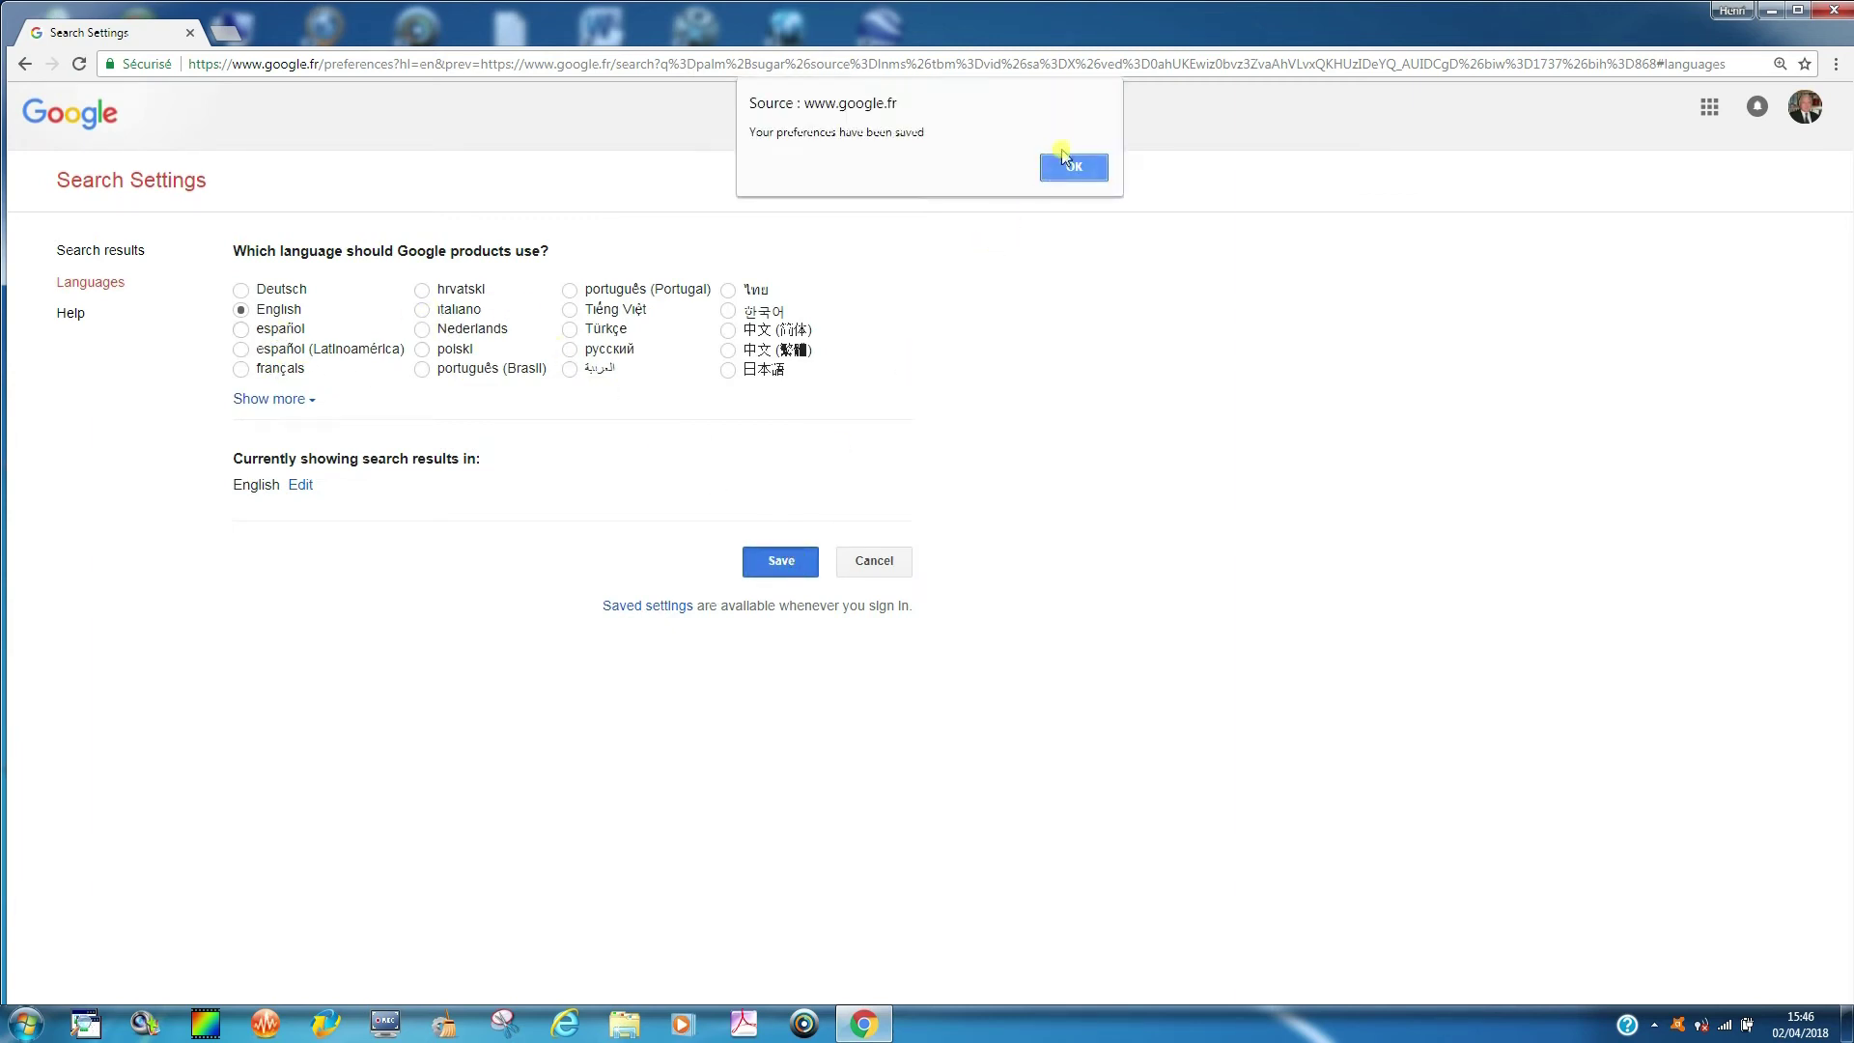
pyautogui.click(1071, 166)
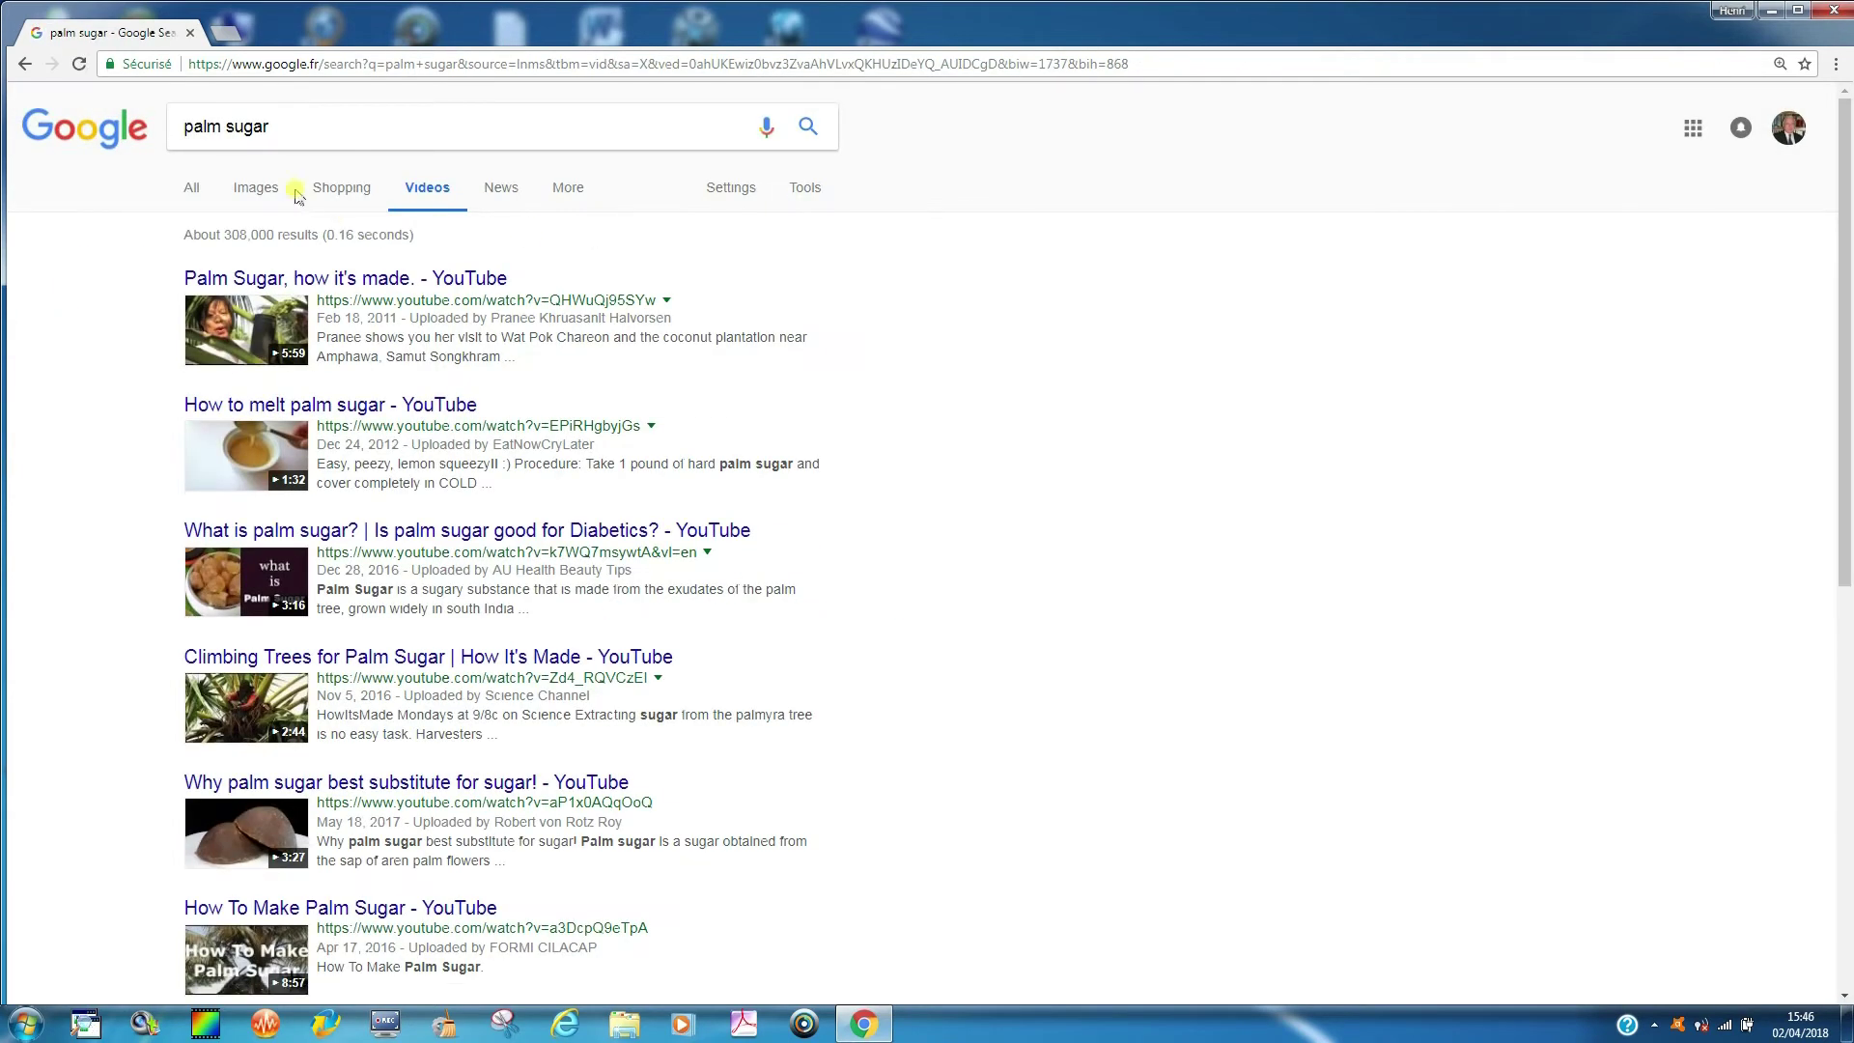
# Show the news results for palm sugar, view the Healthcare Trends article on the Global Palm Sugar Market 2018 and return to the news list.
pyautogui.click(492, 193)
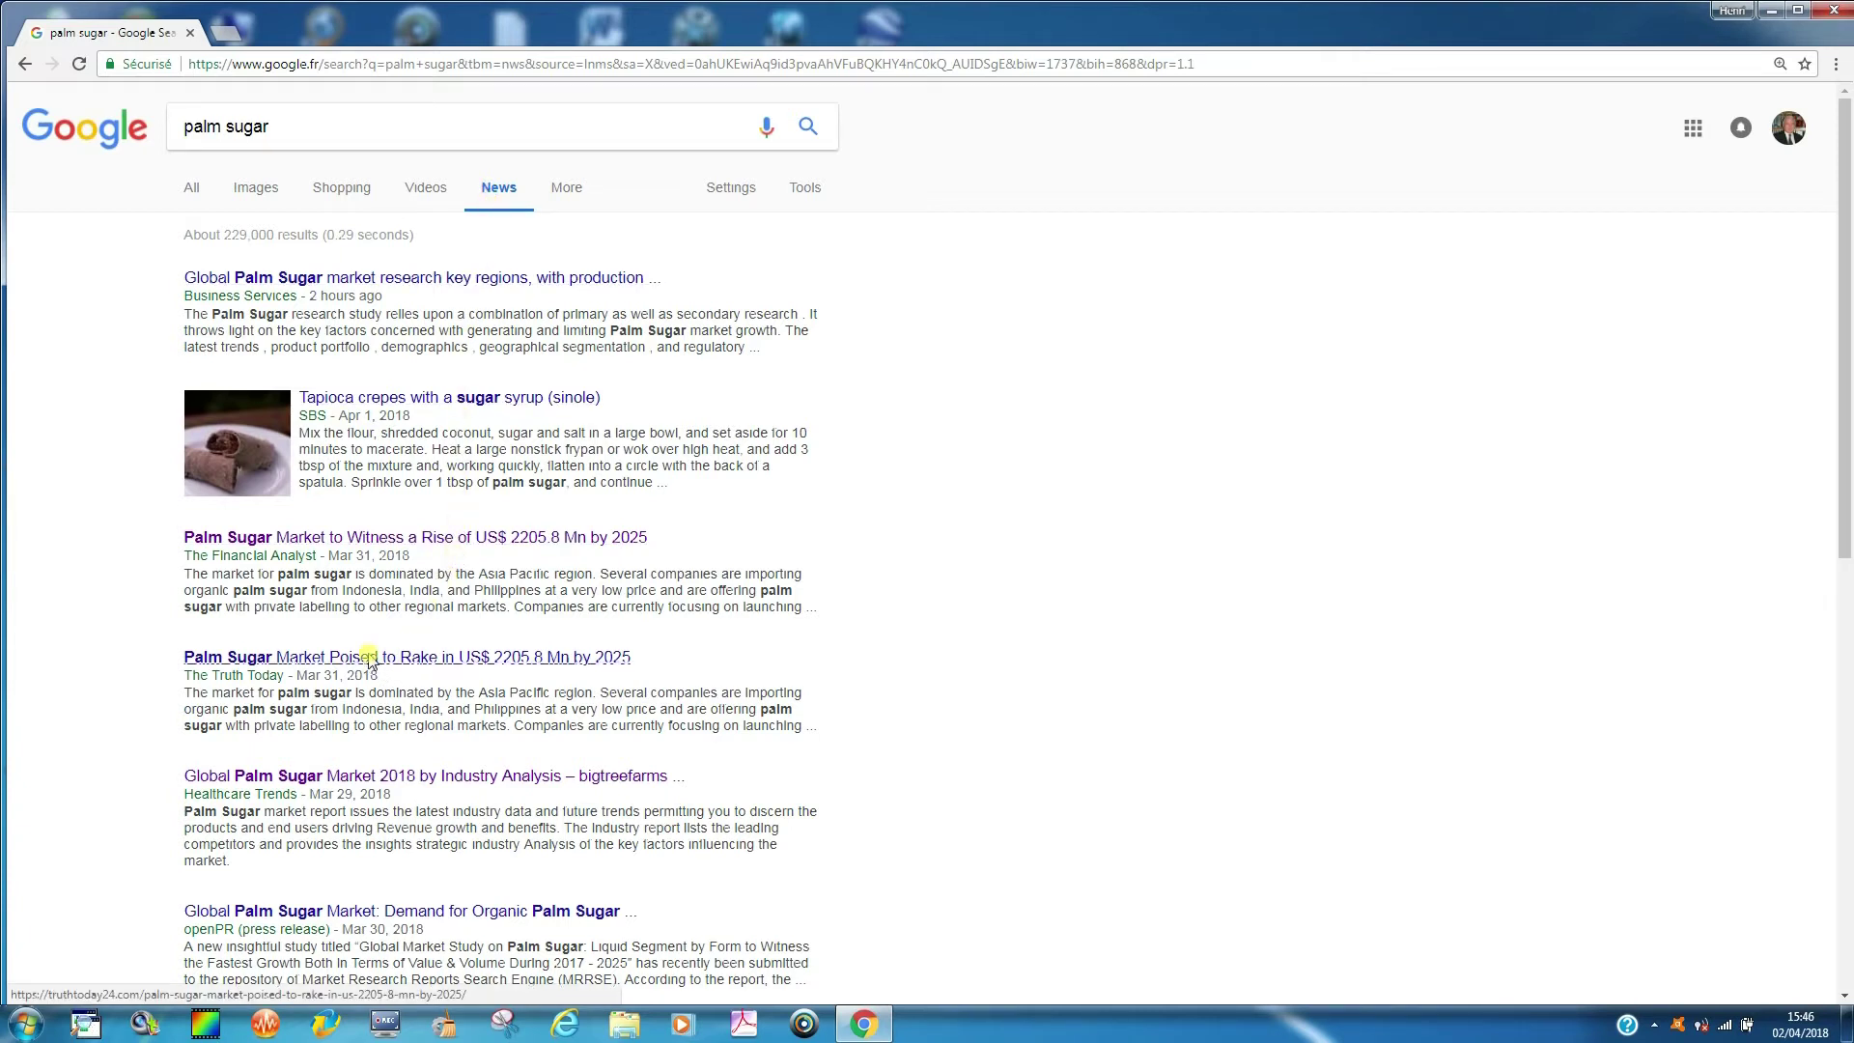
pyautogui.click(357, 777)
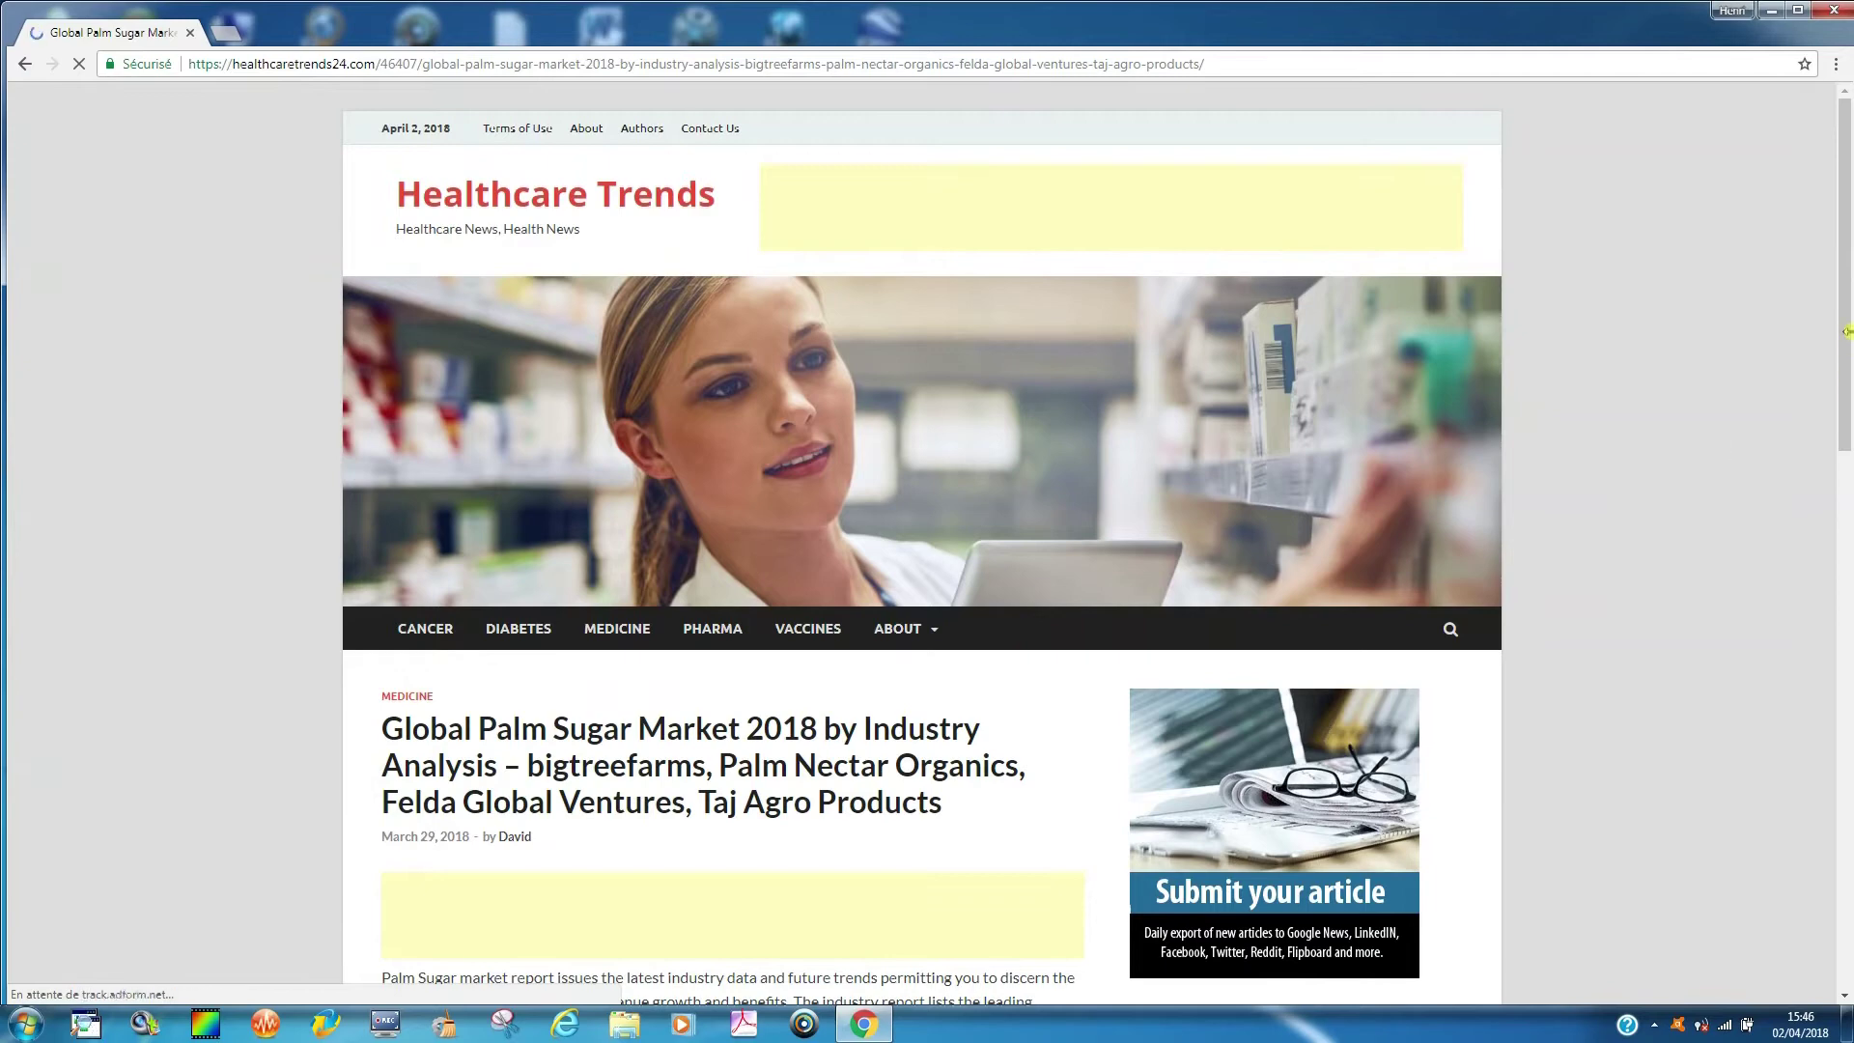
pyautogui.moveTo(1846, 280)
pyautogui.mouseDown()
pyautogui.moveTo(1846, 432)
pyautogui.moveTo(1825, 241)
pyautogui.mouseUp()
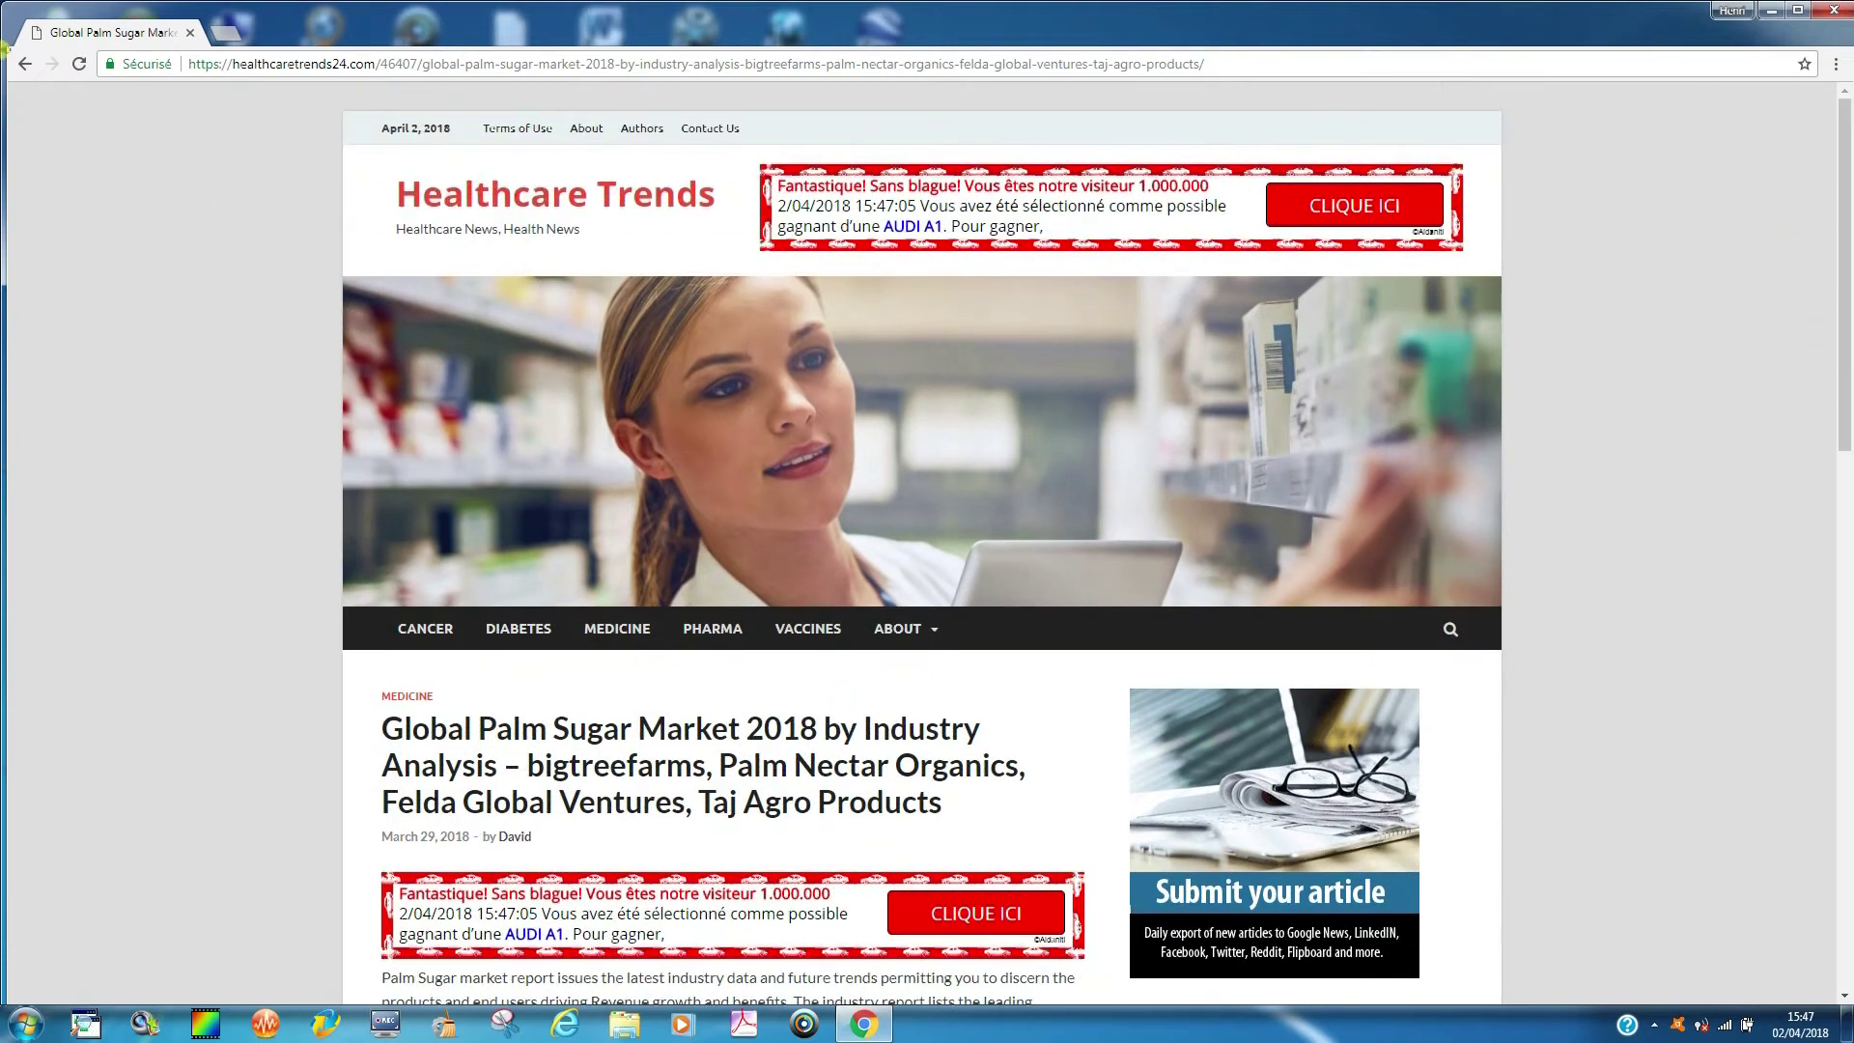
pyautogui.click(24, 64)
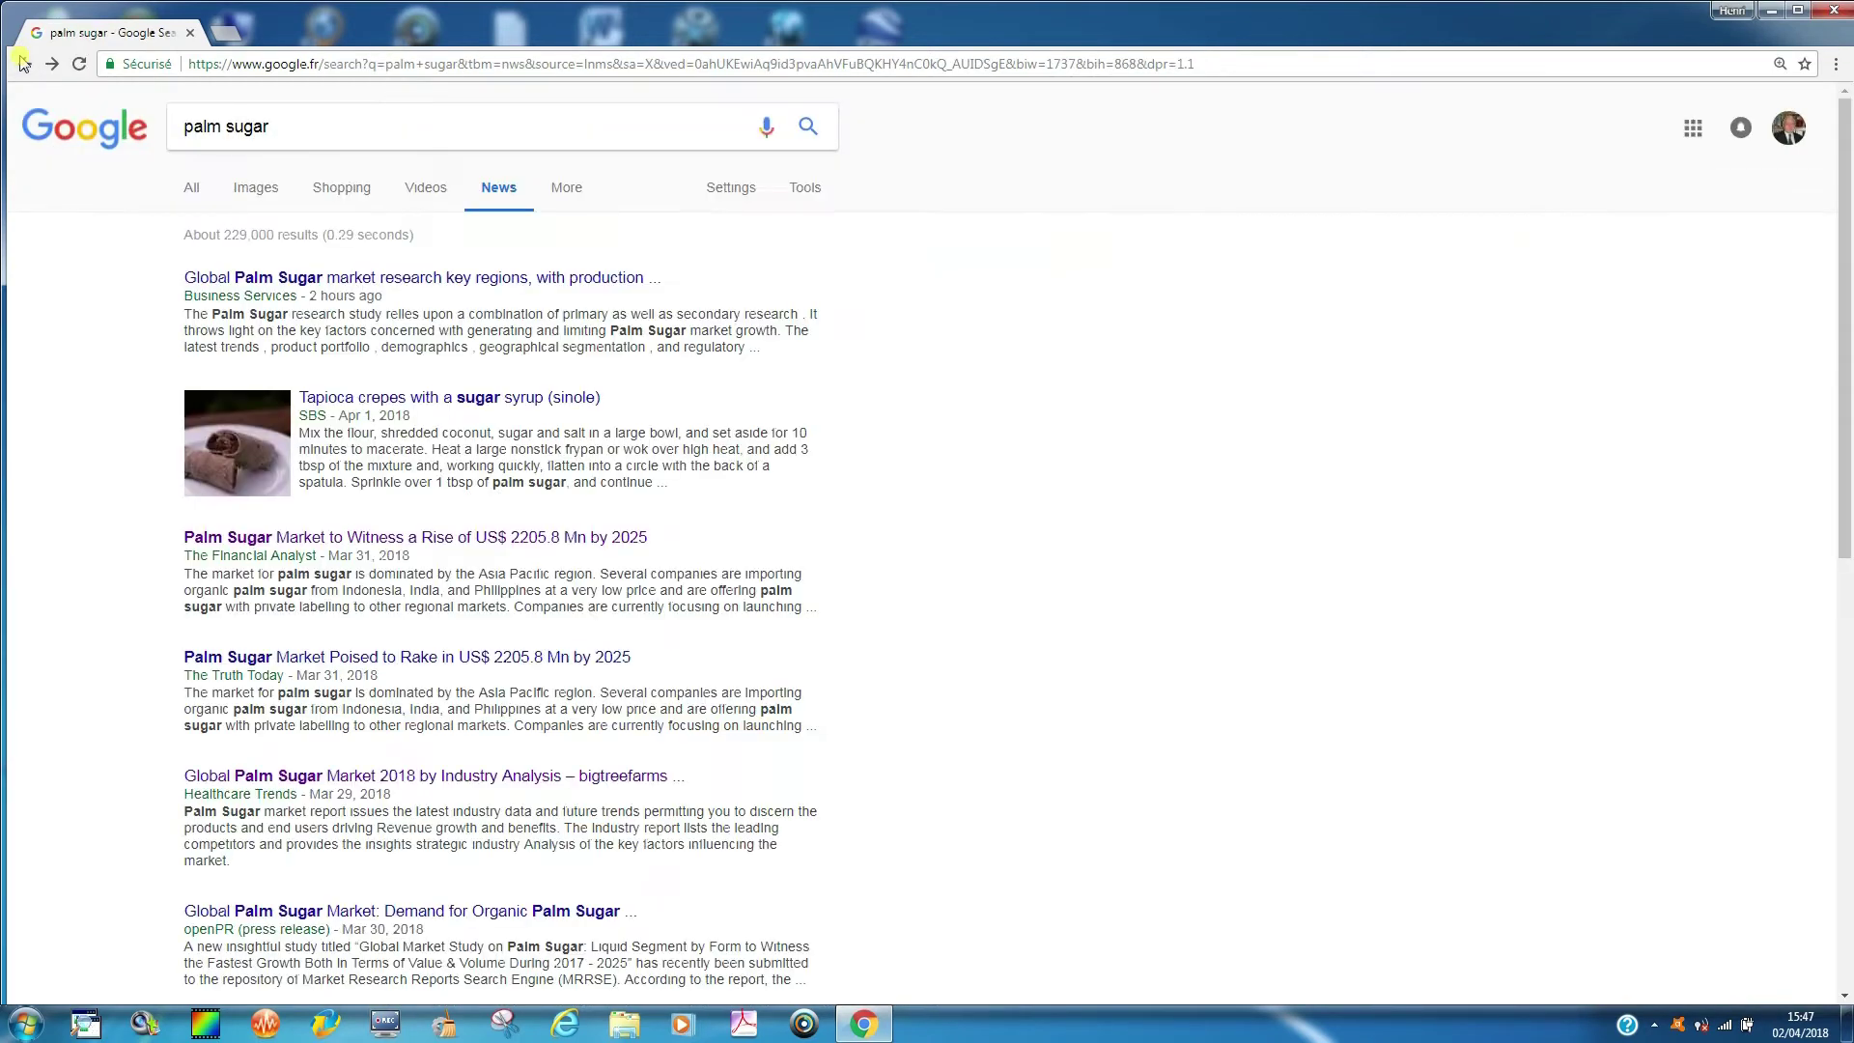
# View the book results for palm sugar, look over the additional result categories, return to the video results and close the browser.
pyautogui.click(570, 192)
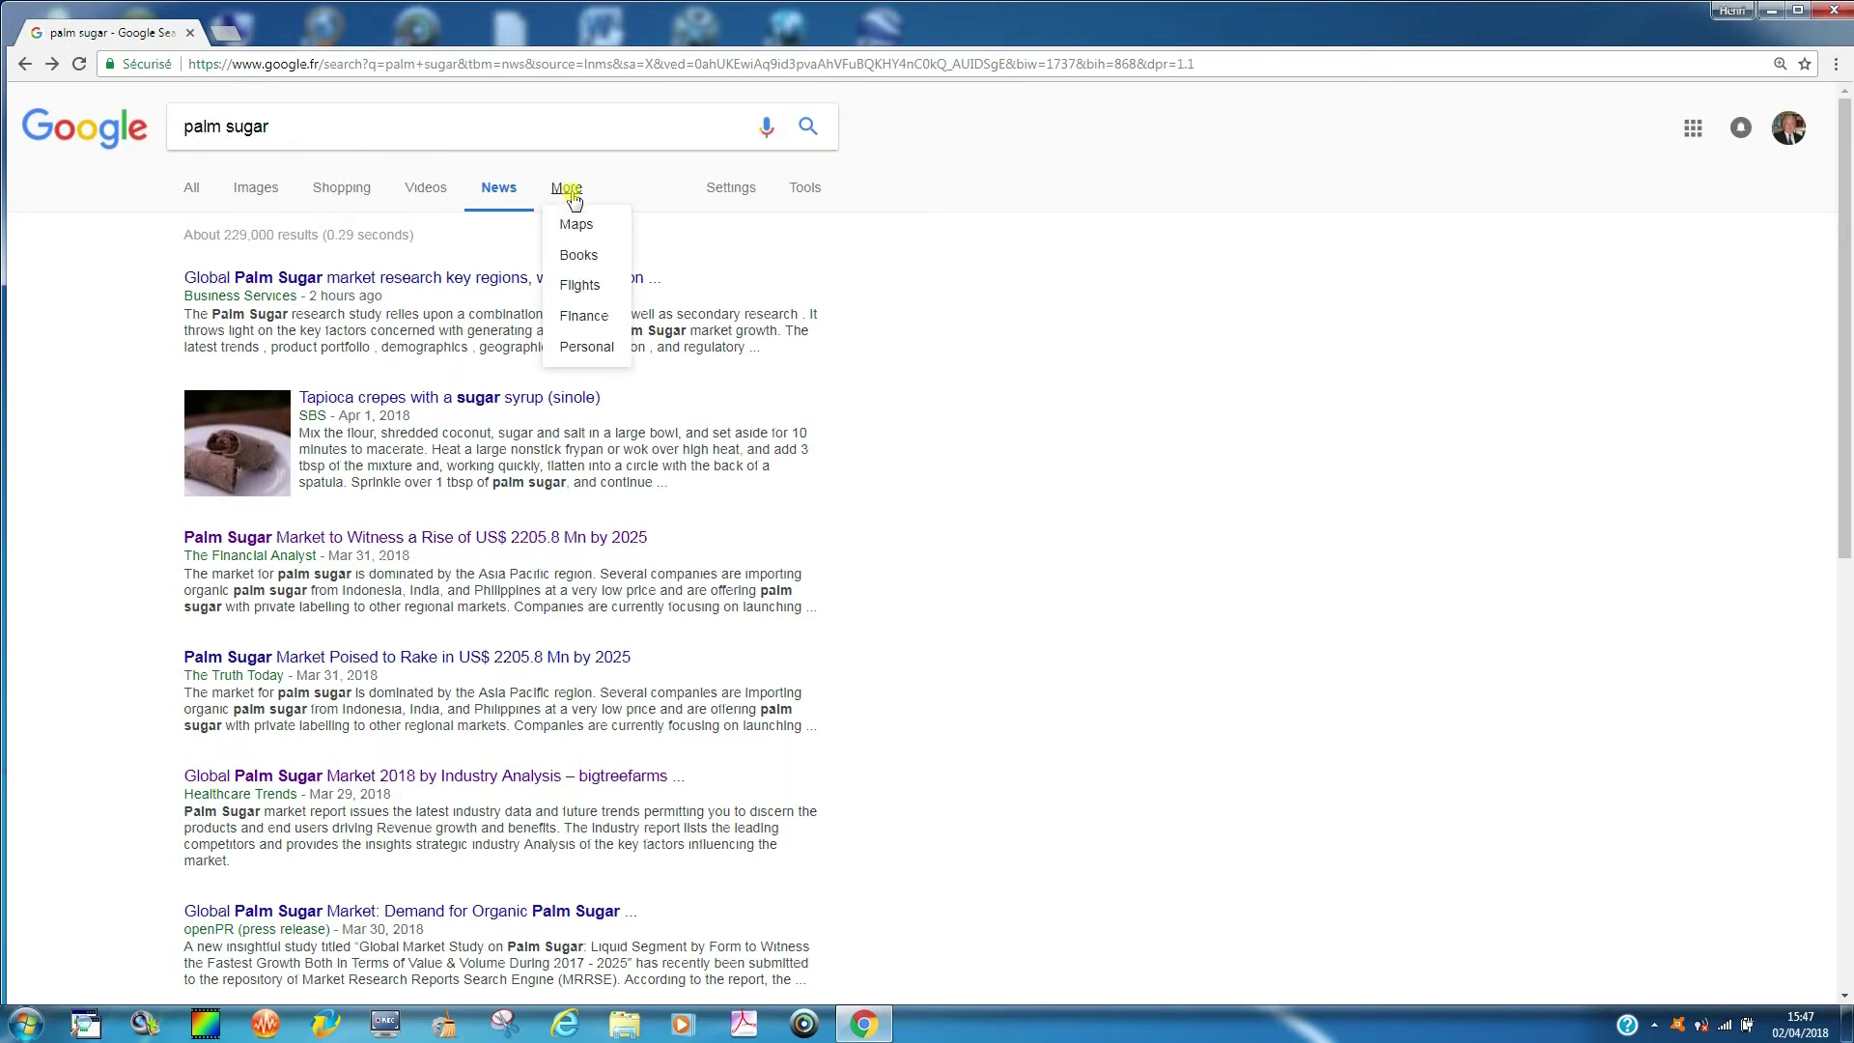
pyautogui.click(587, 255)
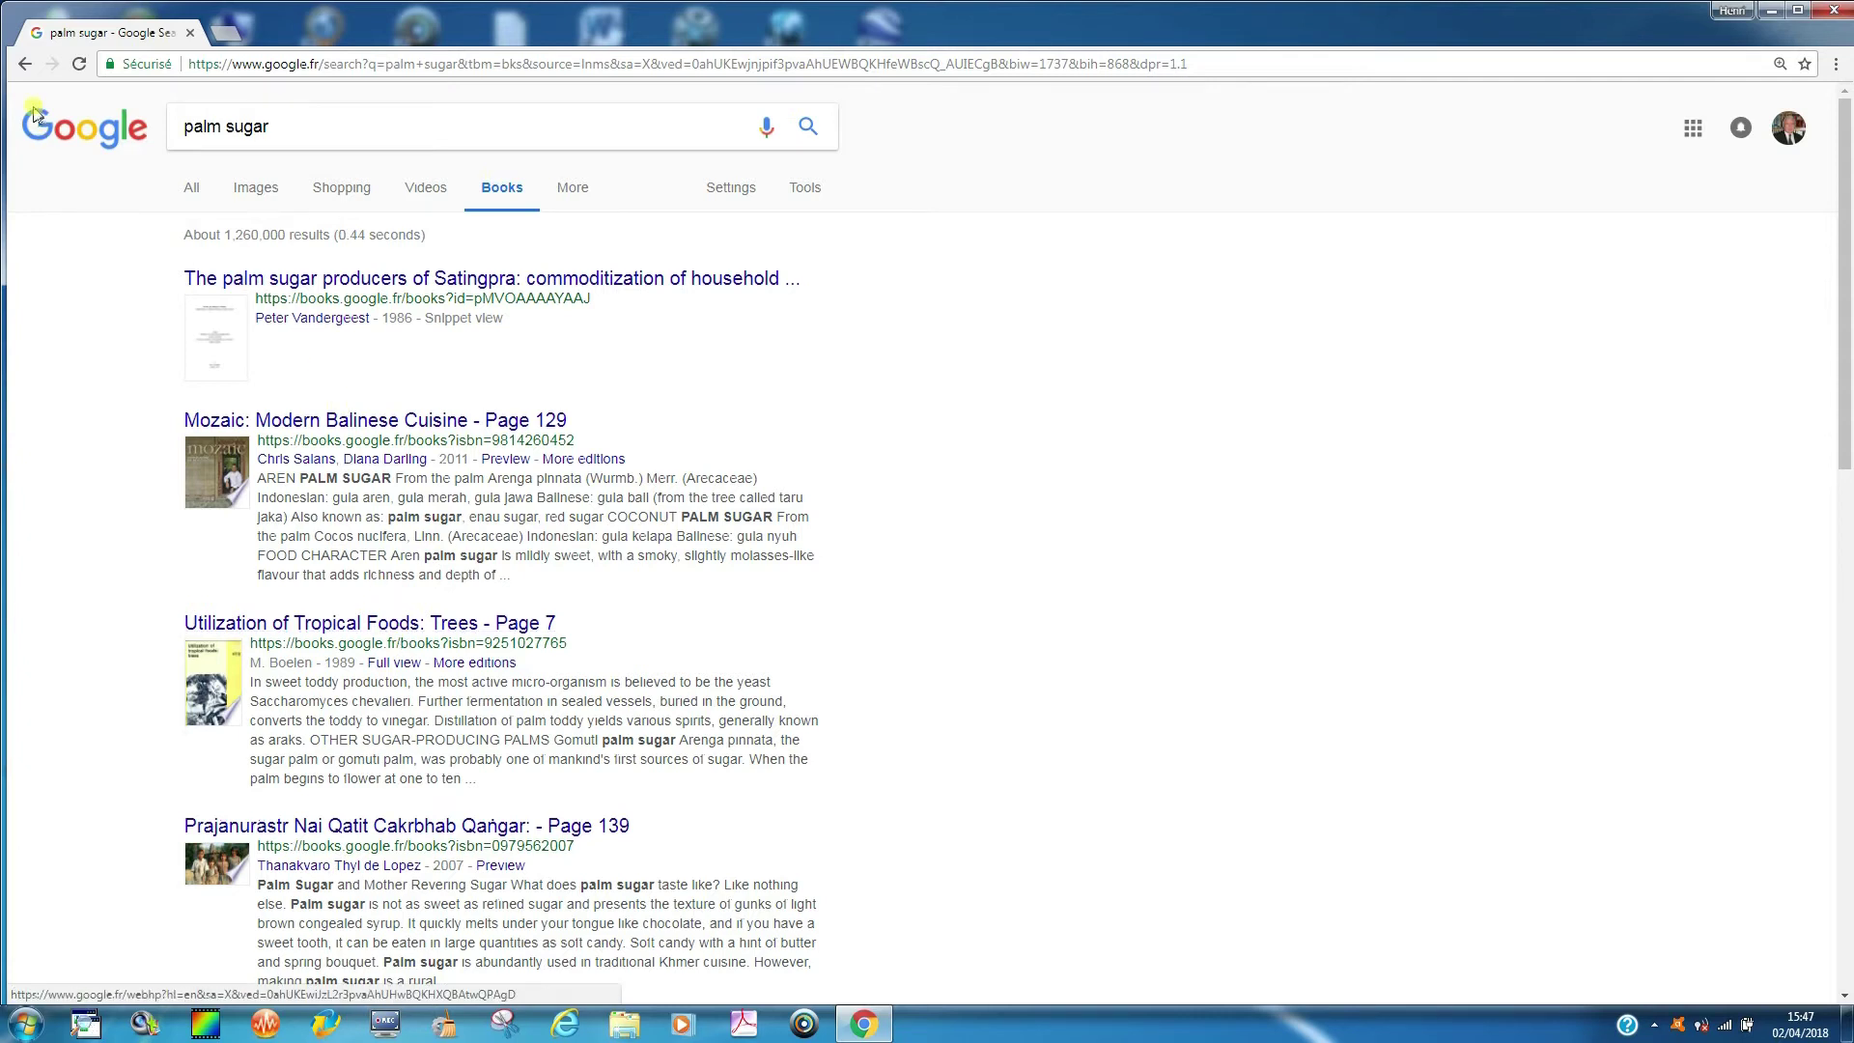
pyautogui.click(24, 65)
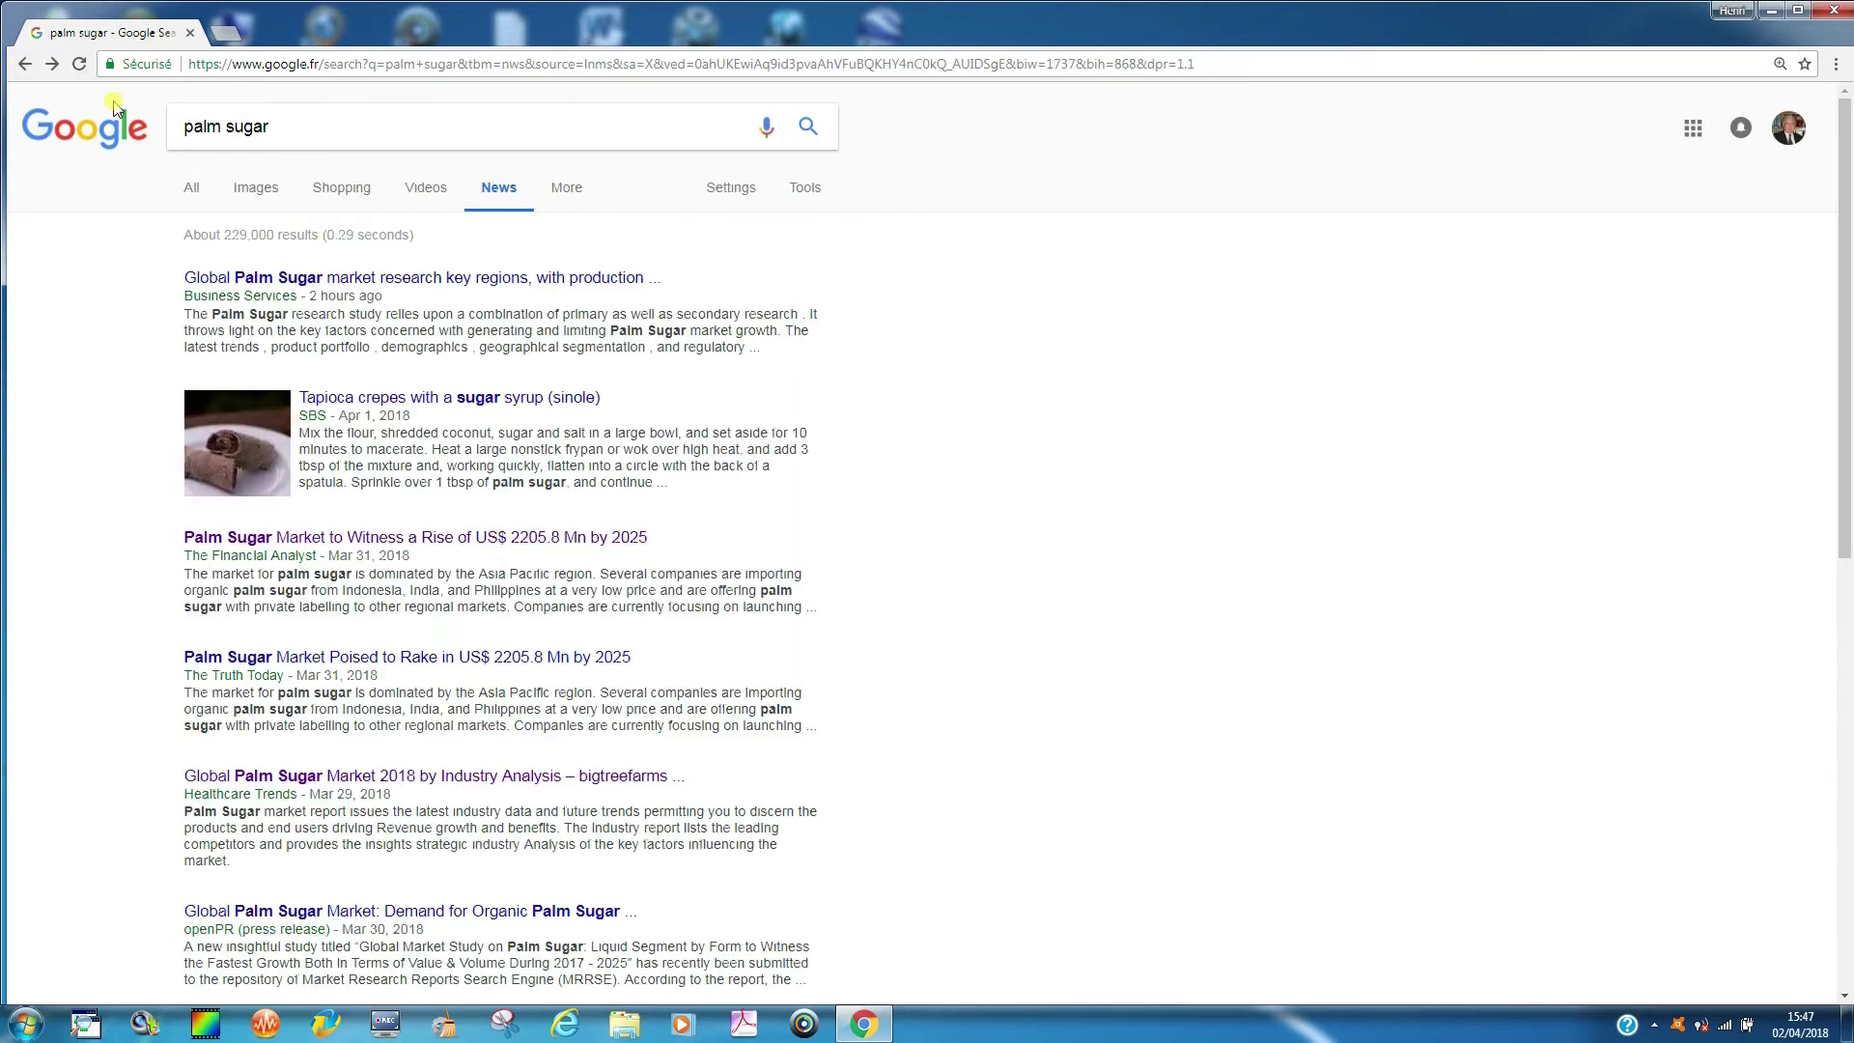
pyautogui.click(560, 192)
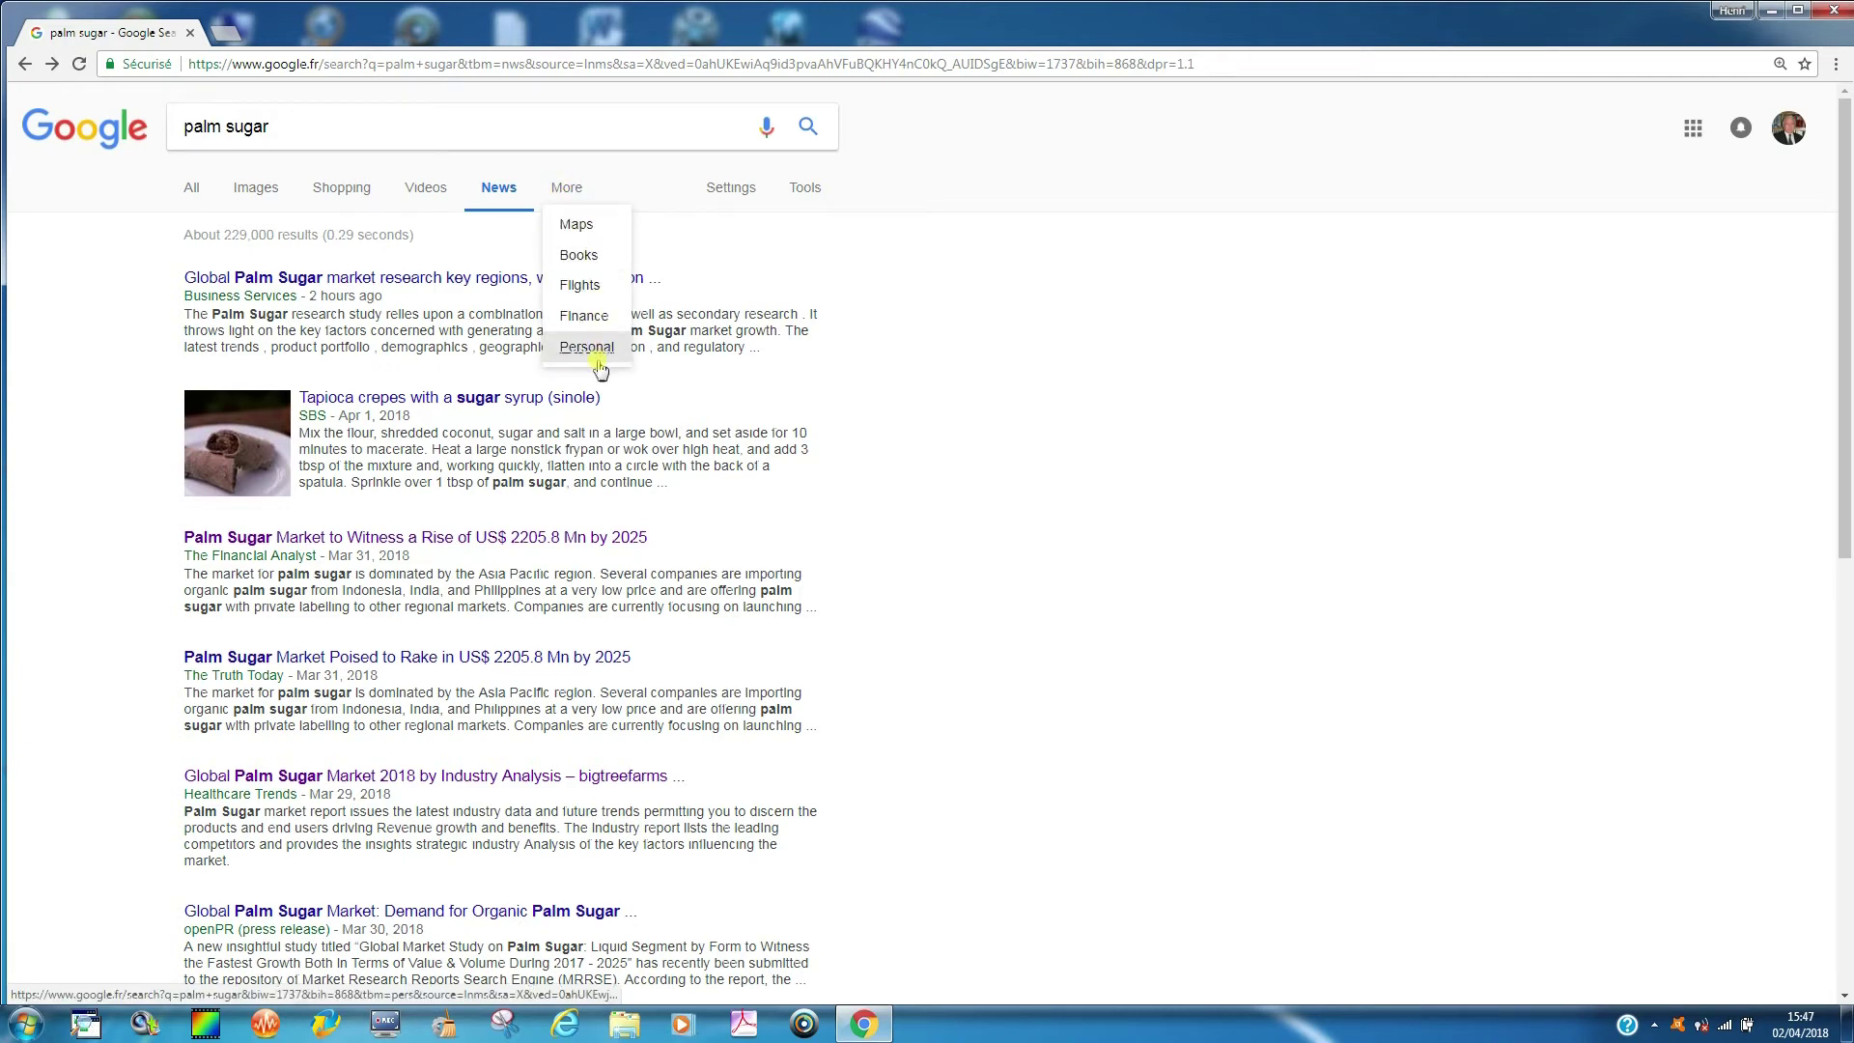
pyautogui.click(19, 65)
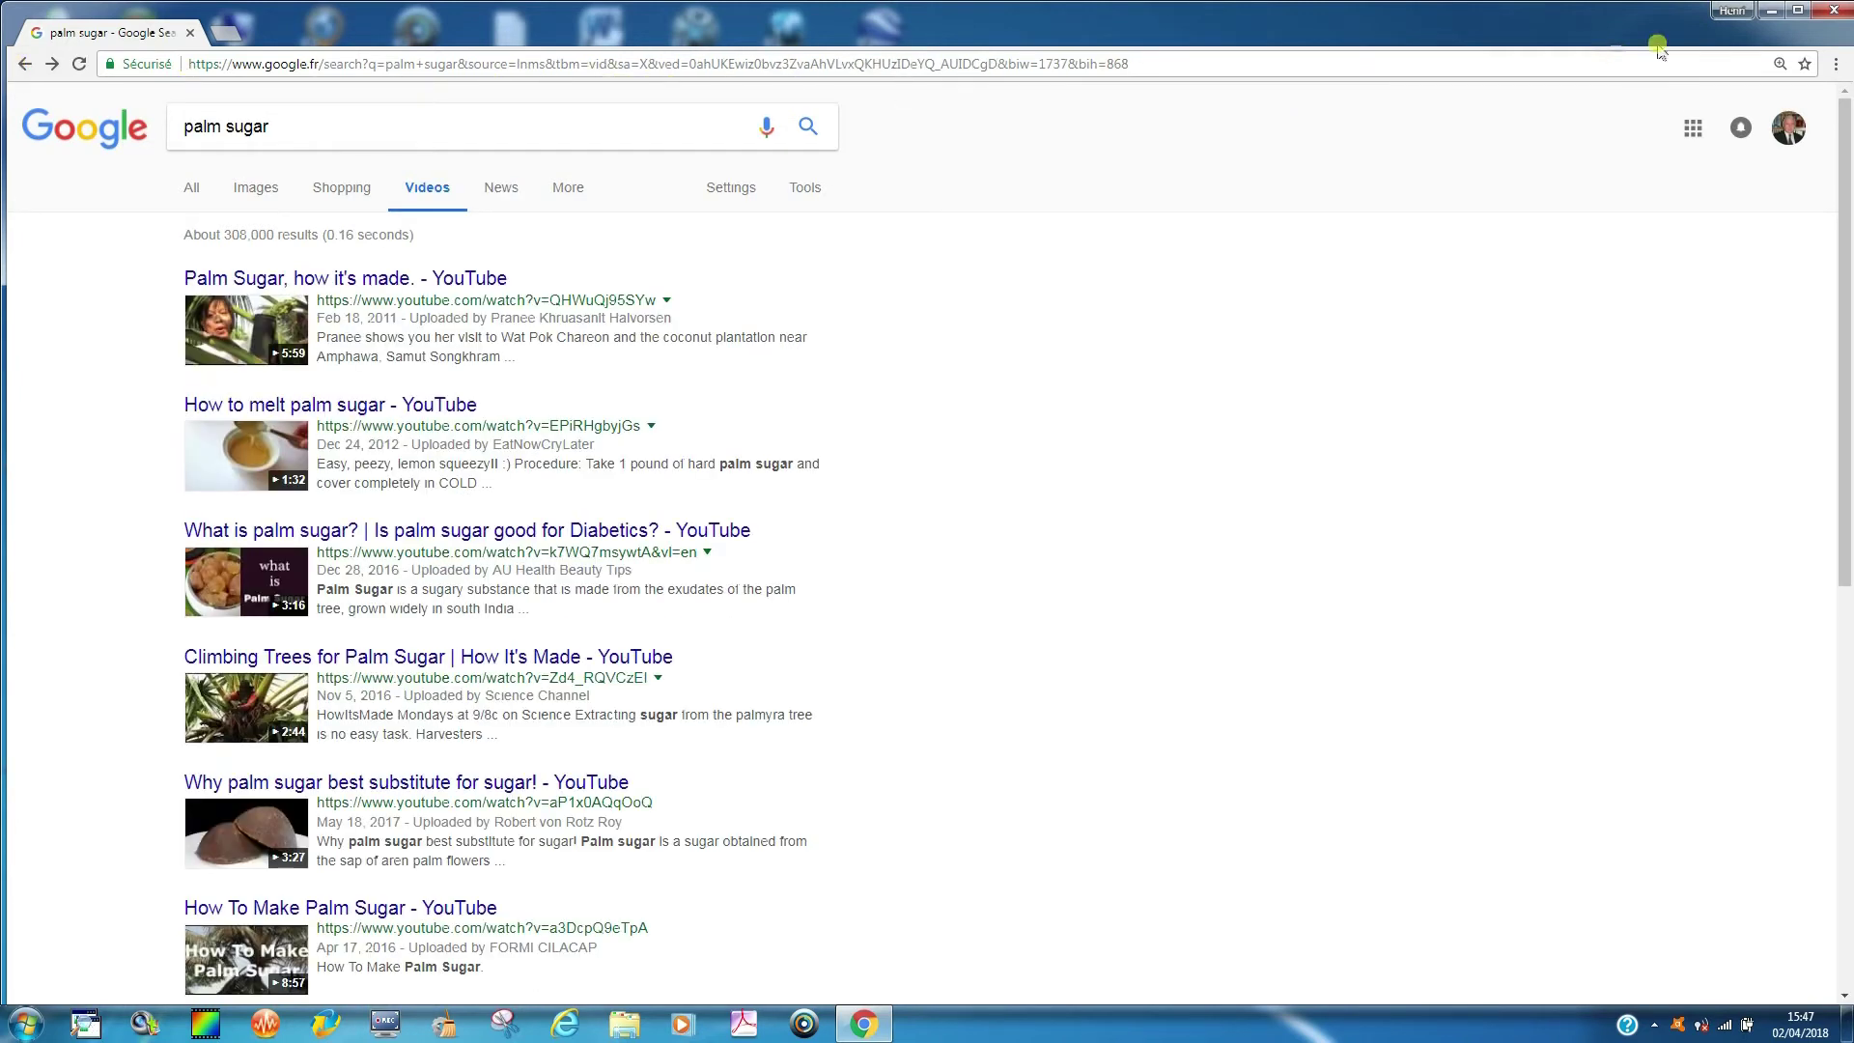
pyautogui.click(1834, 11)
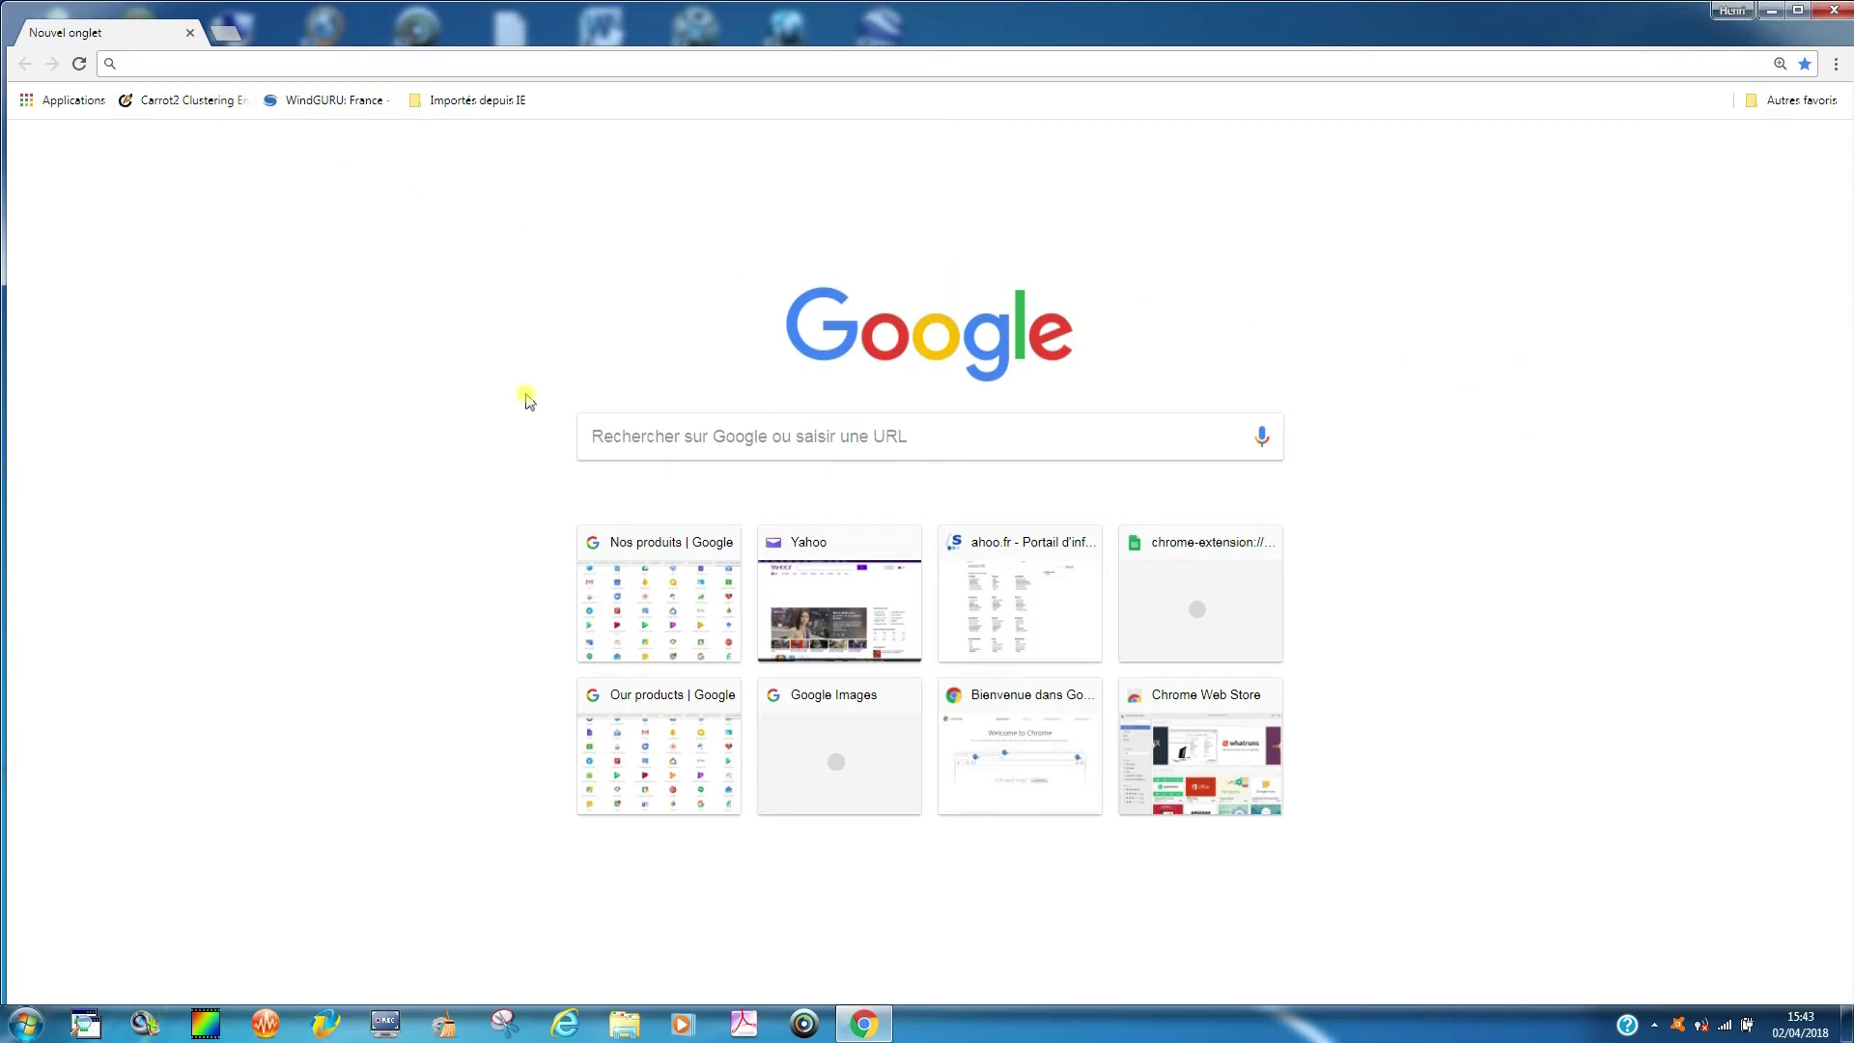
# Search Google for "palm sugar" from the new tab page.
pyautogui.click(590, 431)
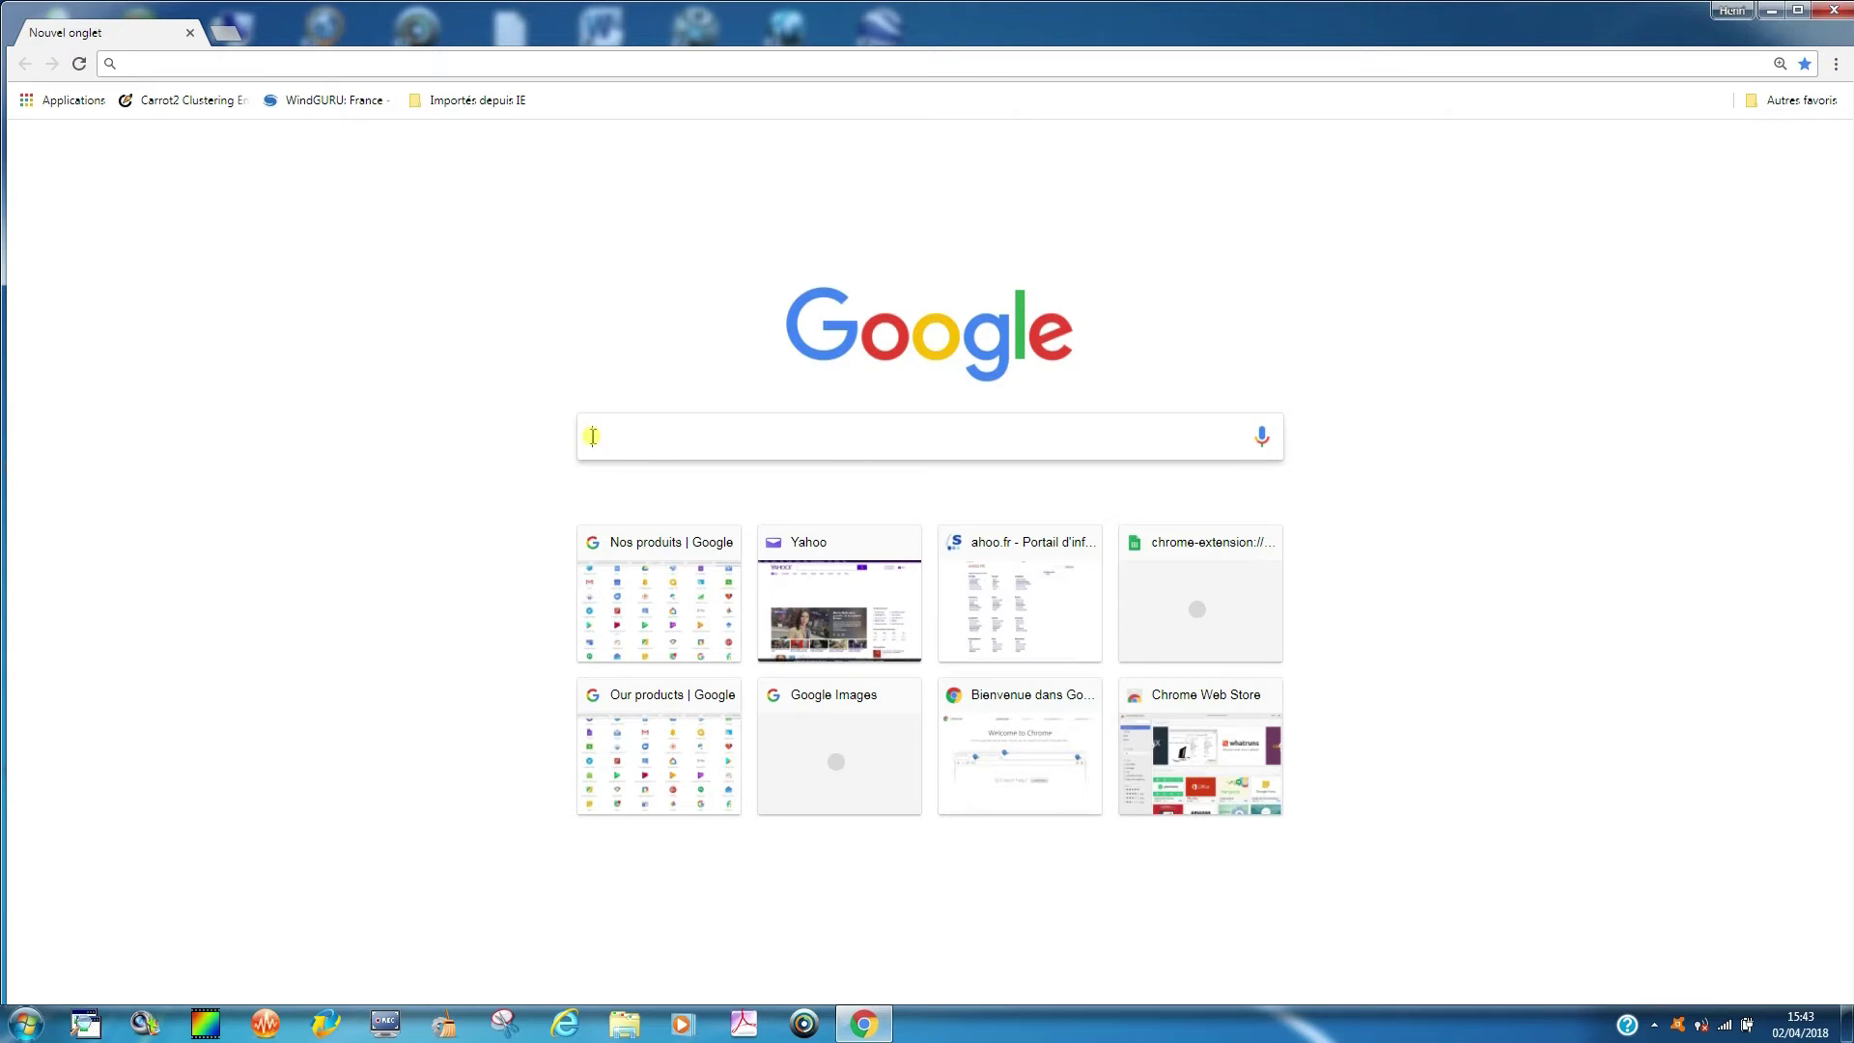
pyautogui.write('palm sugar')
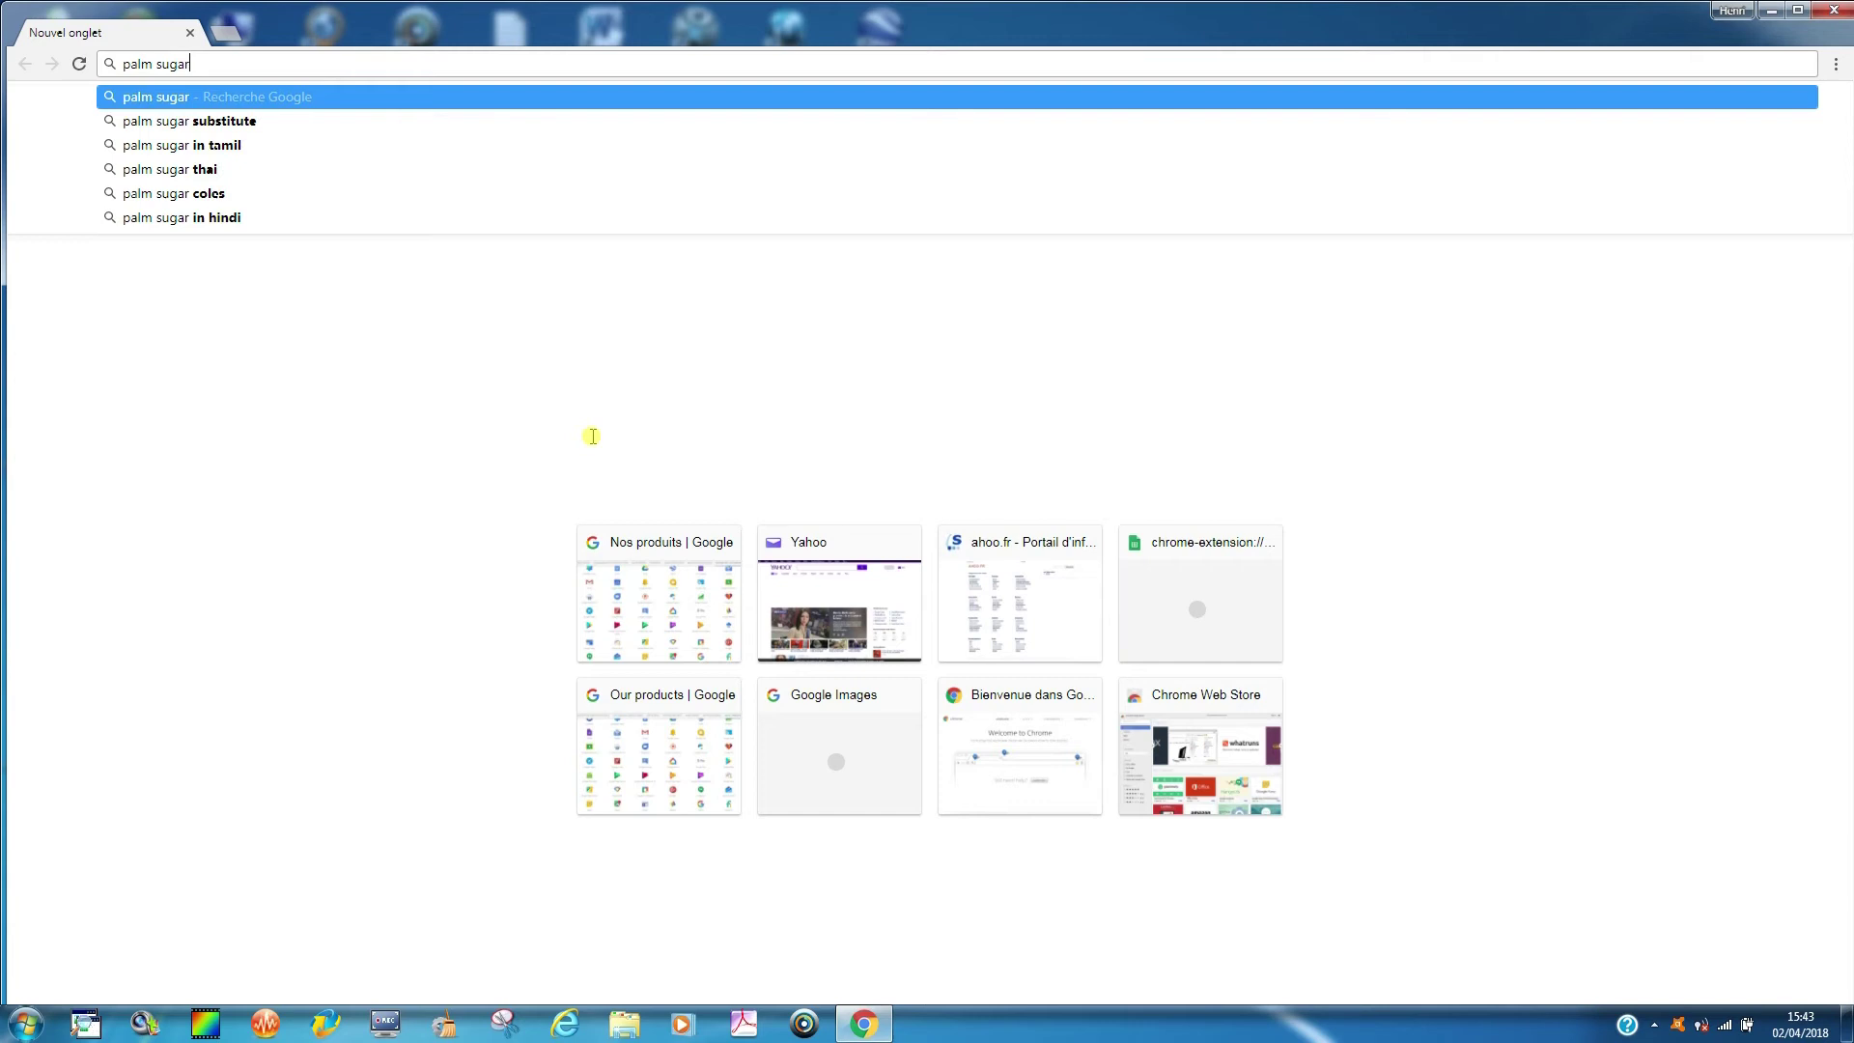
pyautogui.press('Return')
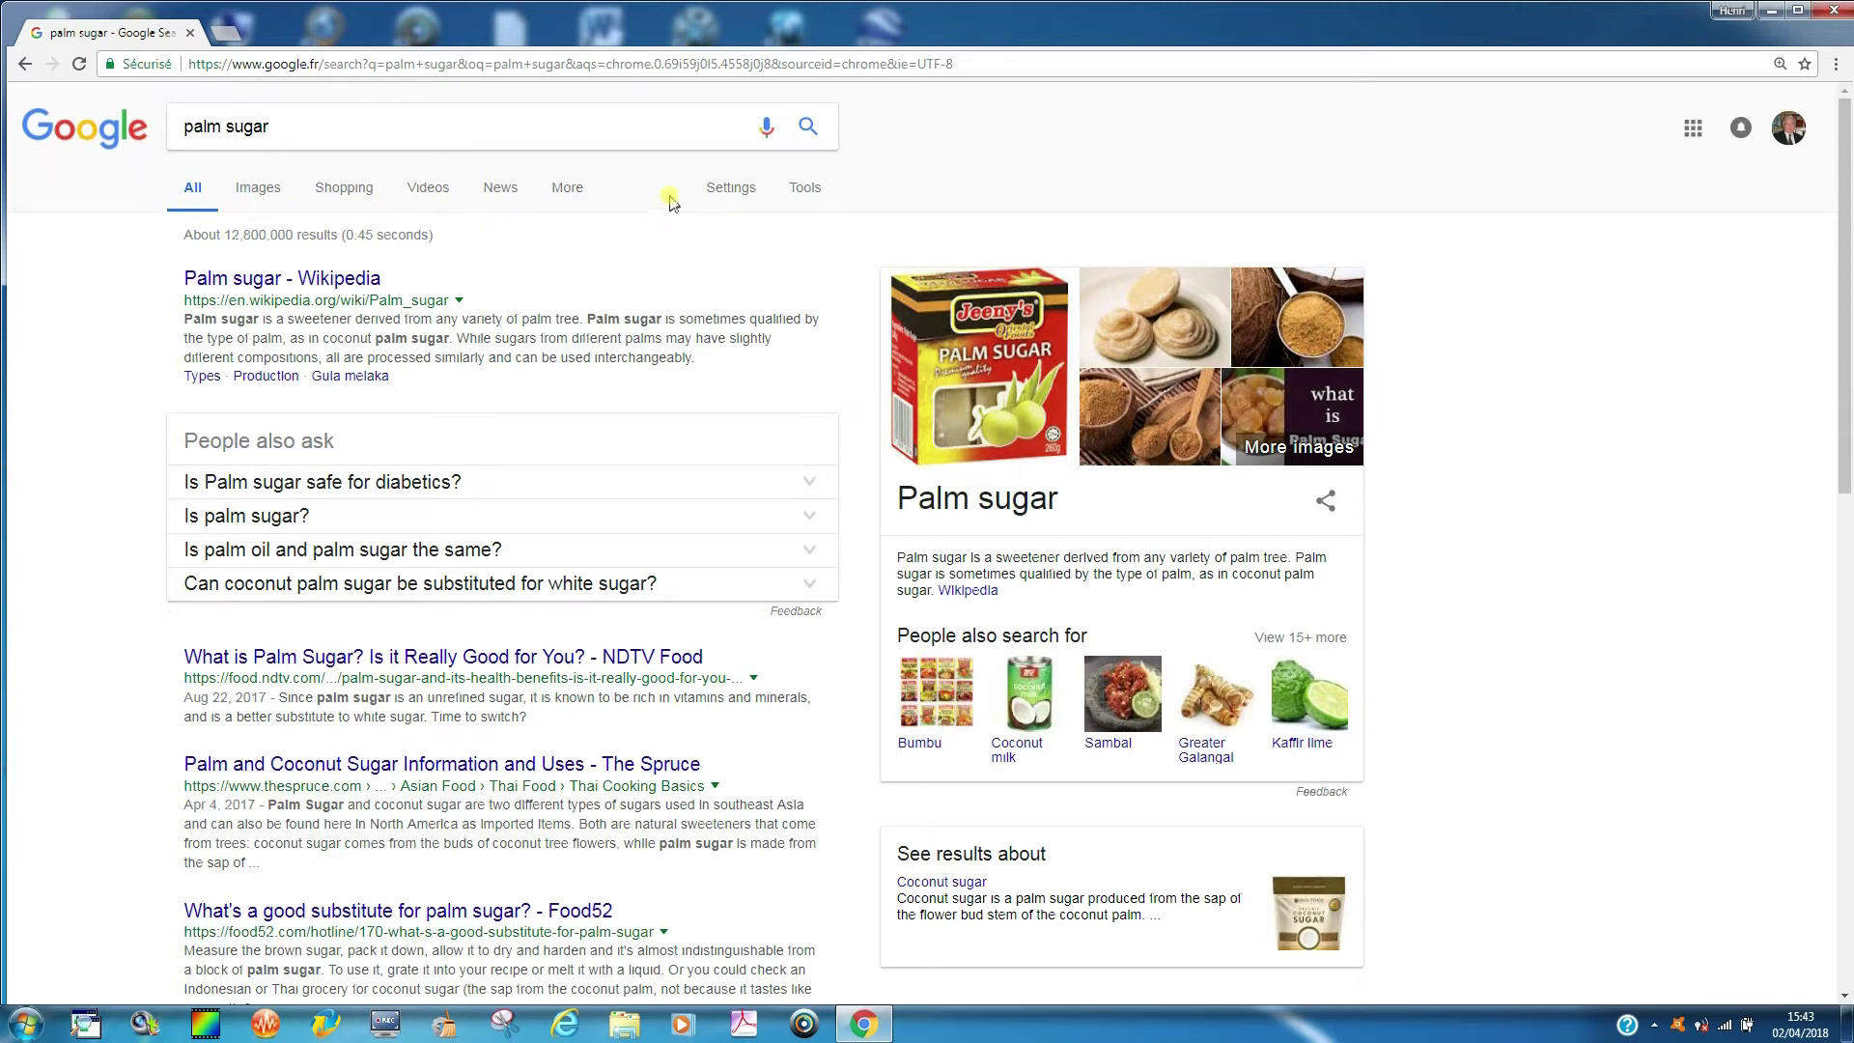
# Examine the search settings page from SafeSearch filters to search history and return to the palm sugar results.
pyautogui.click(731, 190)
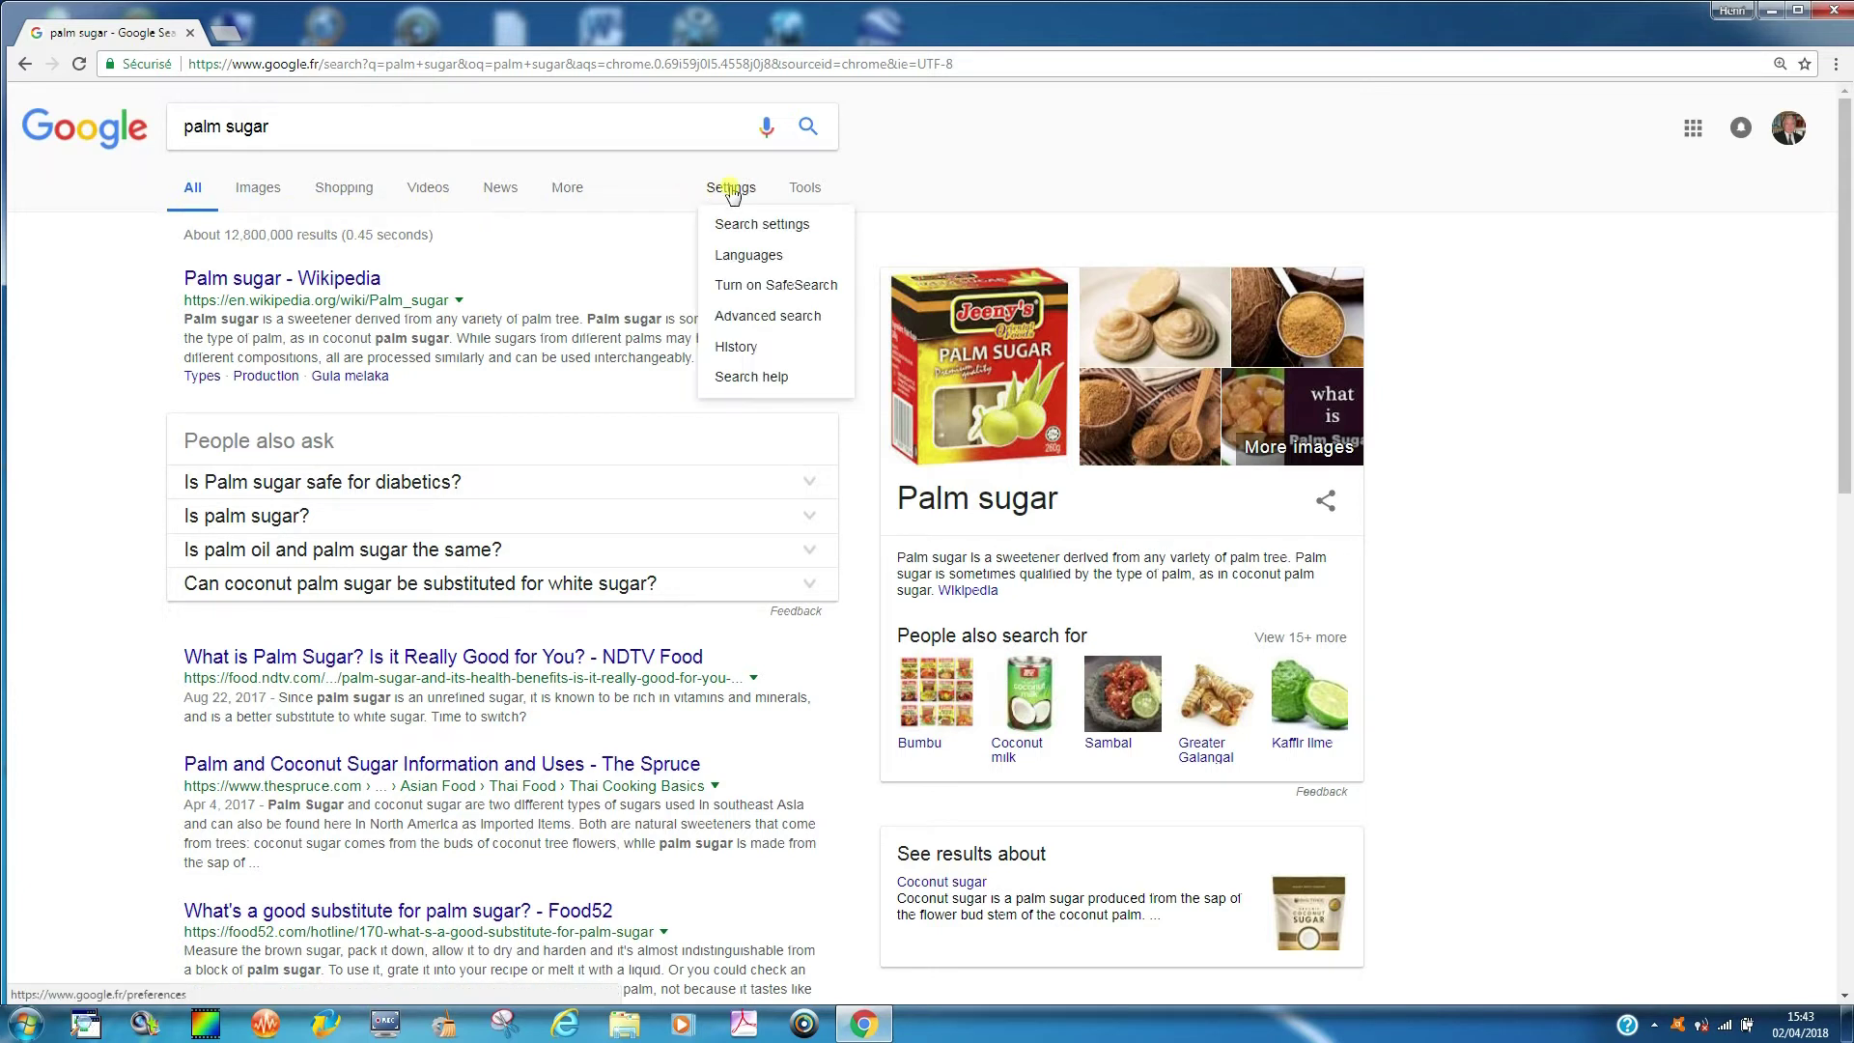
pyautogui.click(771, 226)
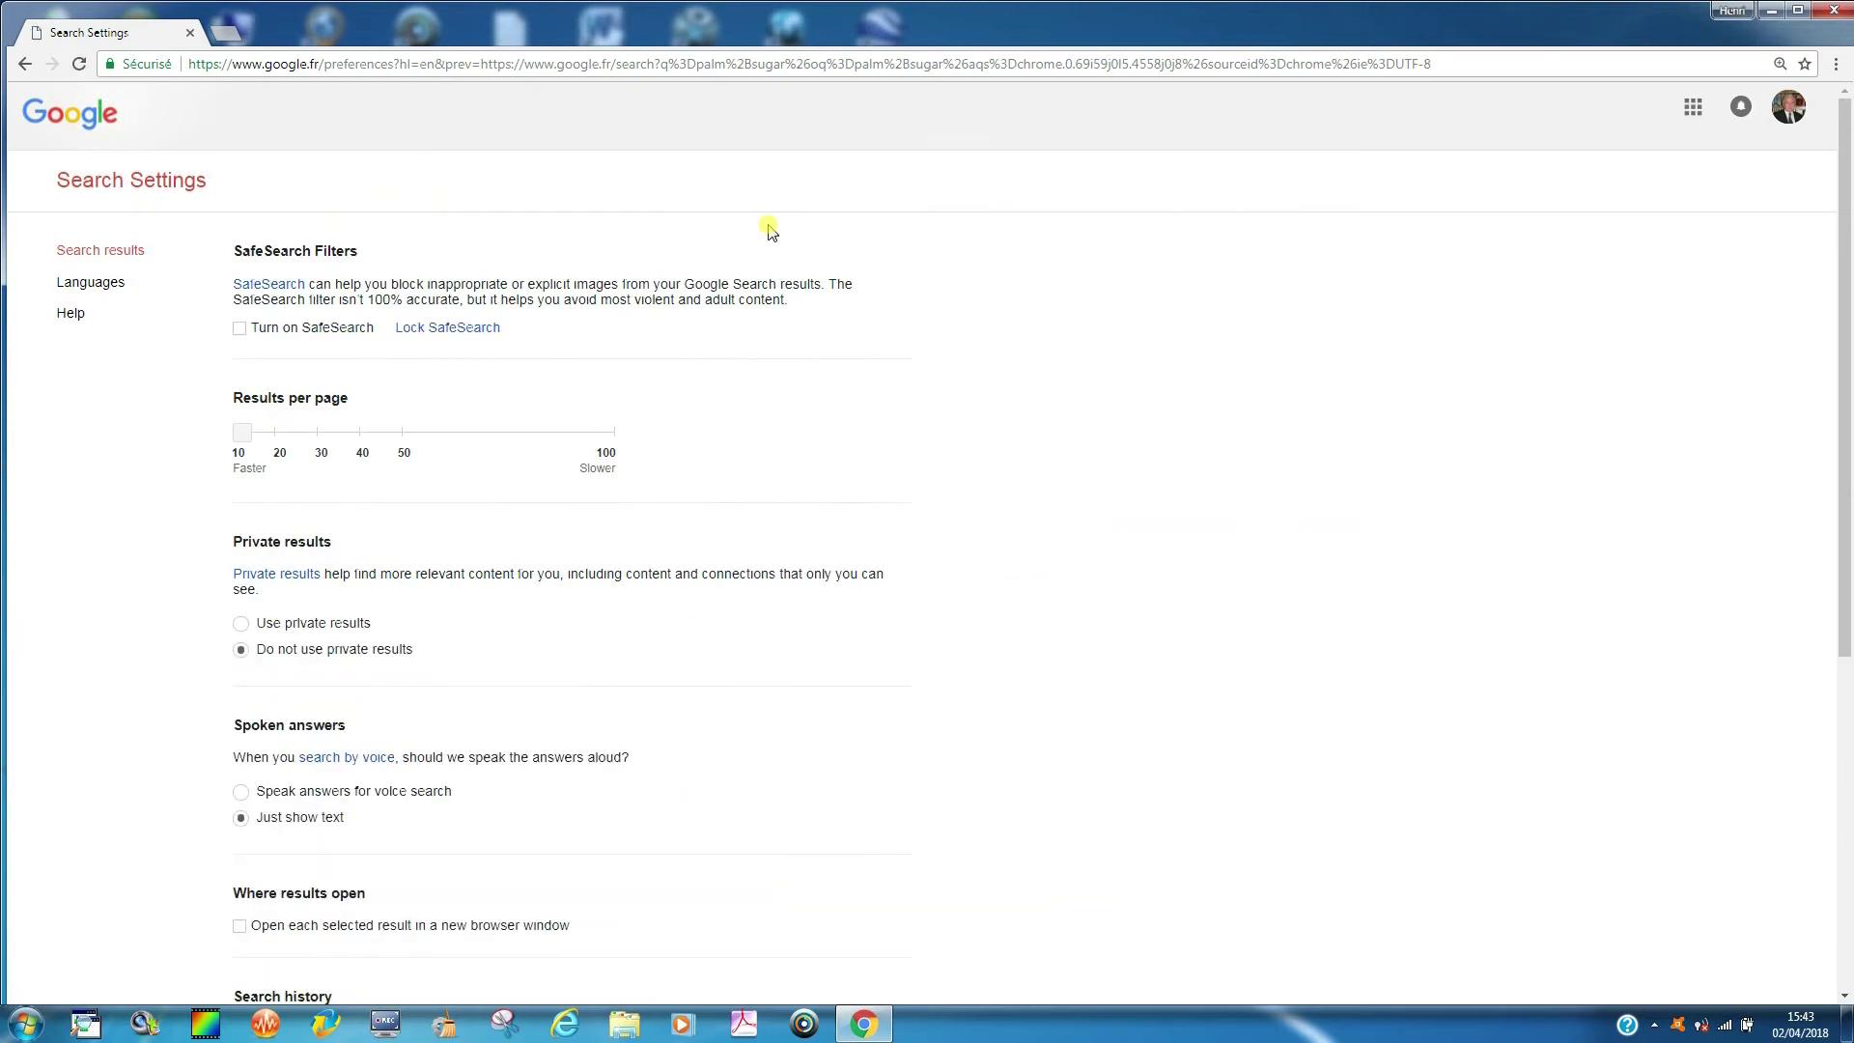
pyautogui.moveTo(1844, 289); pyautogui.dragTo(1848, 372)
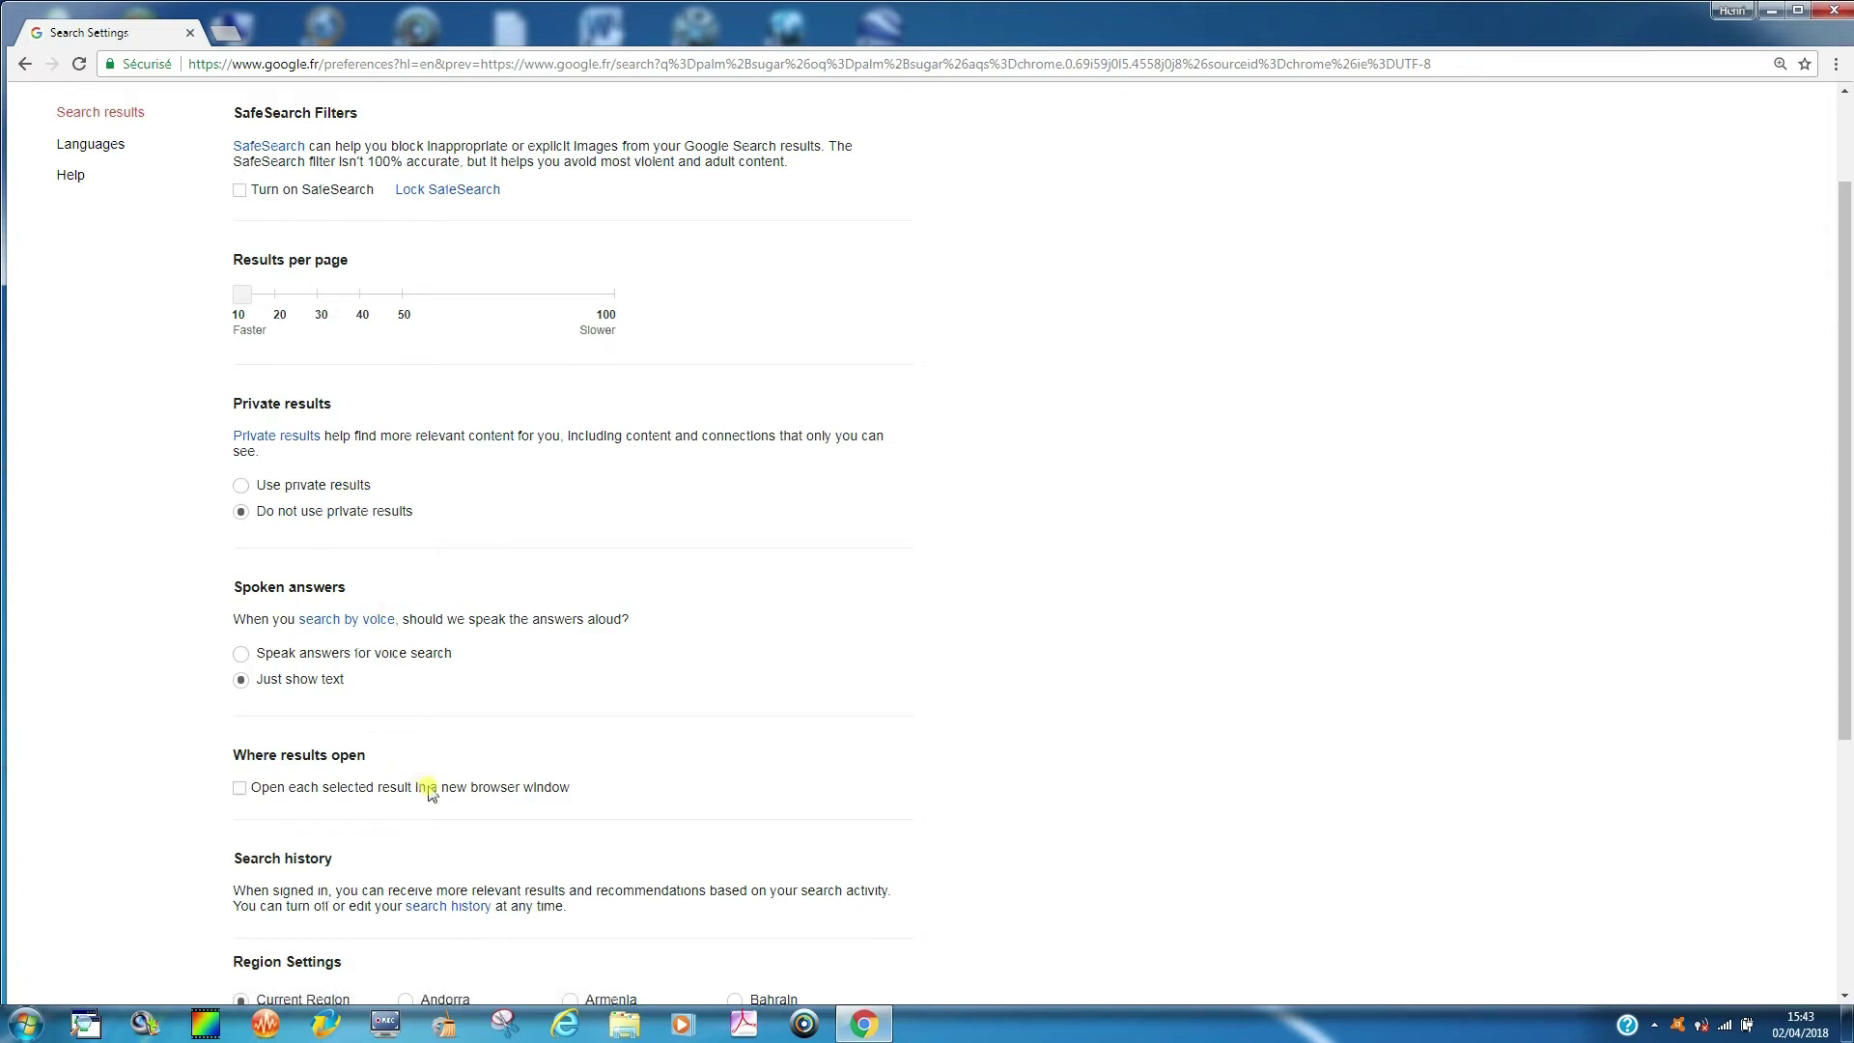
pyautogui.click(21, 66)
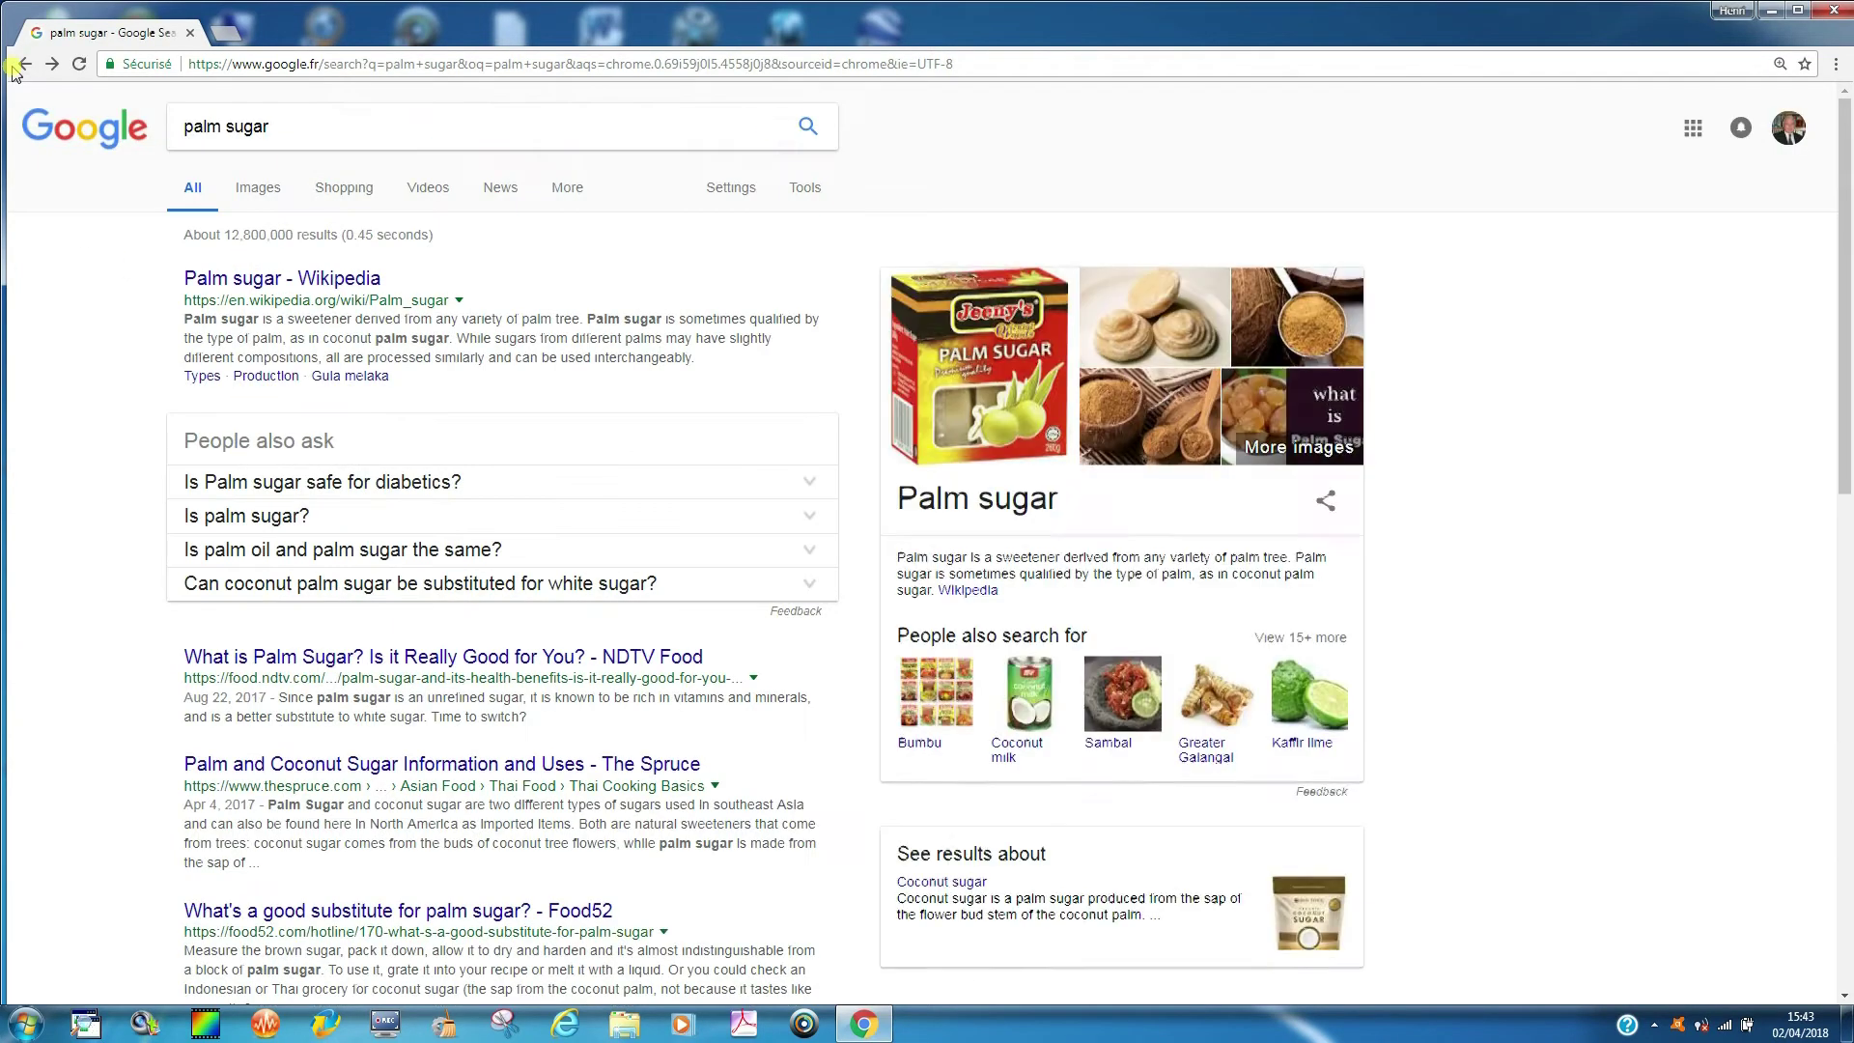
# Set the language for Google products to português (Brasil) and save the preferences.
pyautogui.click(716, 178)
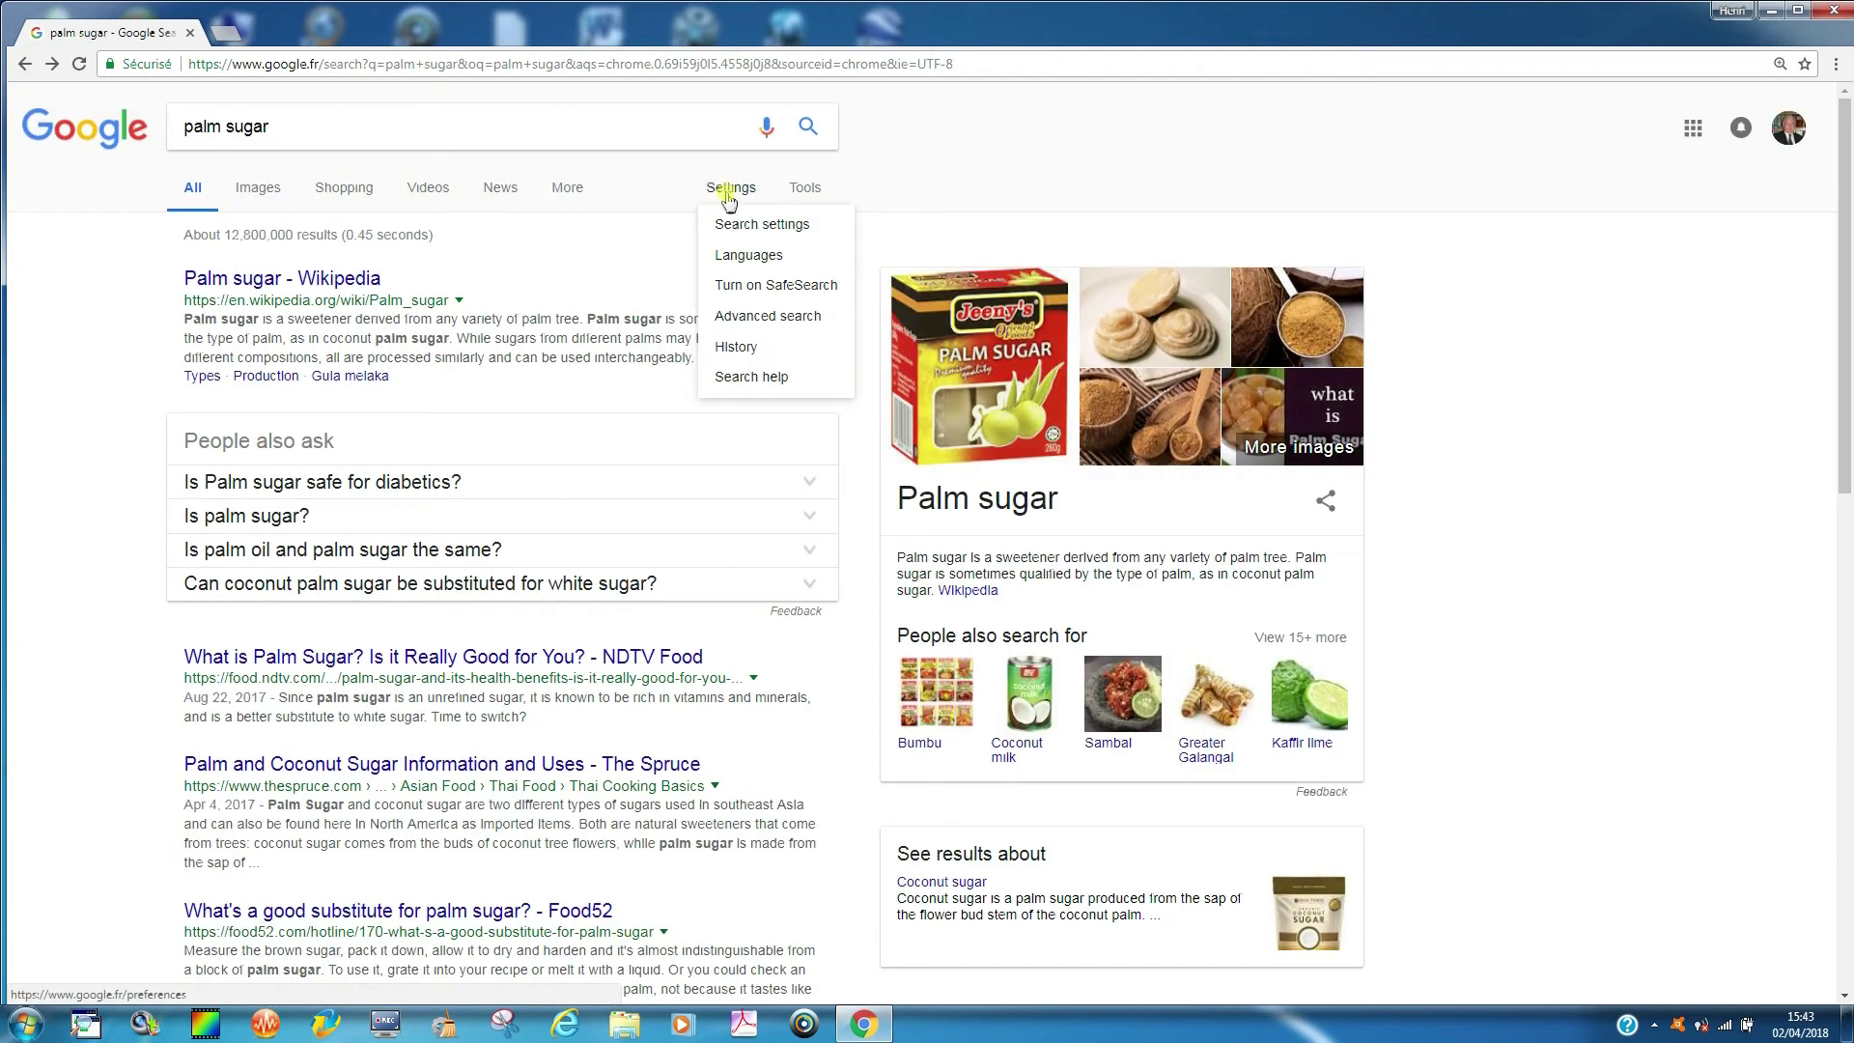
pyautogui.click(747, 266)
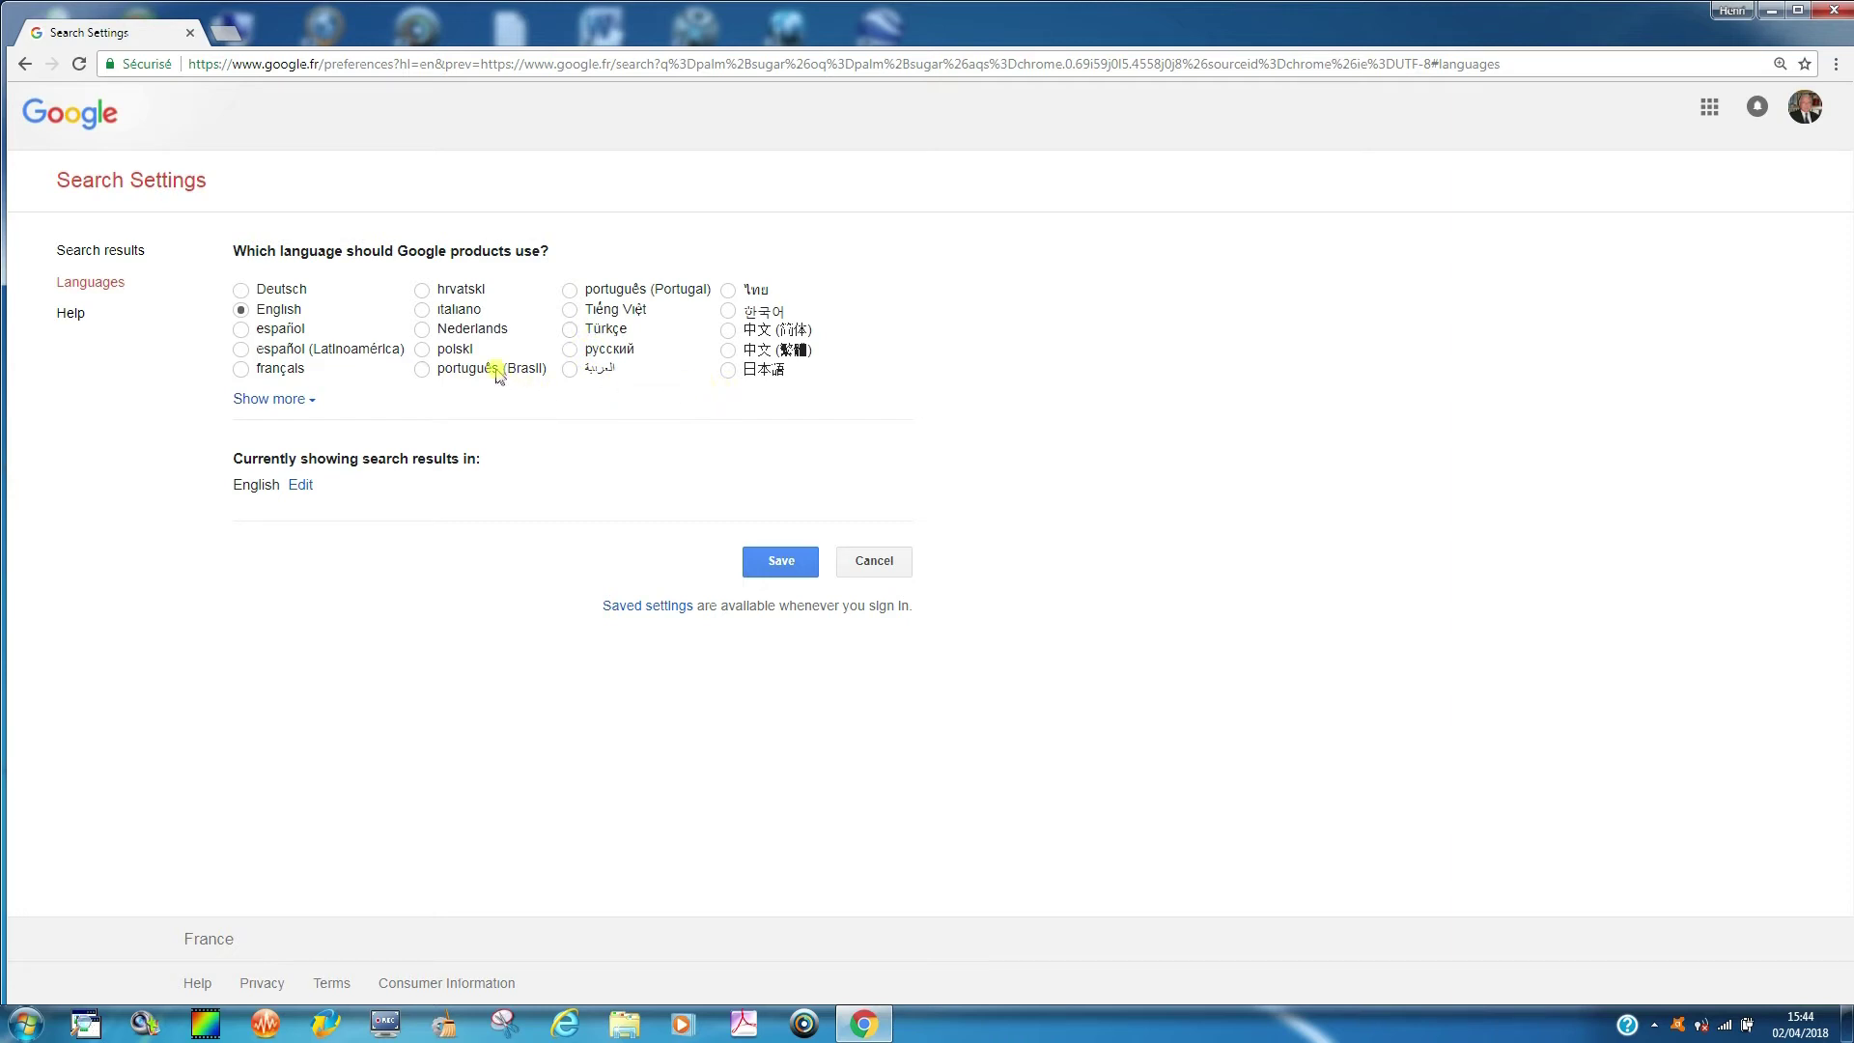
pyautogui.click(424, 370)
pyautogui.click(780, 560)
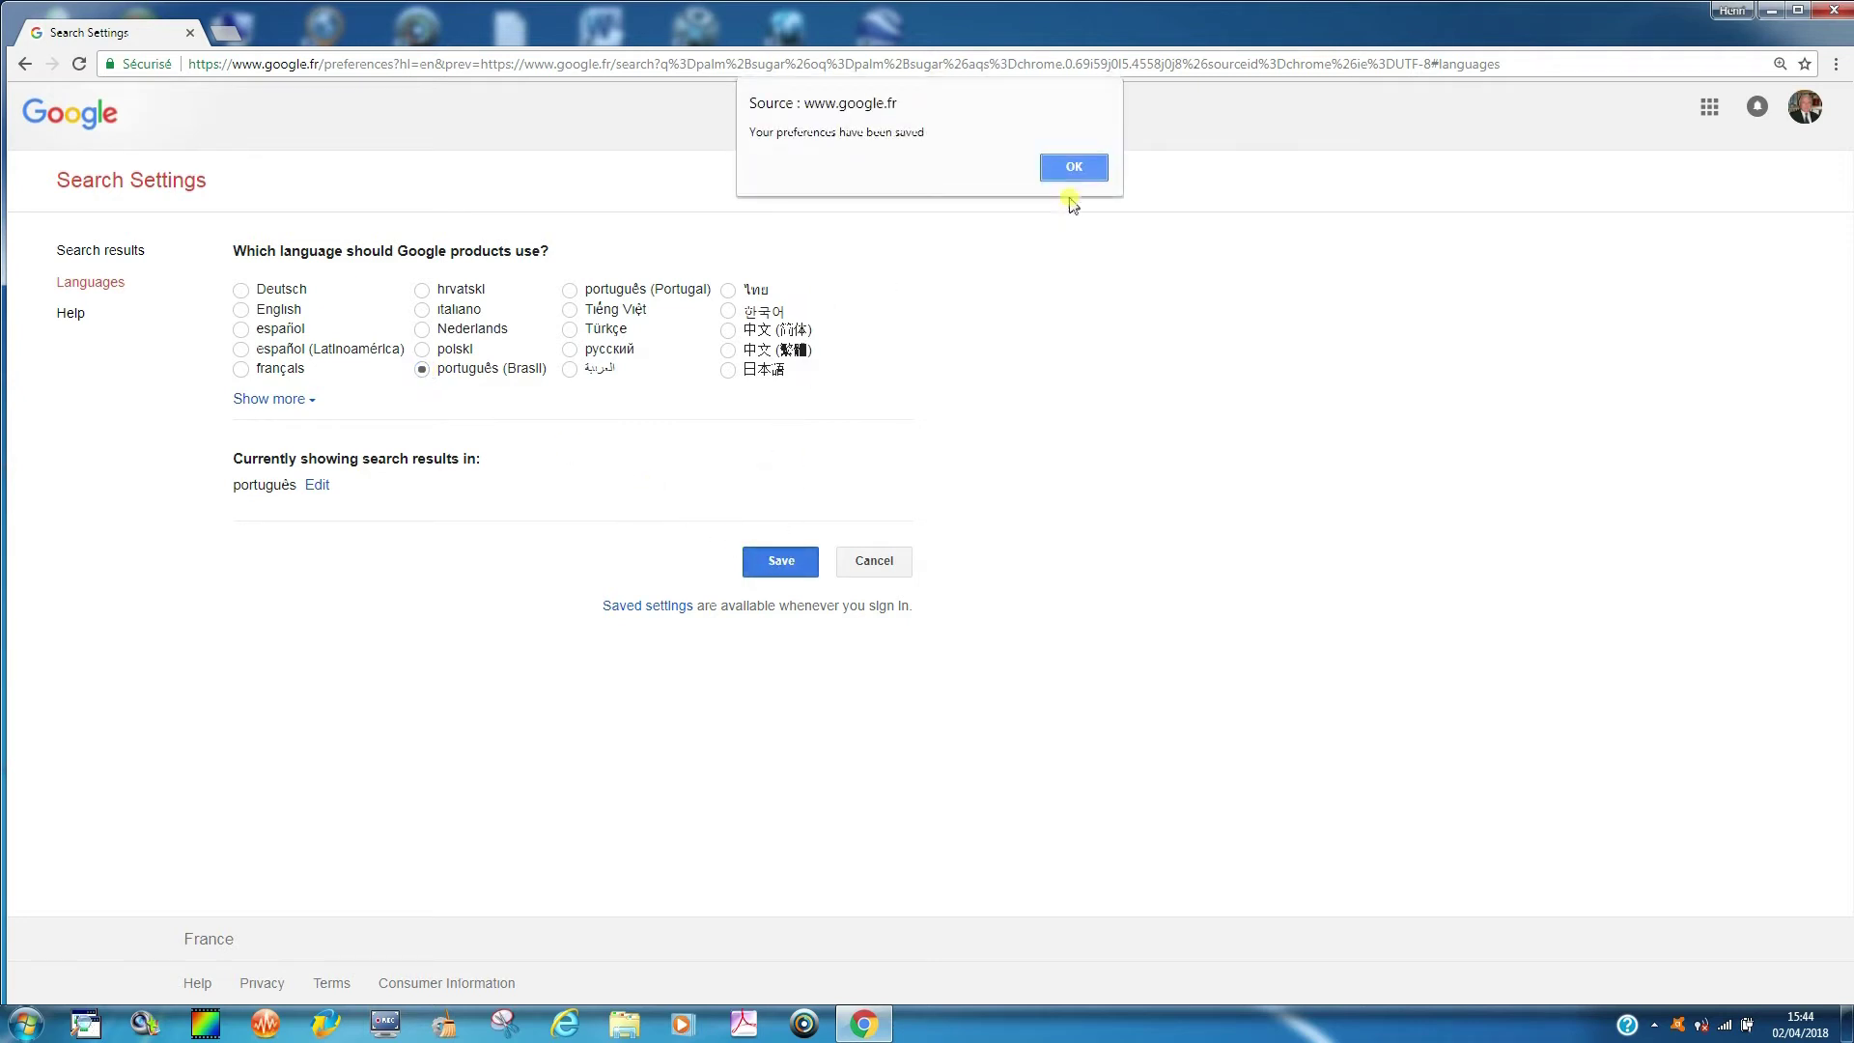
pyautogui.click(1069, 166)
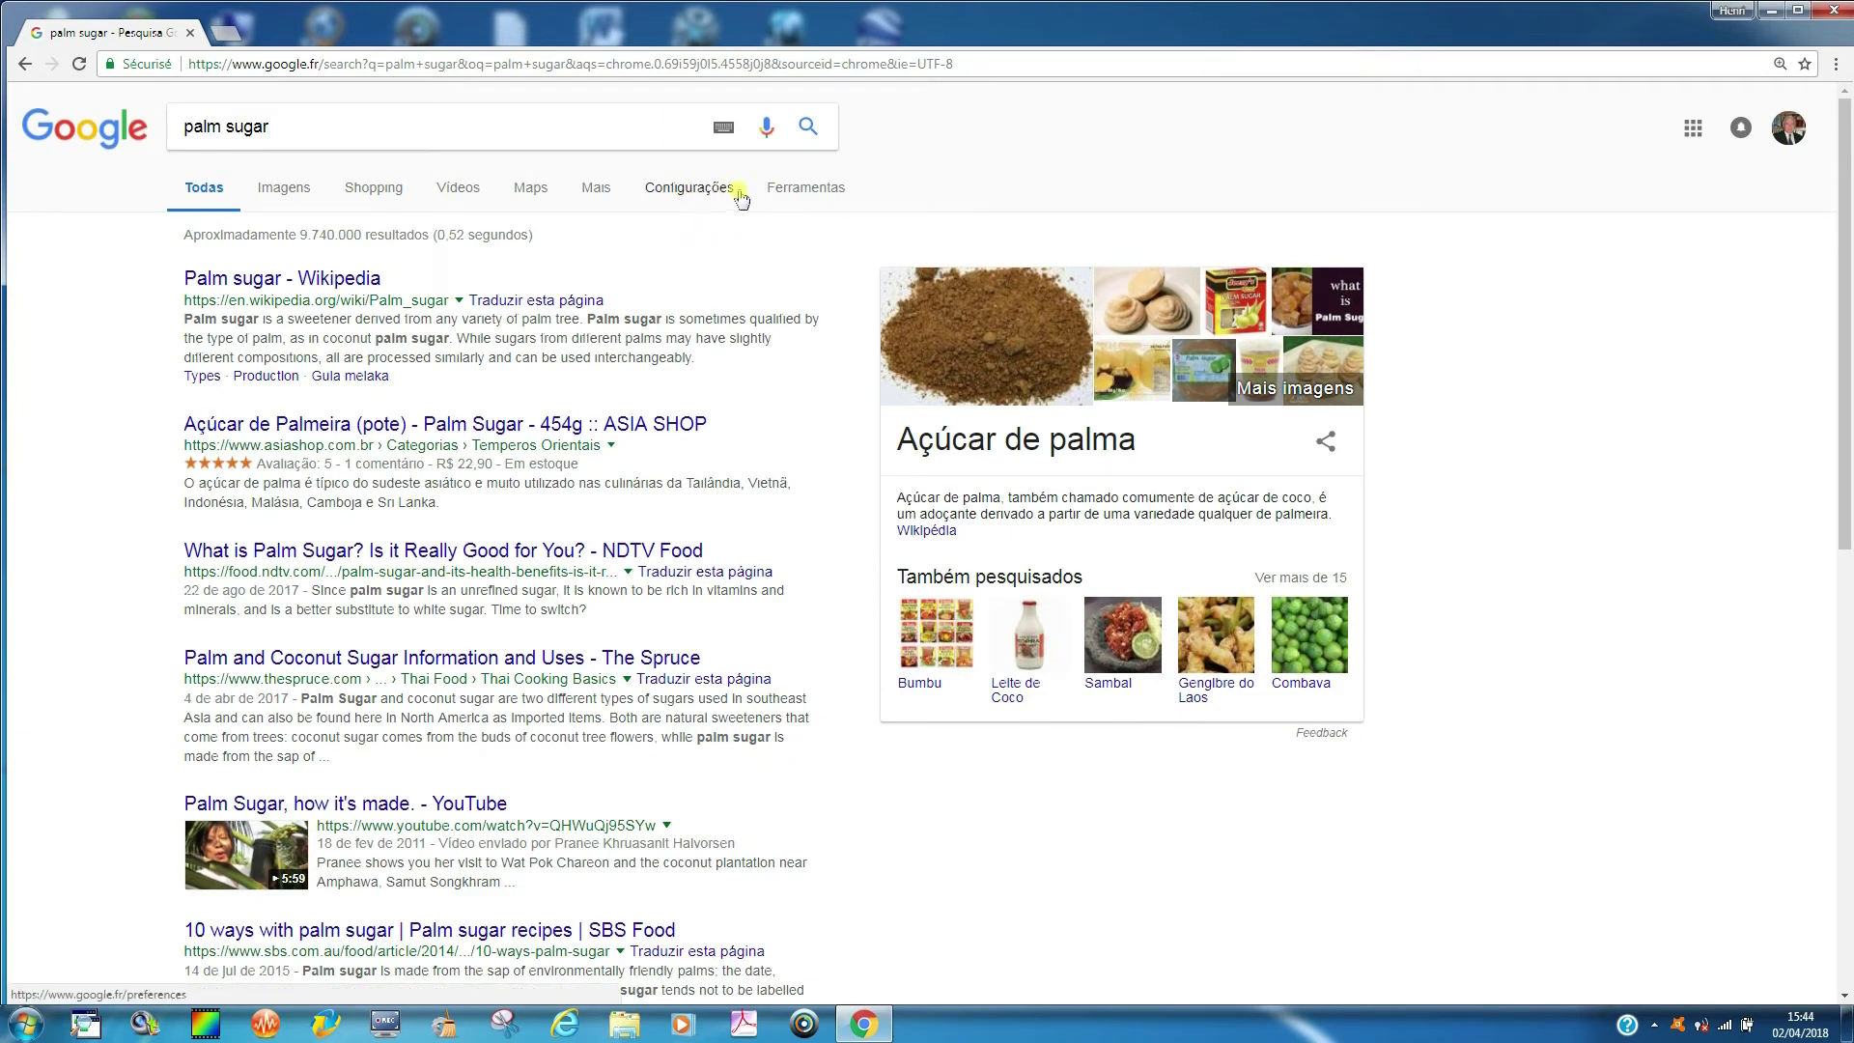
# Replace the query with "palmeiro ac ucar" and run the search in the Portuguese interface.
pyautogui.click(283, 126)
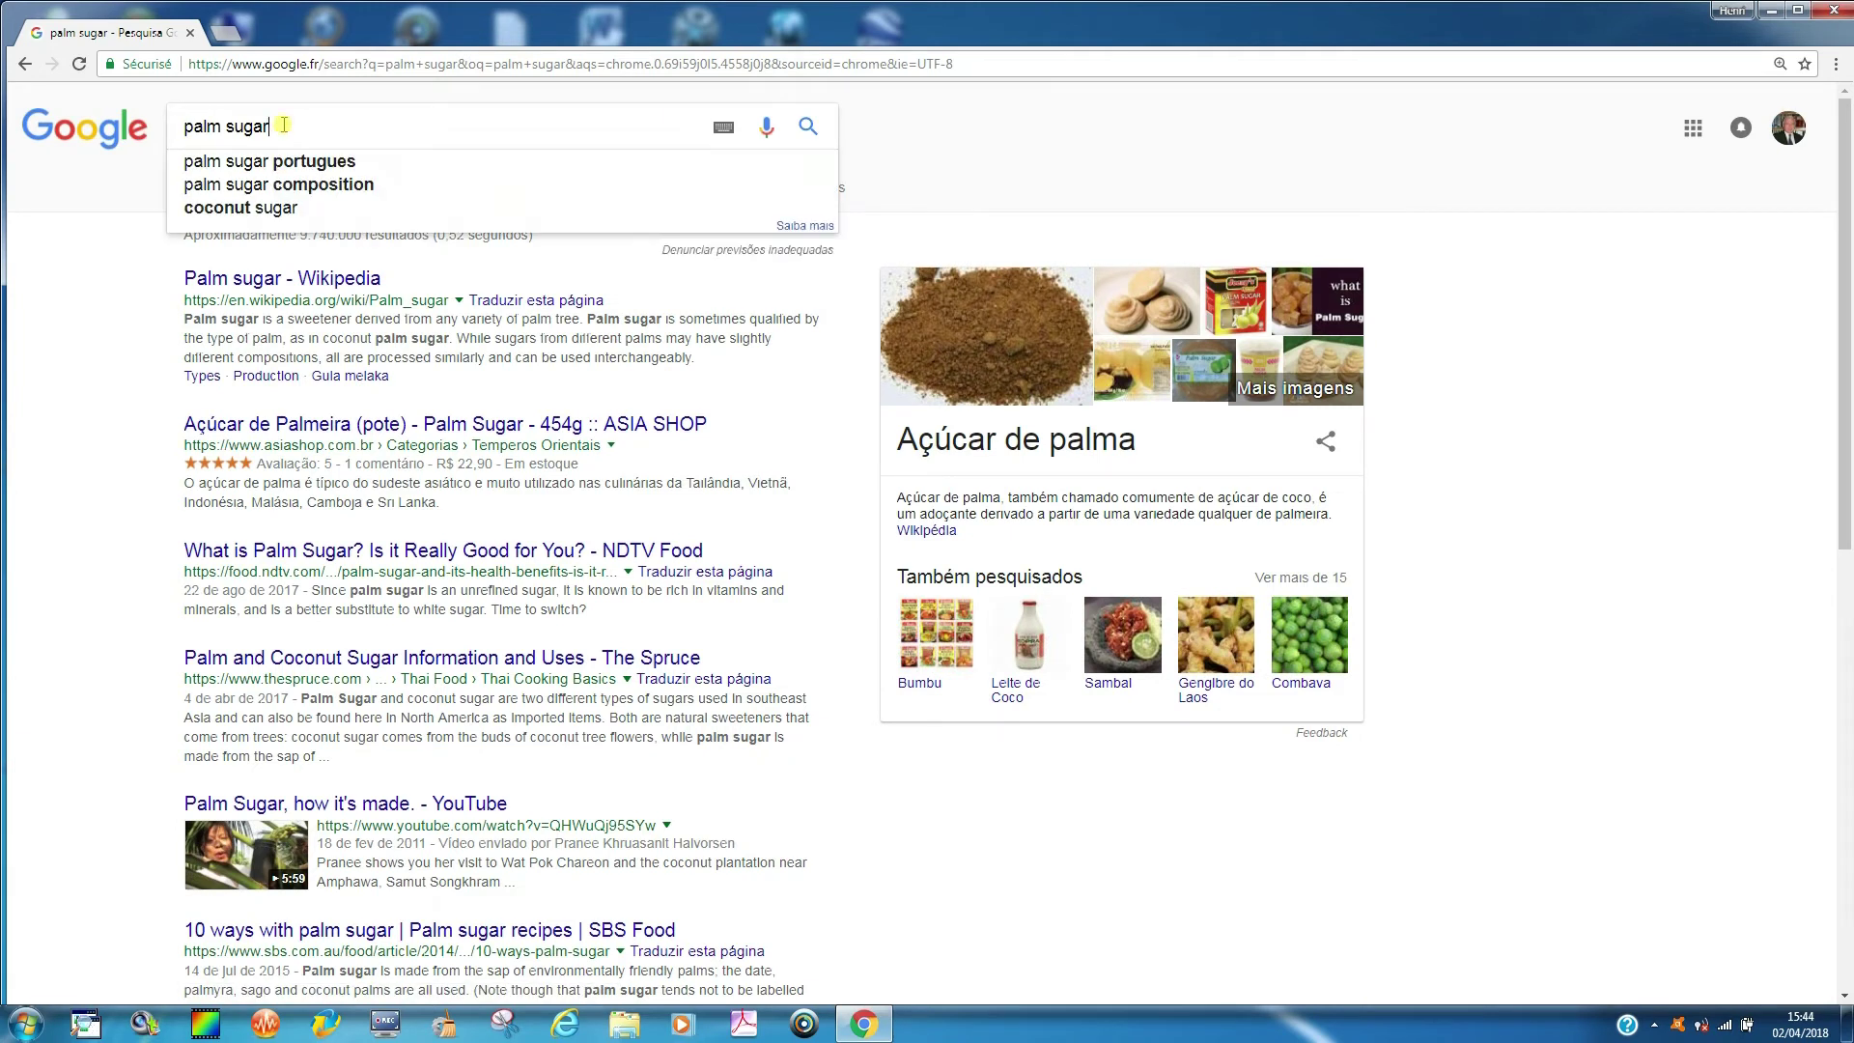
pyautogui.press('BackSpace')
pyautogui.press('BackSpace')
pyautogui.press('BackSpace')
pyautogui.press('BackSpace')
pyautogui.press('BackSpace')
pyautogui.press('BackSpace')
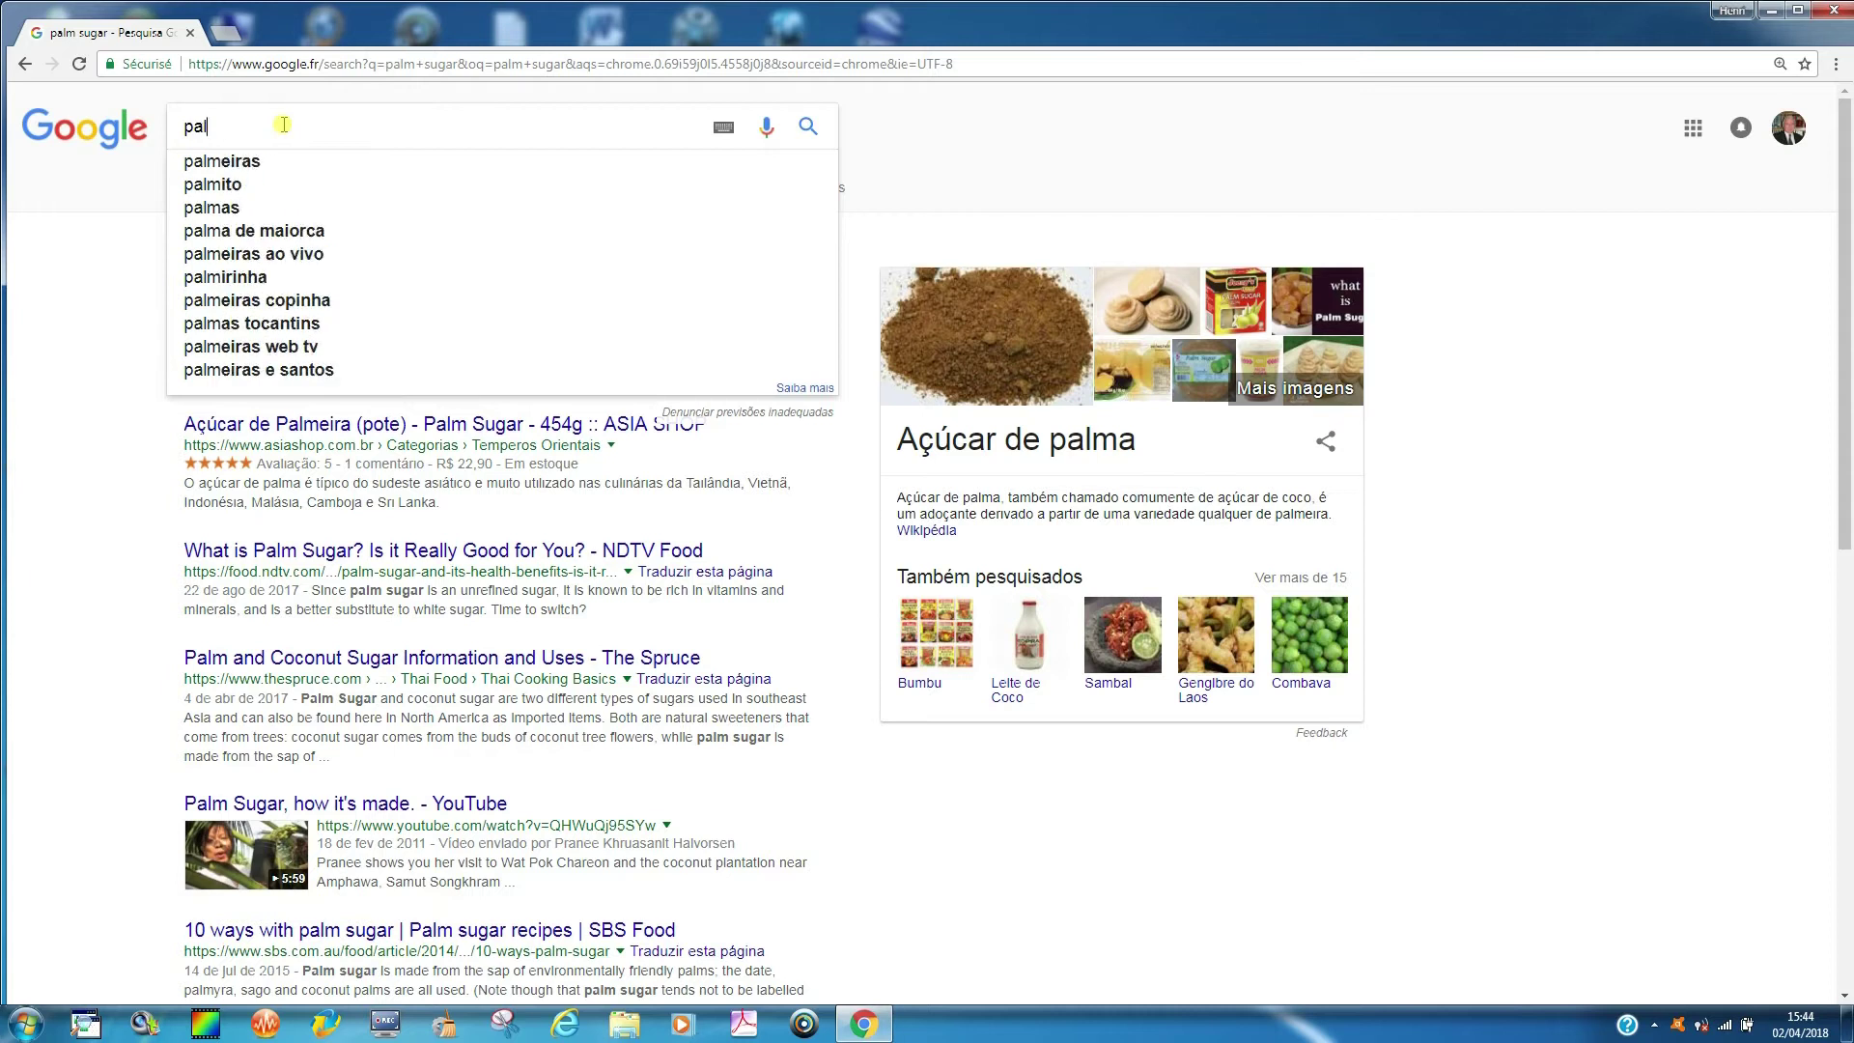
pyautogui.write('meir')
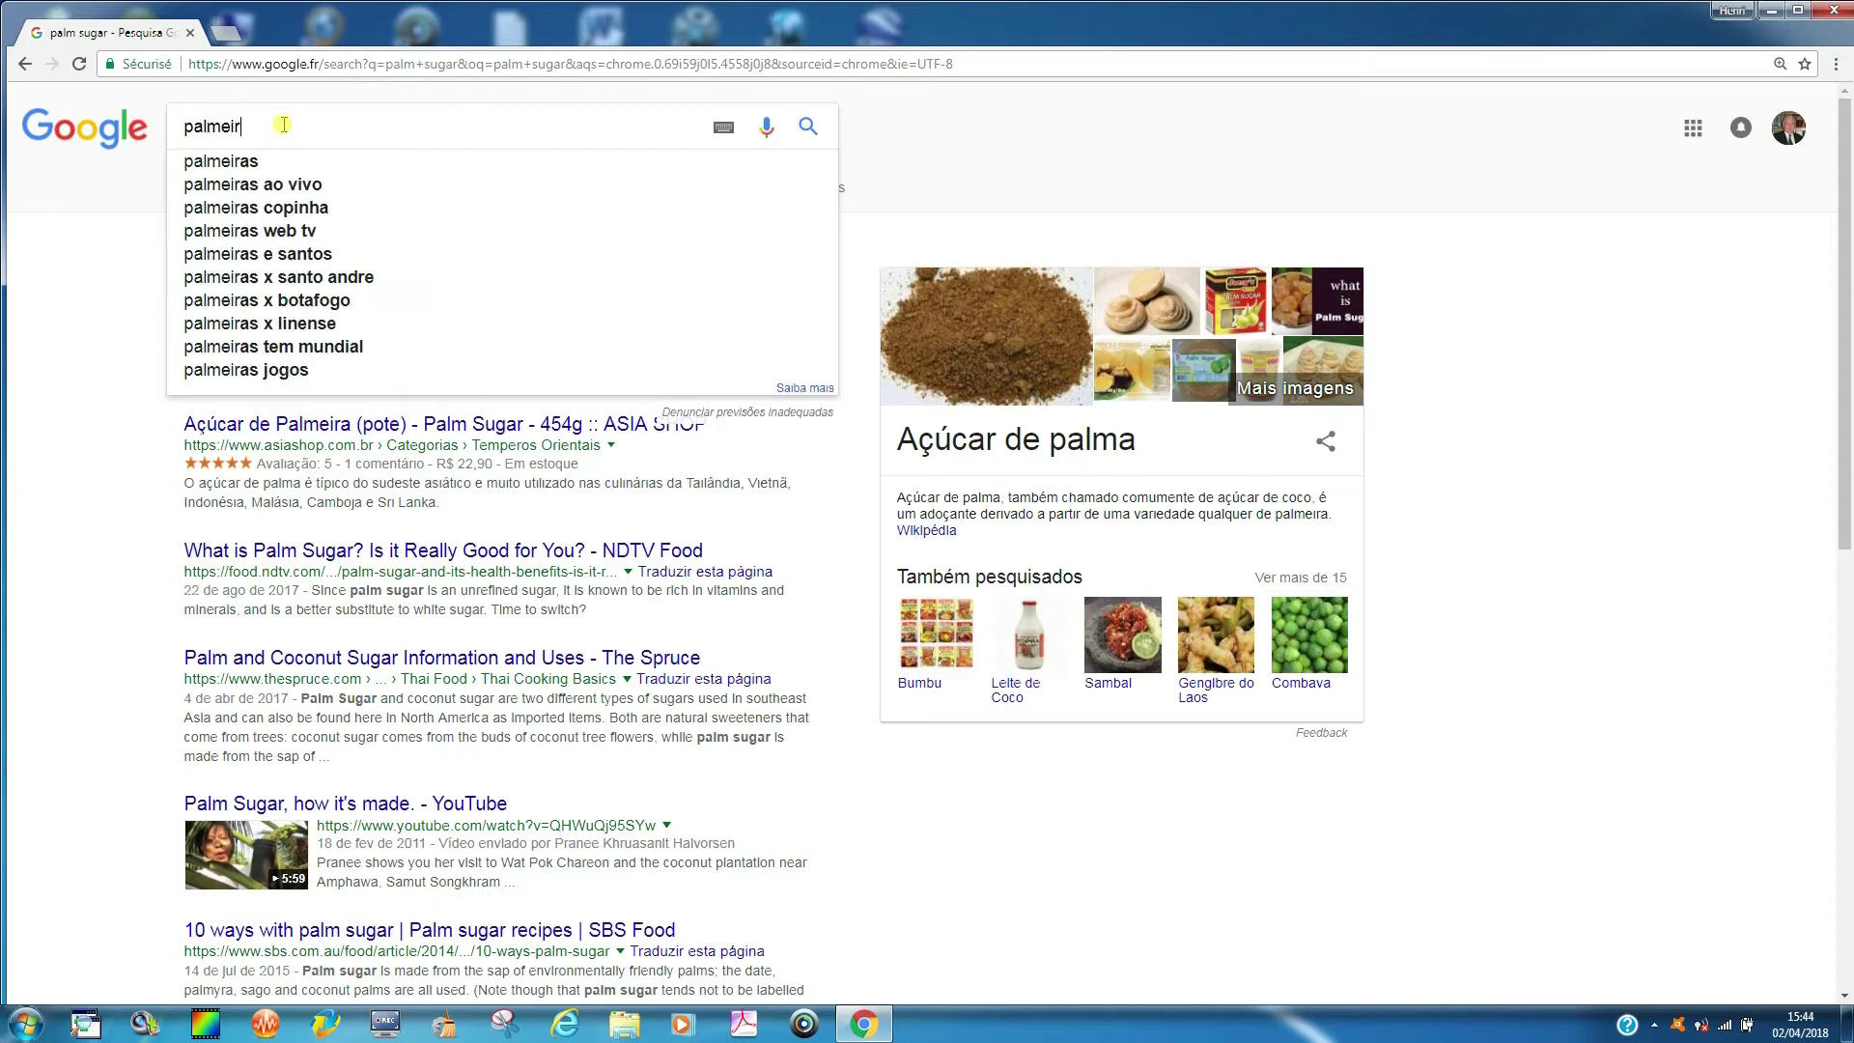
pyautogui.write('o a')
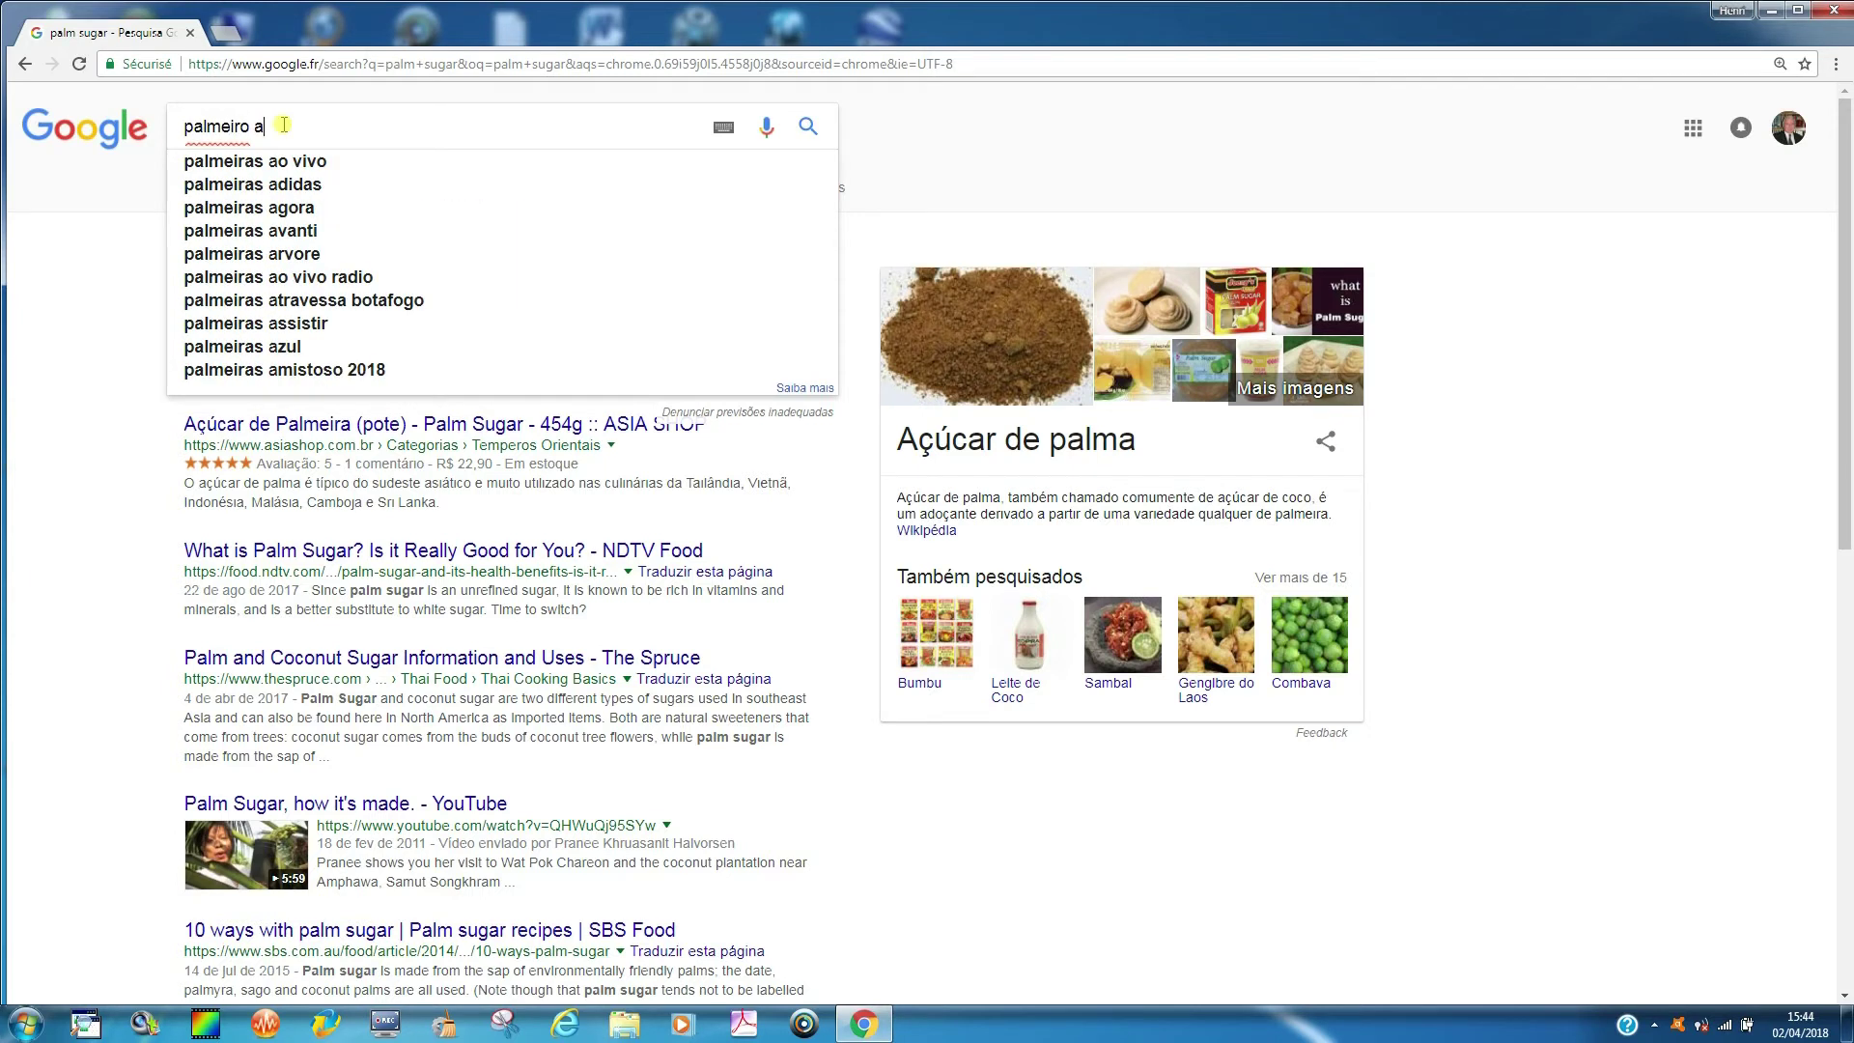
pyautogui.write('cucar')
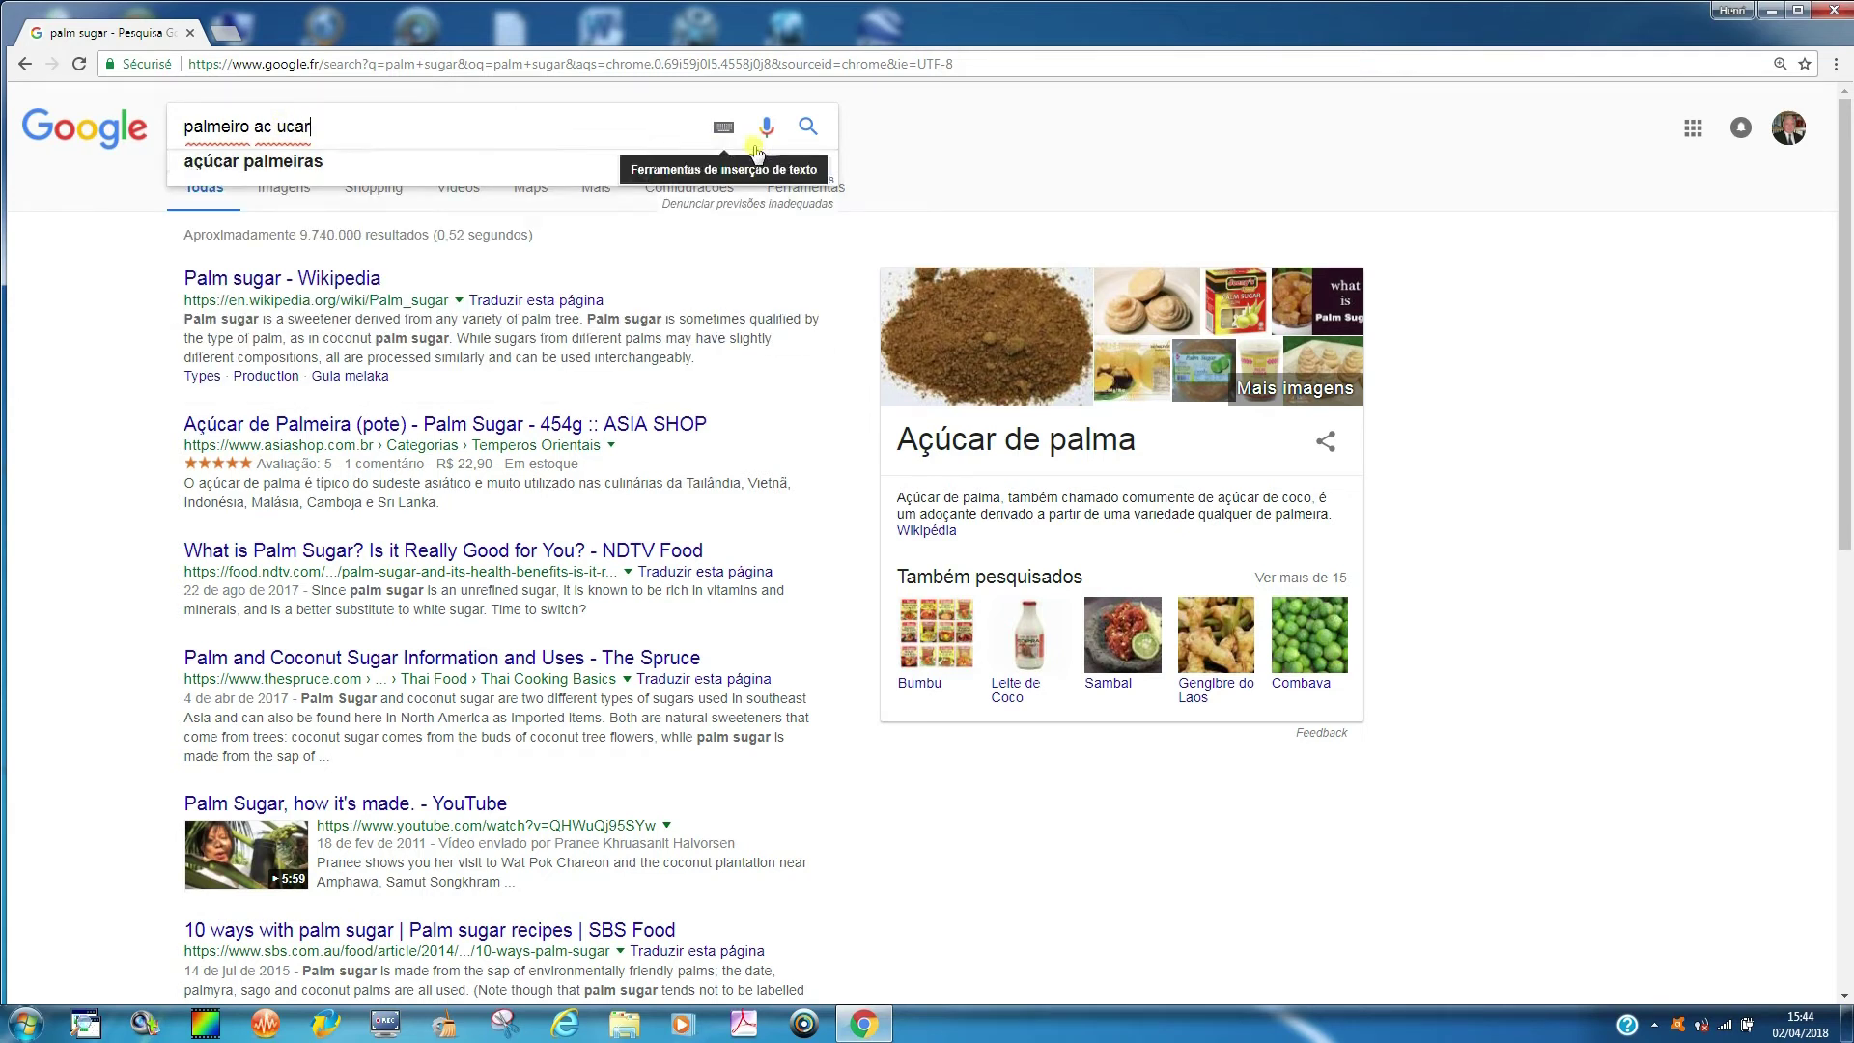
pyautogui.click(812, 133)
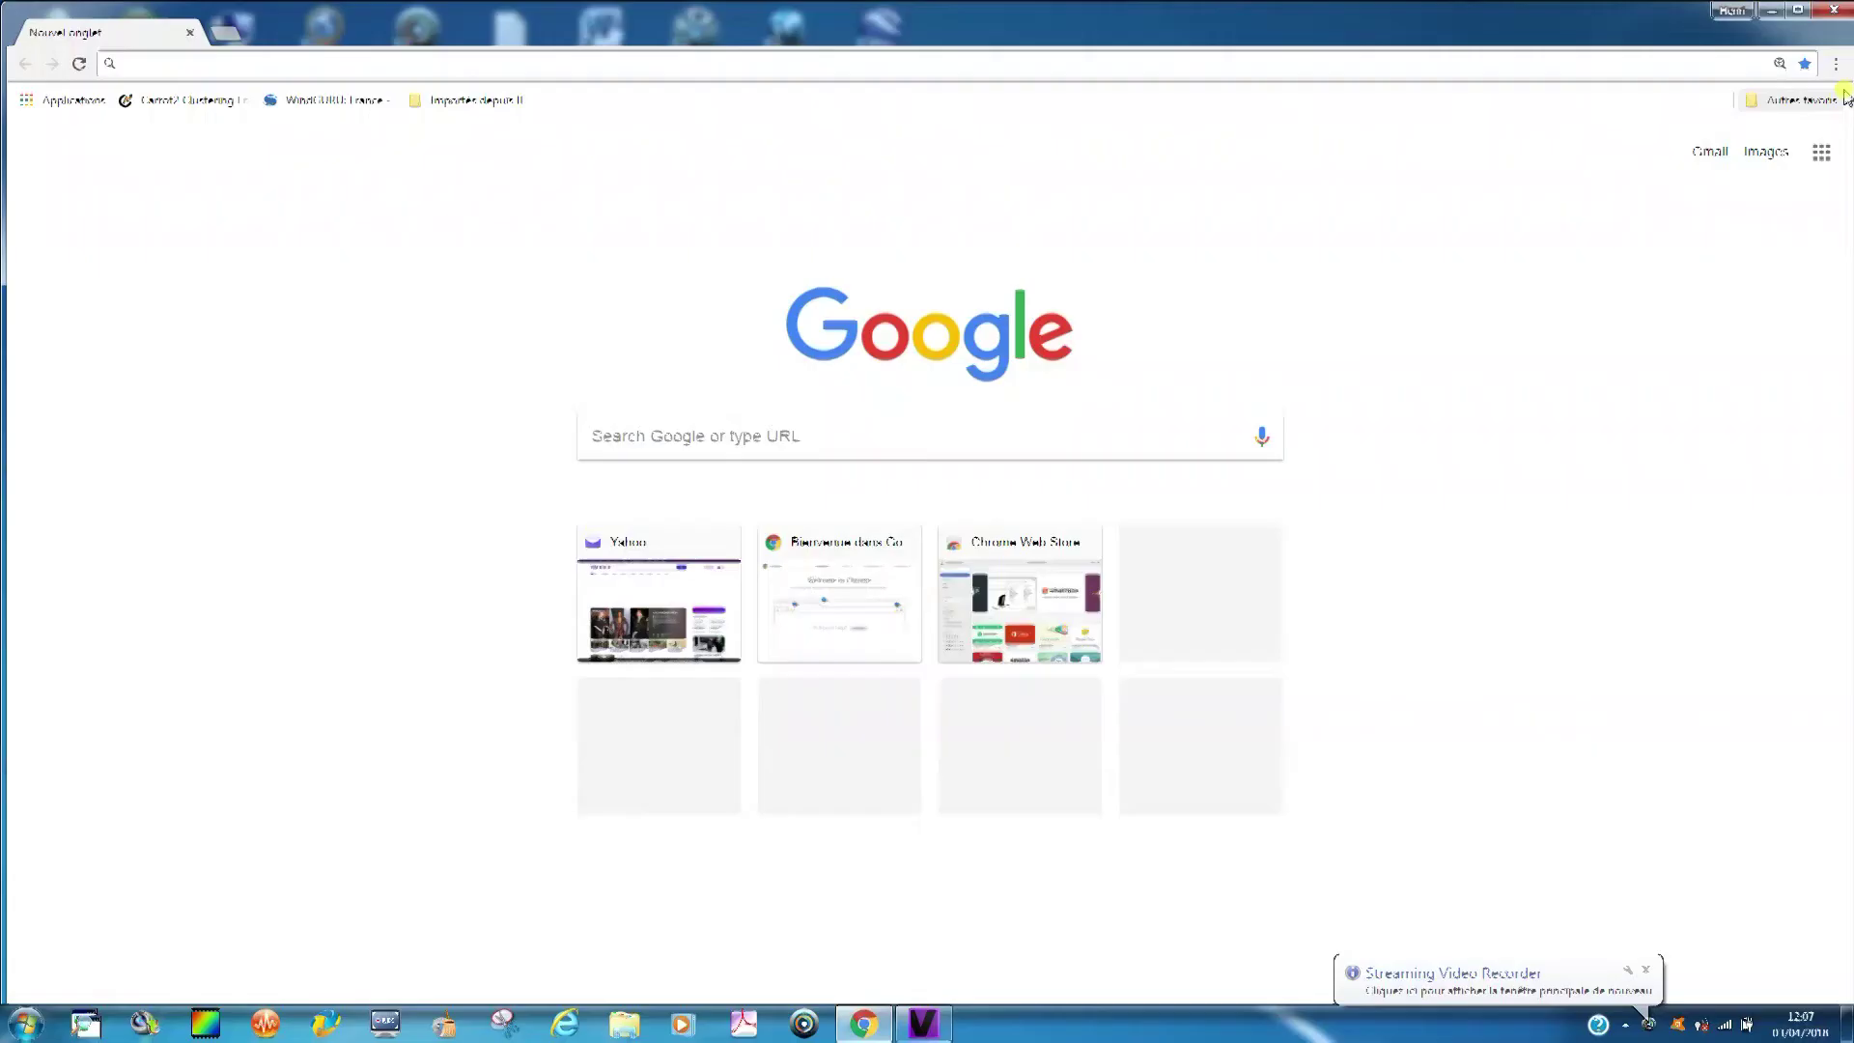
# Open the Espacenet advanced search page from the Patent bookmarks imported from IE, then close the browser window.
pyautogui.click(1835, 65)
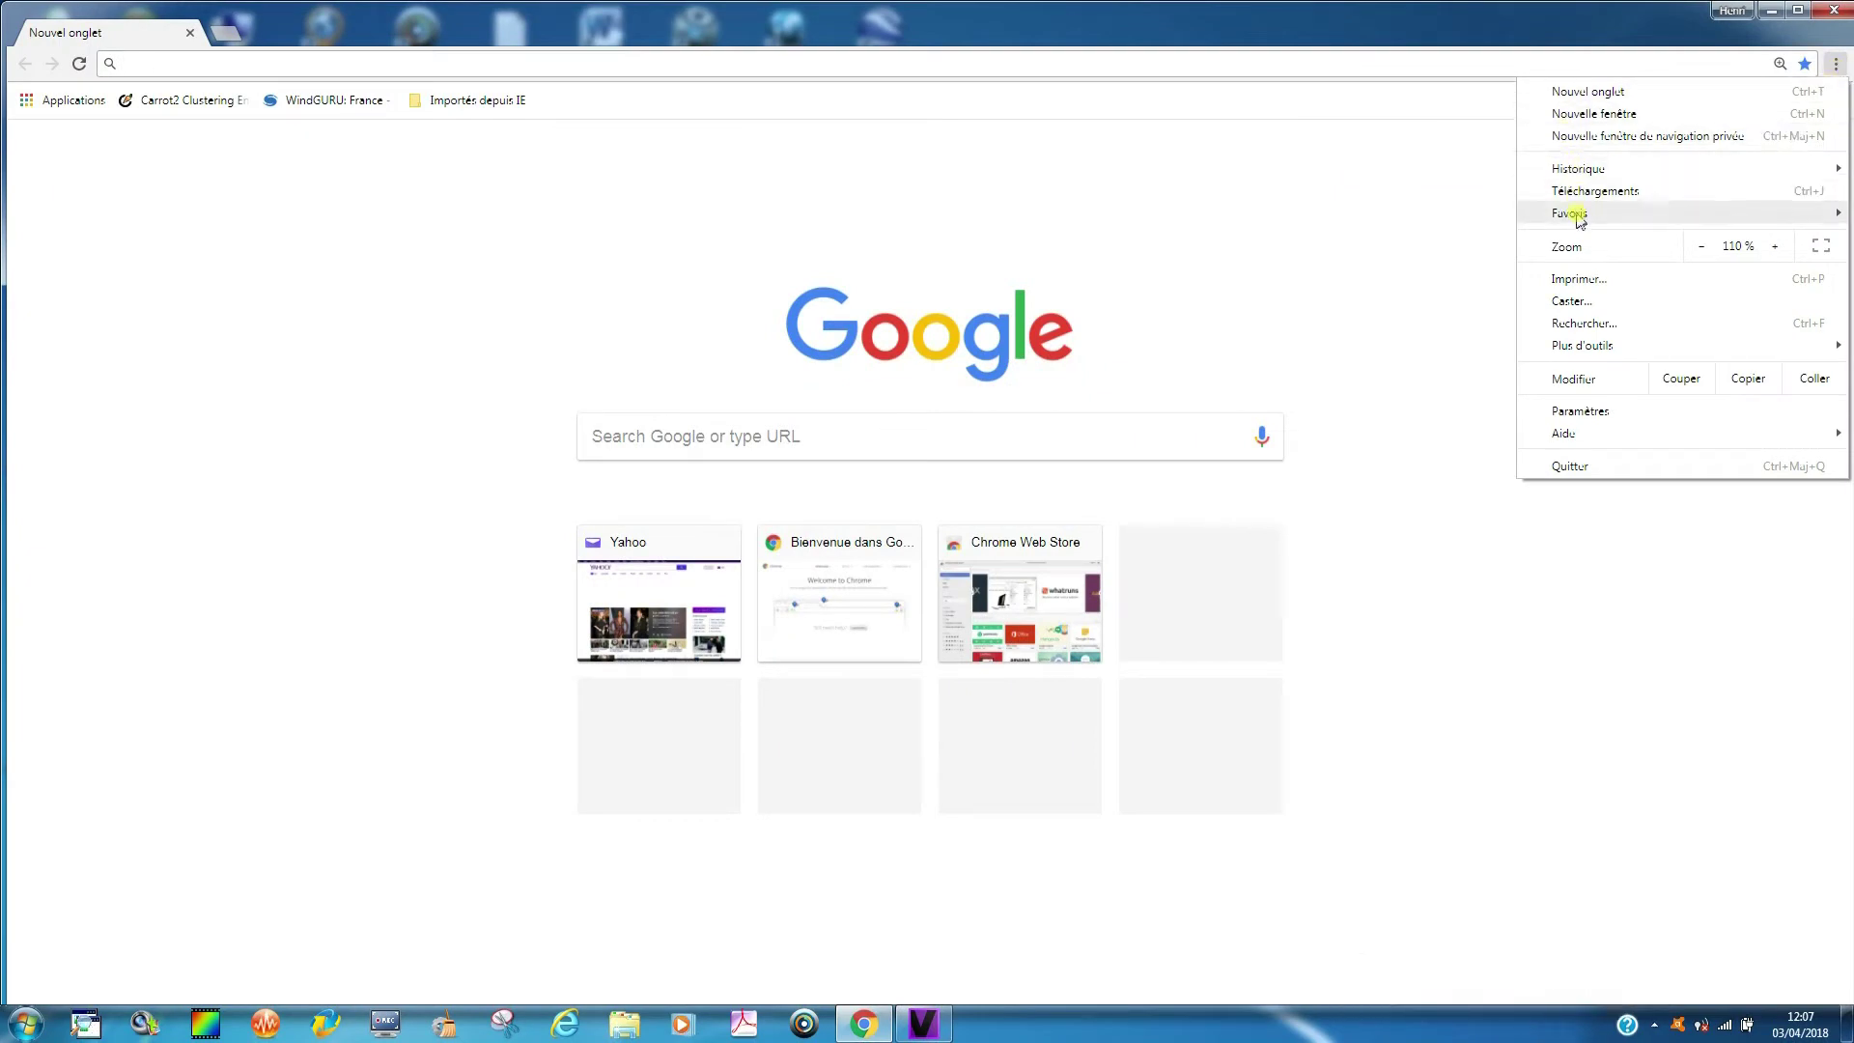
pyautogui.moveTo(1578, 223)
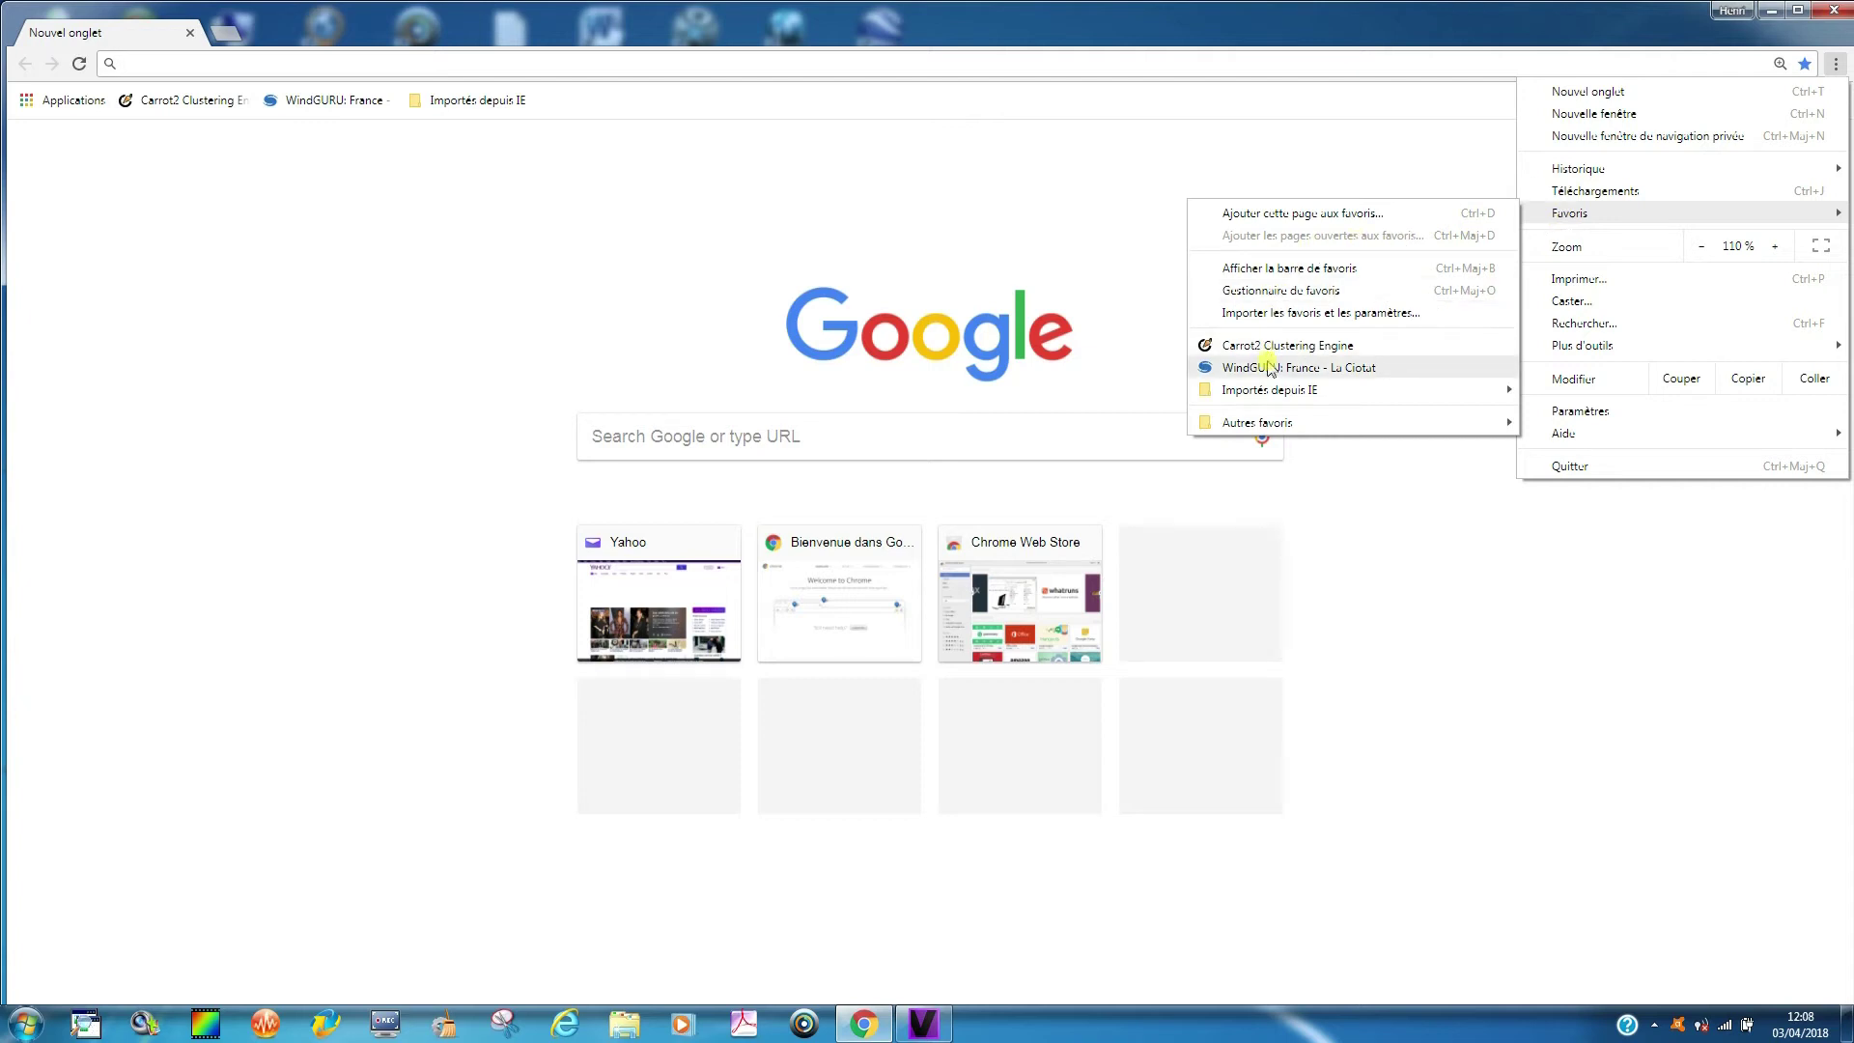
pyautogui.moveTo(1272, 392)
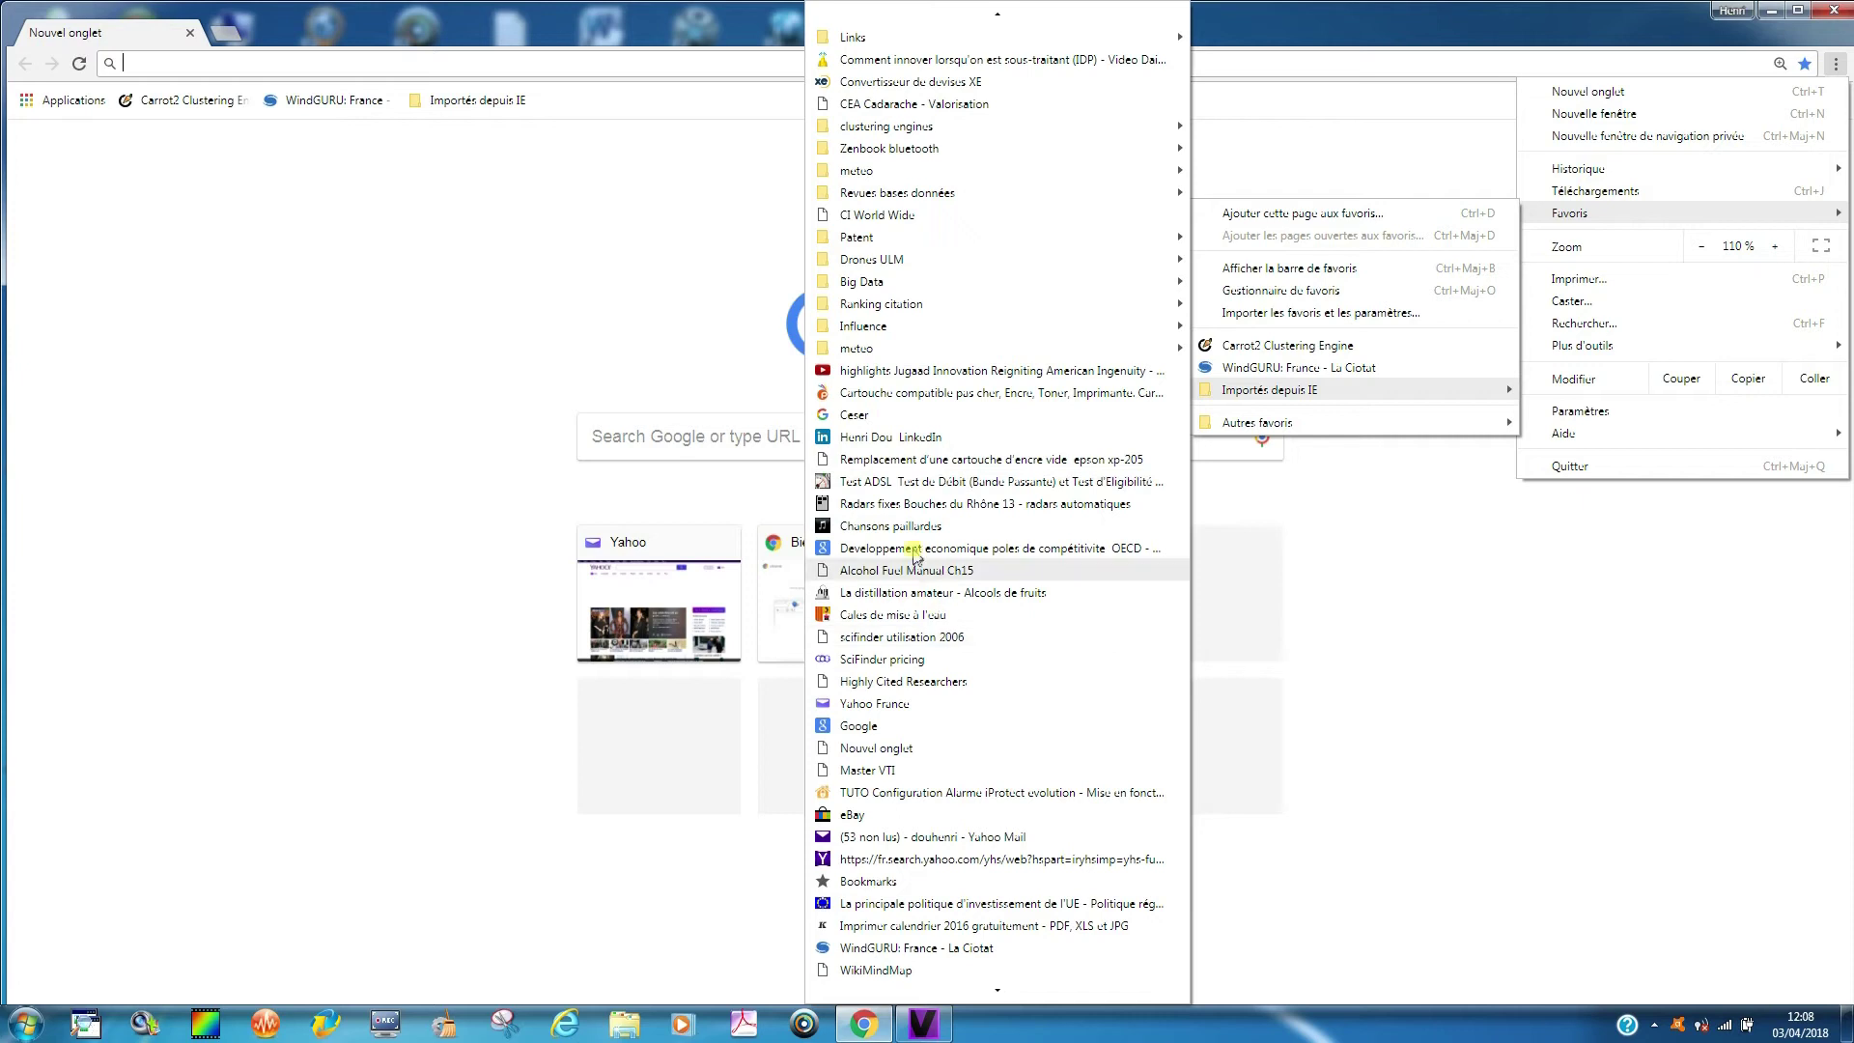
pyautogui.moveTo(832, 242)
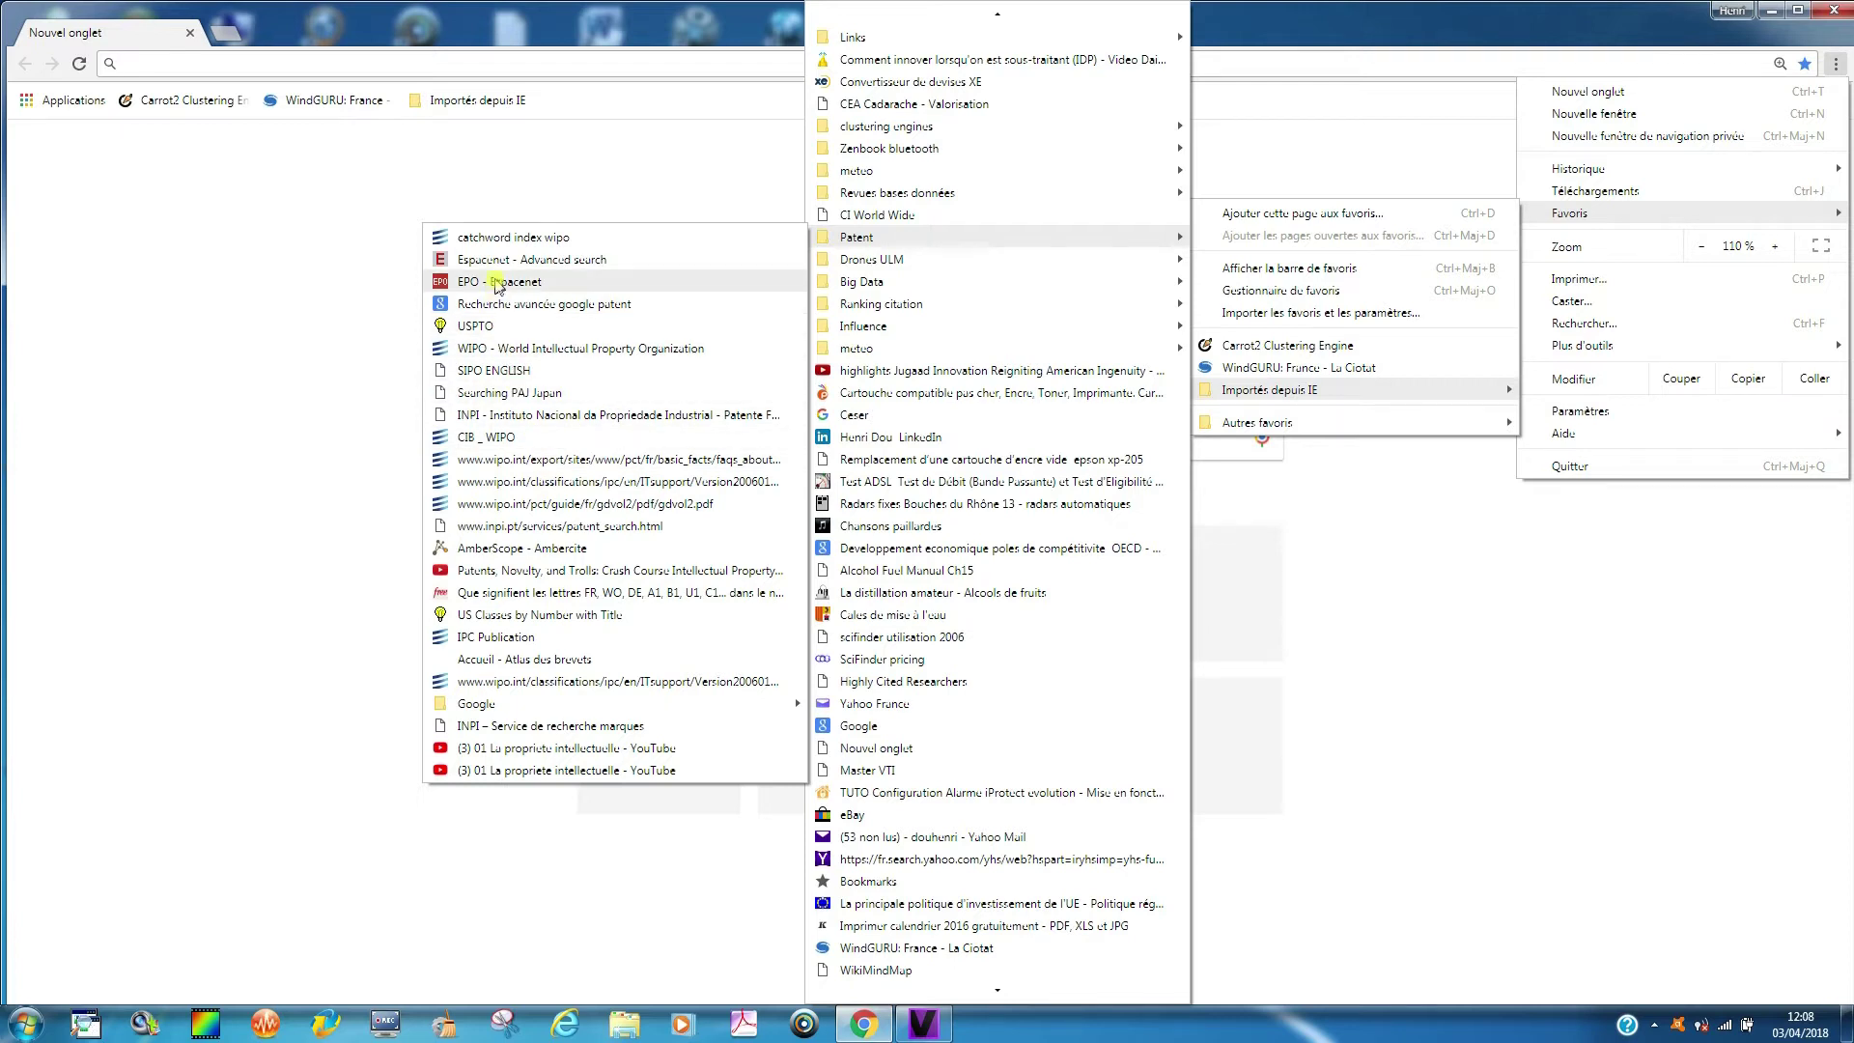
pyautogui.click(492, 260)
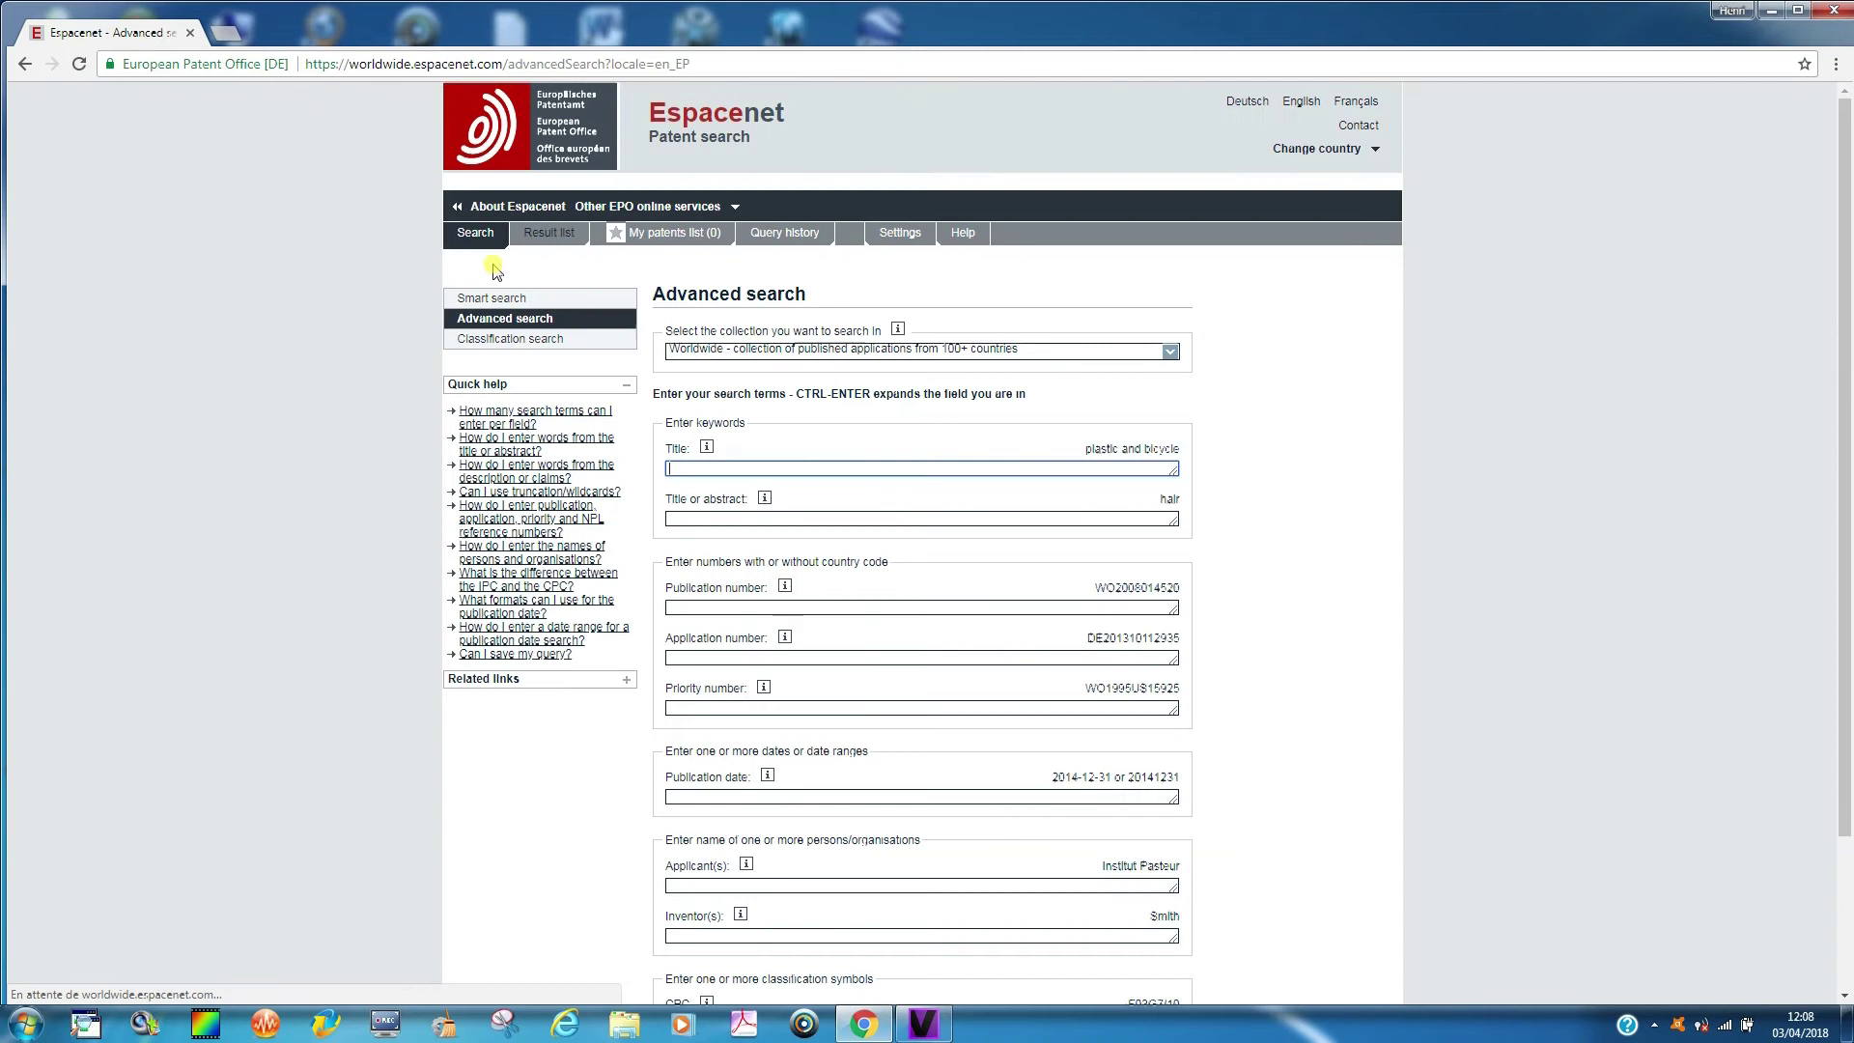
pyautogui.click(1834, 11)
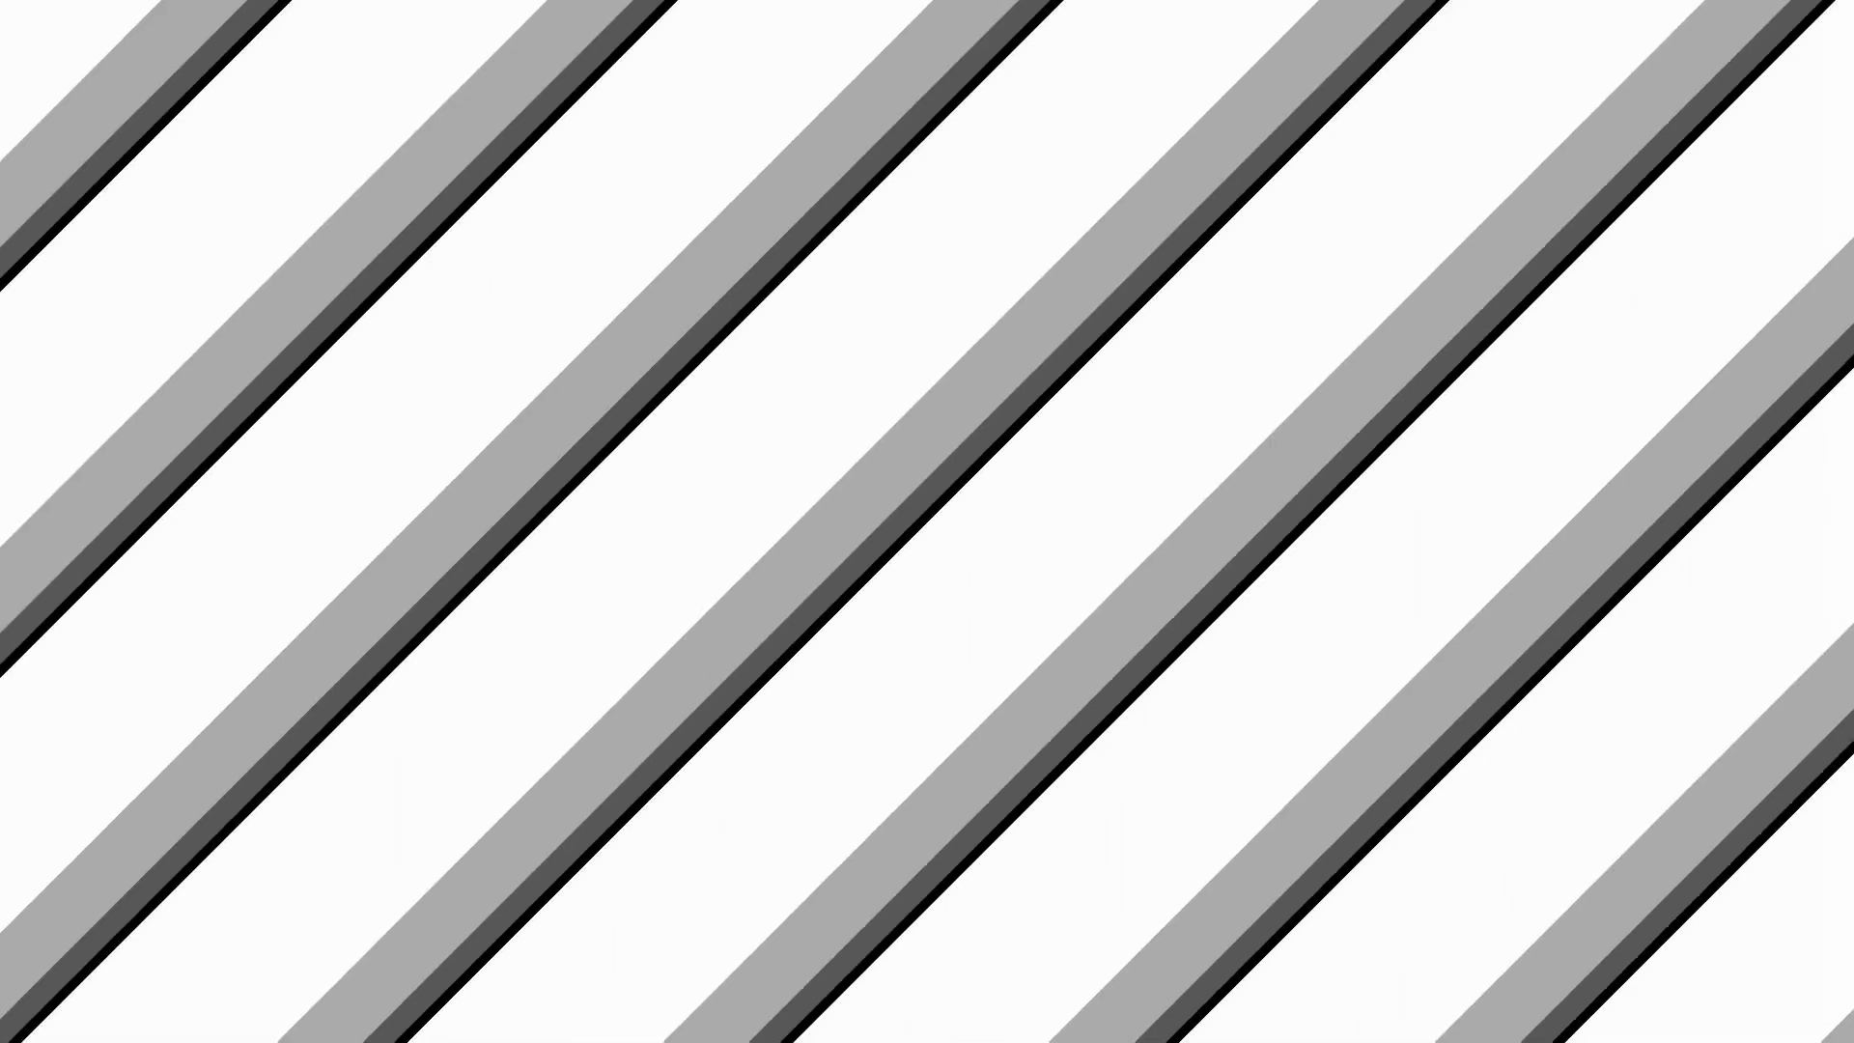
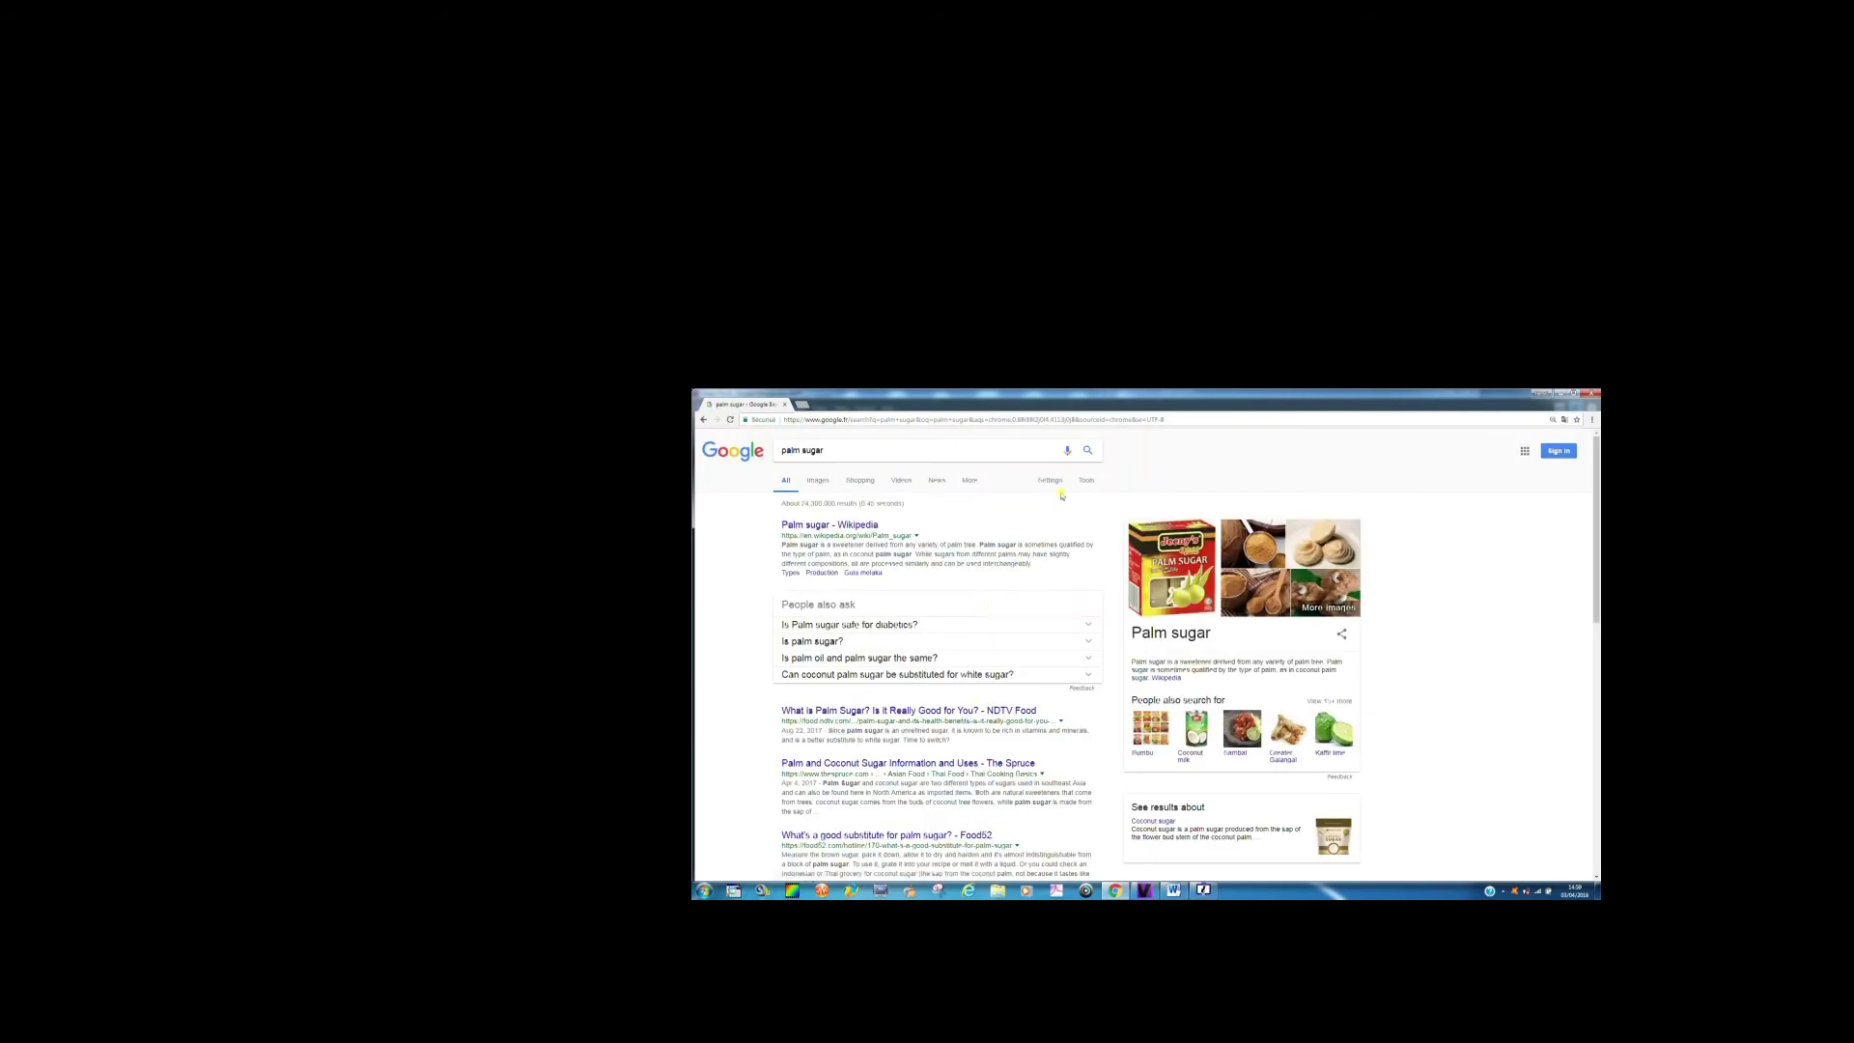
# Run an advanced search for pages containing all the words "palm sugar".
pyautogui.click(1051, 480)
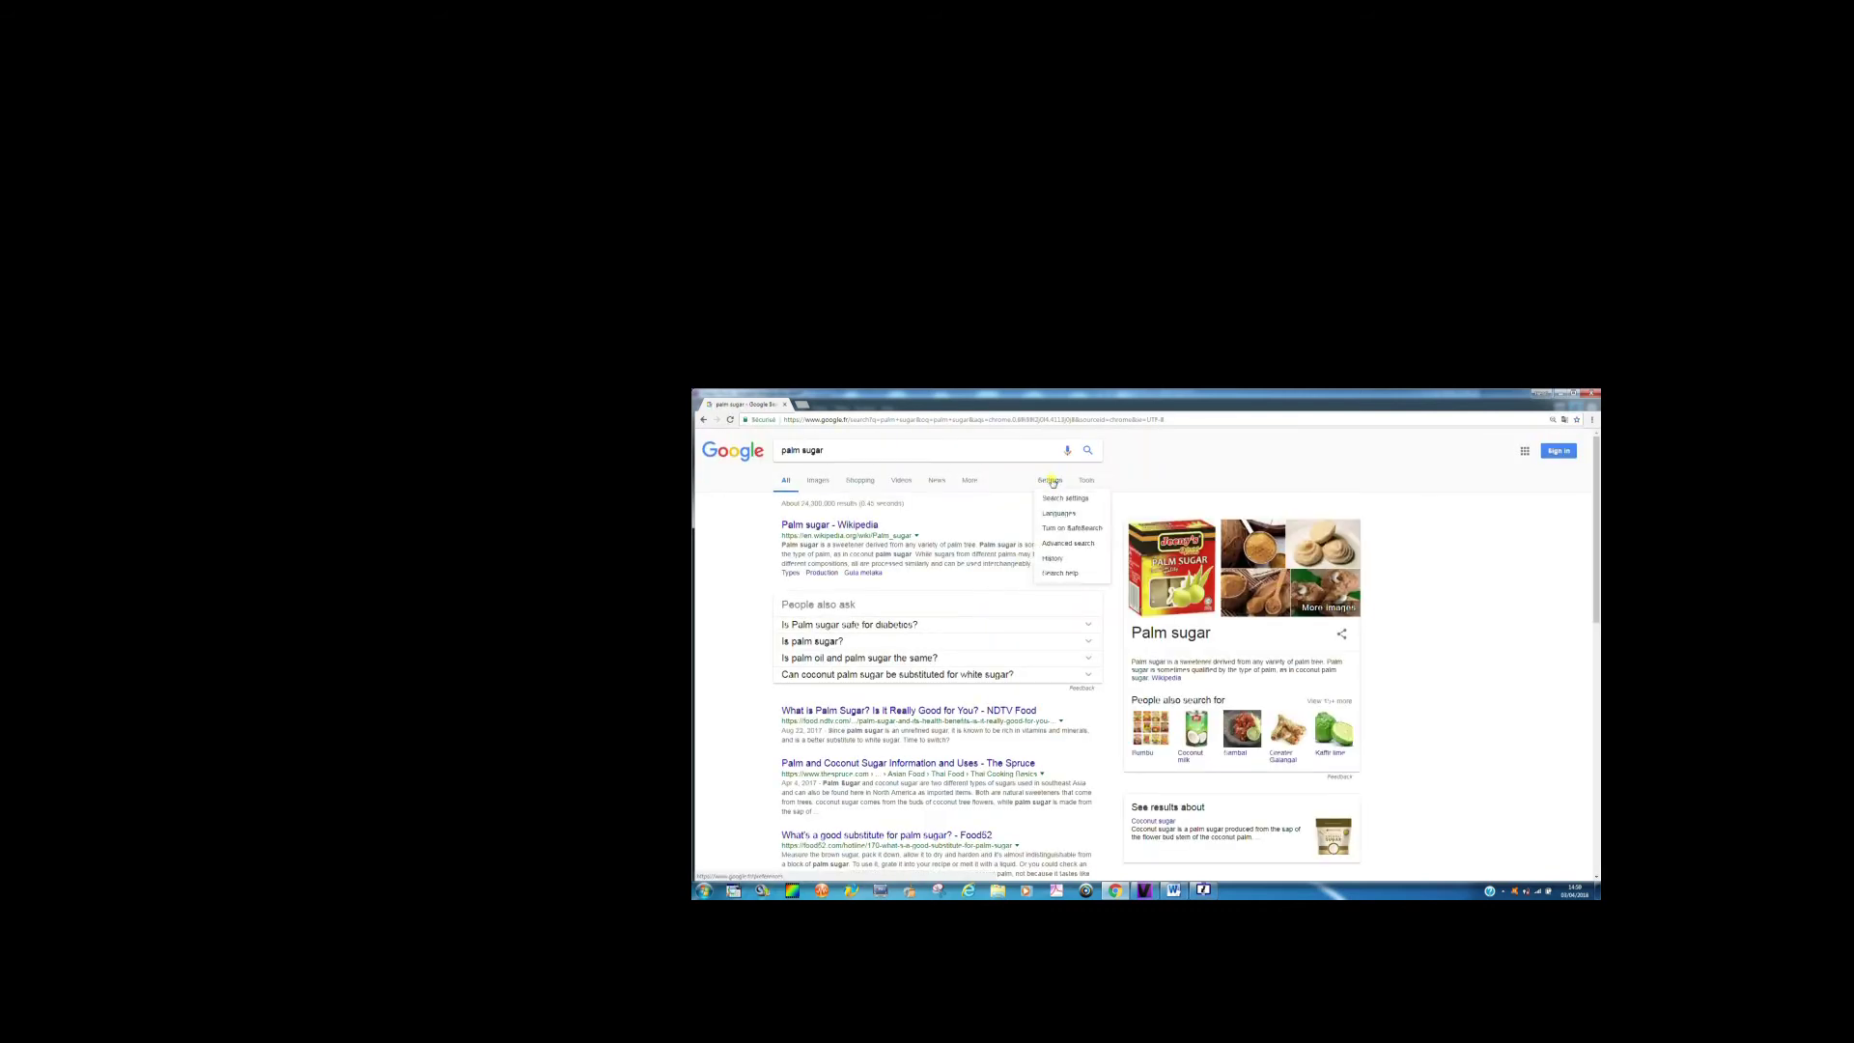
pyautogui.click(1060, 542)
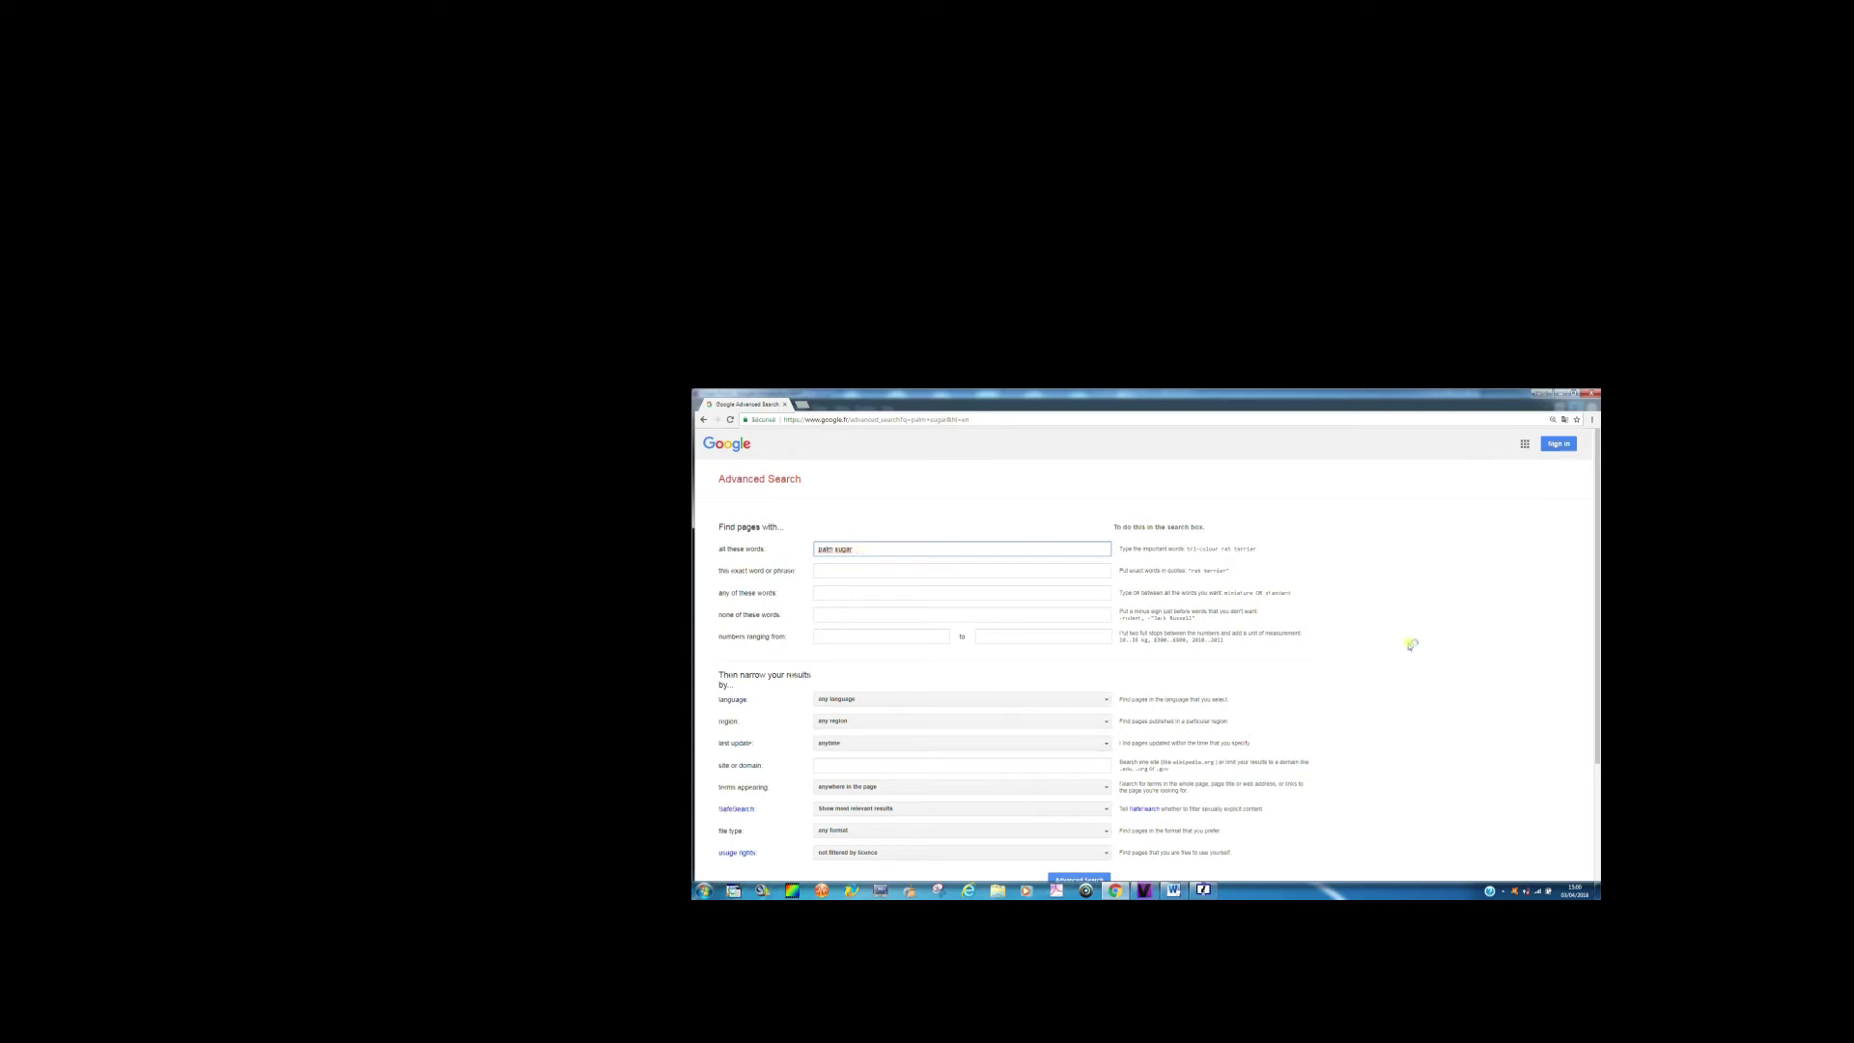
pyautogui.scroll(-1, 1052, 829)
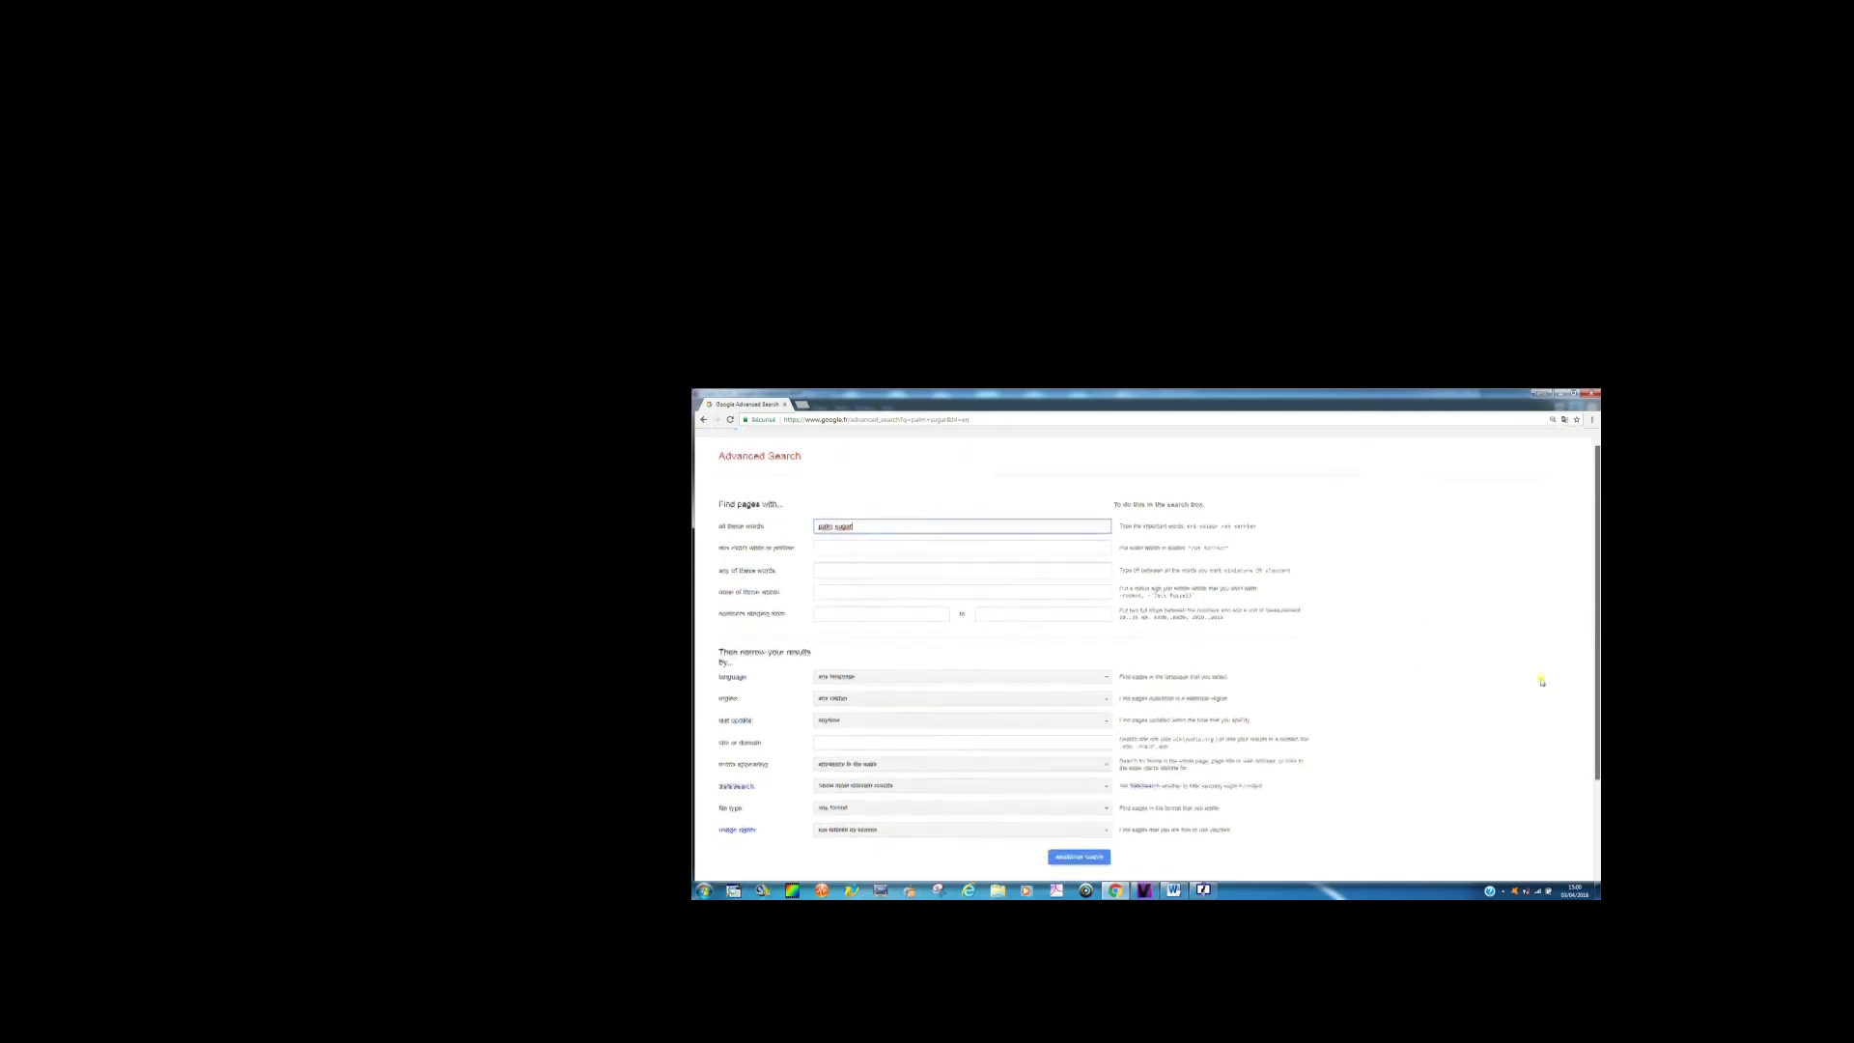
pyautogui.click(1069, 843)
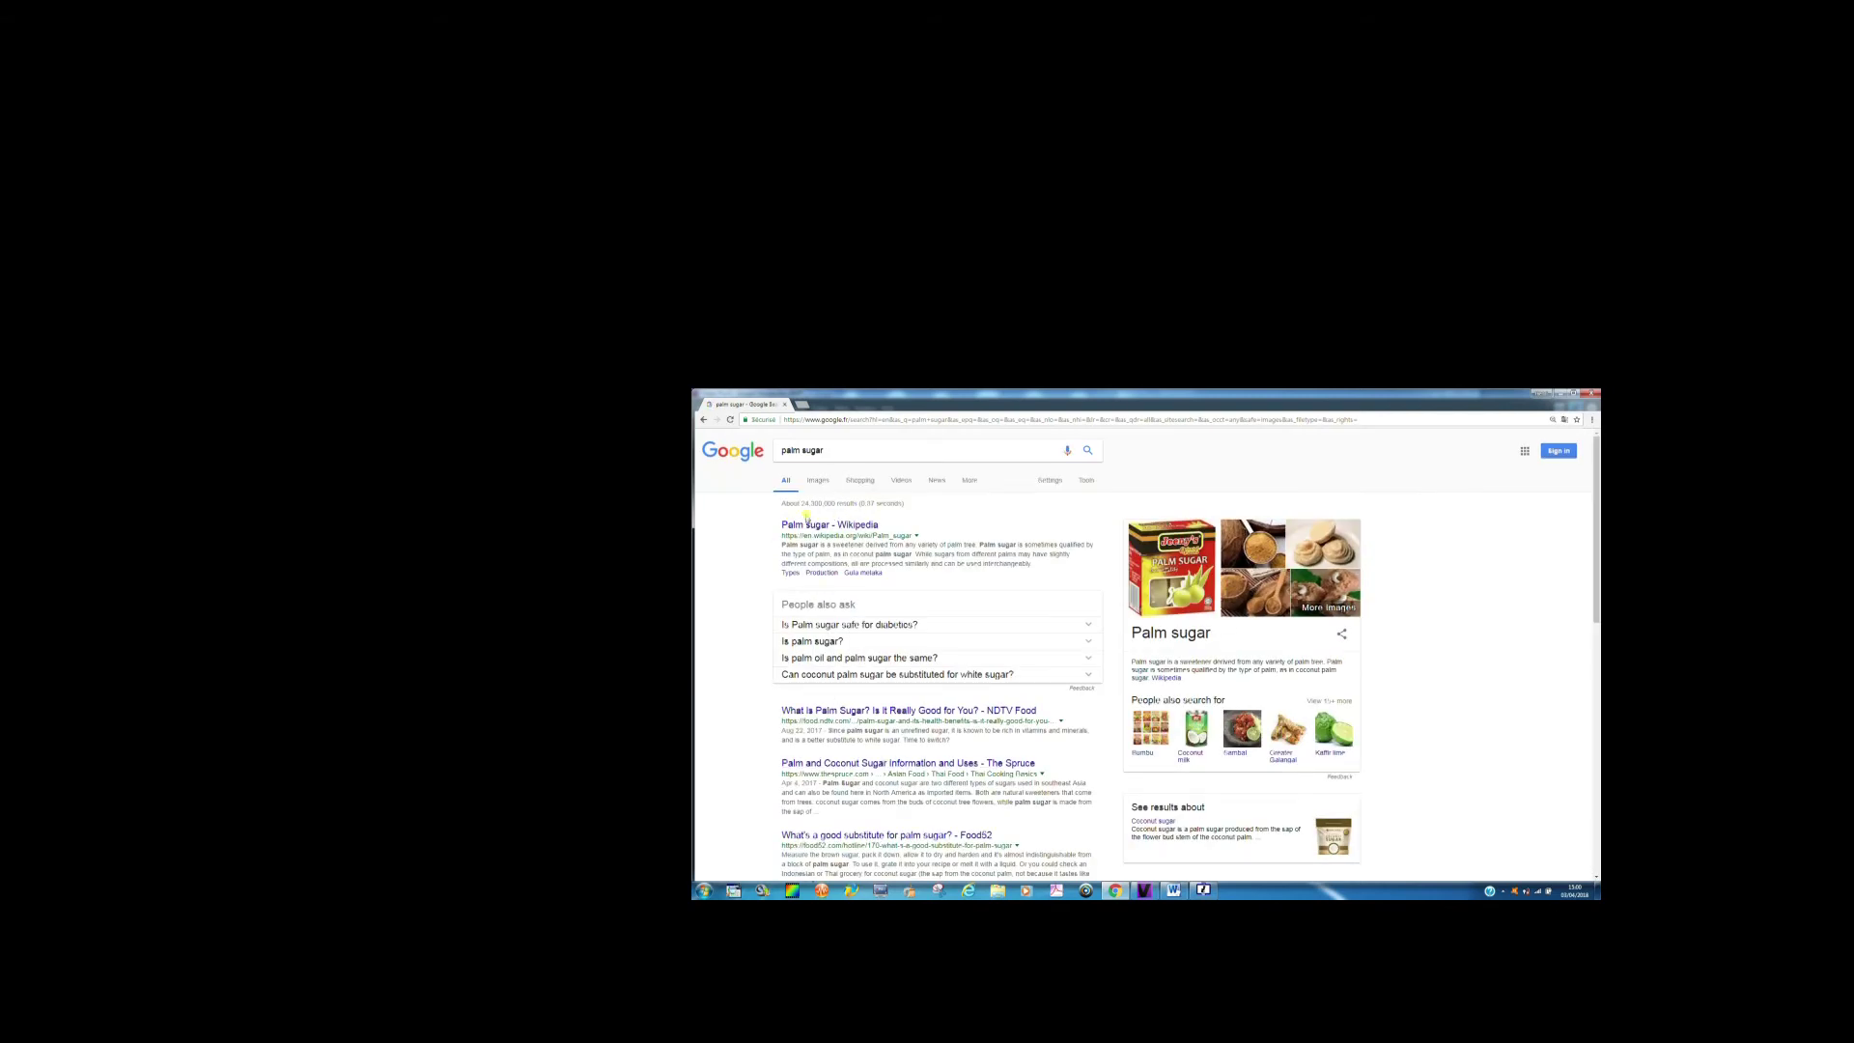
# Return to the advanced search form and clear the words required on all pages.
pyautogui.click(1049, 479)
pyautogui.click(1056, 543)
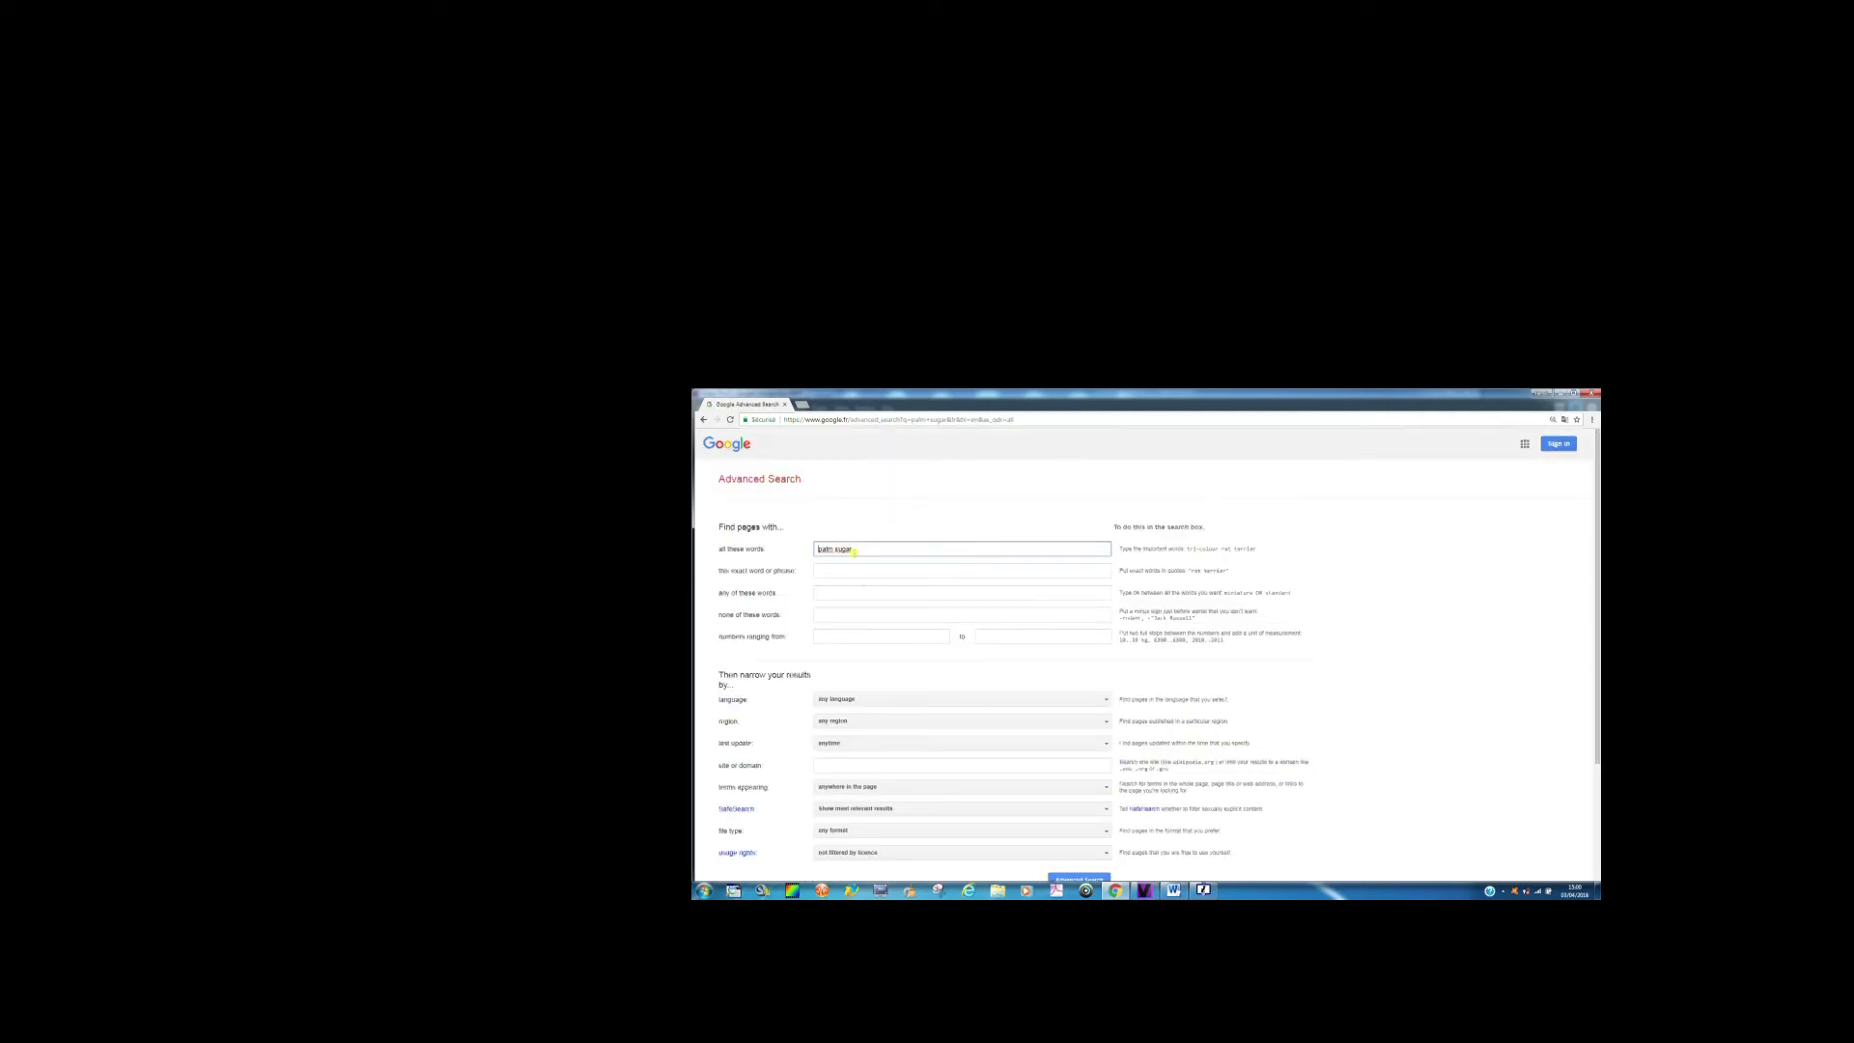
pyautogui.press('BackSpace')
pyautogui.press('BackSpace')
pyautogui.press('BackSpace')
pyautogui.press('BackSpace')
pyautogui.press('BackSpace')
pyautogui.press('BackSpace')
pyautogui.press('BackSpace')
pyautogui.press('BackSpace')
# Search for pages containing the exact phrase "palm sugar" with the advanced search form.
pyautogui.click(842, 572)
pyautogui.write('palm sugar')
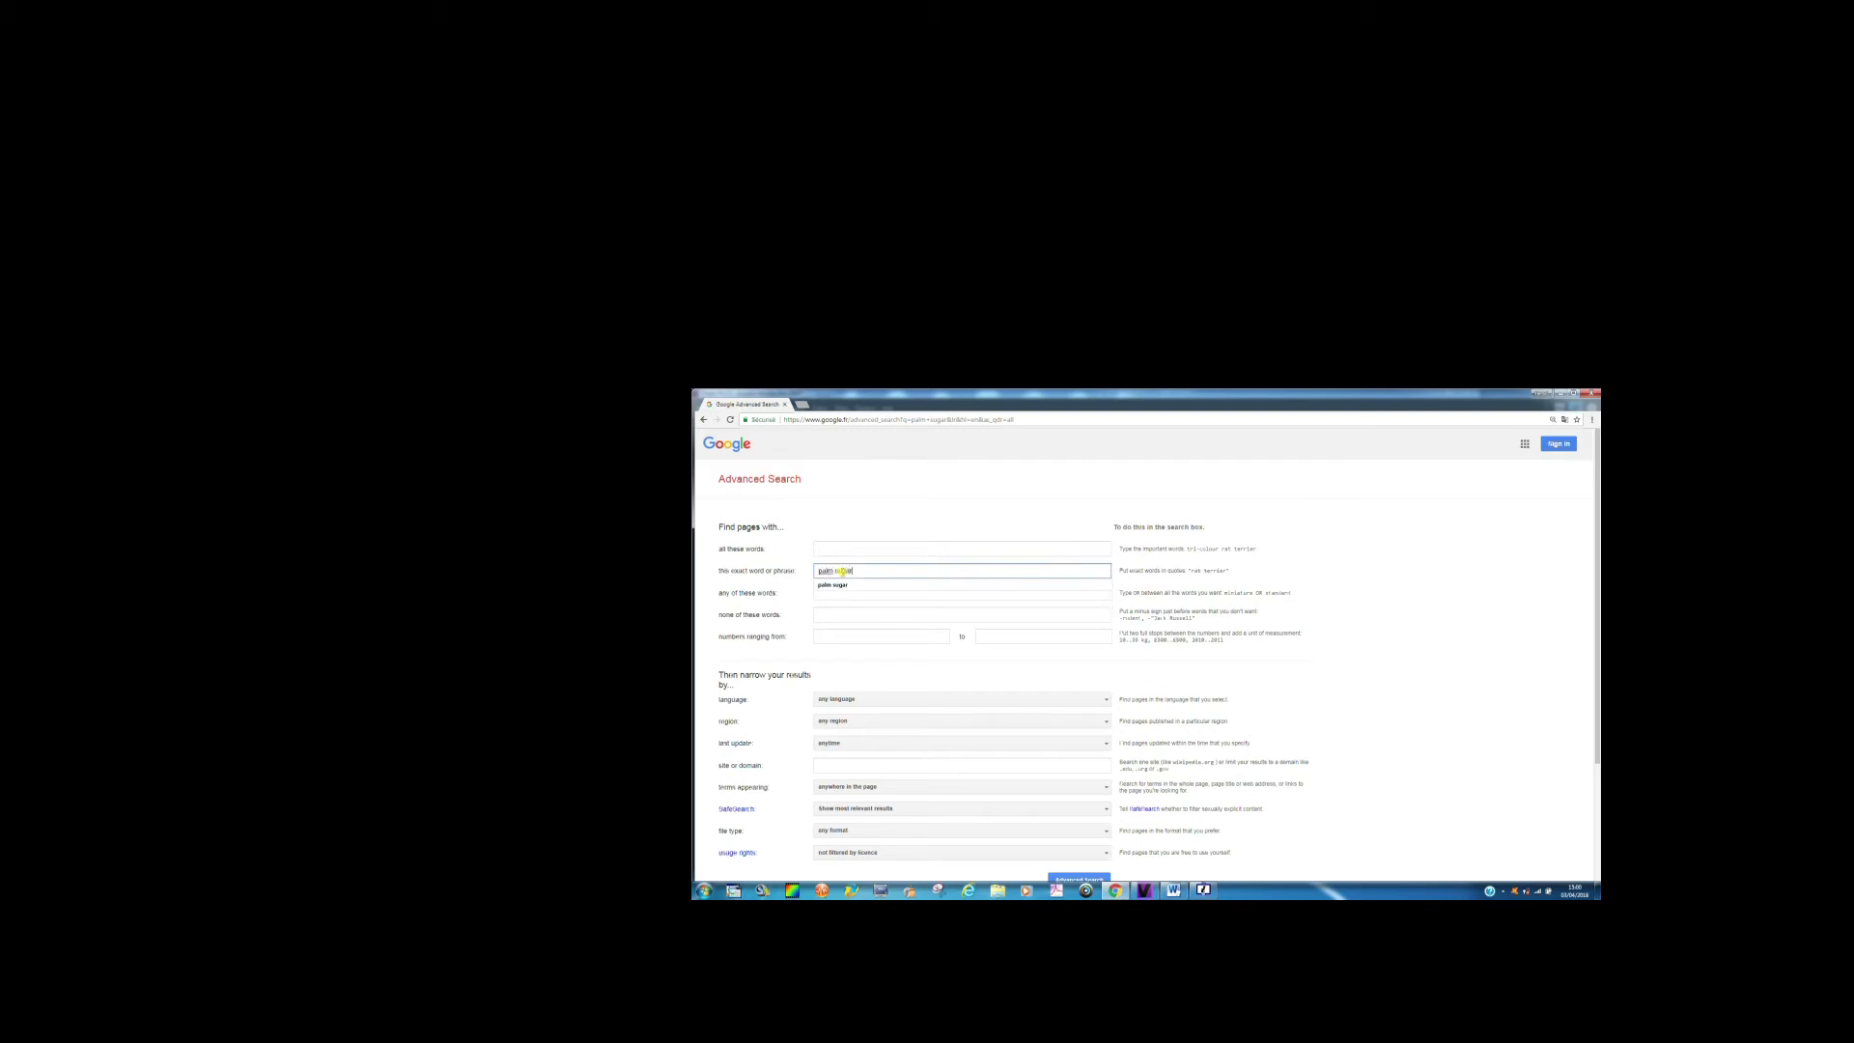
pyautogui.moveTo(1595, 584); pyautogui.dragTo(1582, 647)
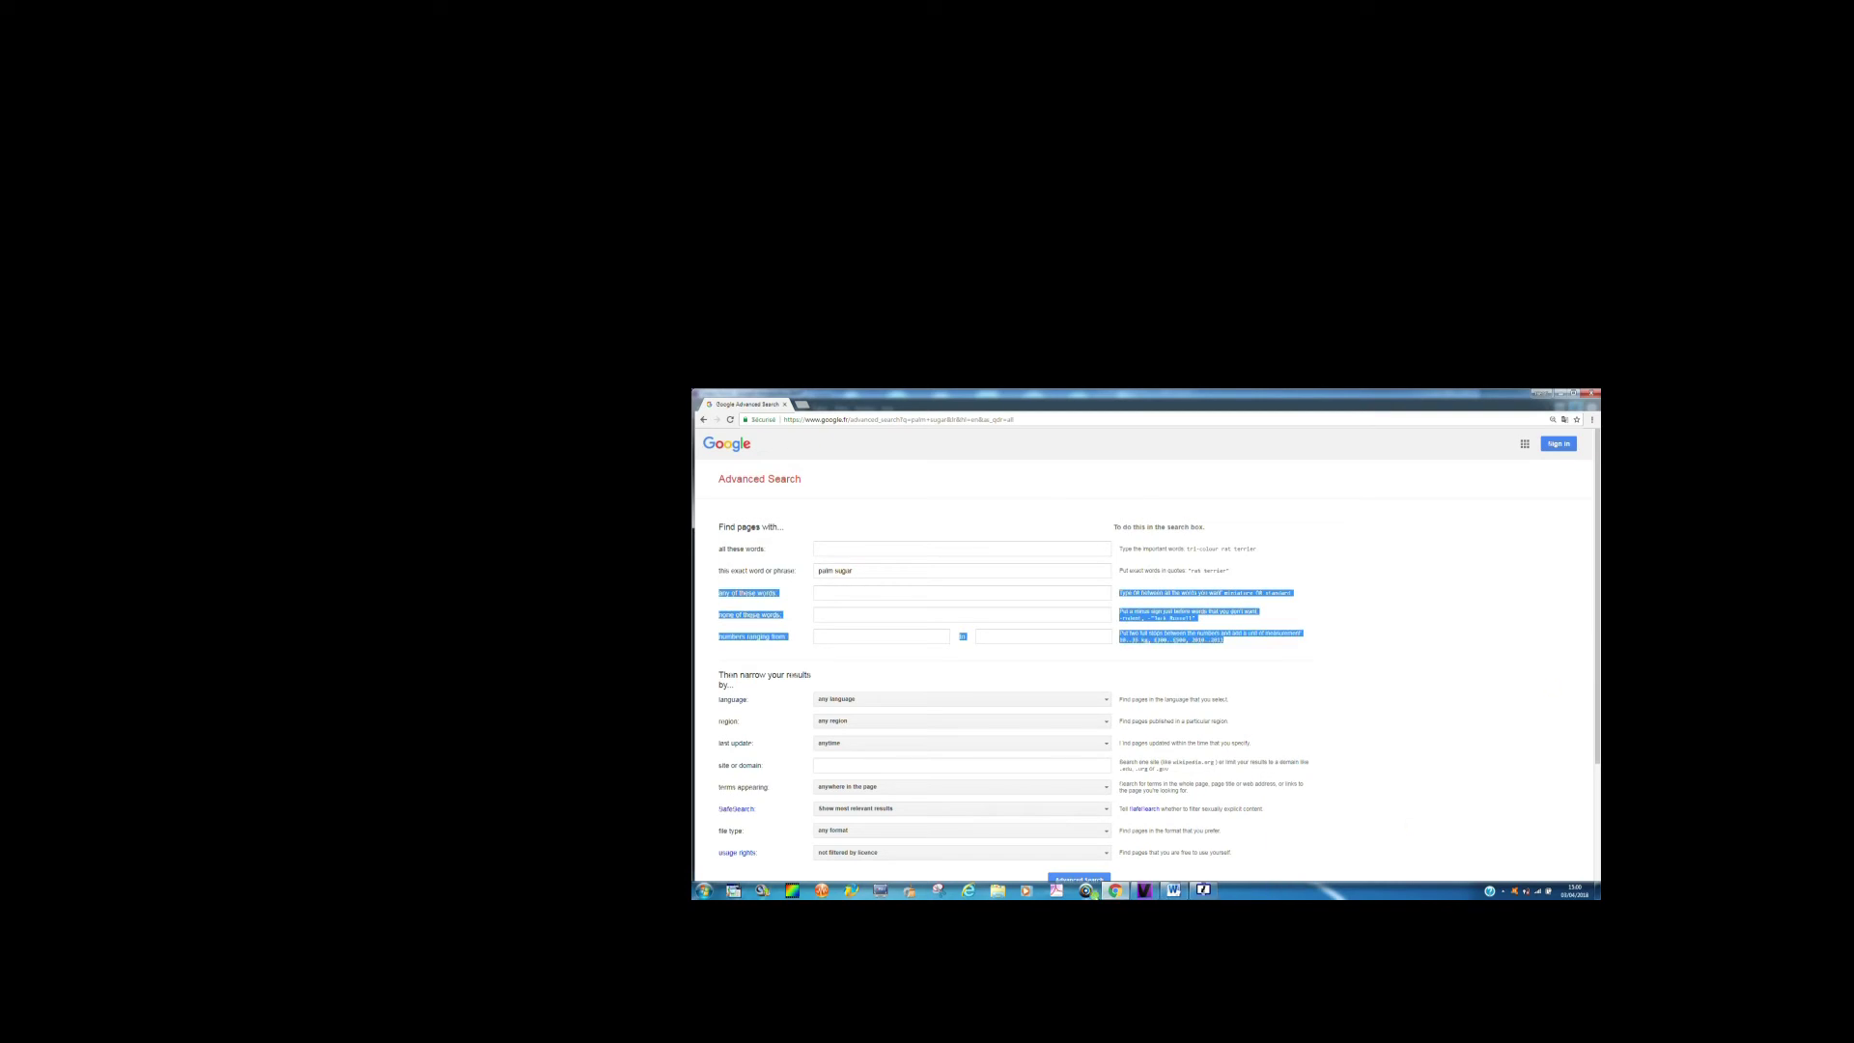
pyautogui.click(1086, 878)
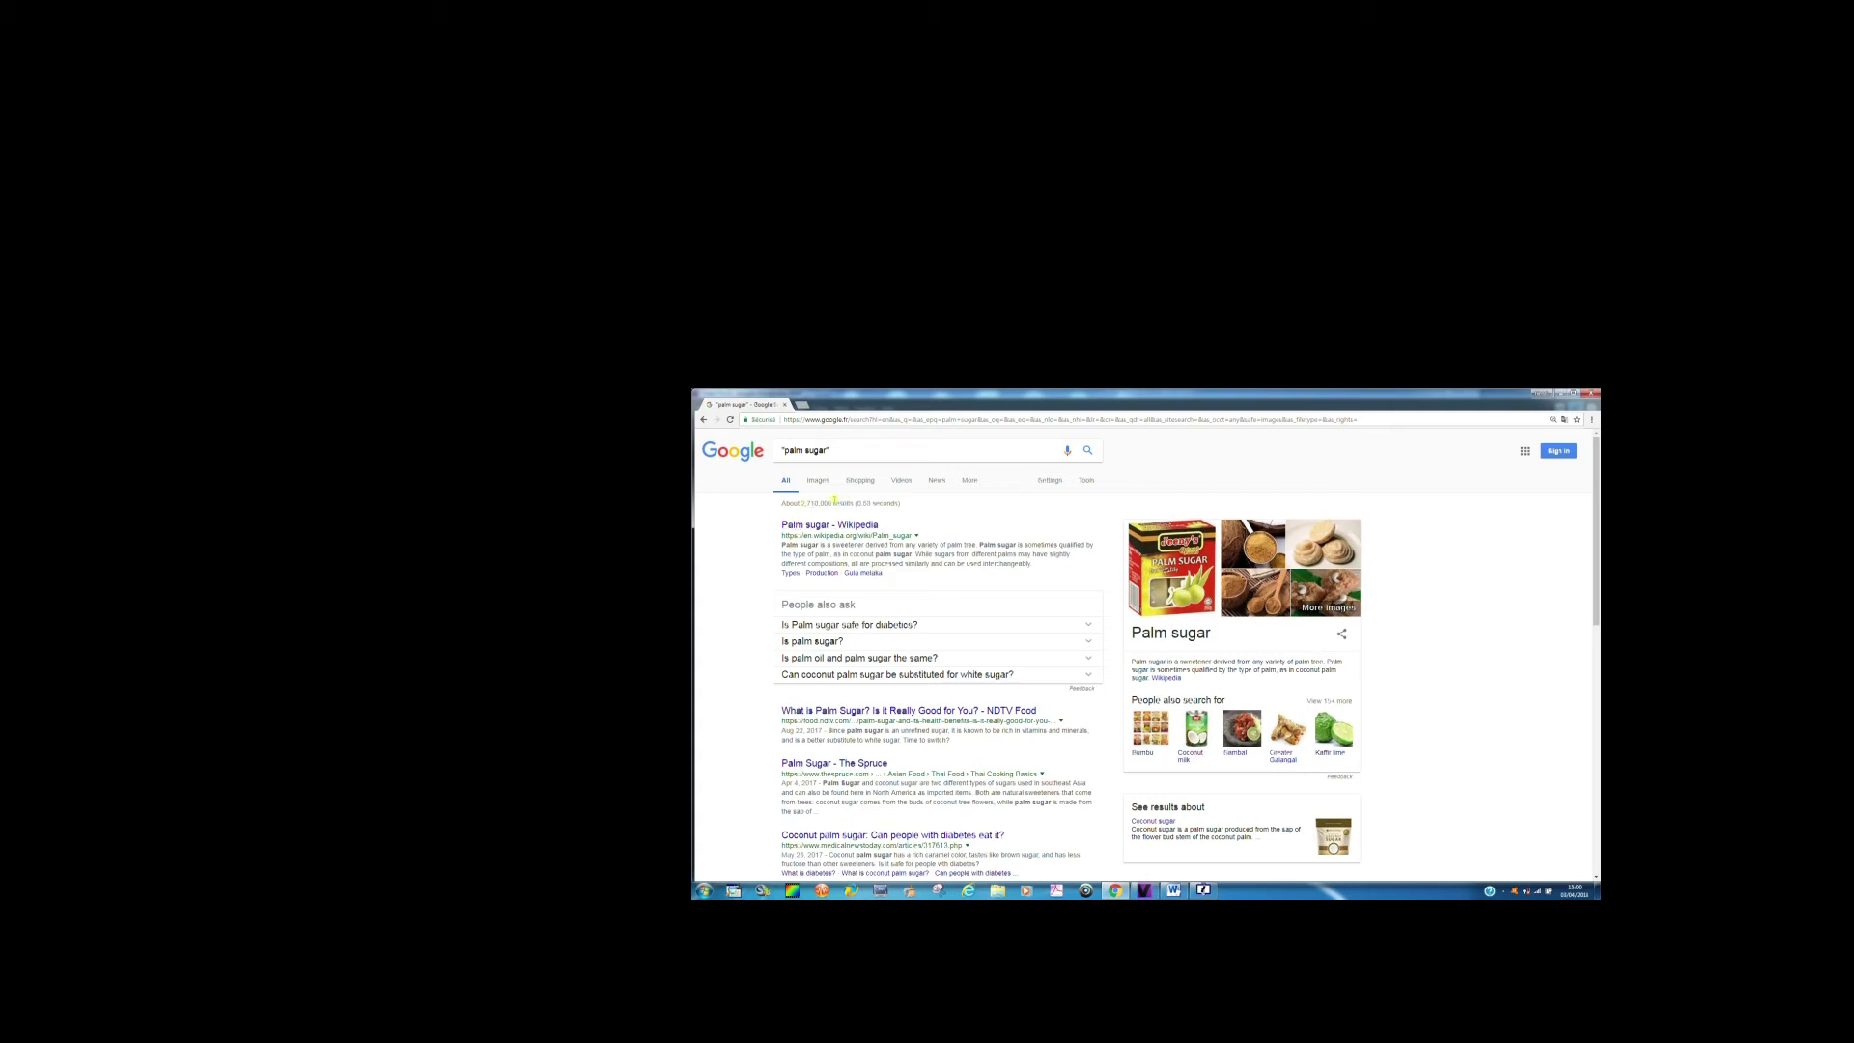
# Reopen the advanced search form and remove the exact phrase from it.
pyautogui.click(1052, 481)
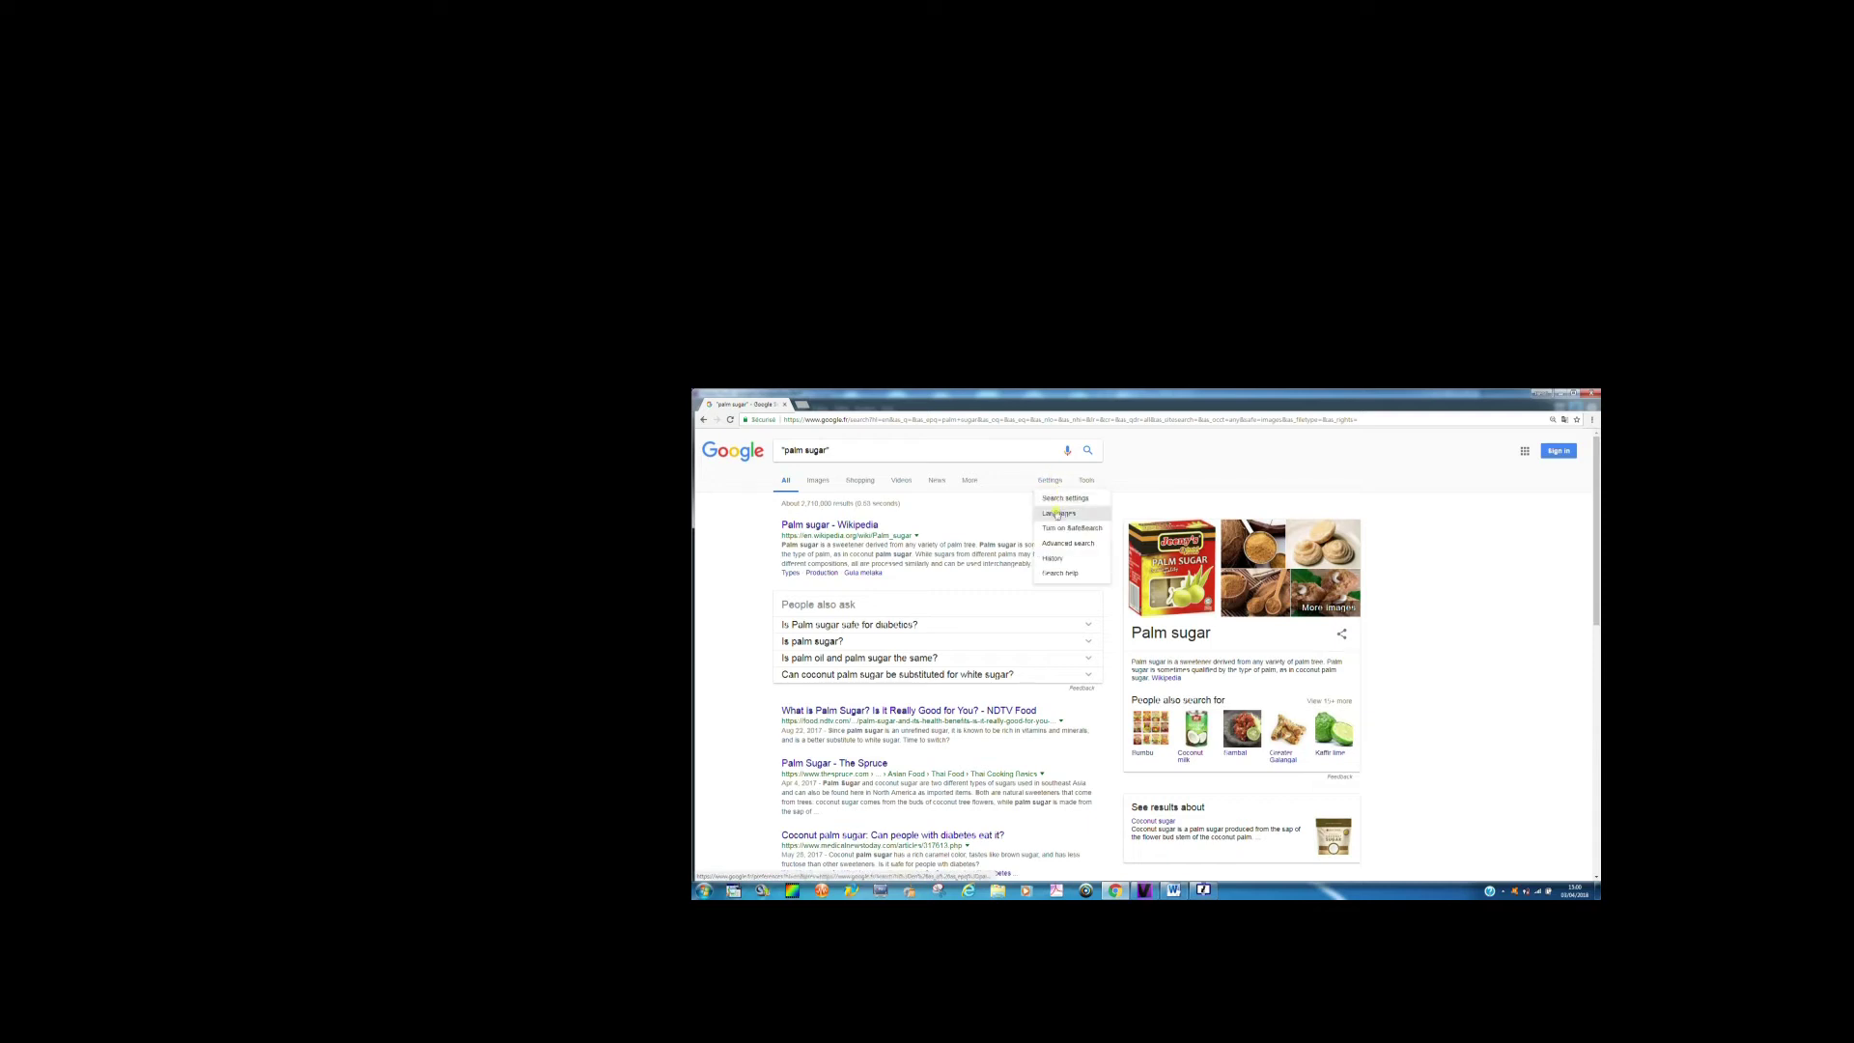
pyautogui.click(1067, 542)
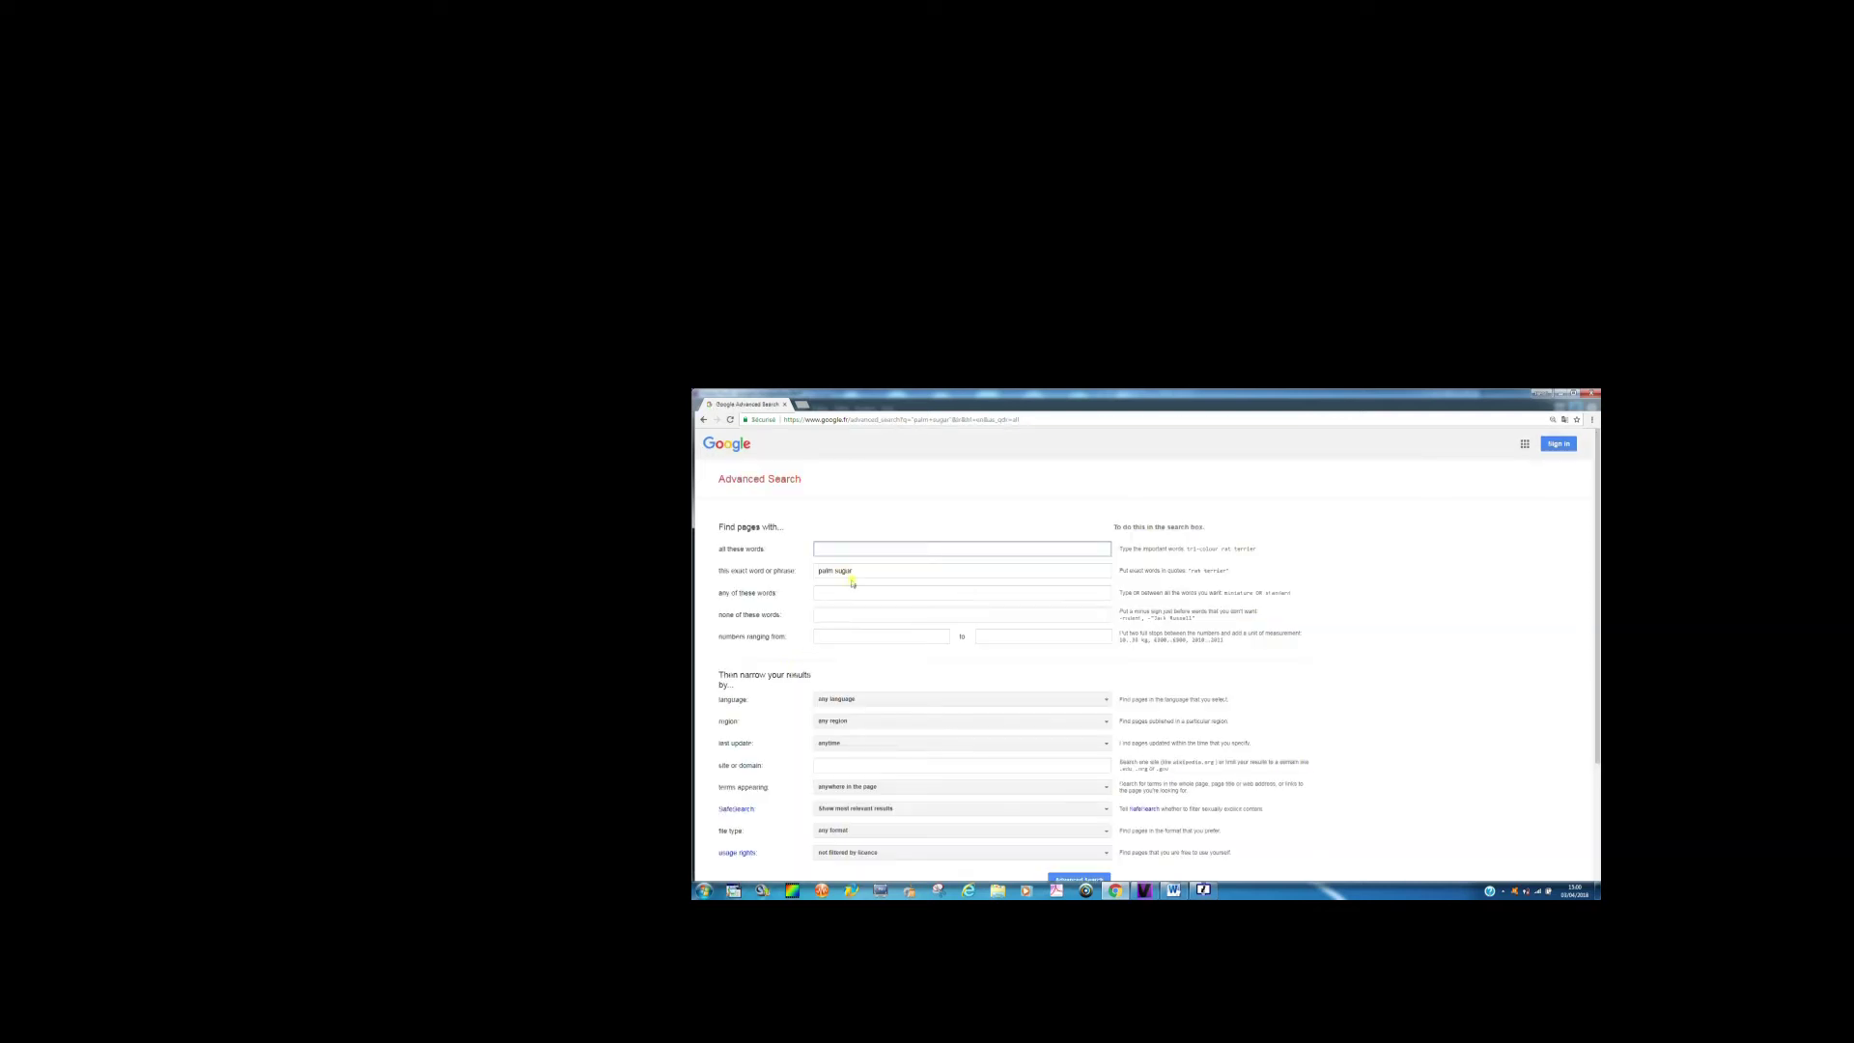
pyautogui.click(856, 570)
pyautogui.press('BackSpace')
pyautogui.press('BackSpace')
pyautogui.press('BackSpace')
pyautogui.press('BackSpace')
pyautogui.press('BackSpace')
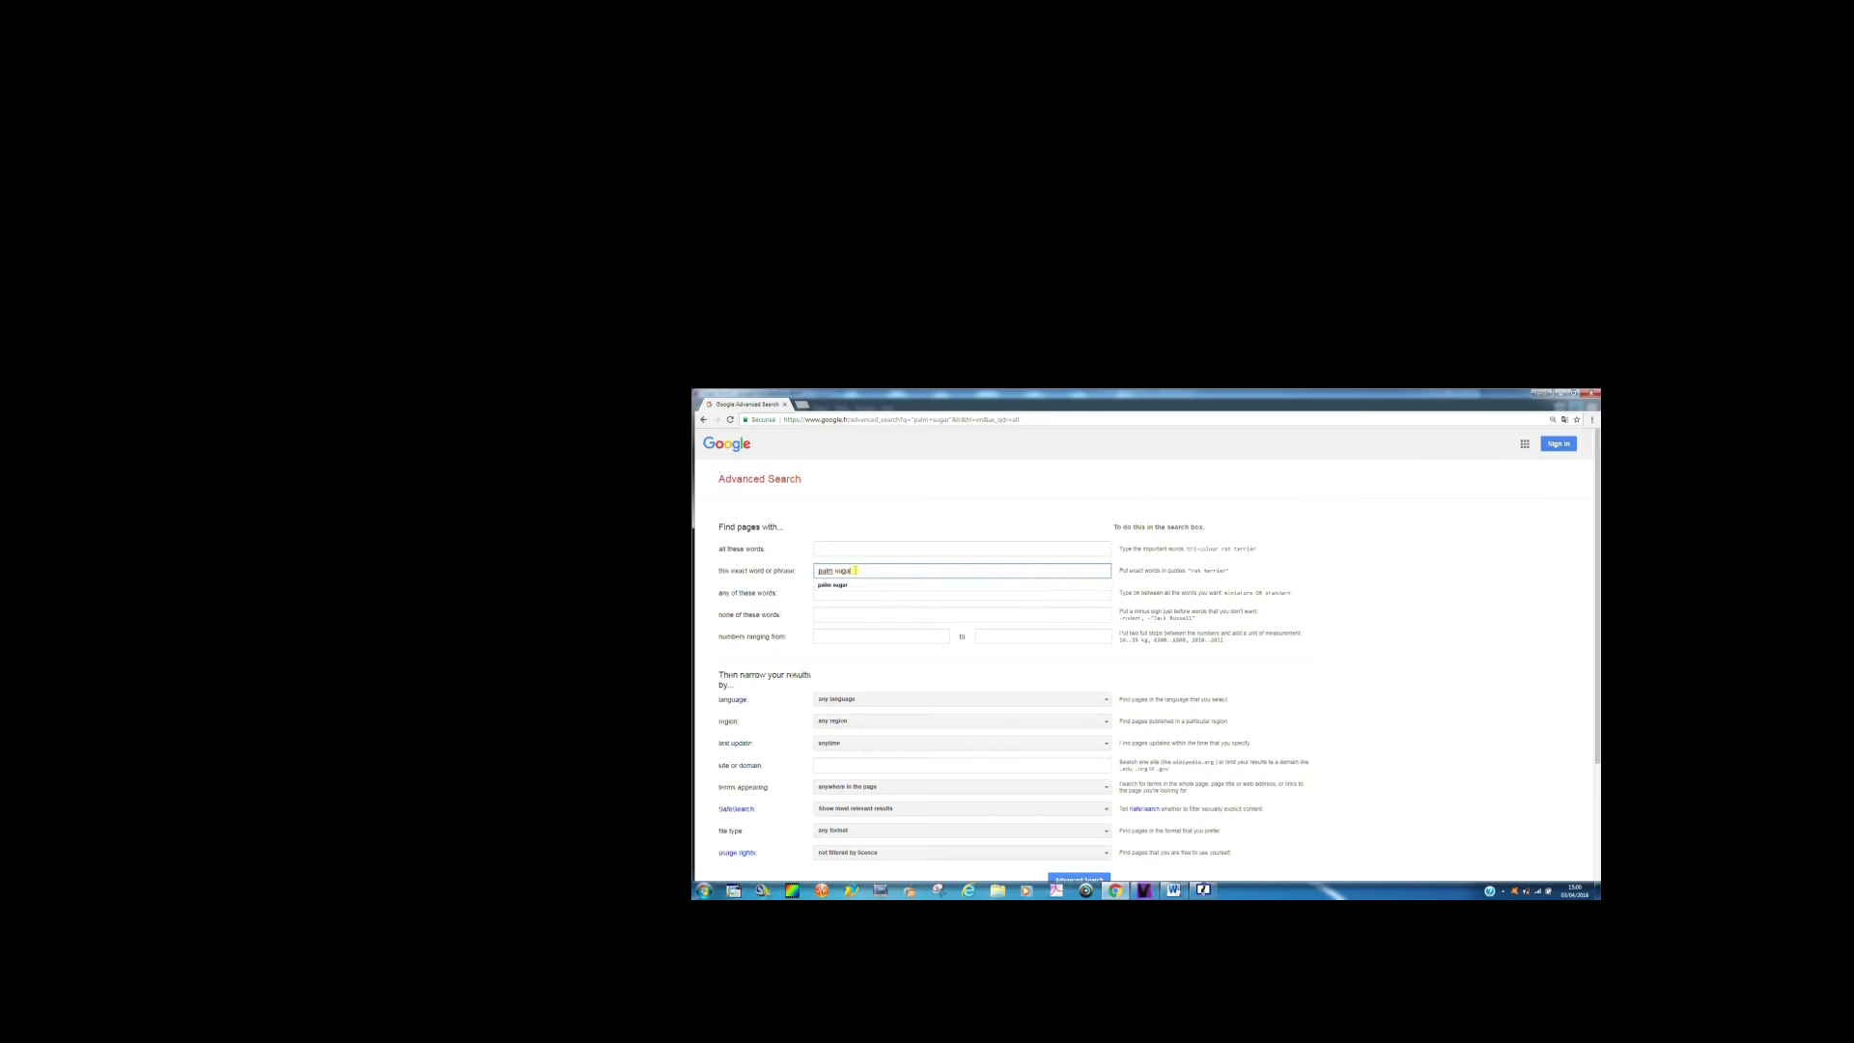
pyautogui.press('BackSpace')
pyautogui.press('BackSpace')
pyautogui.press('BackSpace')
# Search for pages that contain the word "sugar" and exclude the word "palm".
pyautogui.click(834, 551)
pyautogui.write('sugar')
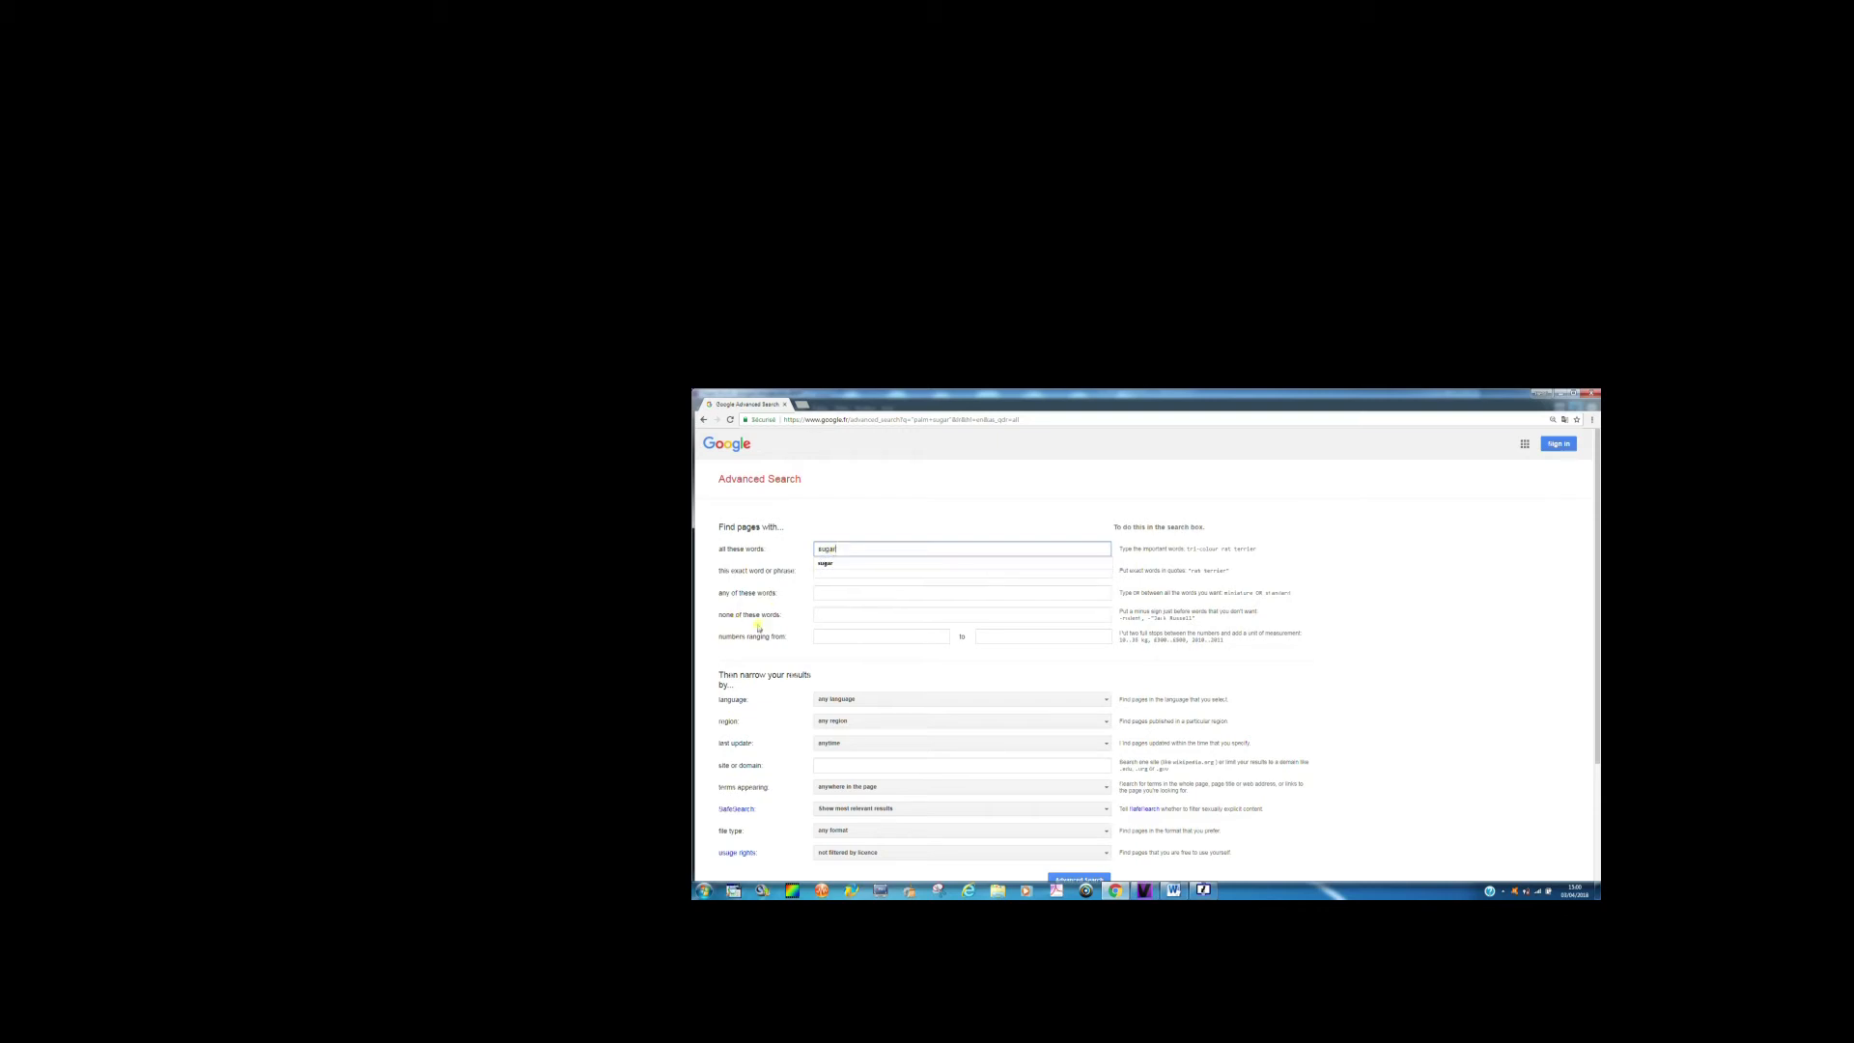
pyautogui.click(825, 615)
pyautogui.write('palm')
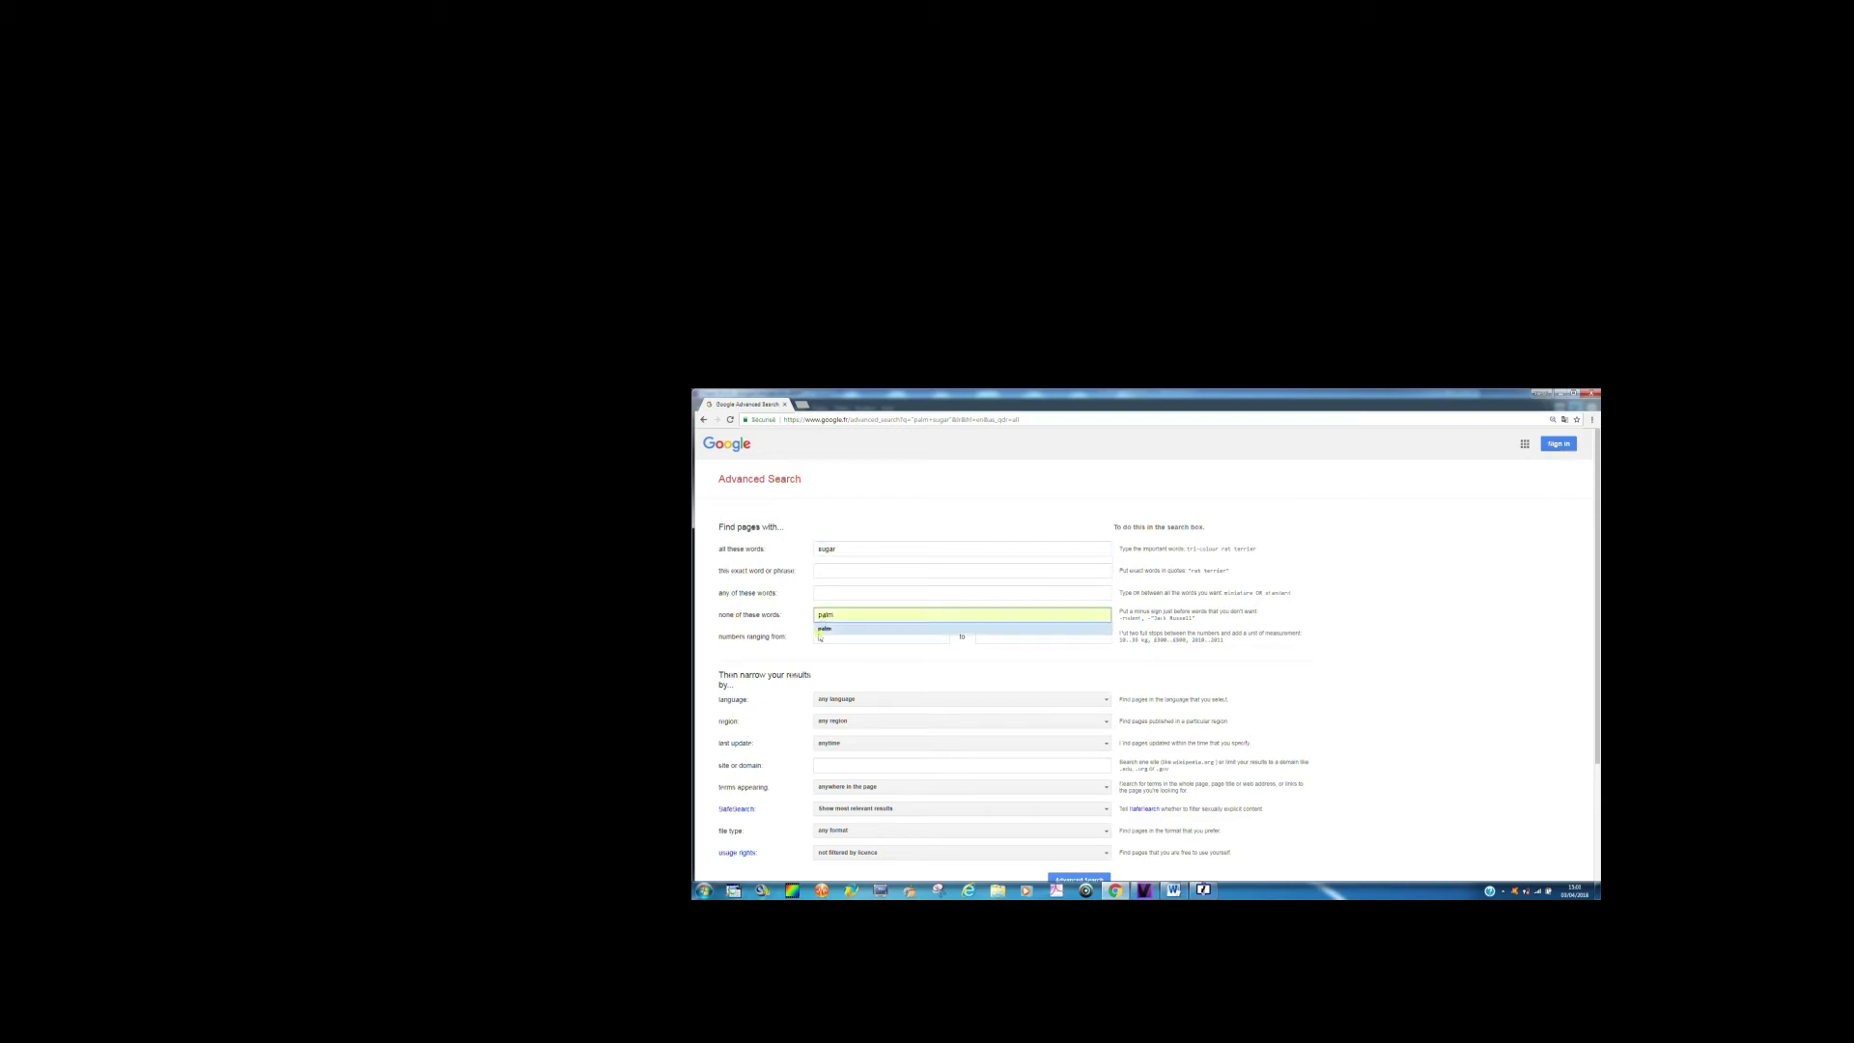
pyautogui.click(1060, 879)
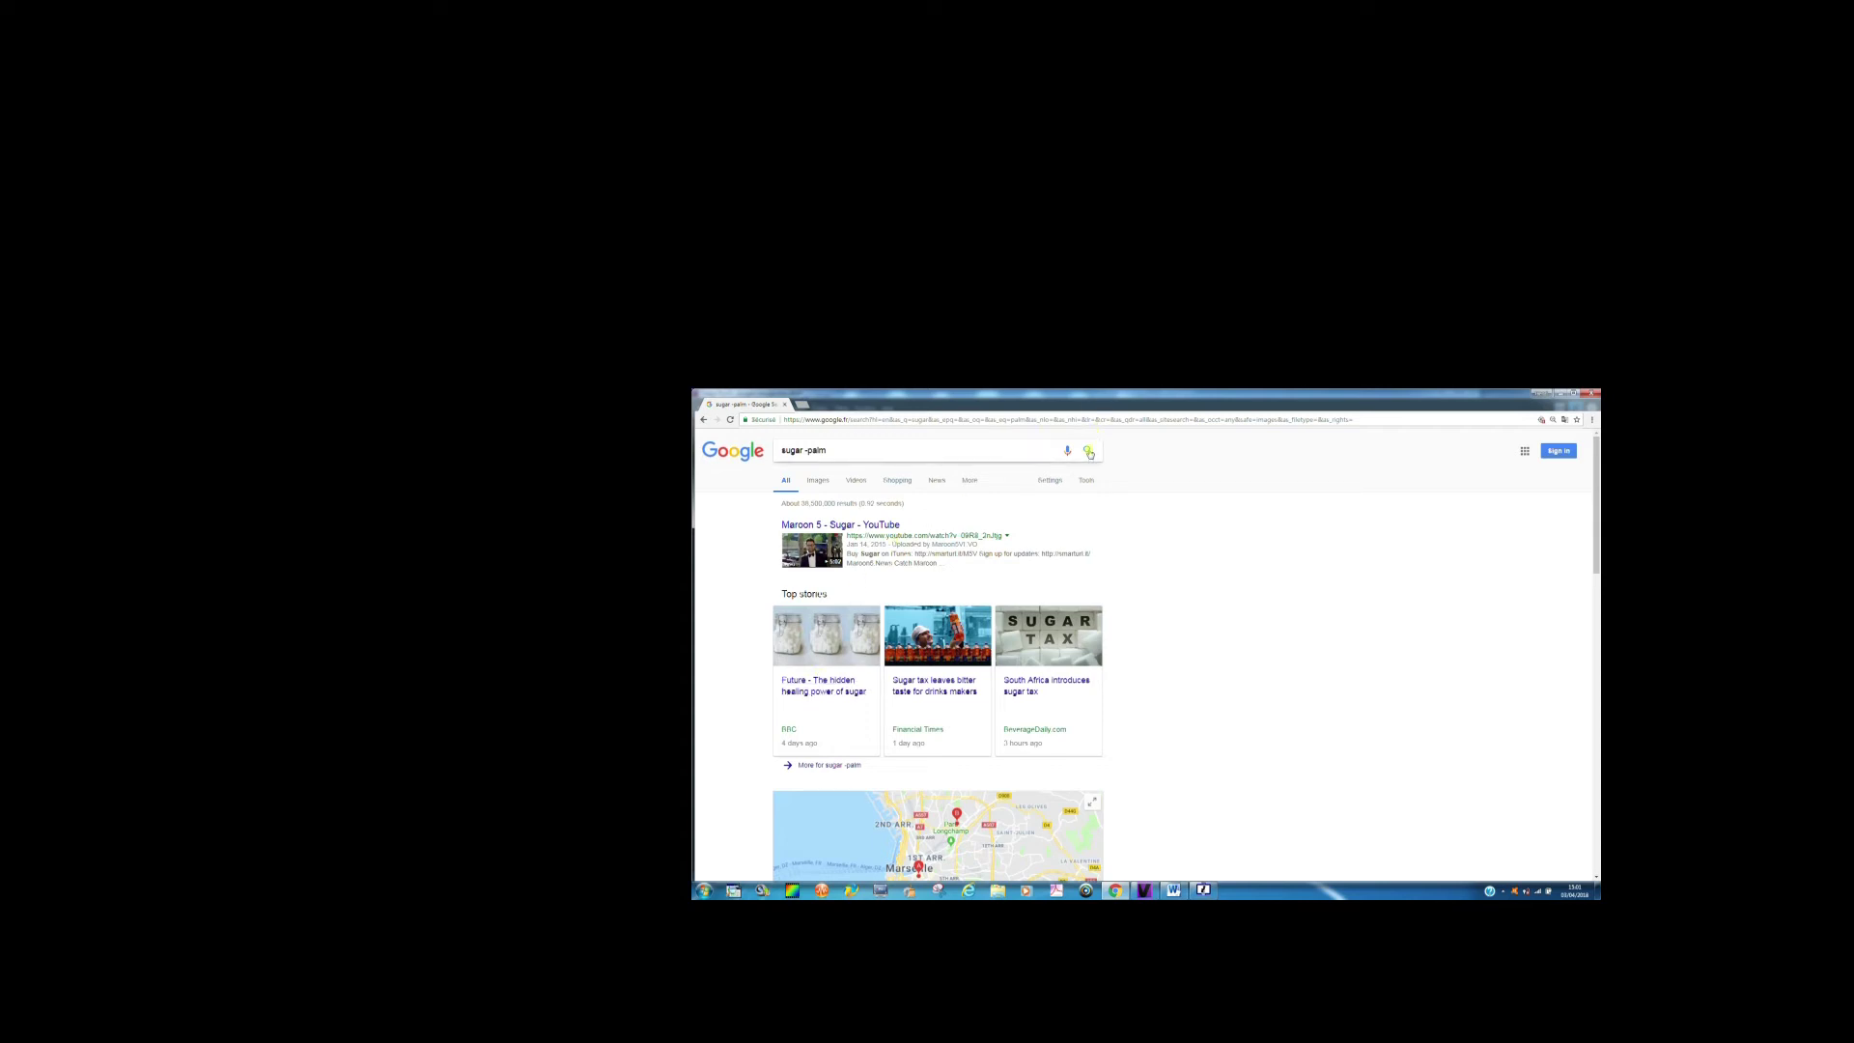
# Reverse the advanced search criteria to require "palm" and exclude "sugar", and run the search.
pyautogui.click(1049, 480)
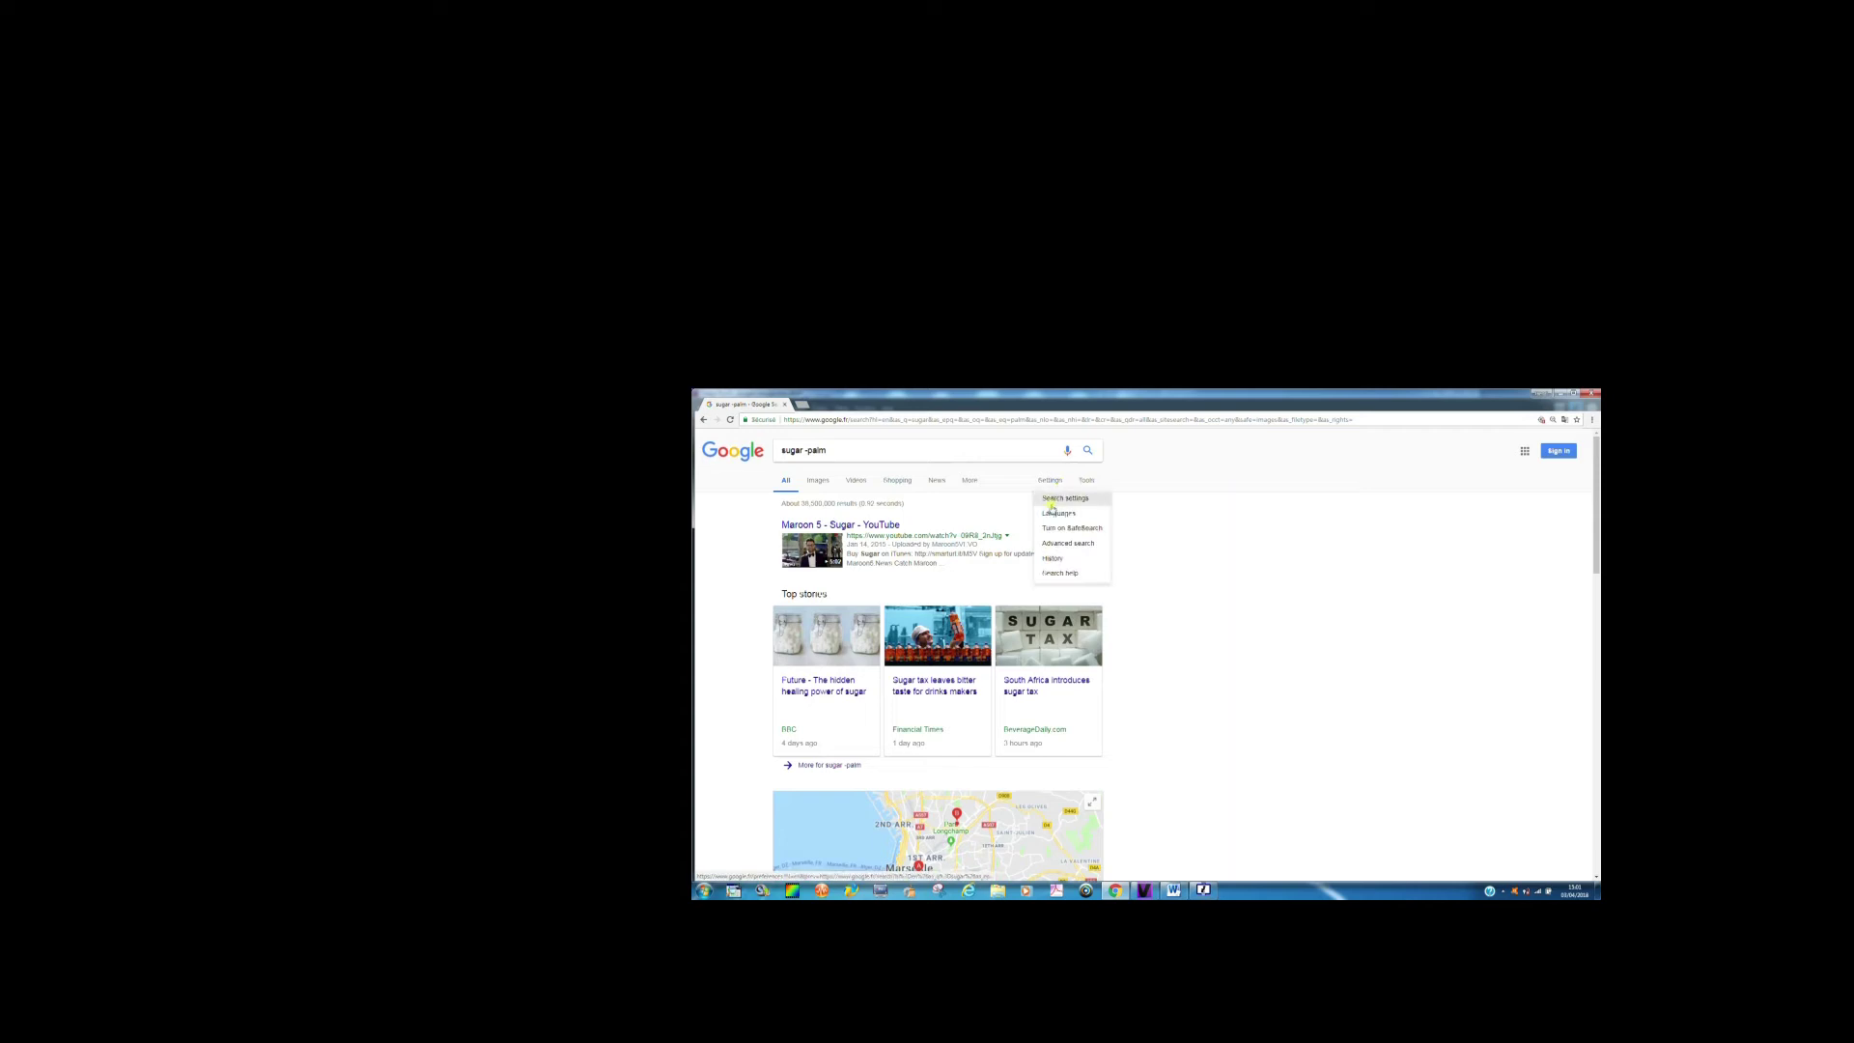
pyautogui.click(1049, 544)
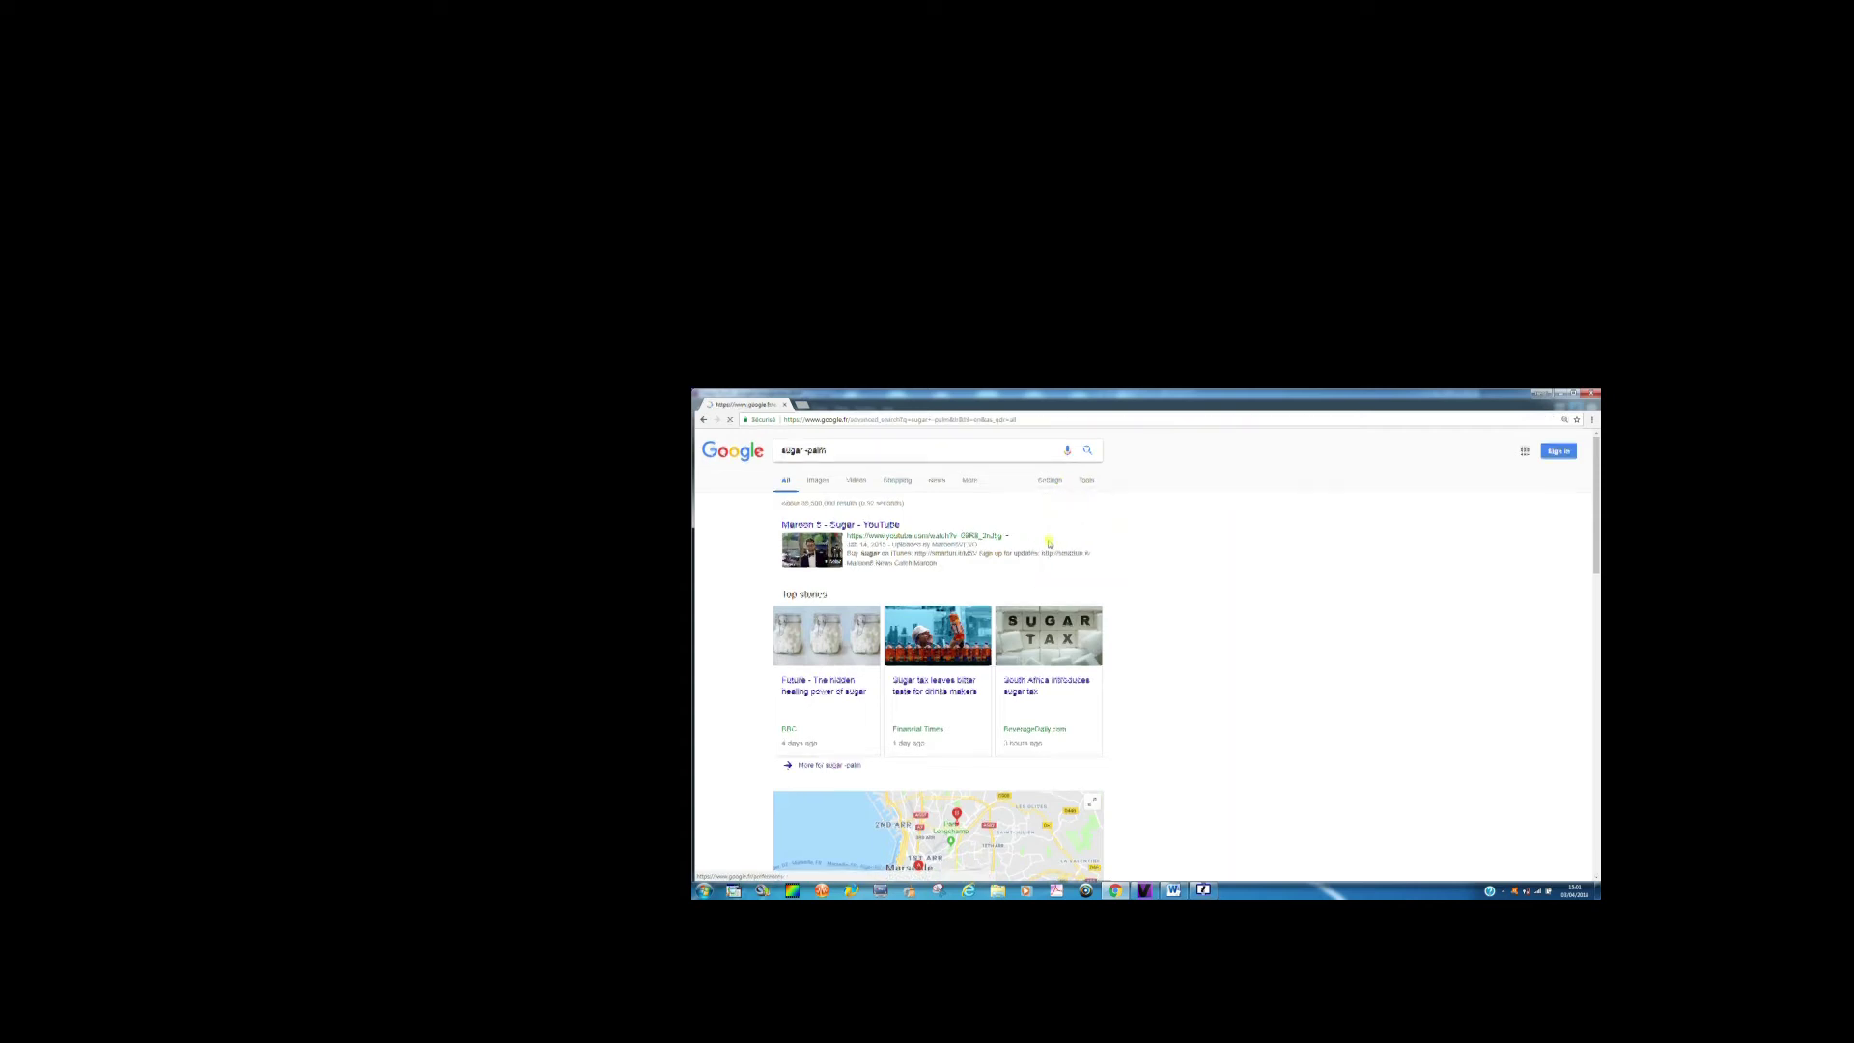
pyautogui.click(855, 550)
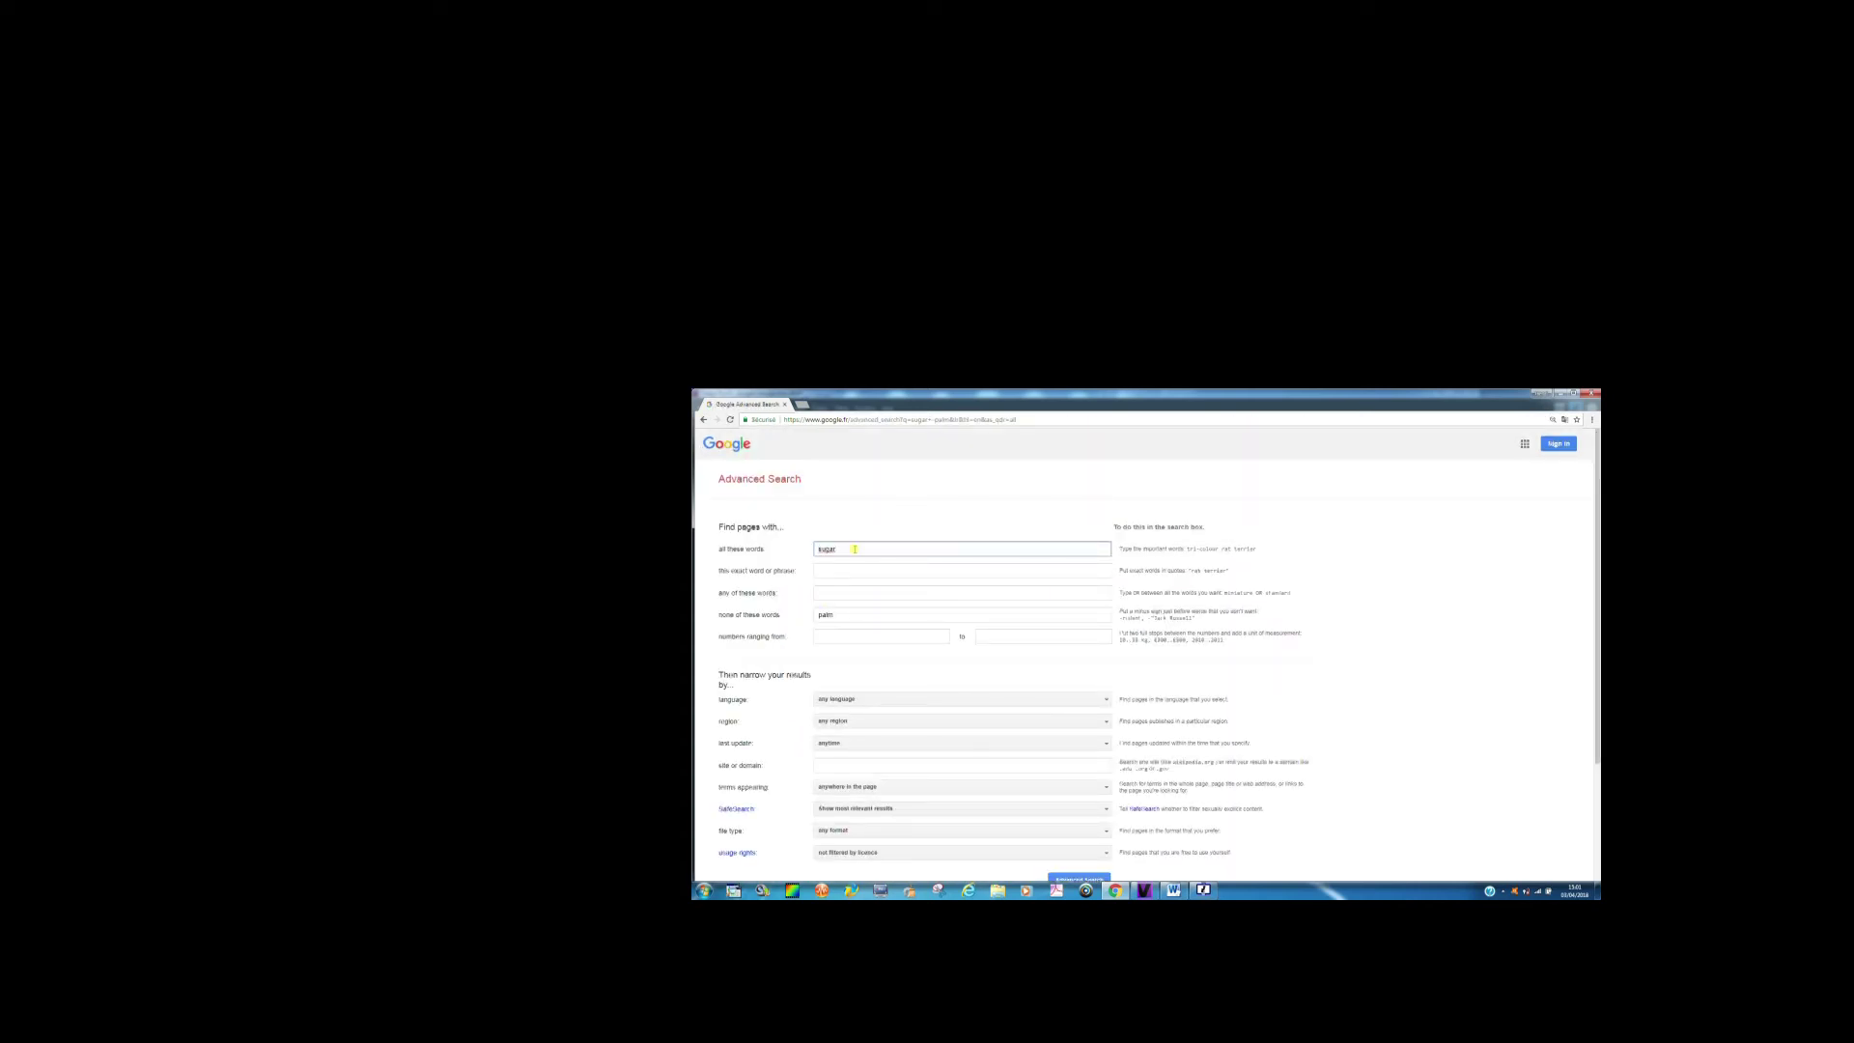
pyautogui.press('BackSpace')
pyautogui.write('pal')
pyautogui.click(835, 619)
pyautogui.press('BackSpace')
pyautogui.press('BackSpace')
pyautogui.press('BackSpace')
pyautogui.press('BackSpace')
pyautogui.write('sugar')
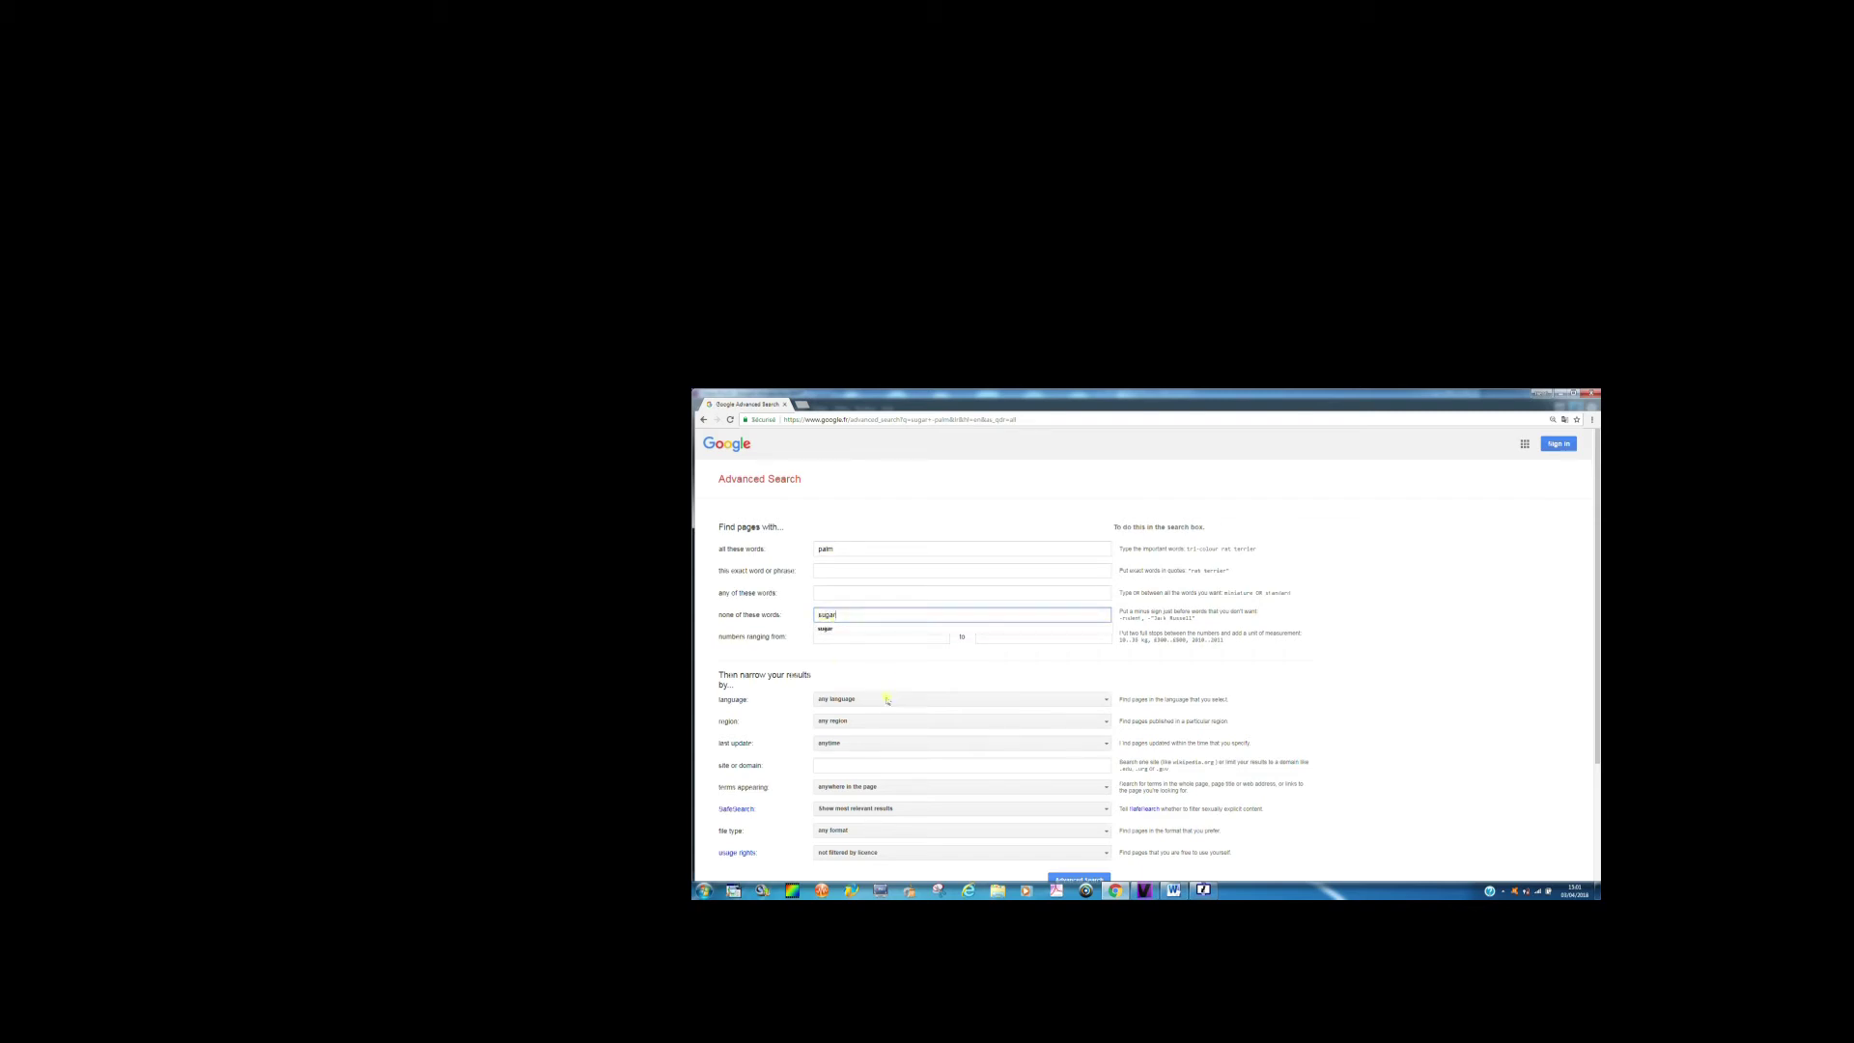
pyautogui.click(1072, 878)
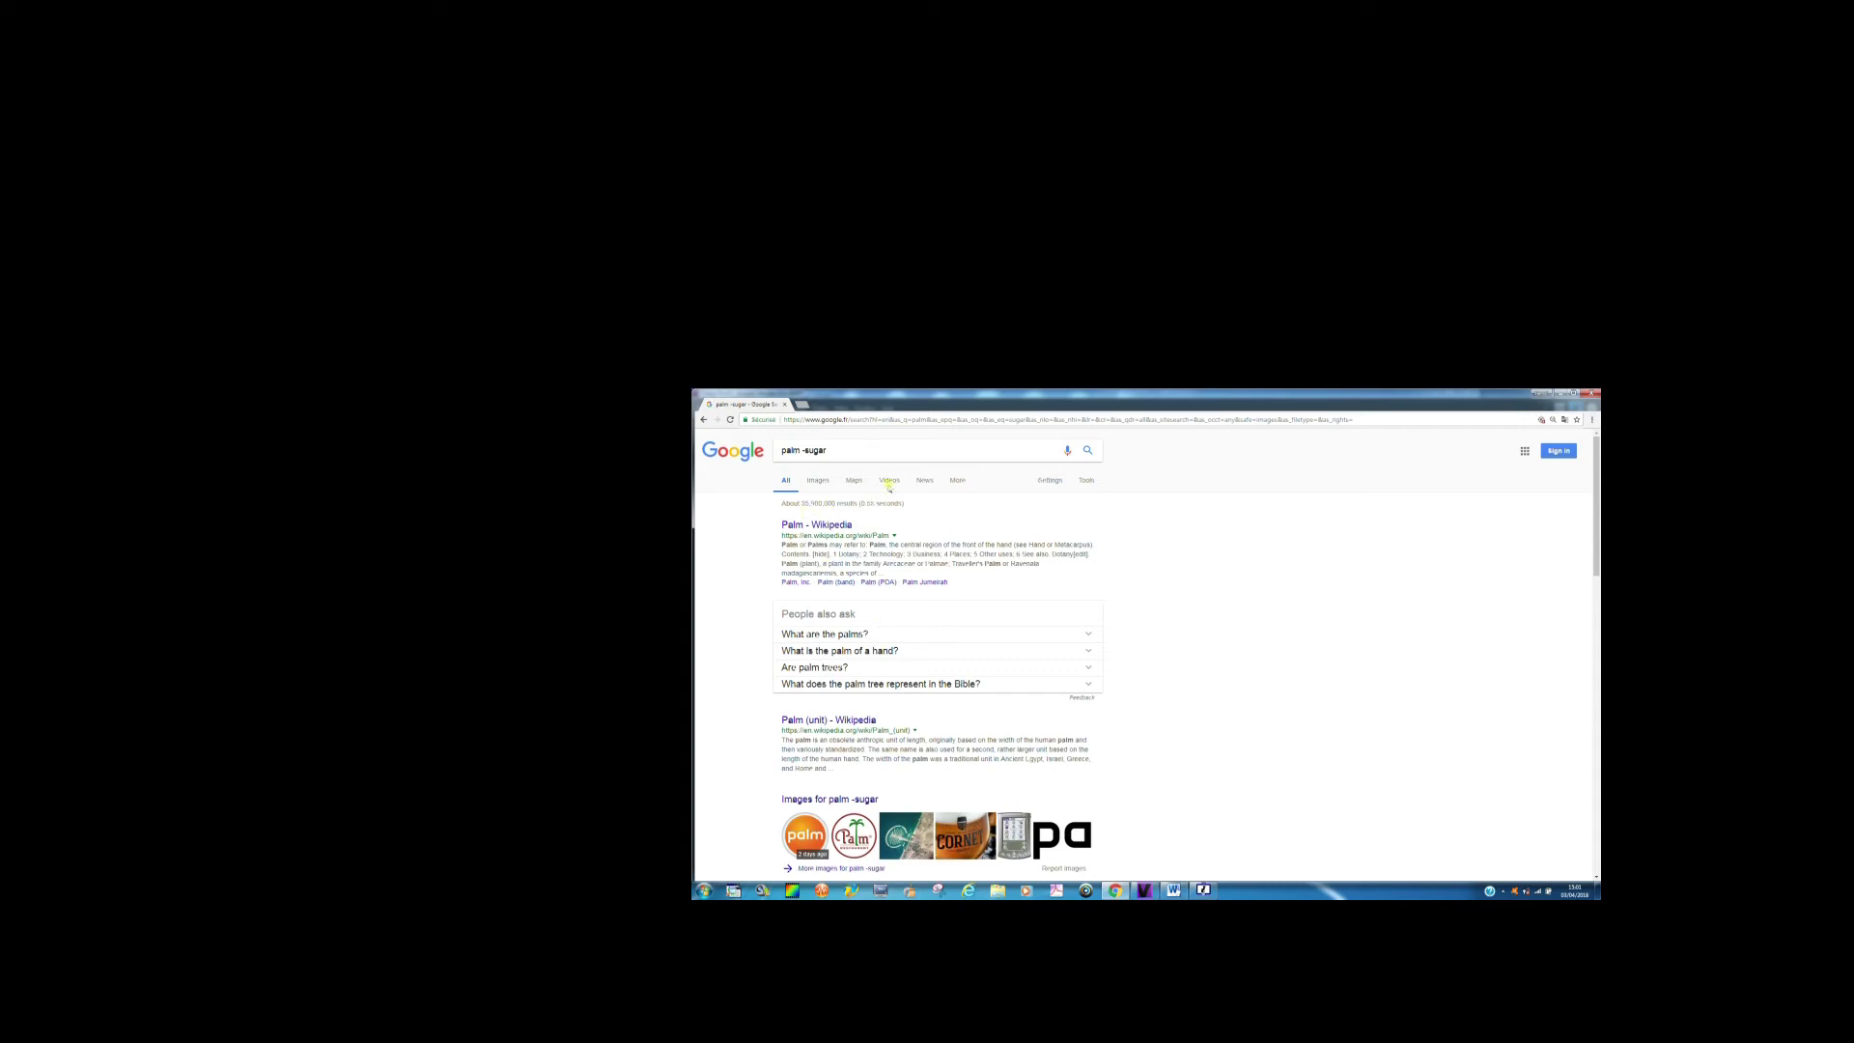
# Clear the required and excluded words in the advanced search form and set the exact phrase to "palm sugar".
pyautogui.click(1048, 480)
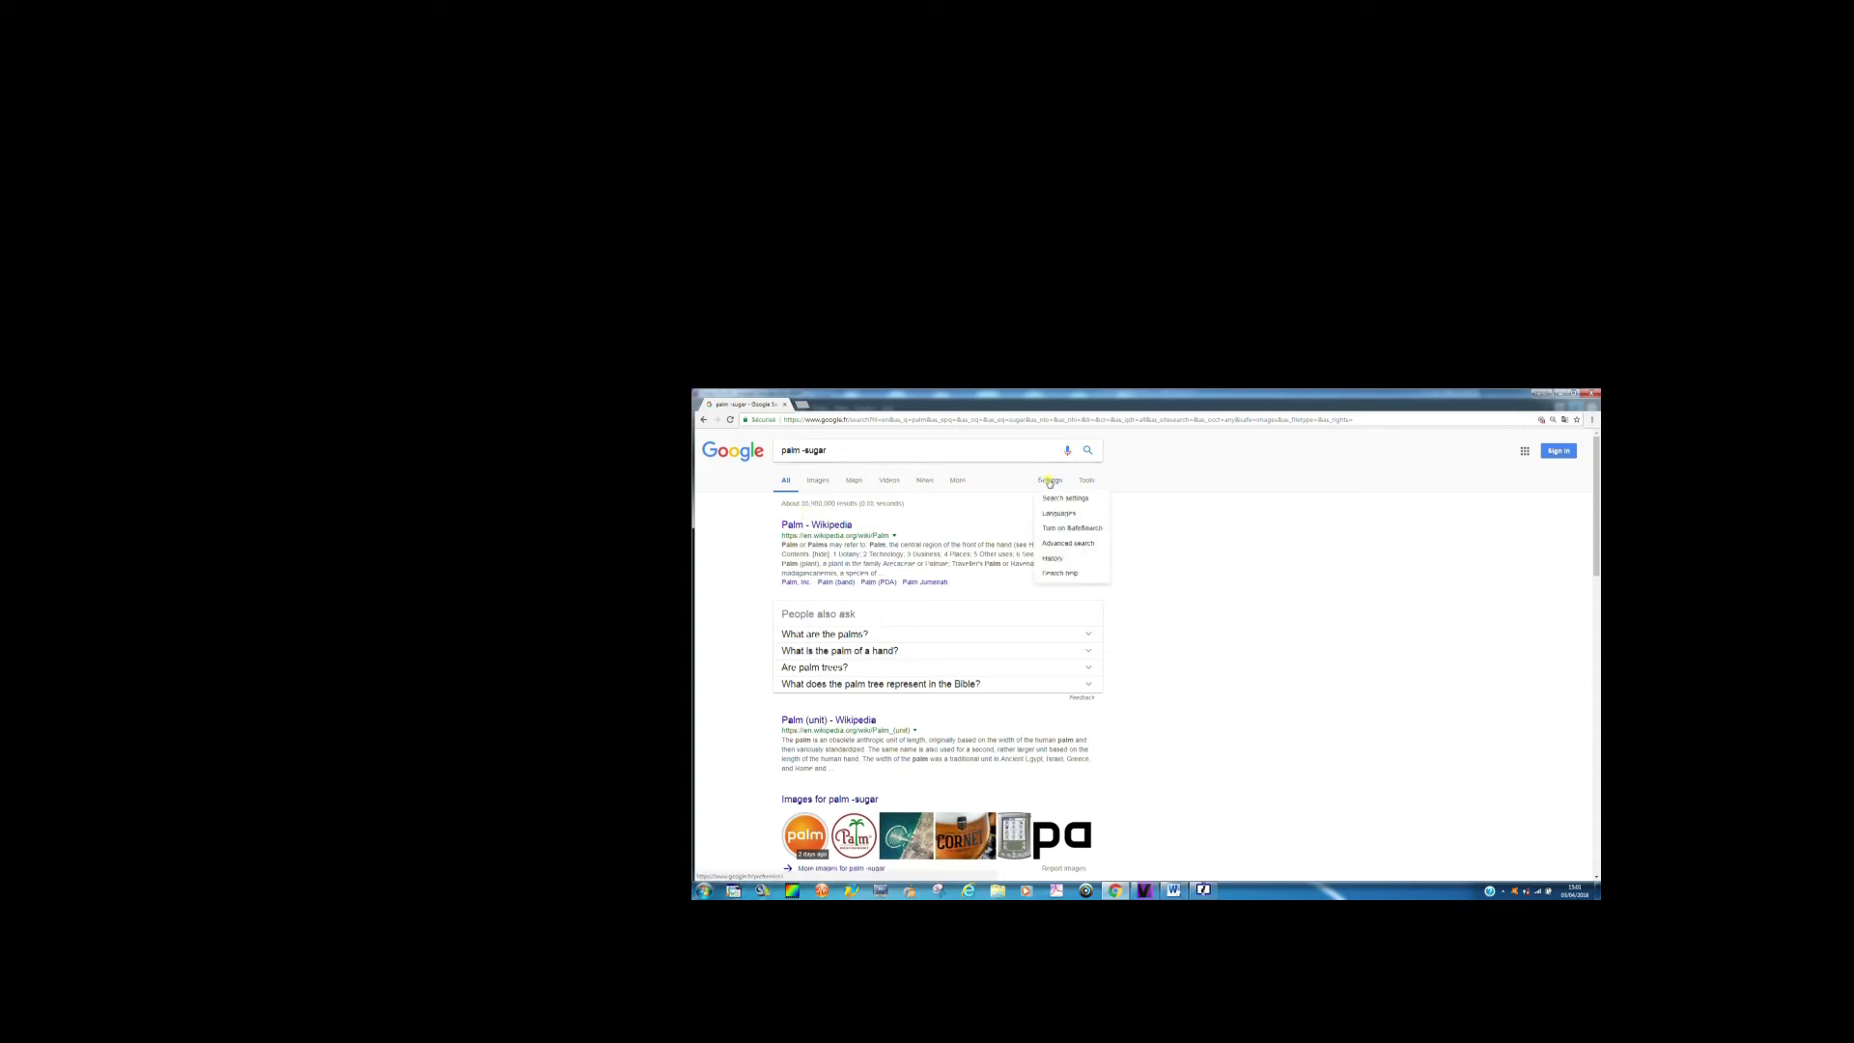
pyautogui.click(1062, 543)
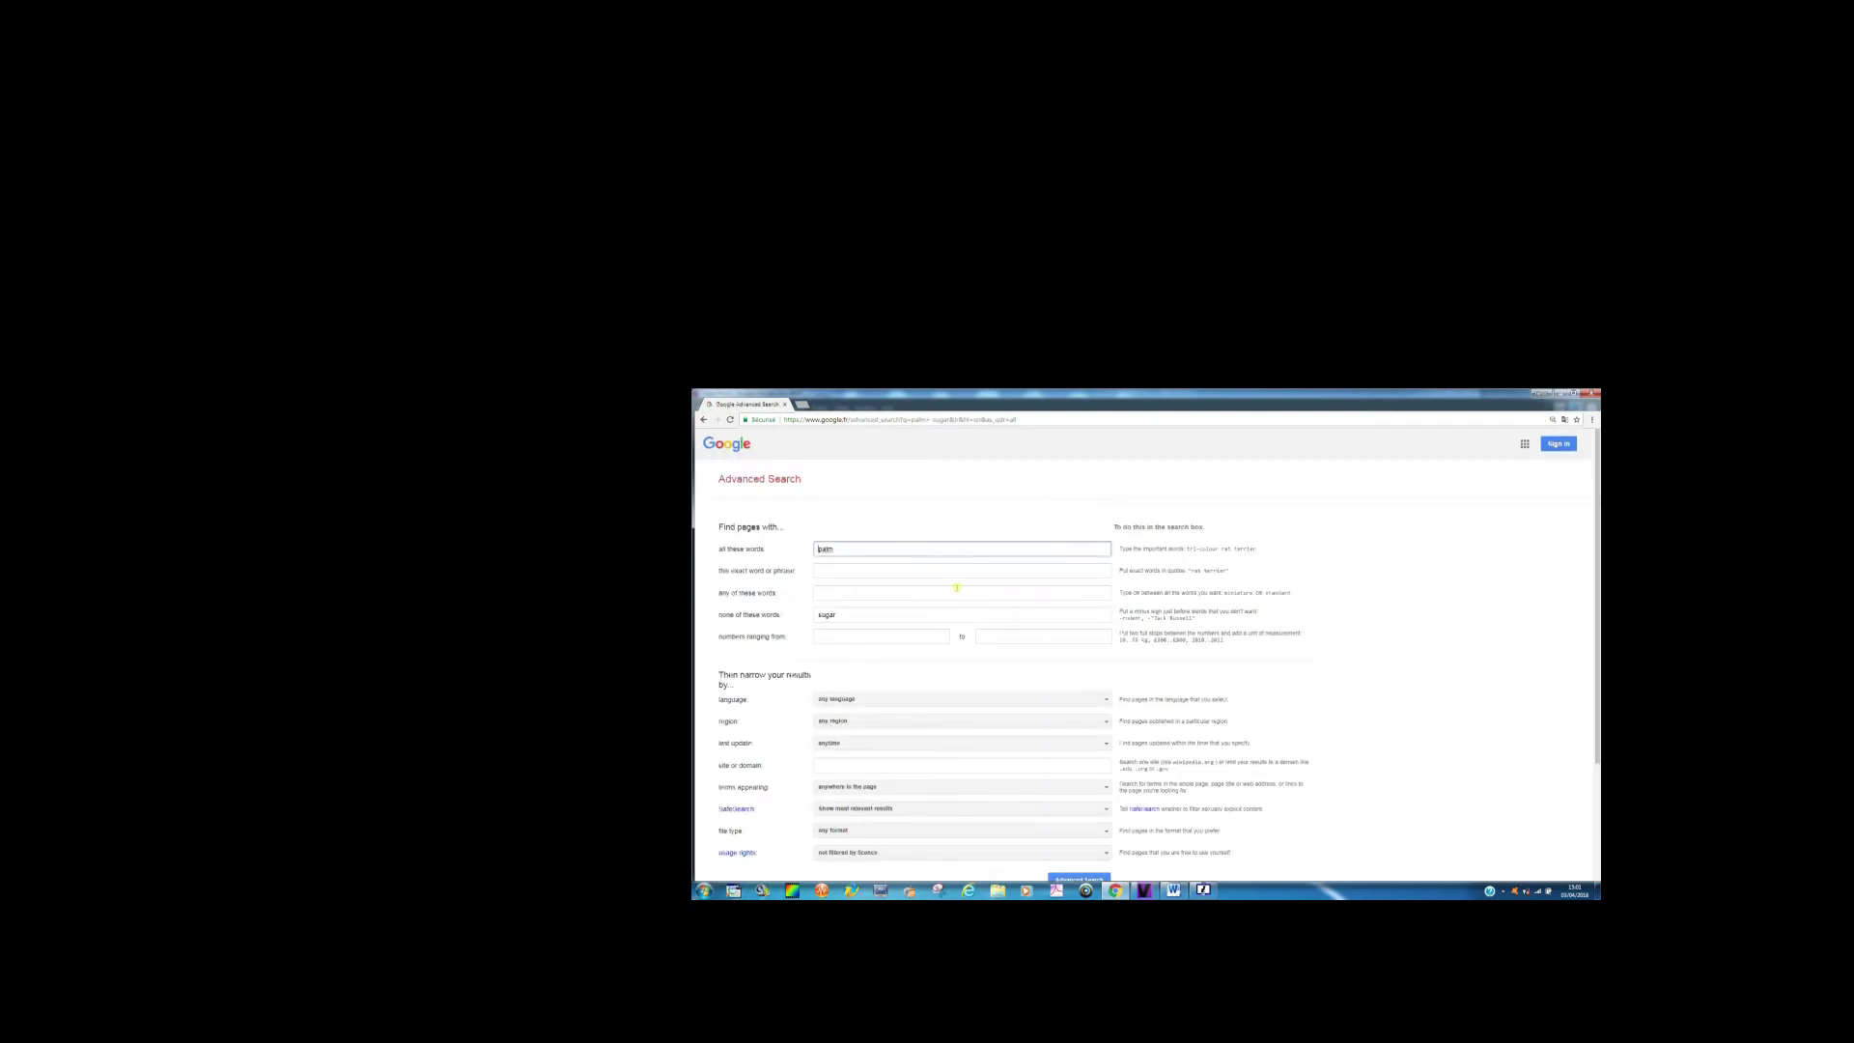
pyautogui.click(839, 615)
pyautogui.press('BackSpace')
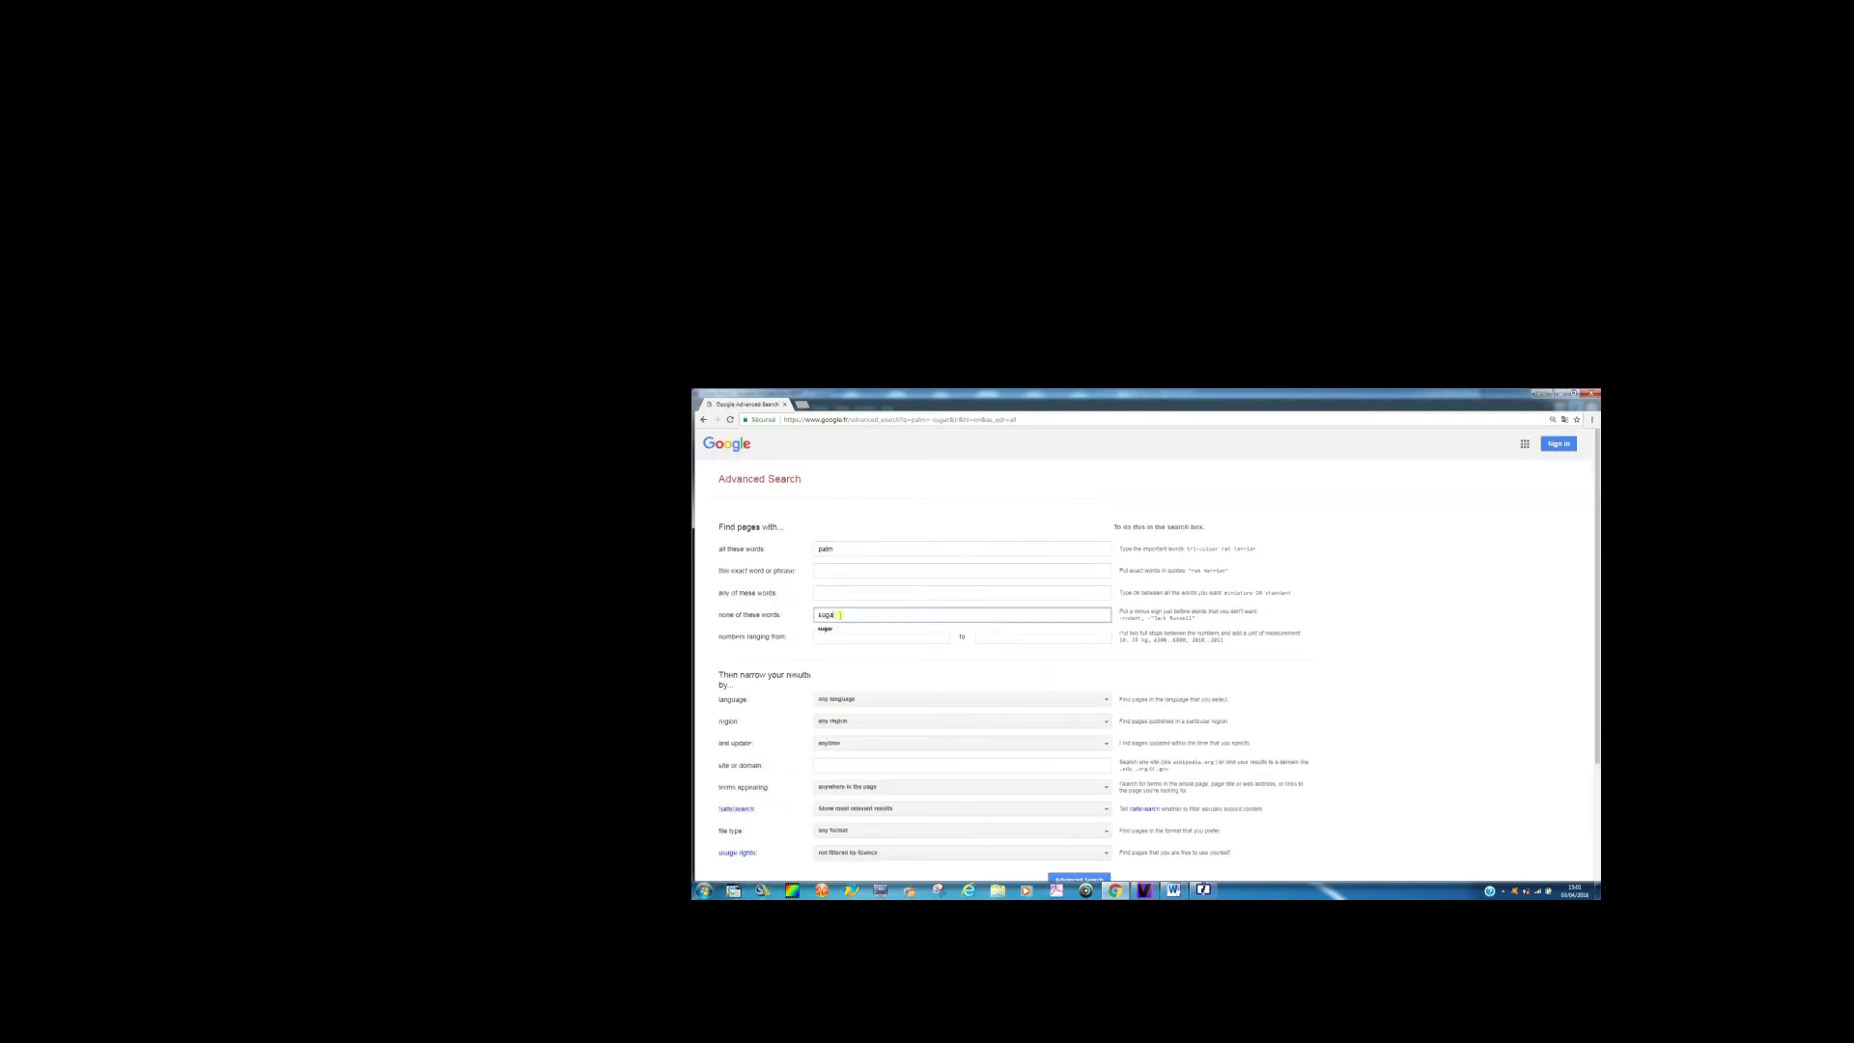
pyautogui.press('BackSpace')
pyautogui.click(843, 550)
pyautogui.press('BackSpace')
pyautogui.press('BackSpace')
pyautogui.press('BackSpace')
pyautogui.press('BackSpace')
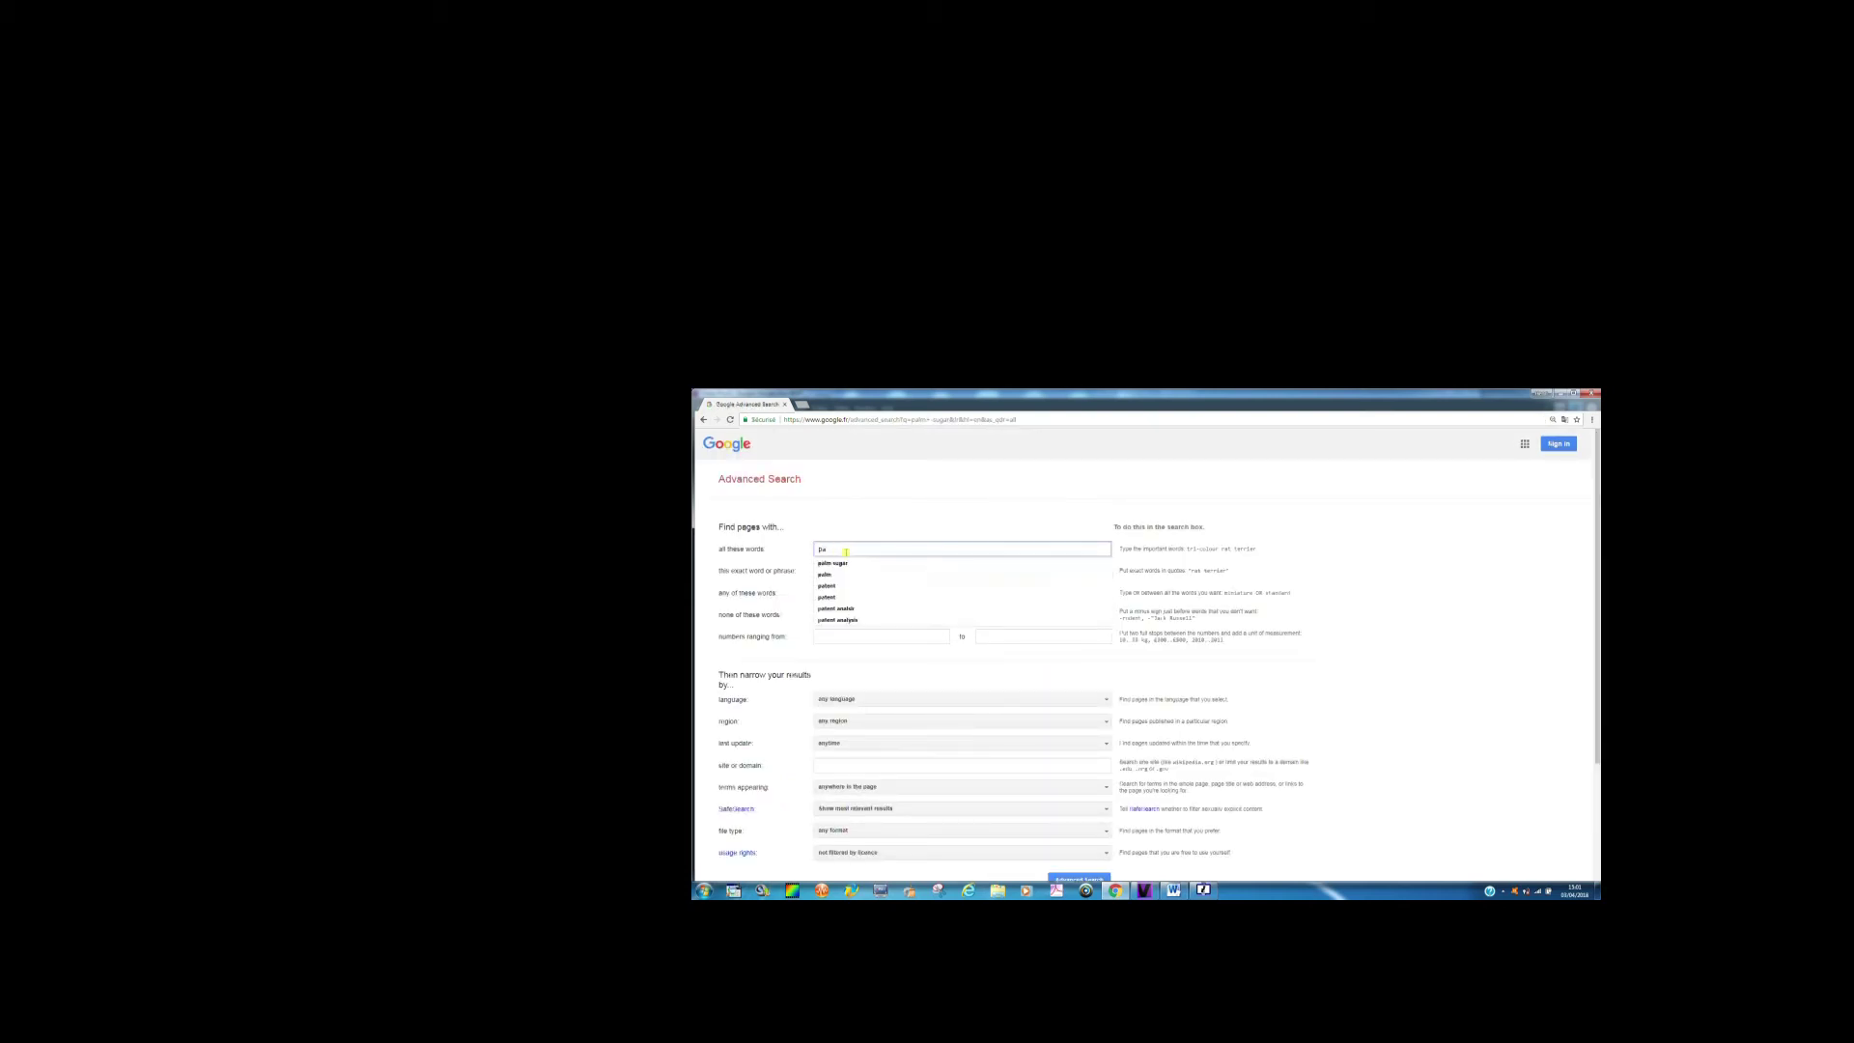
pyautogui.click(829, 574)
pyautogui.write('palm sugar')
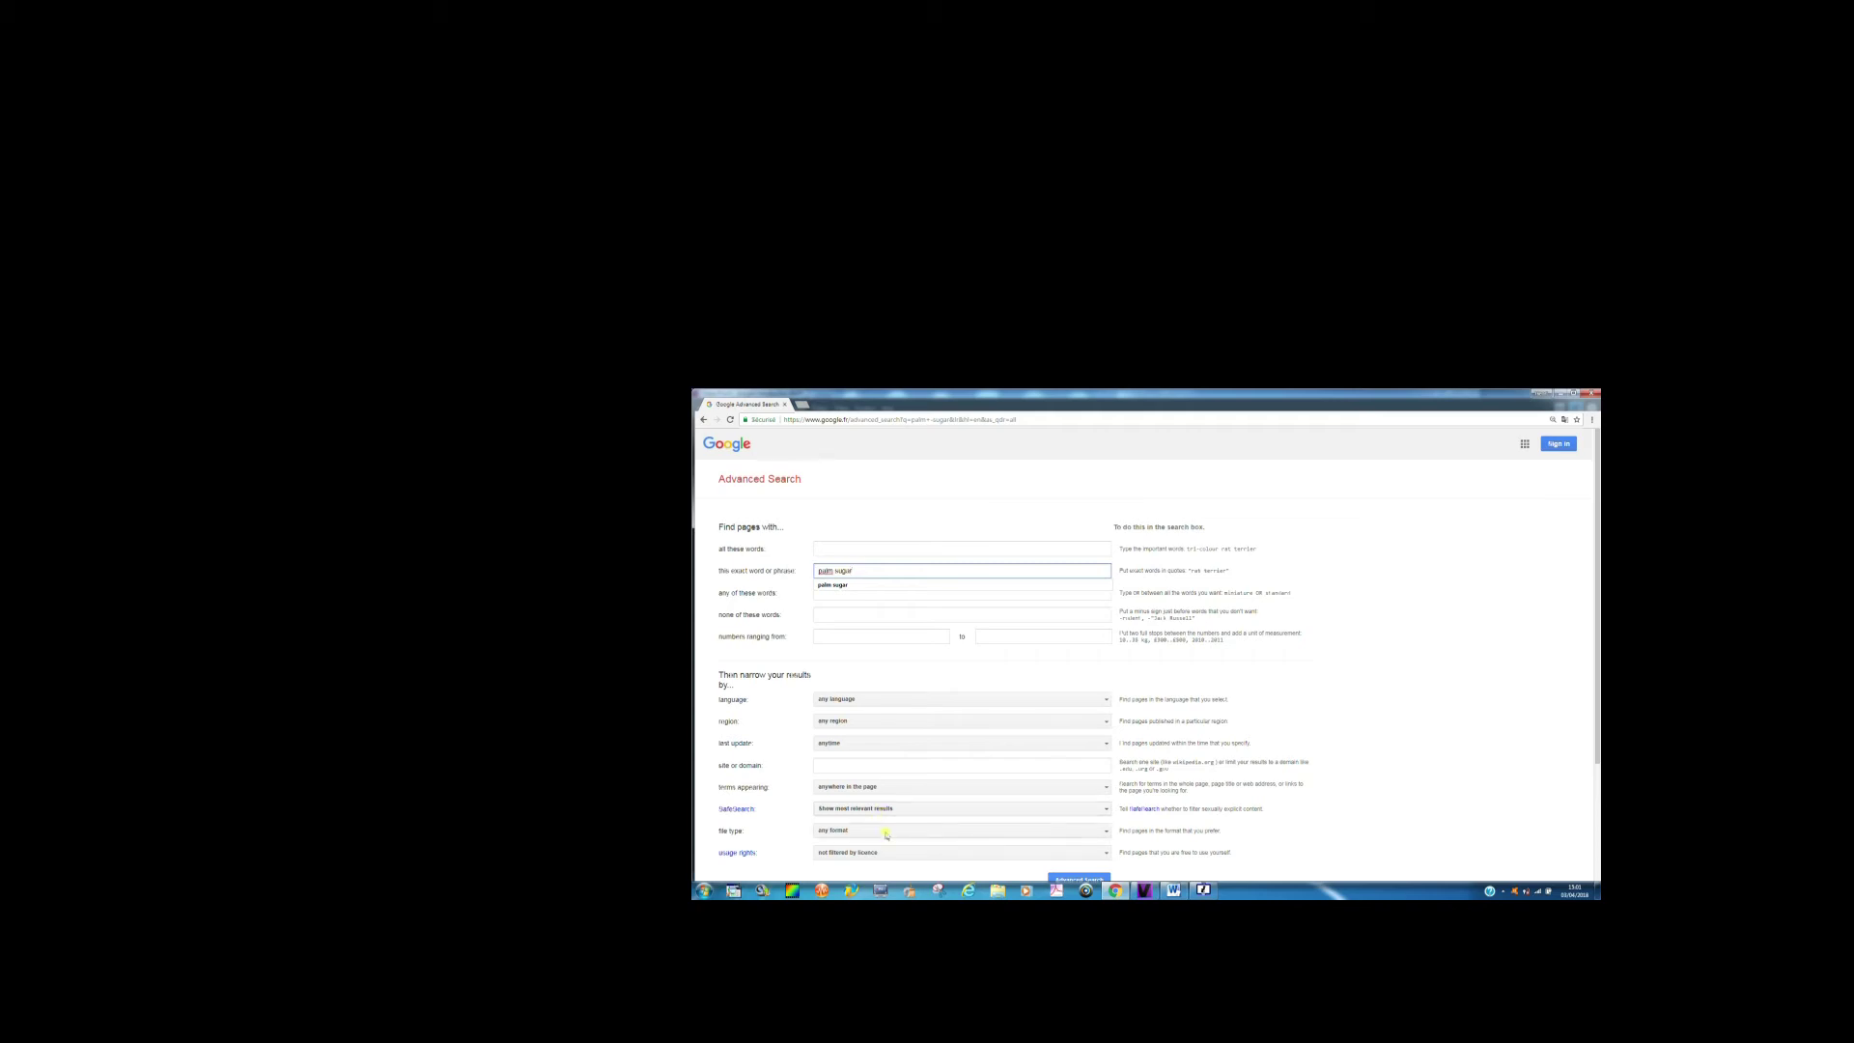
# Limit the advanced search to Microsoft PowerPoint (.ppt) files updated in the past week.
pyautogui.moveTo(1020, 816); pyautogui.dragTo(1092, 828)
pyautogui.click(1107, 831)
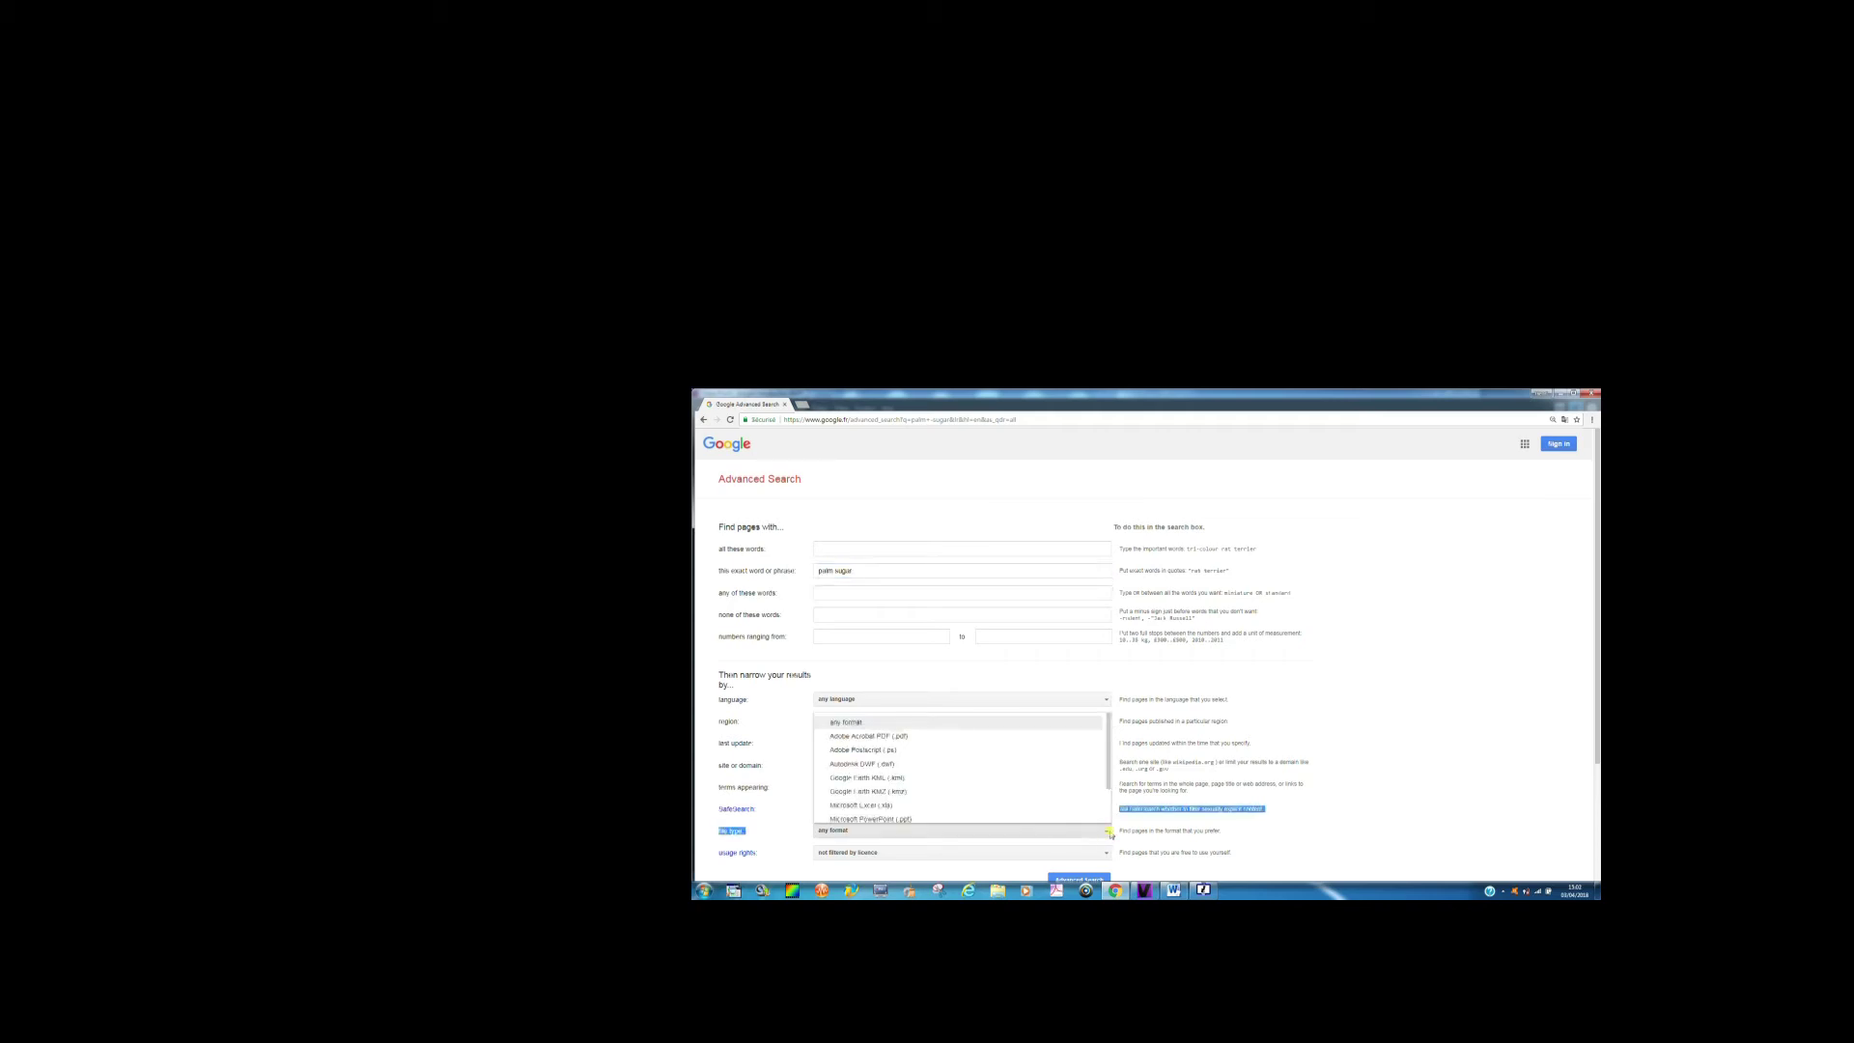
pyautogui.click(907, 818)
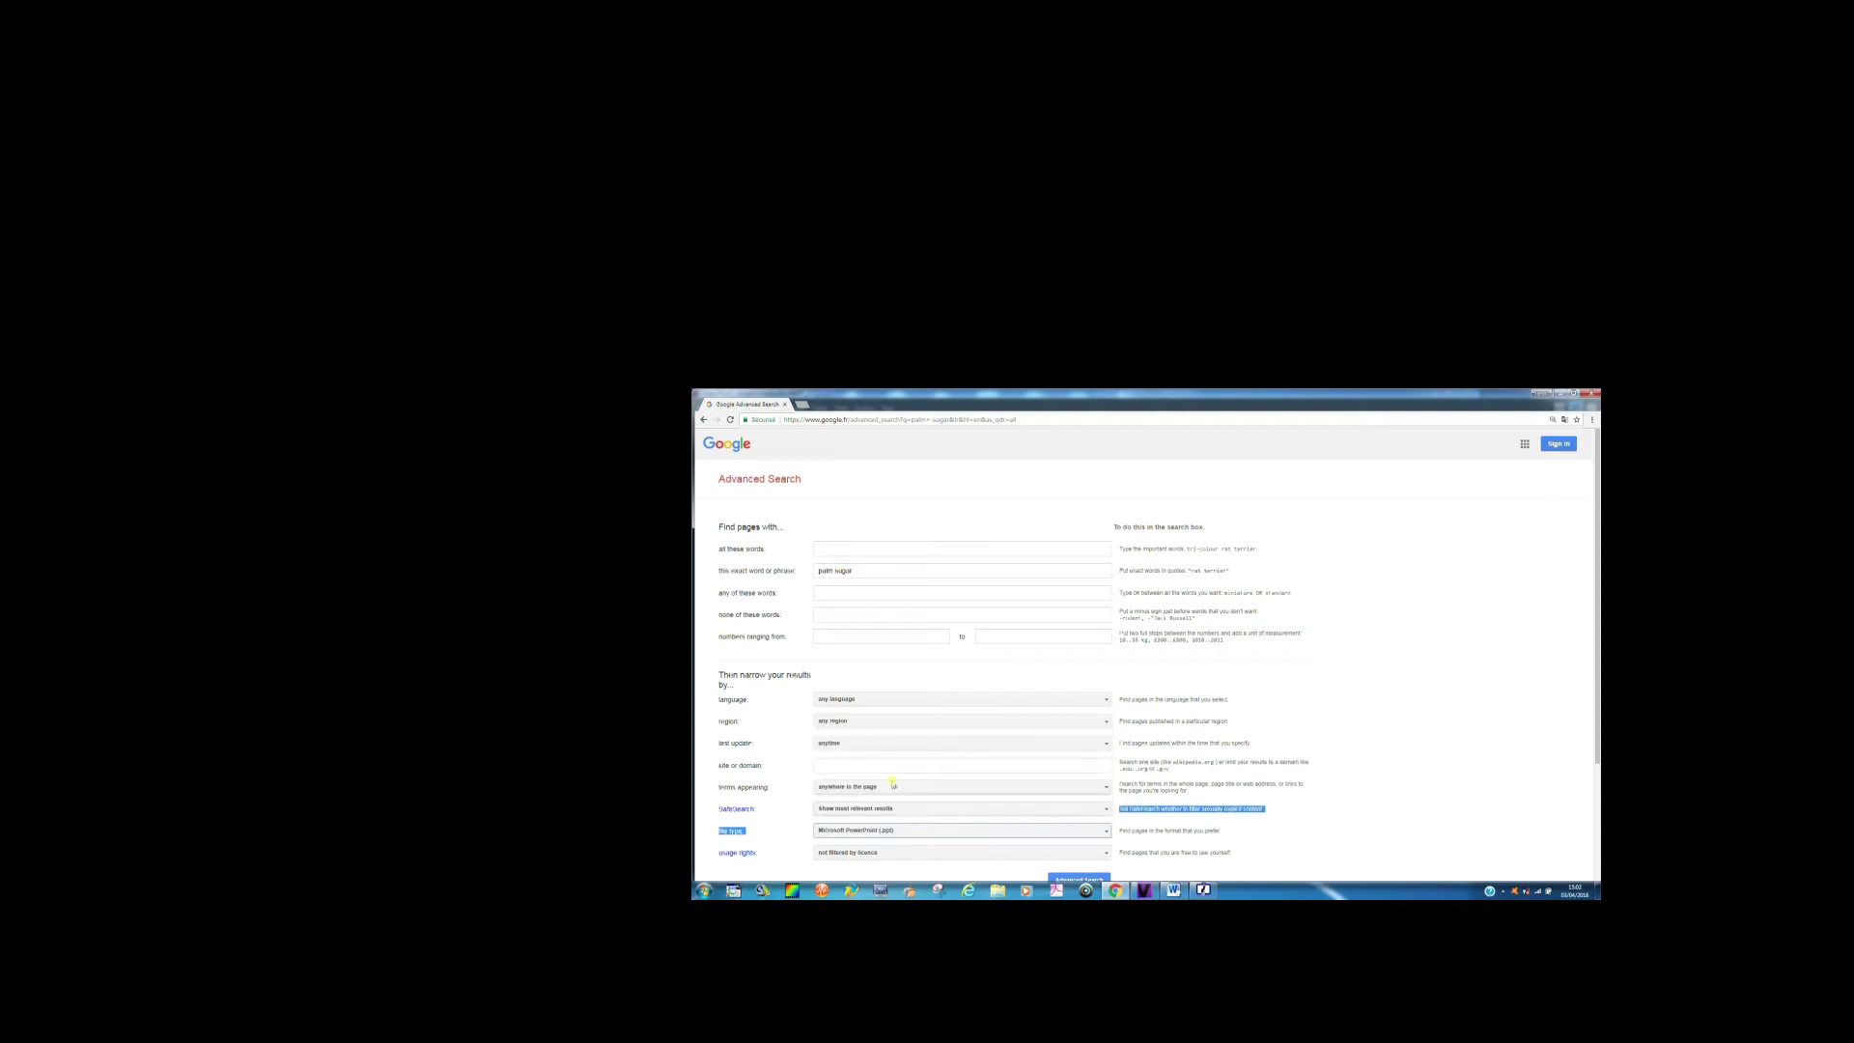
pyautogui.click(1108, 744)
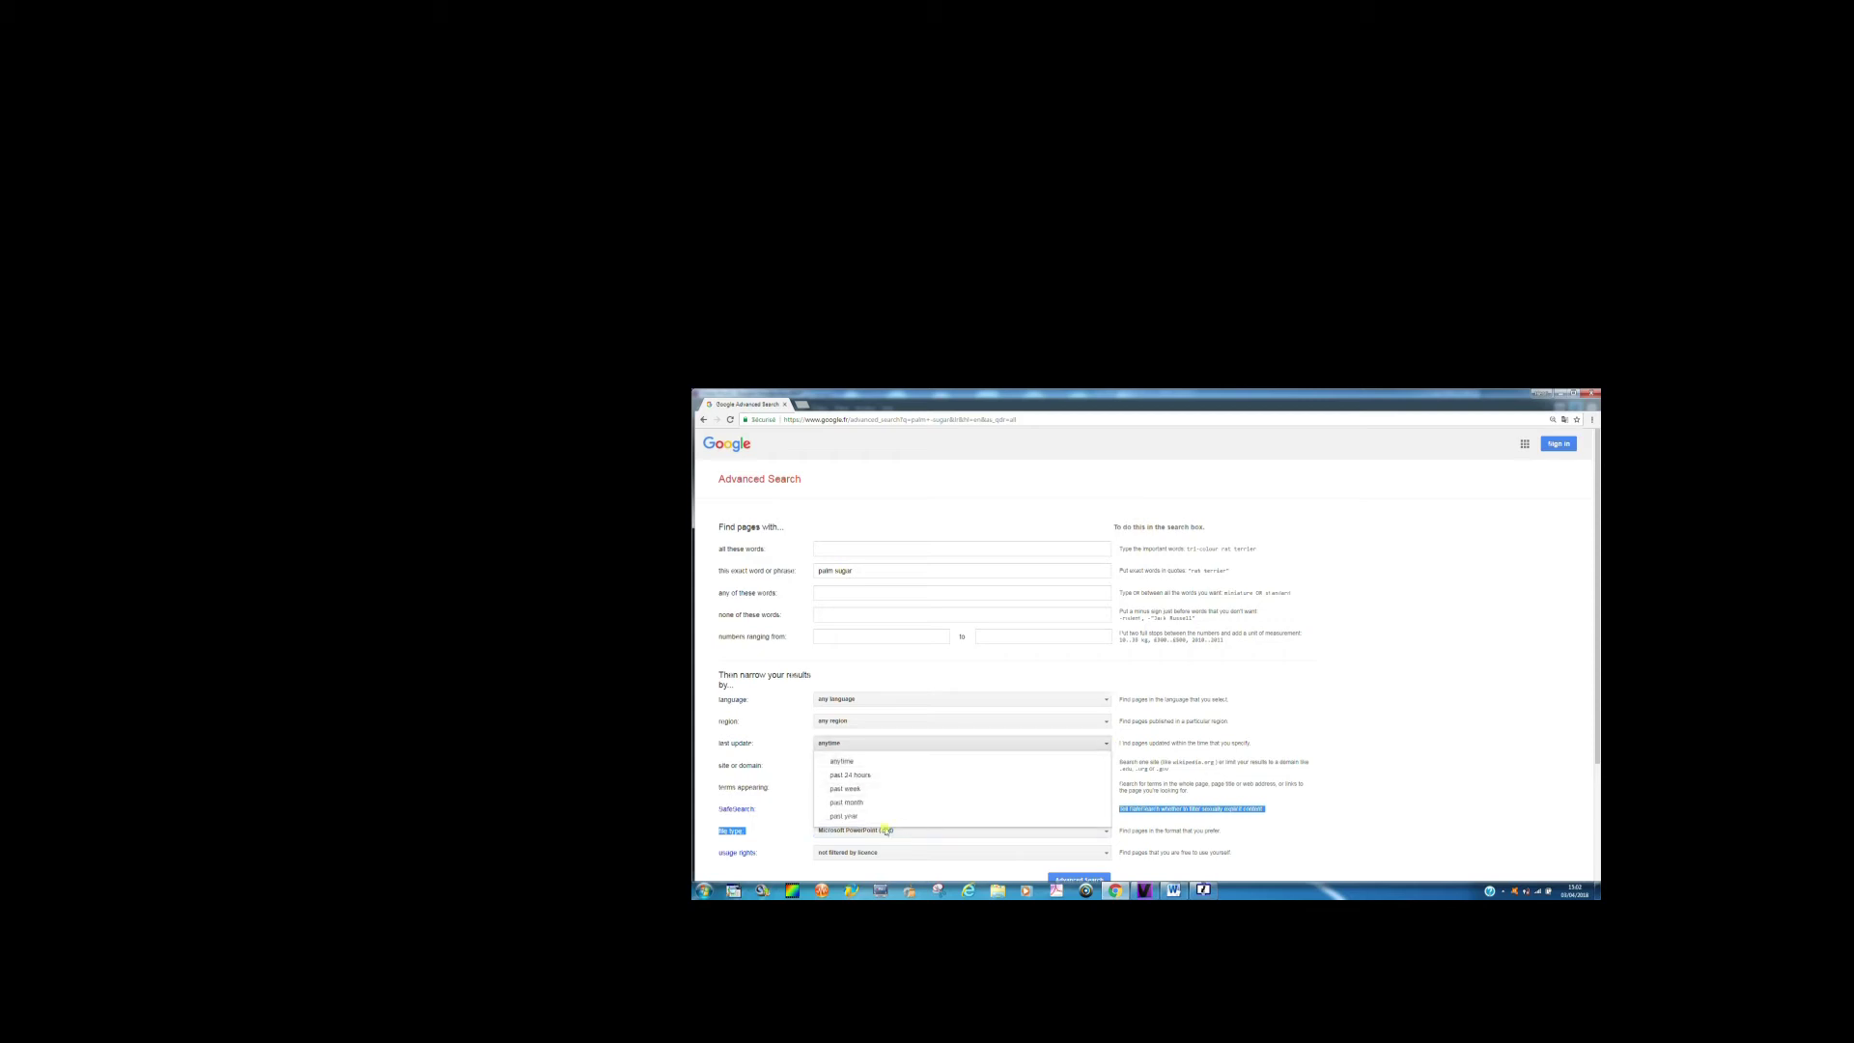
pyautogui.click(859, 789)
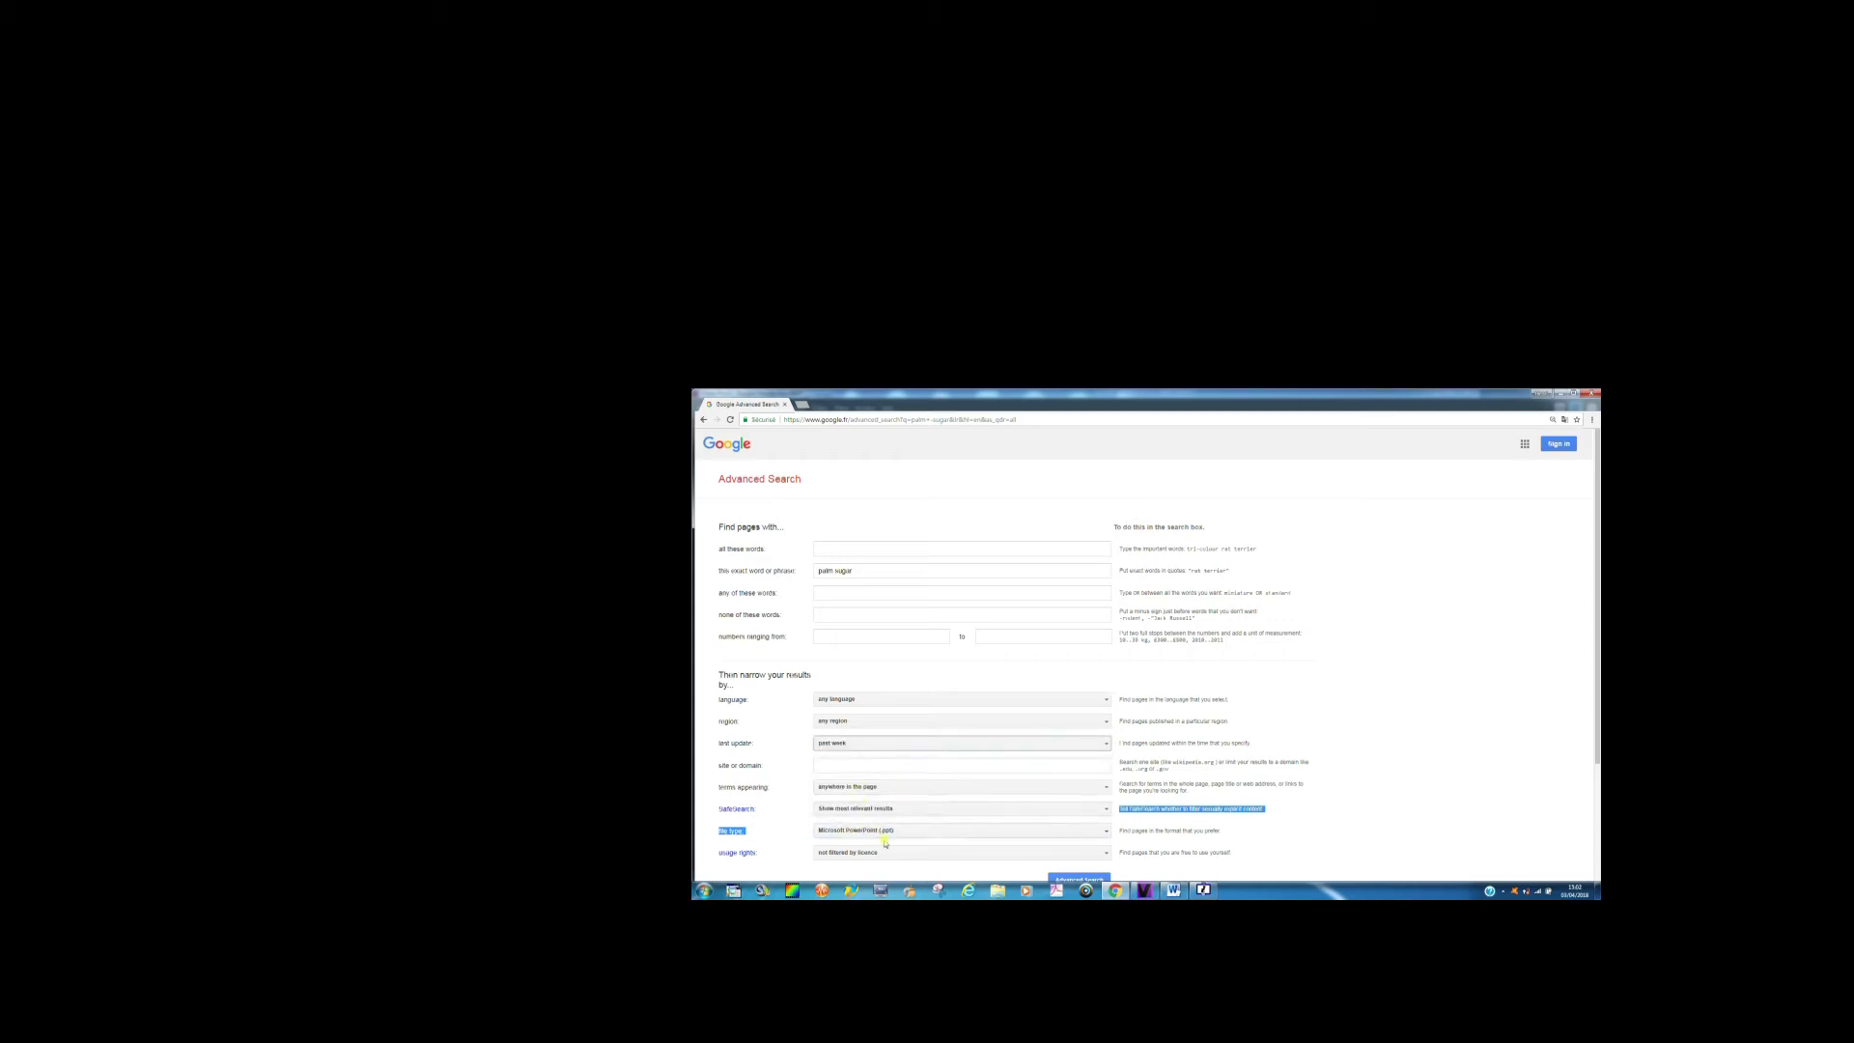
# Run the advanced search for "palm sugar" PowerPoint files and reset the search tools to remove the past-week limit.
pyautogui.click(1057, 878)
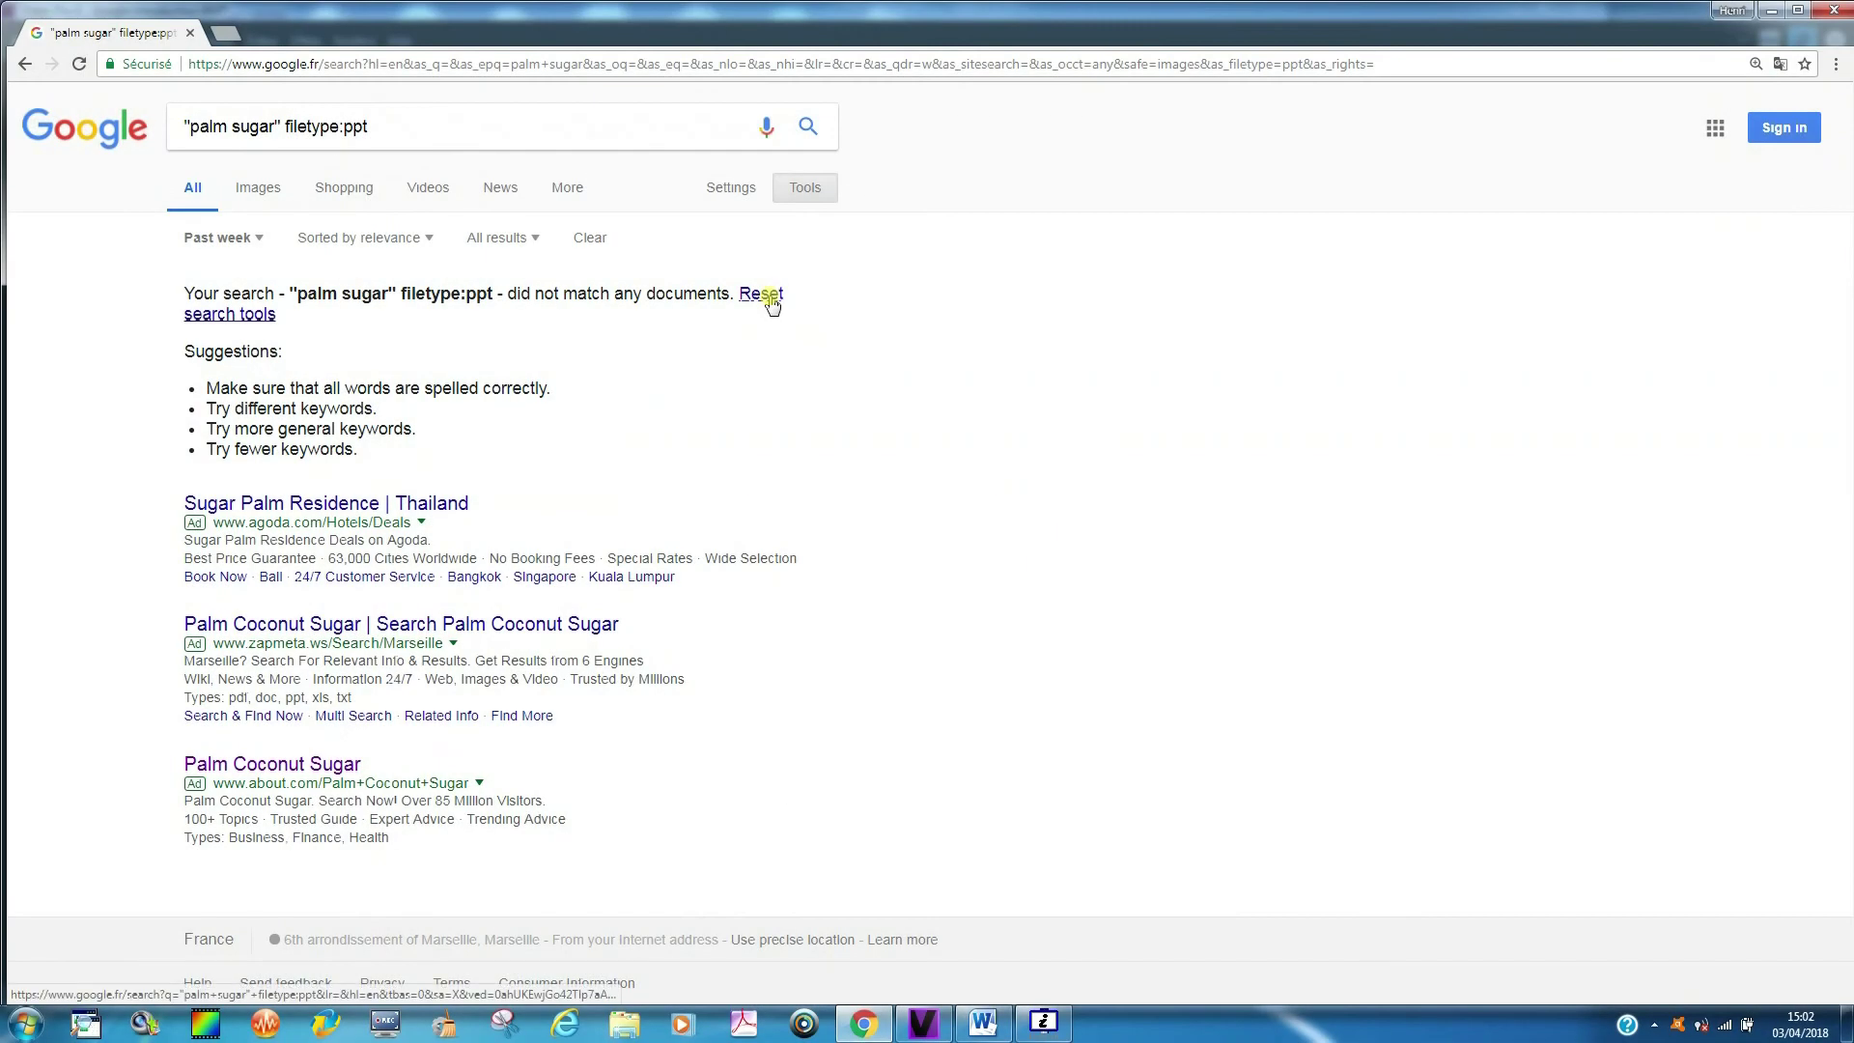
pyautogui.click(1066, 534)
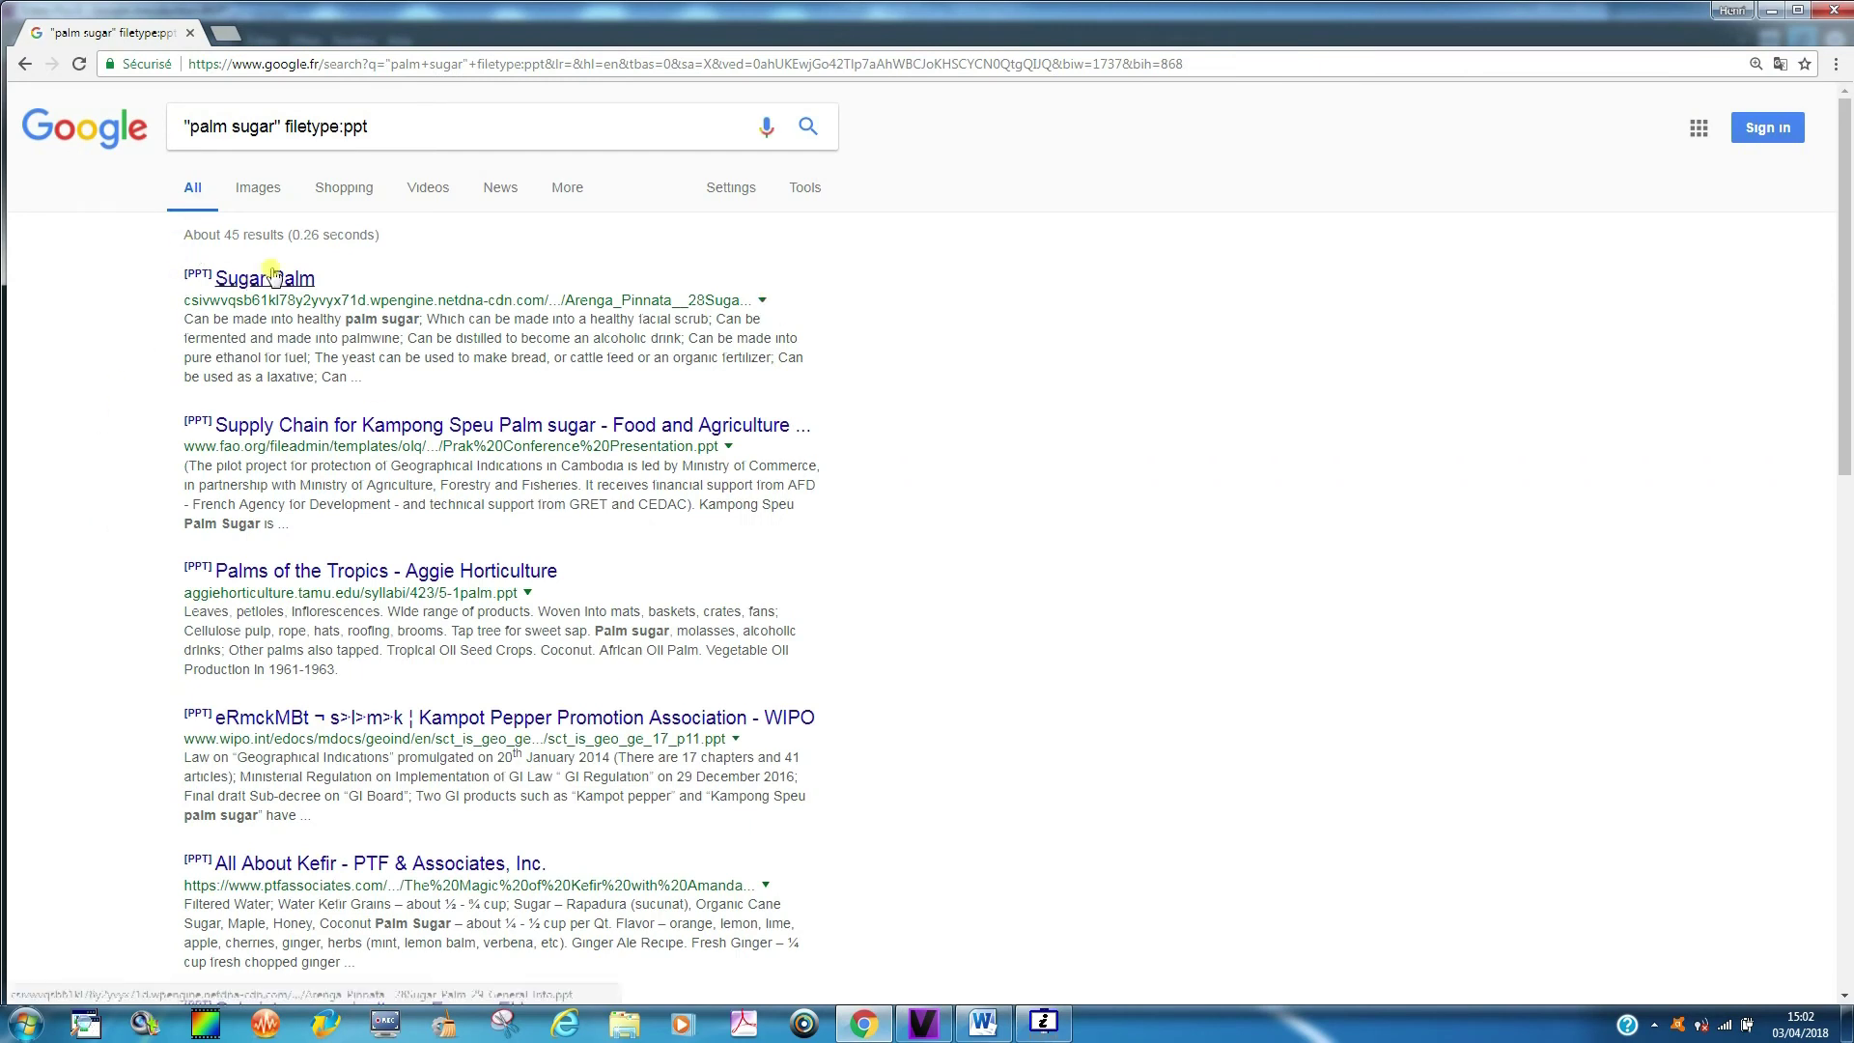
# Download the "Supply Chain for Kampong Speu Palm sugar" presentation from the results and open it in PowerPoint.
pyautogui.click(434, 426)
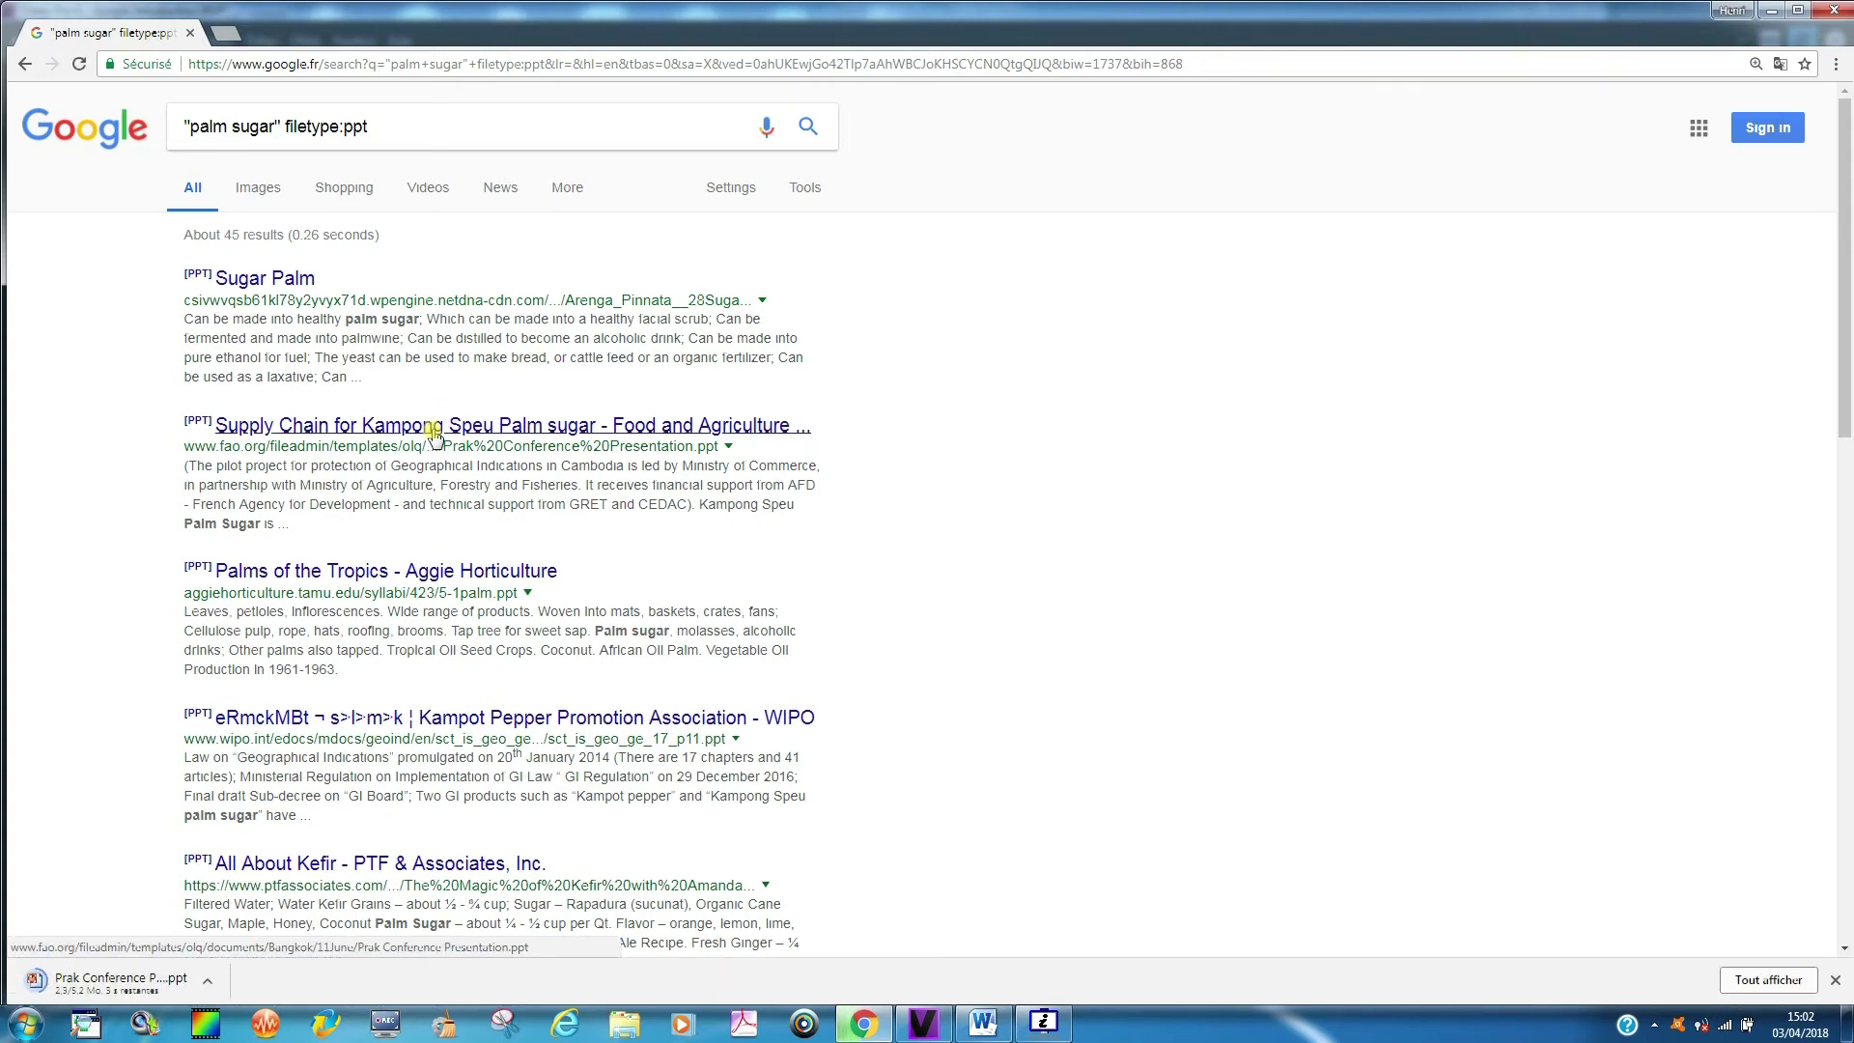
pyautogui.click(212, 980)
pyautogui.click(302, 842)
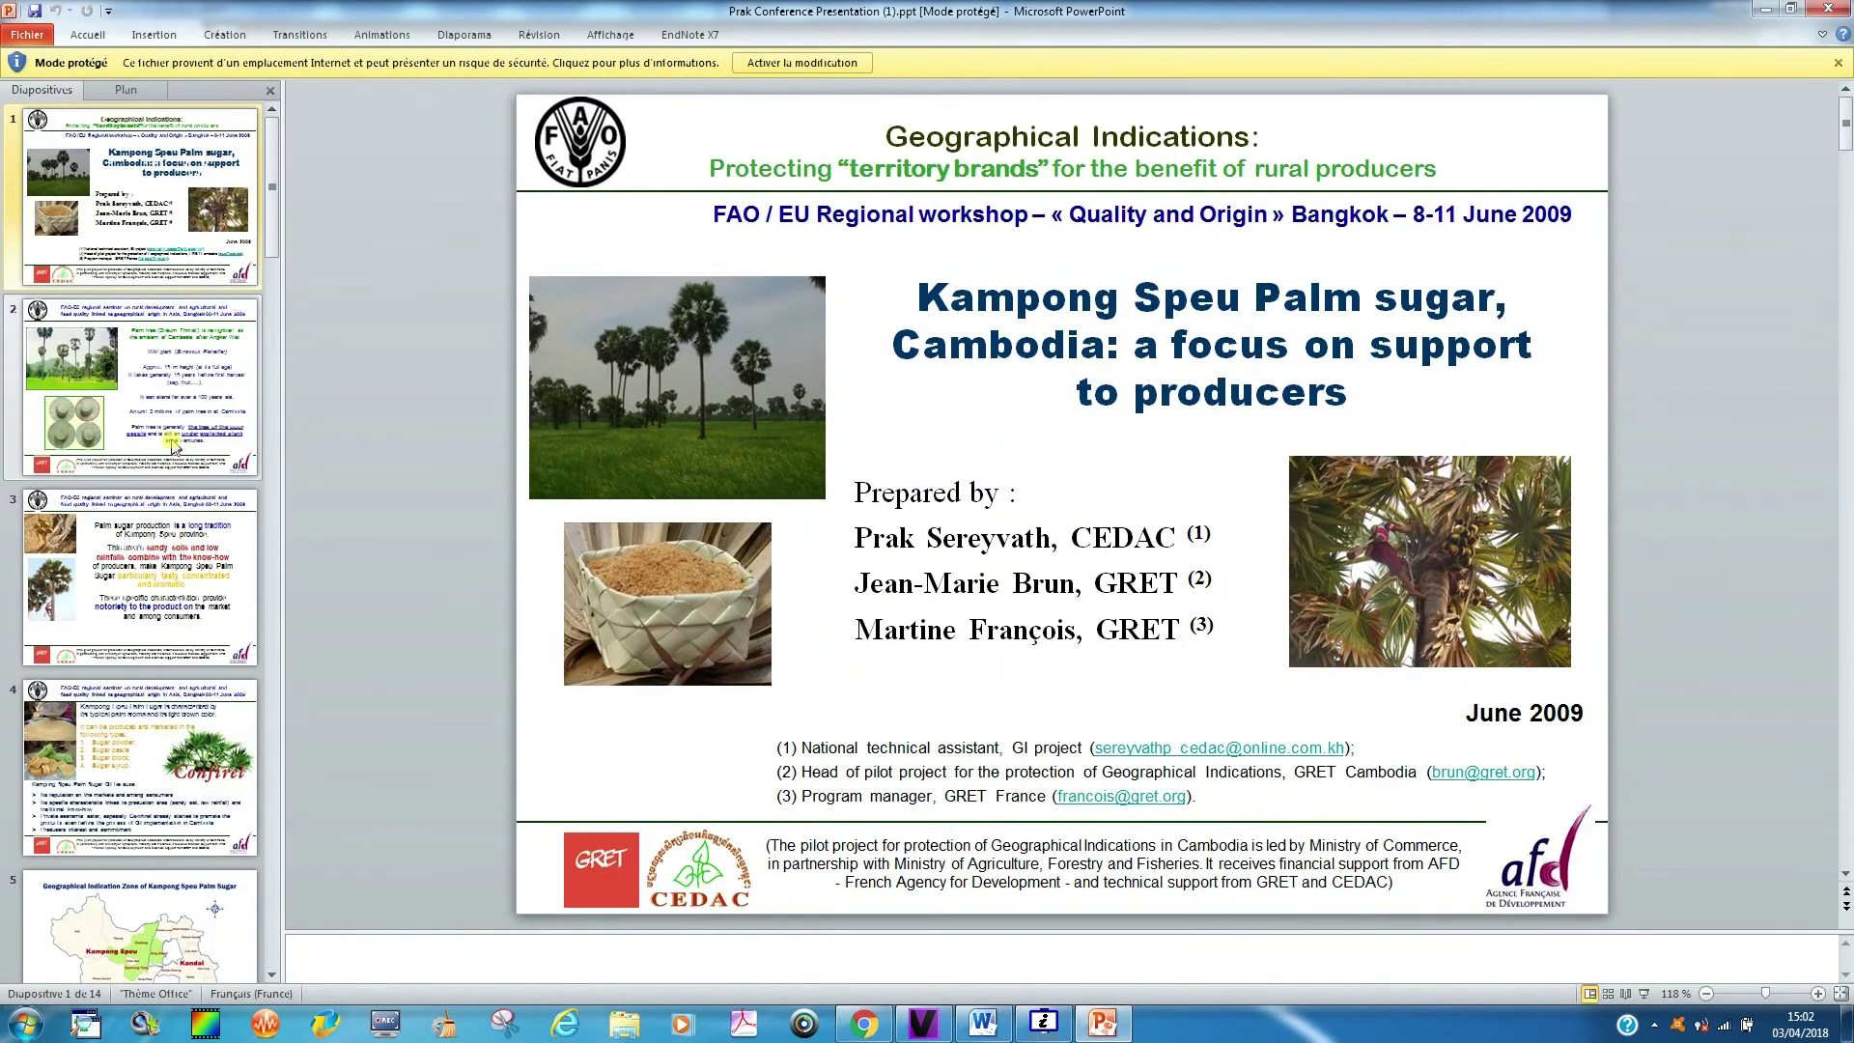
# Look through slides 2 to 4 of the presentation, enable its editing, and close it.
pyautogui.click(175, 445)
pyautogui.click(120, 589)
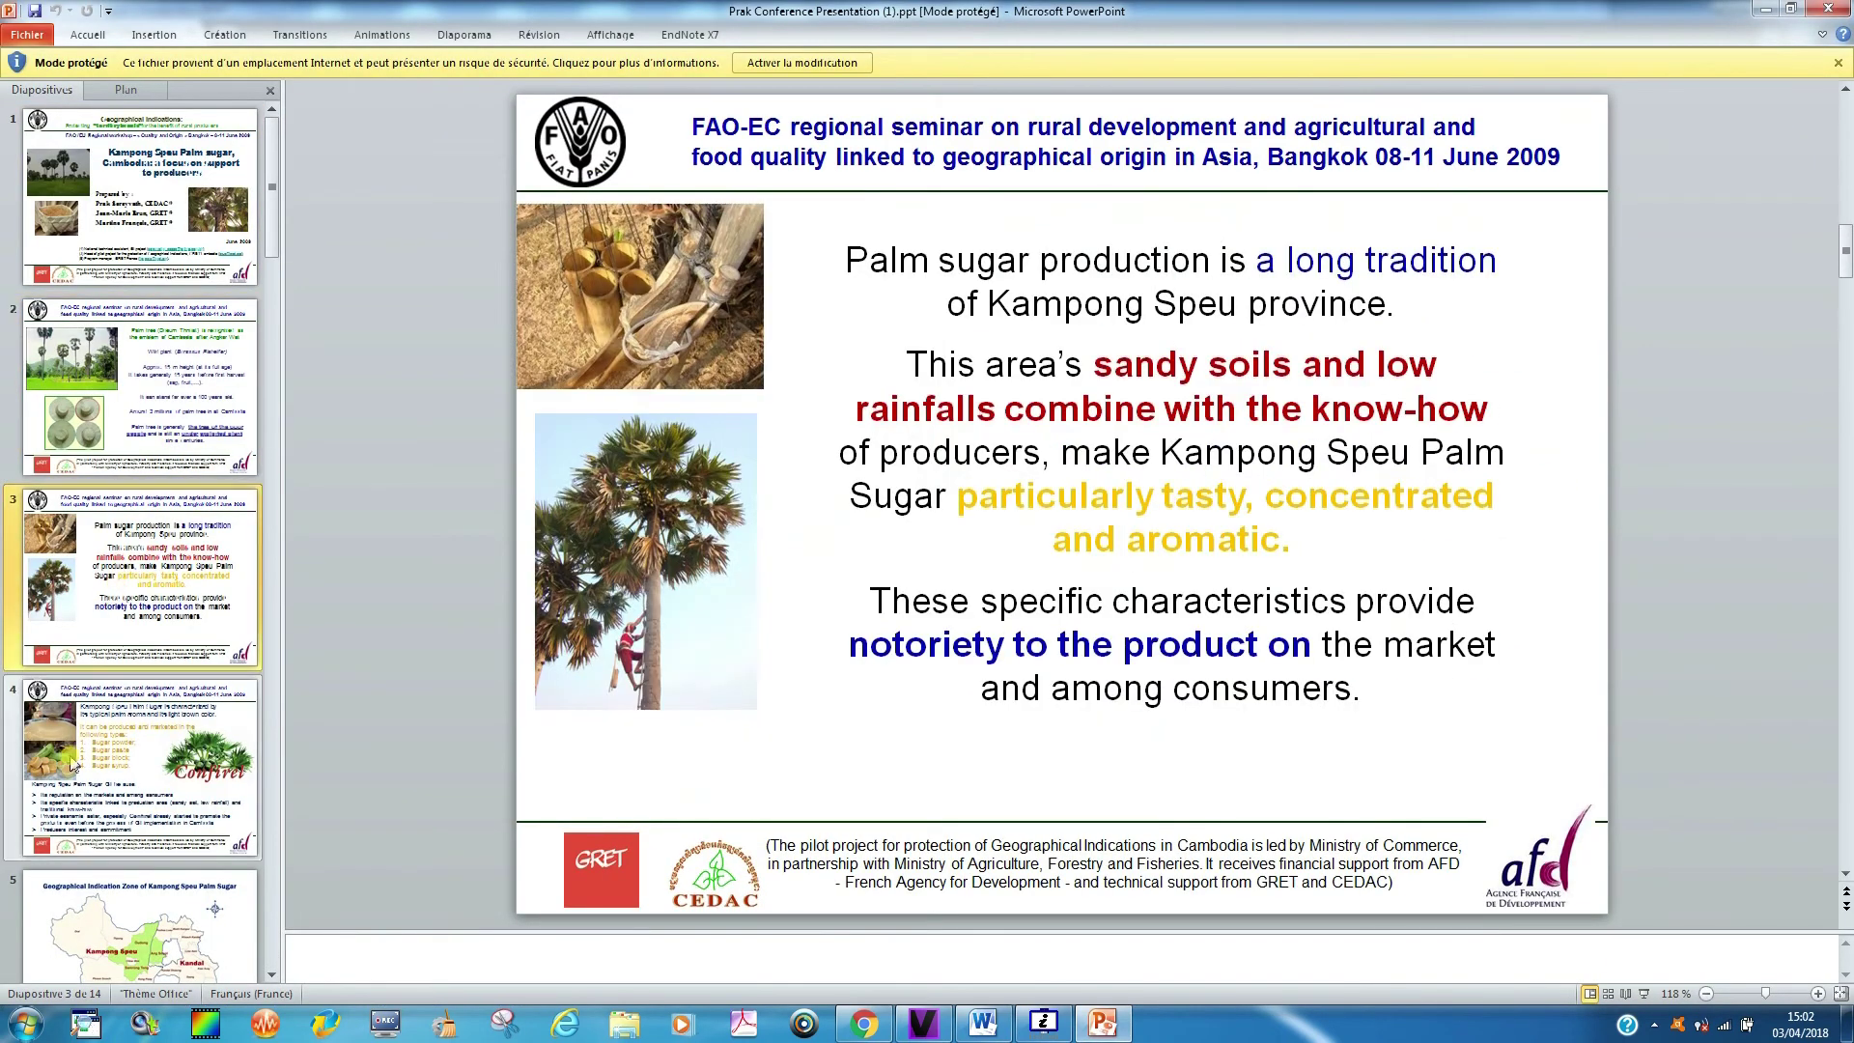
pyautogui.click(73, 766)
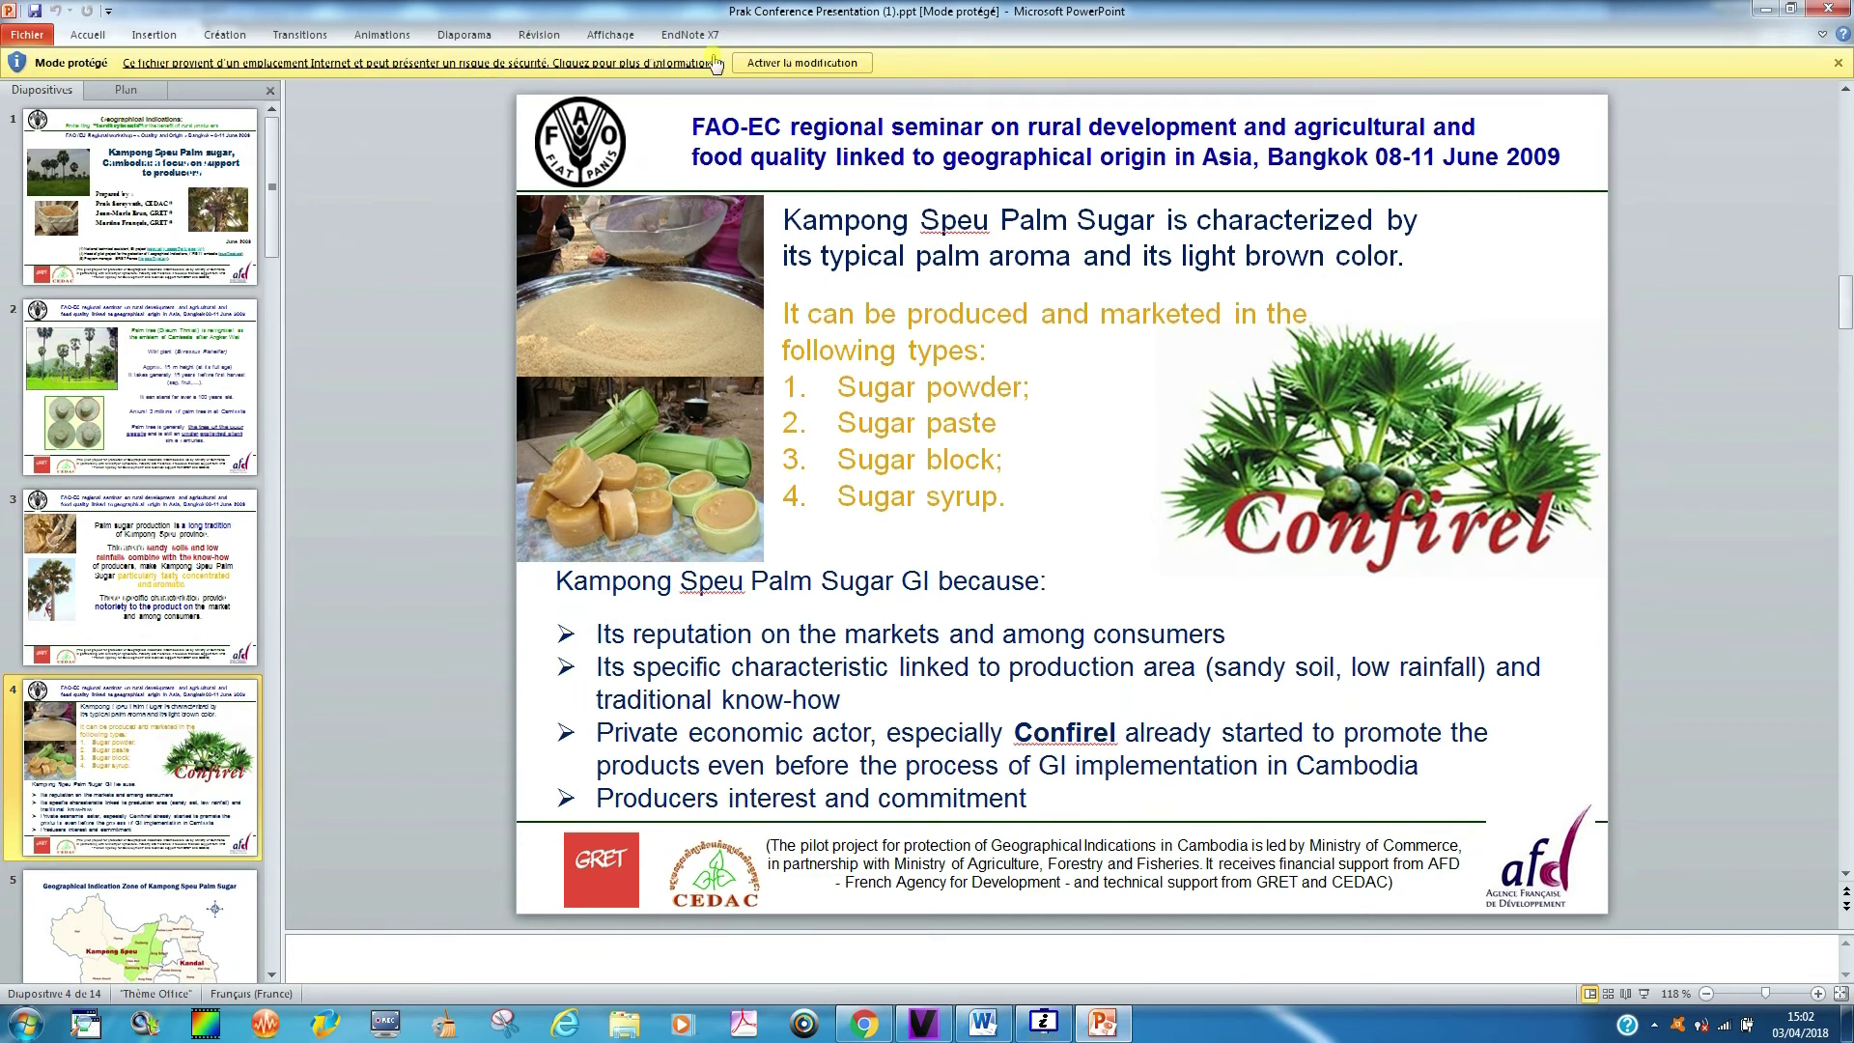
pyautogui.click(768, 63)
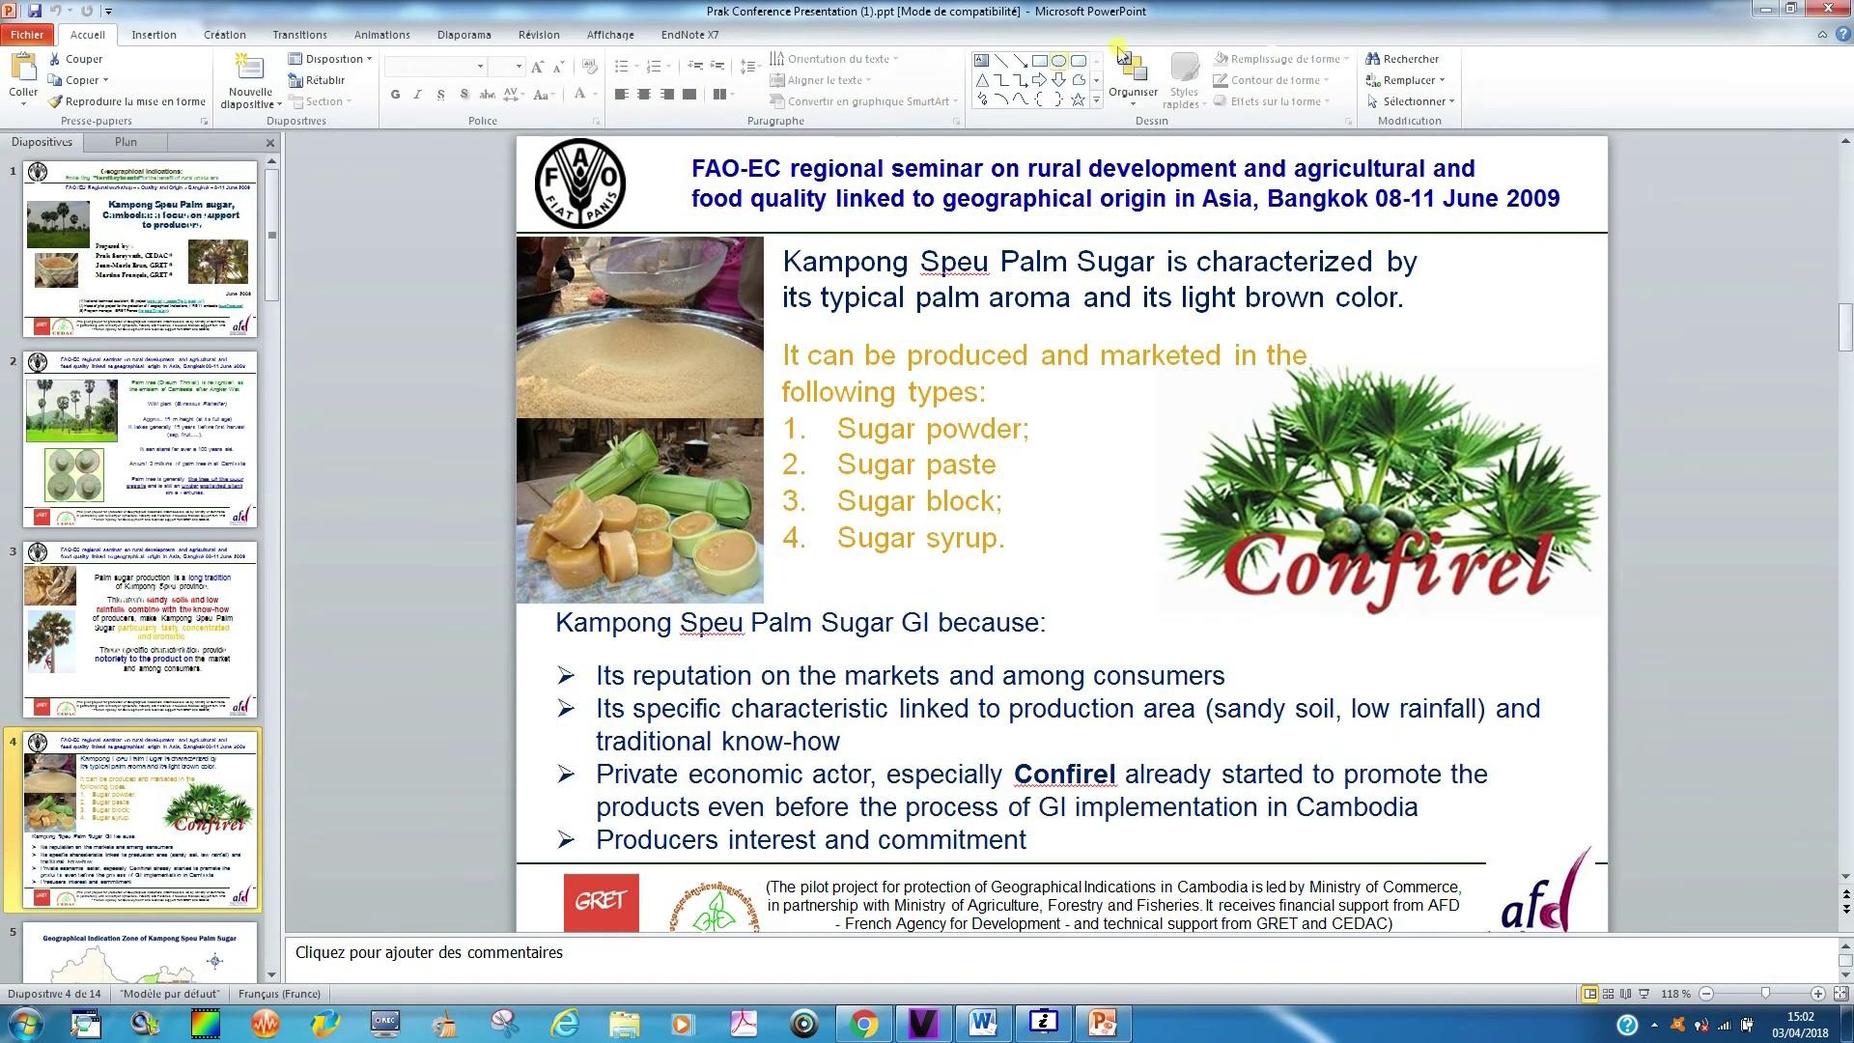
pyautogui.click(1830, 10)
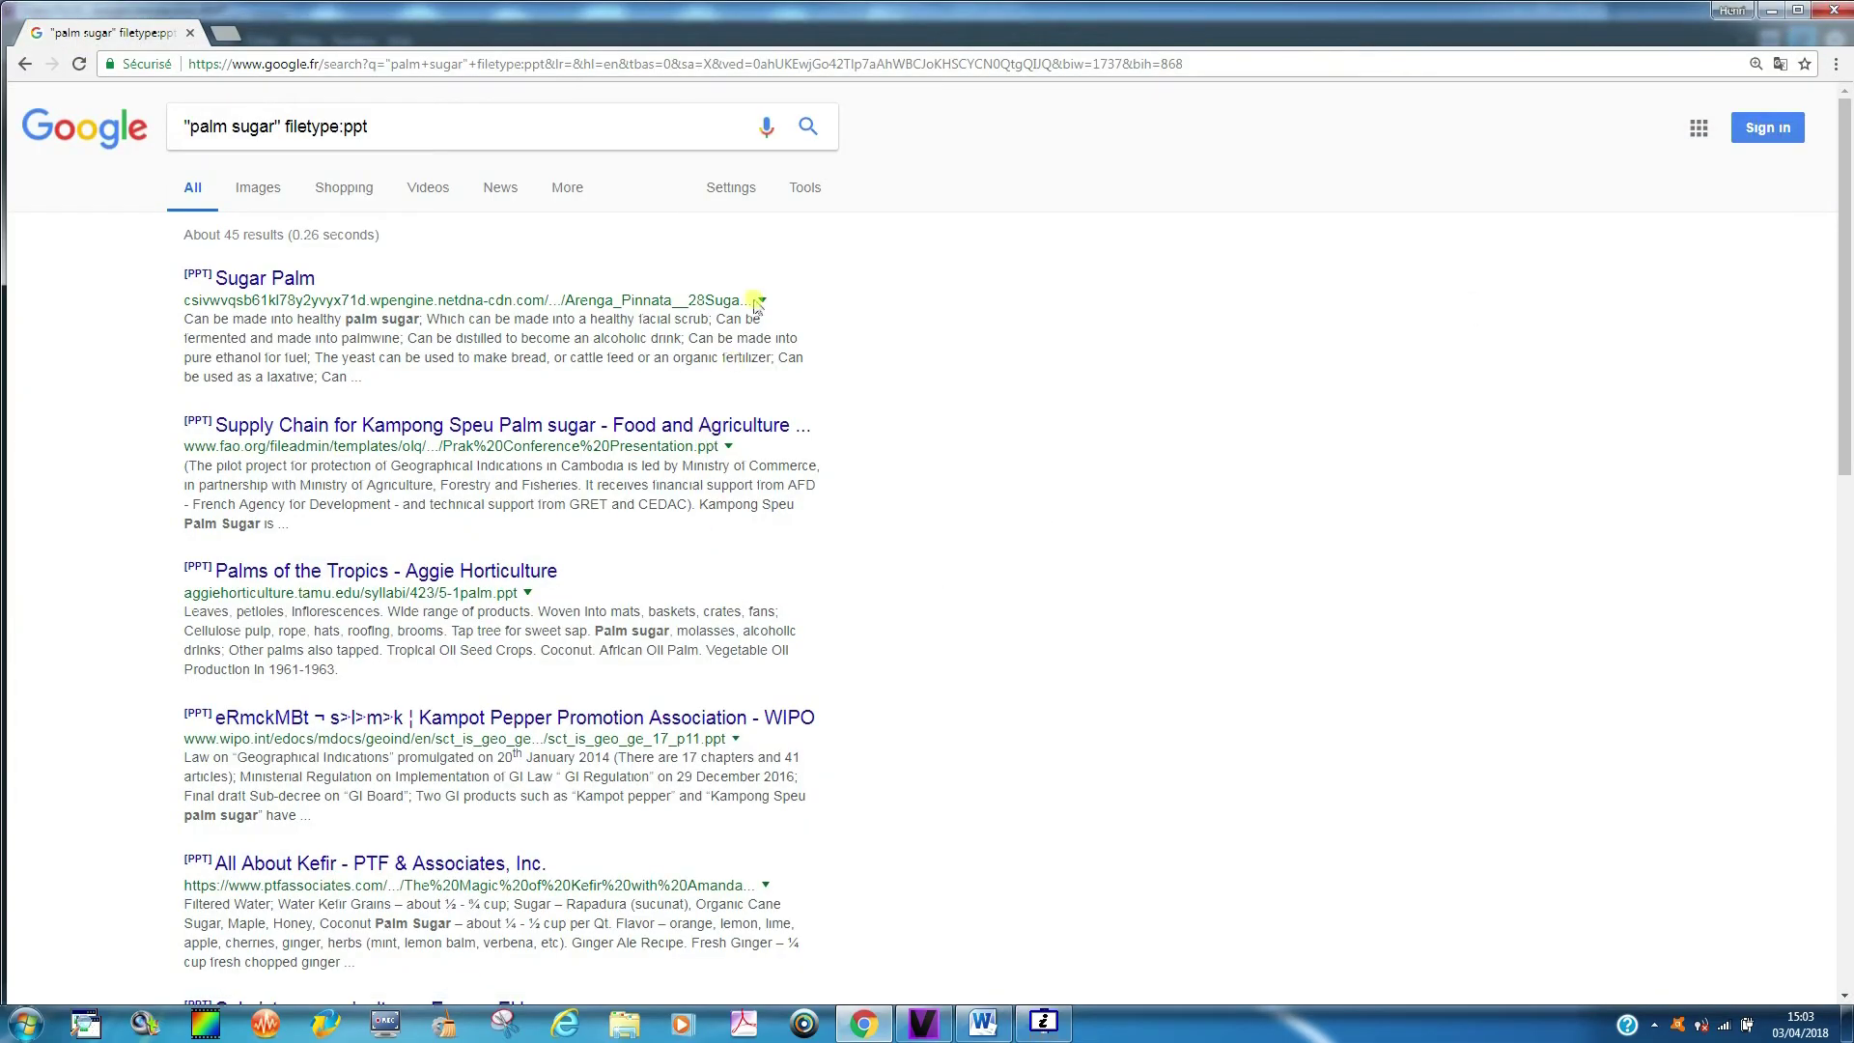
# Run an advanced search for "palm sugar" limited to Adobe Acrobat PDF (.pdf) files updated in the past month.
pyautogui.click(729, 187)
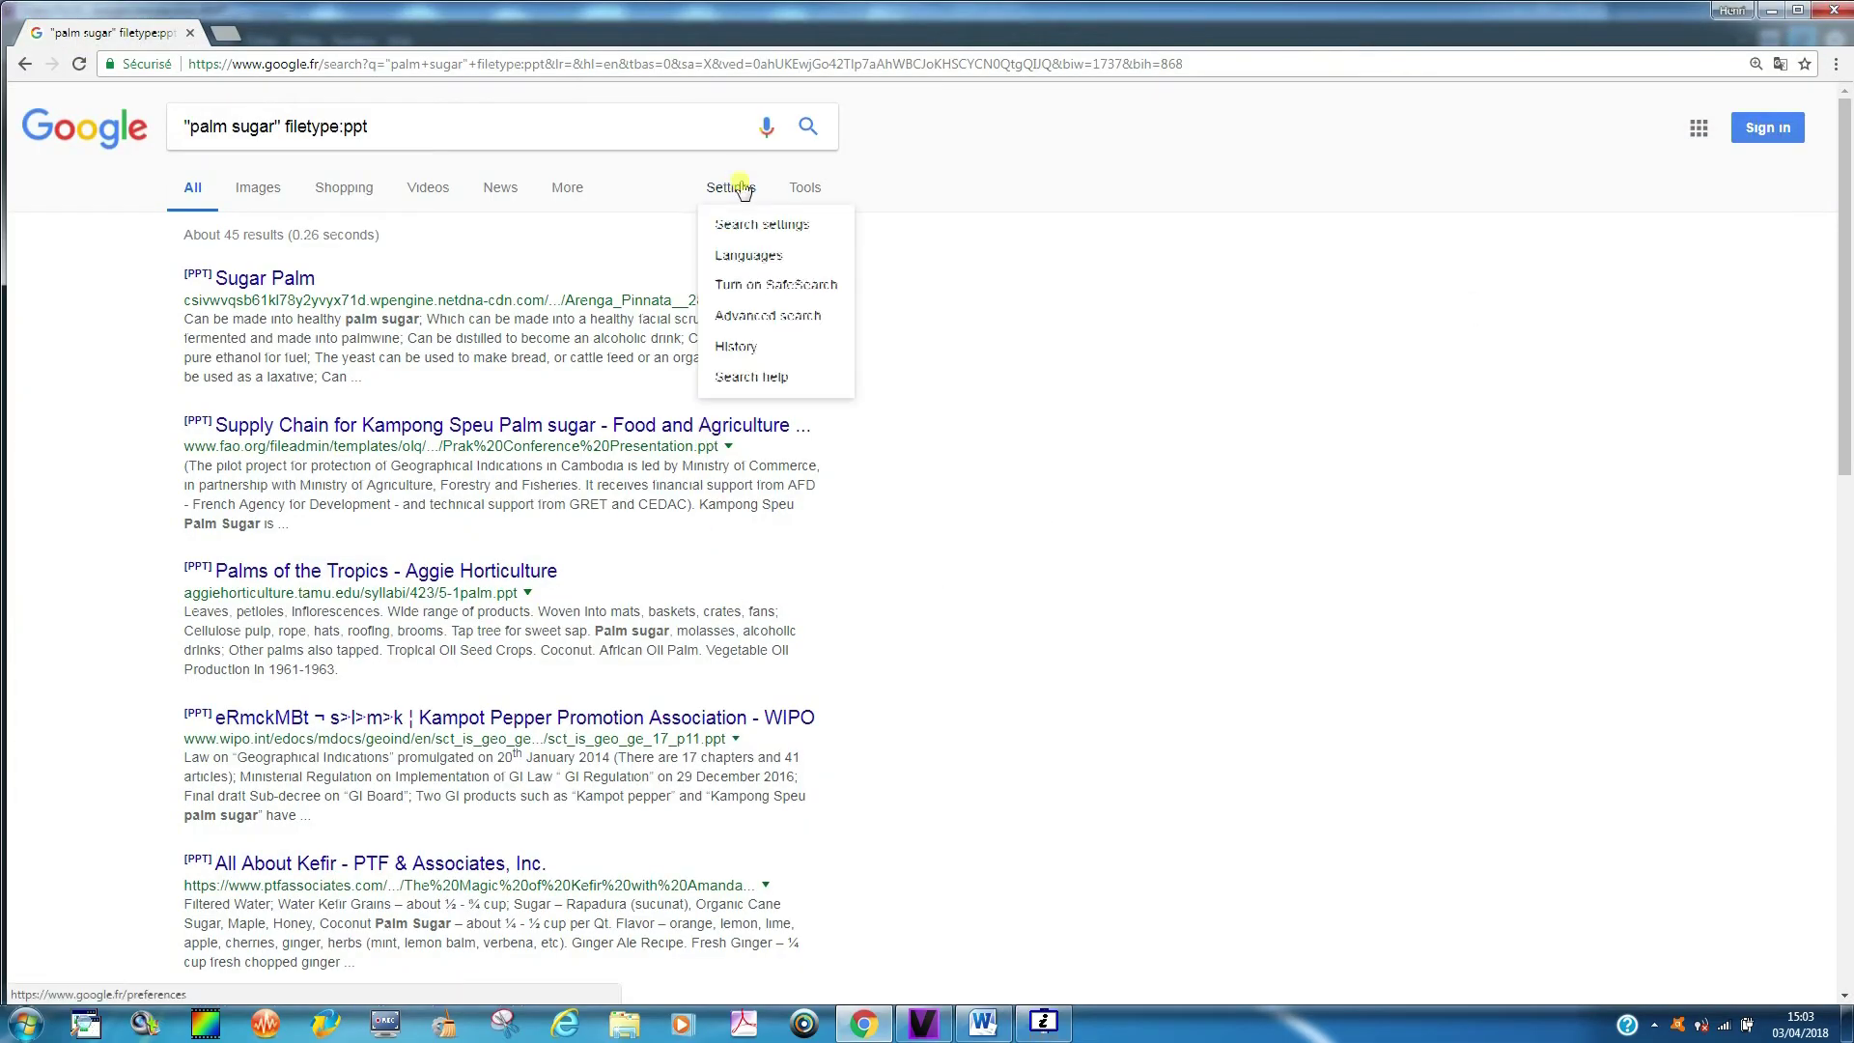
pyautogui.click(731, 319)
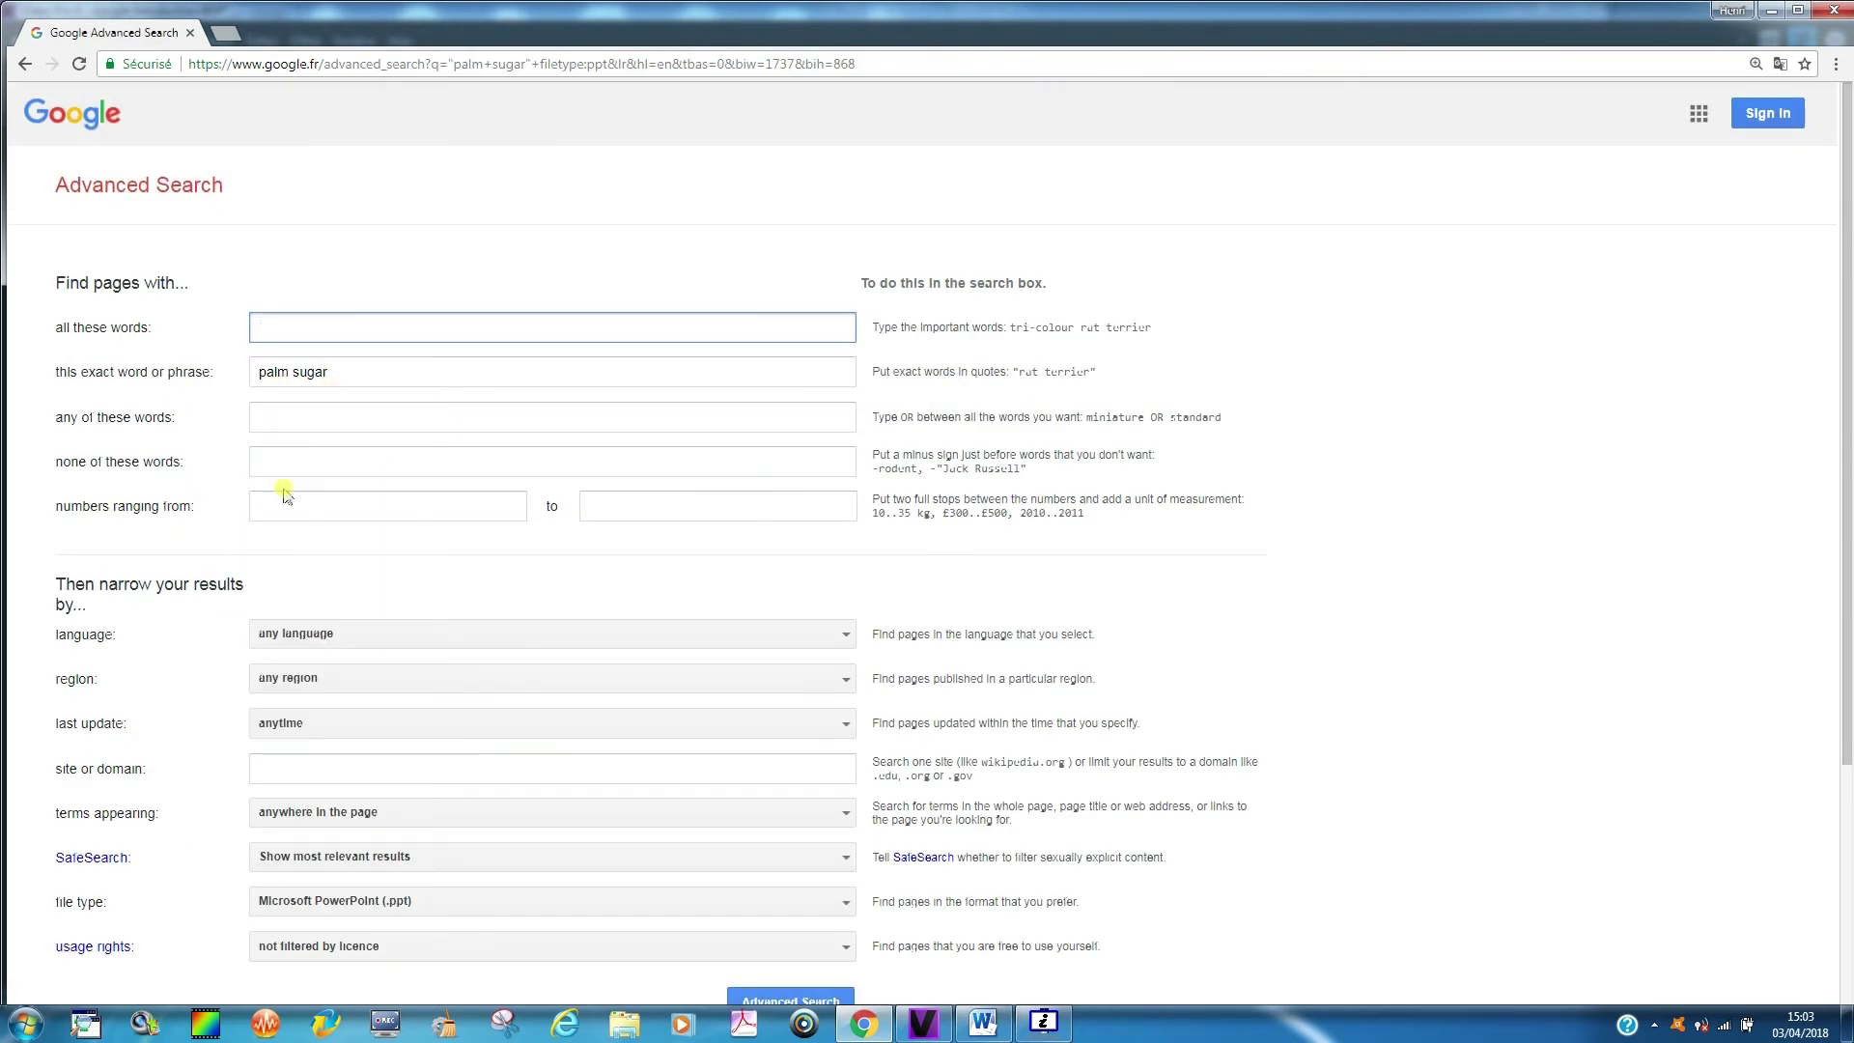
pyautogui.click(846, 904)
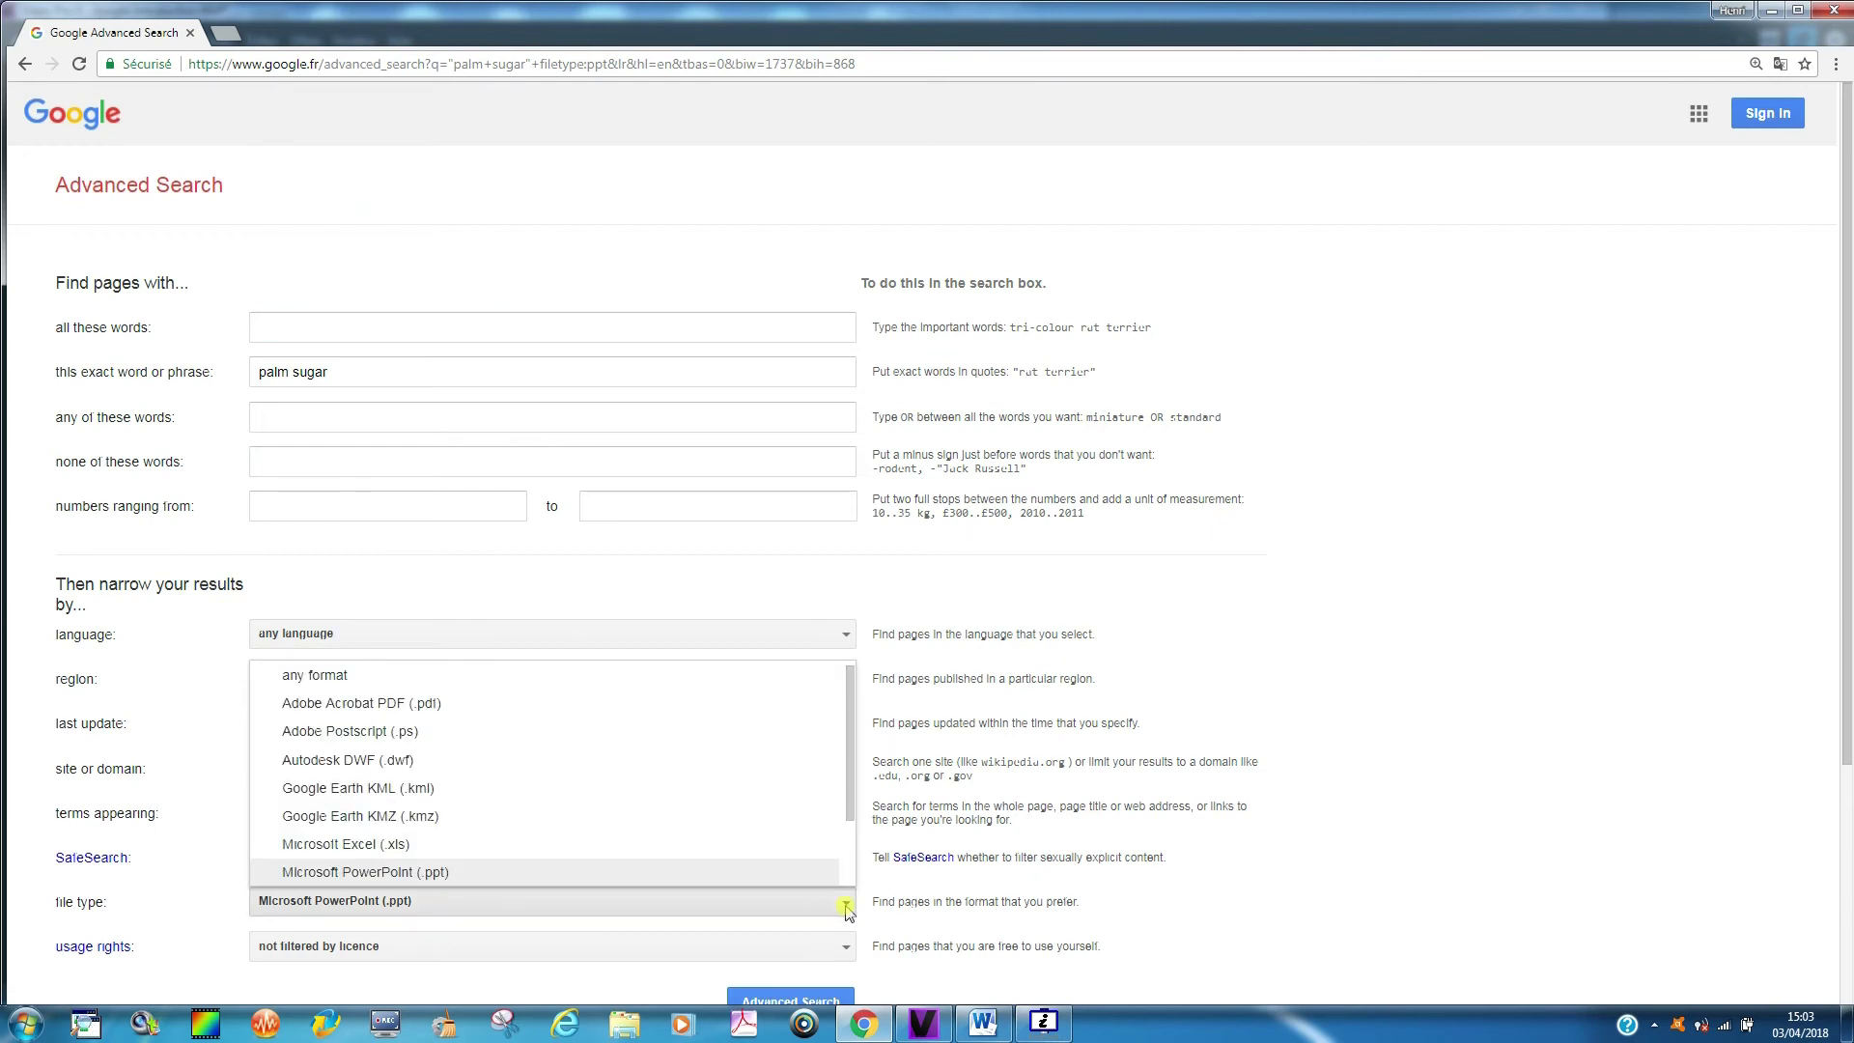
pyautogui.click(440, 705)
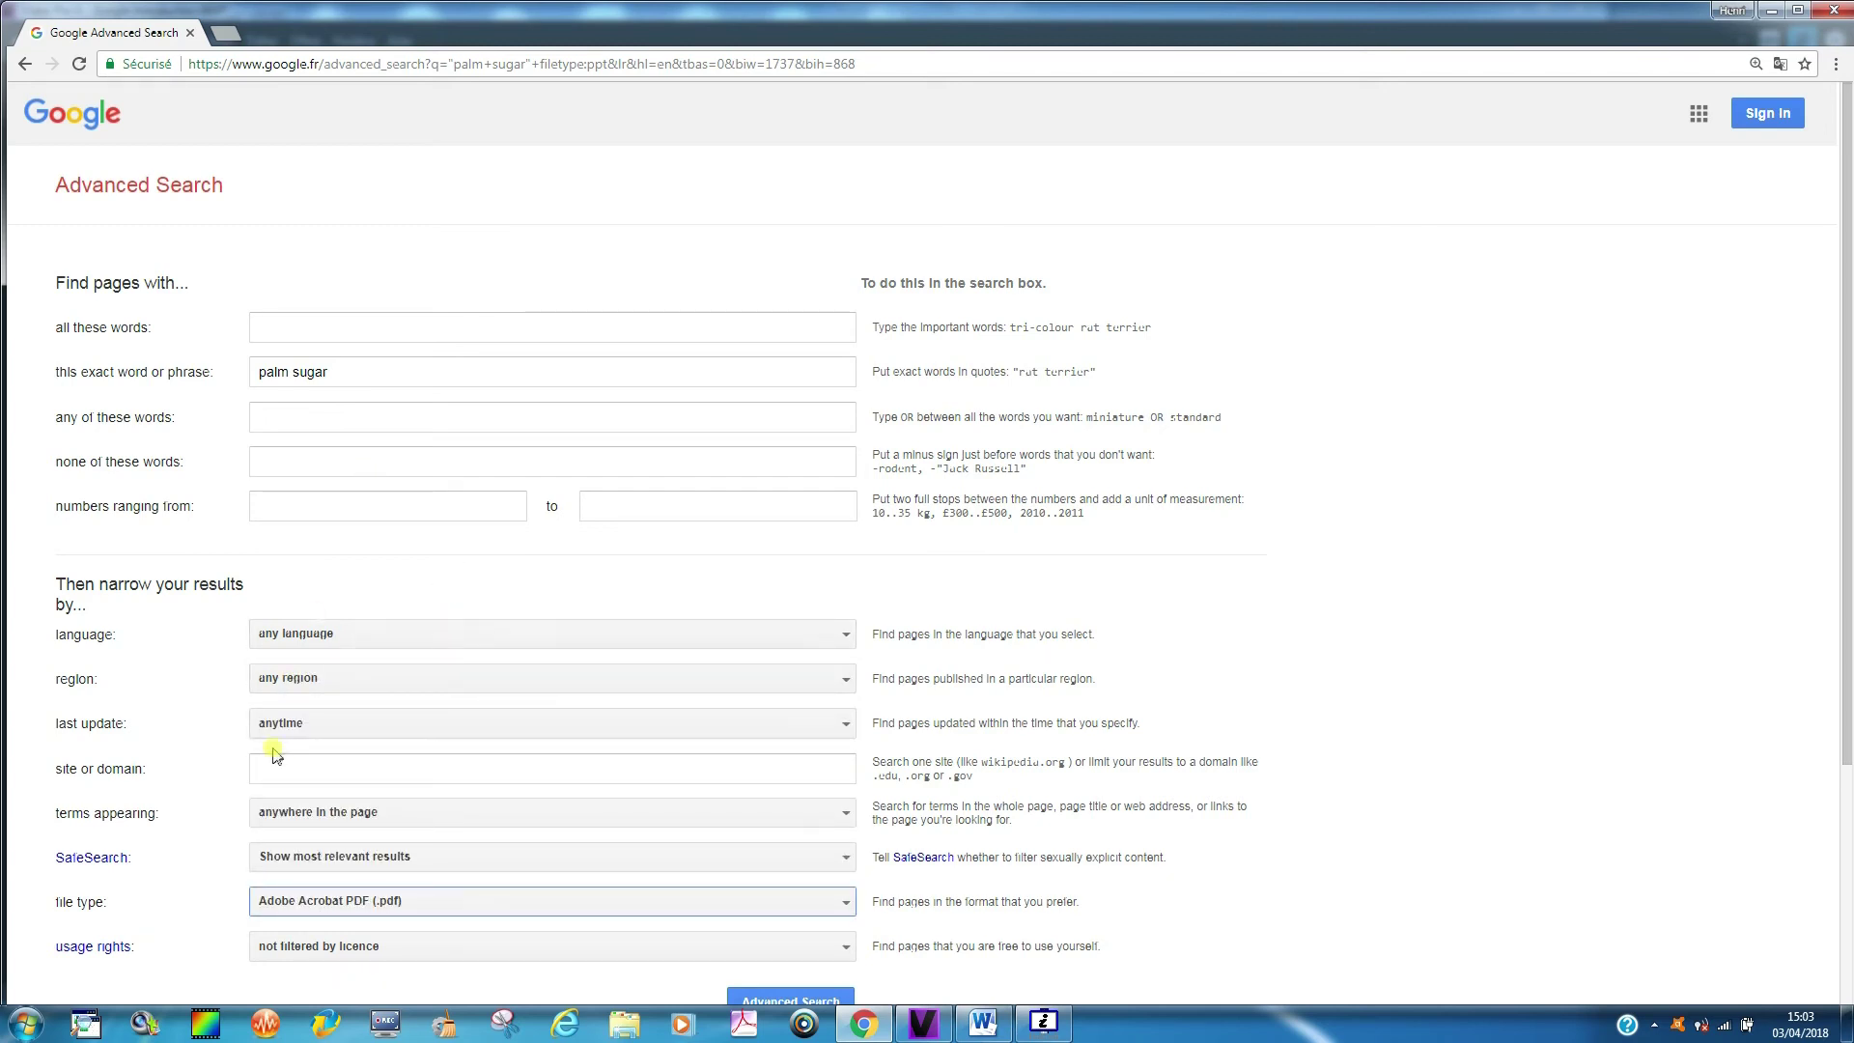
pyautogui.click(845, 724)
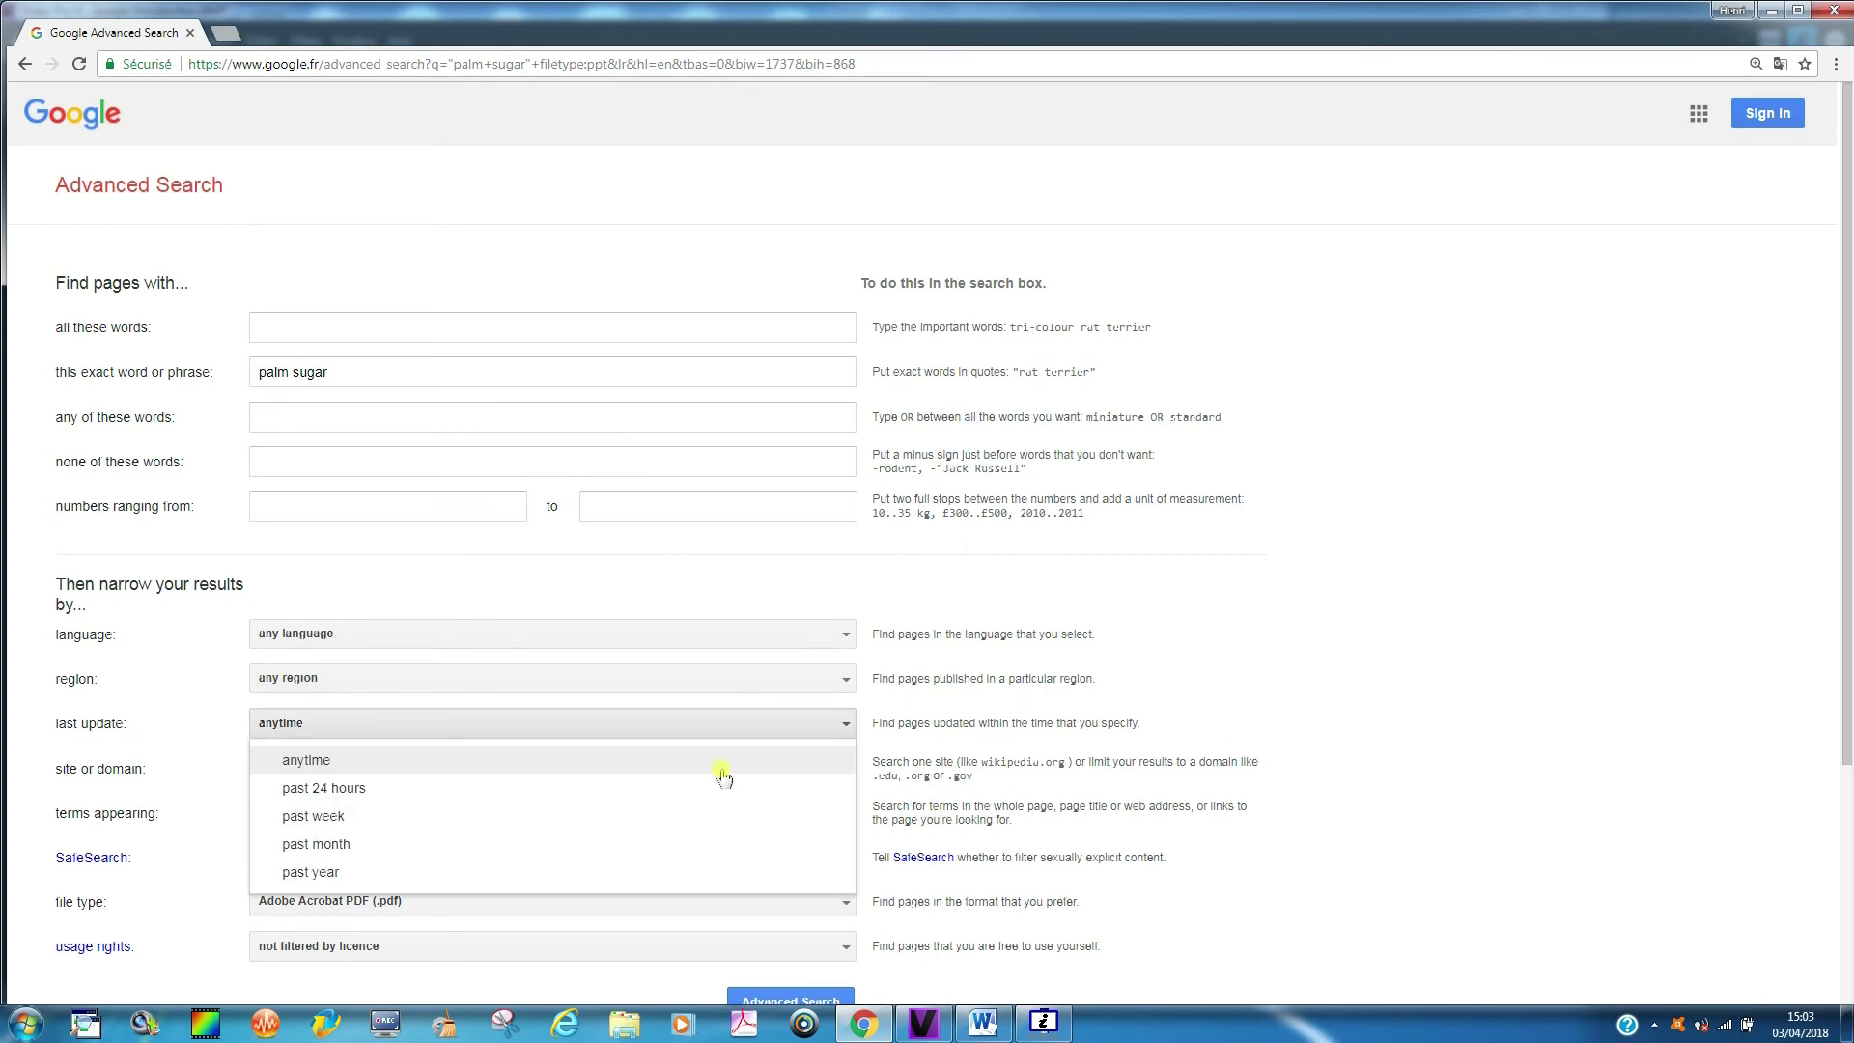
pyautogui.click(428, 847)
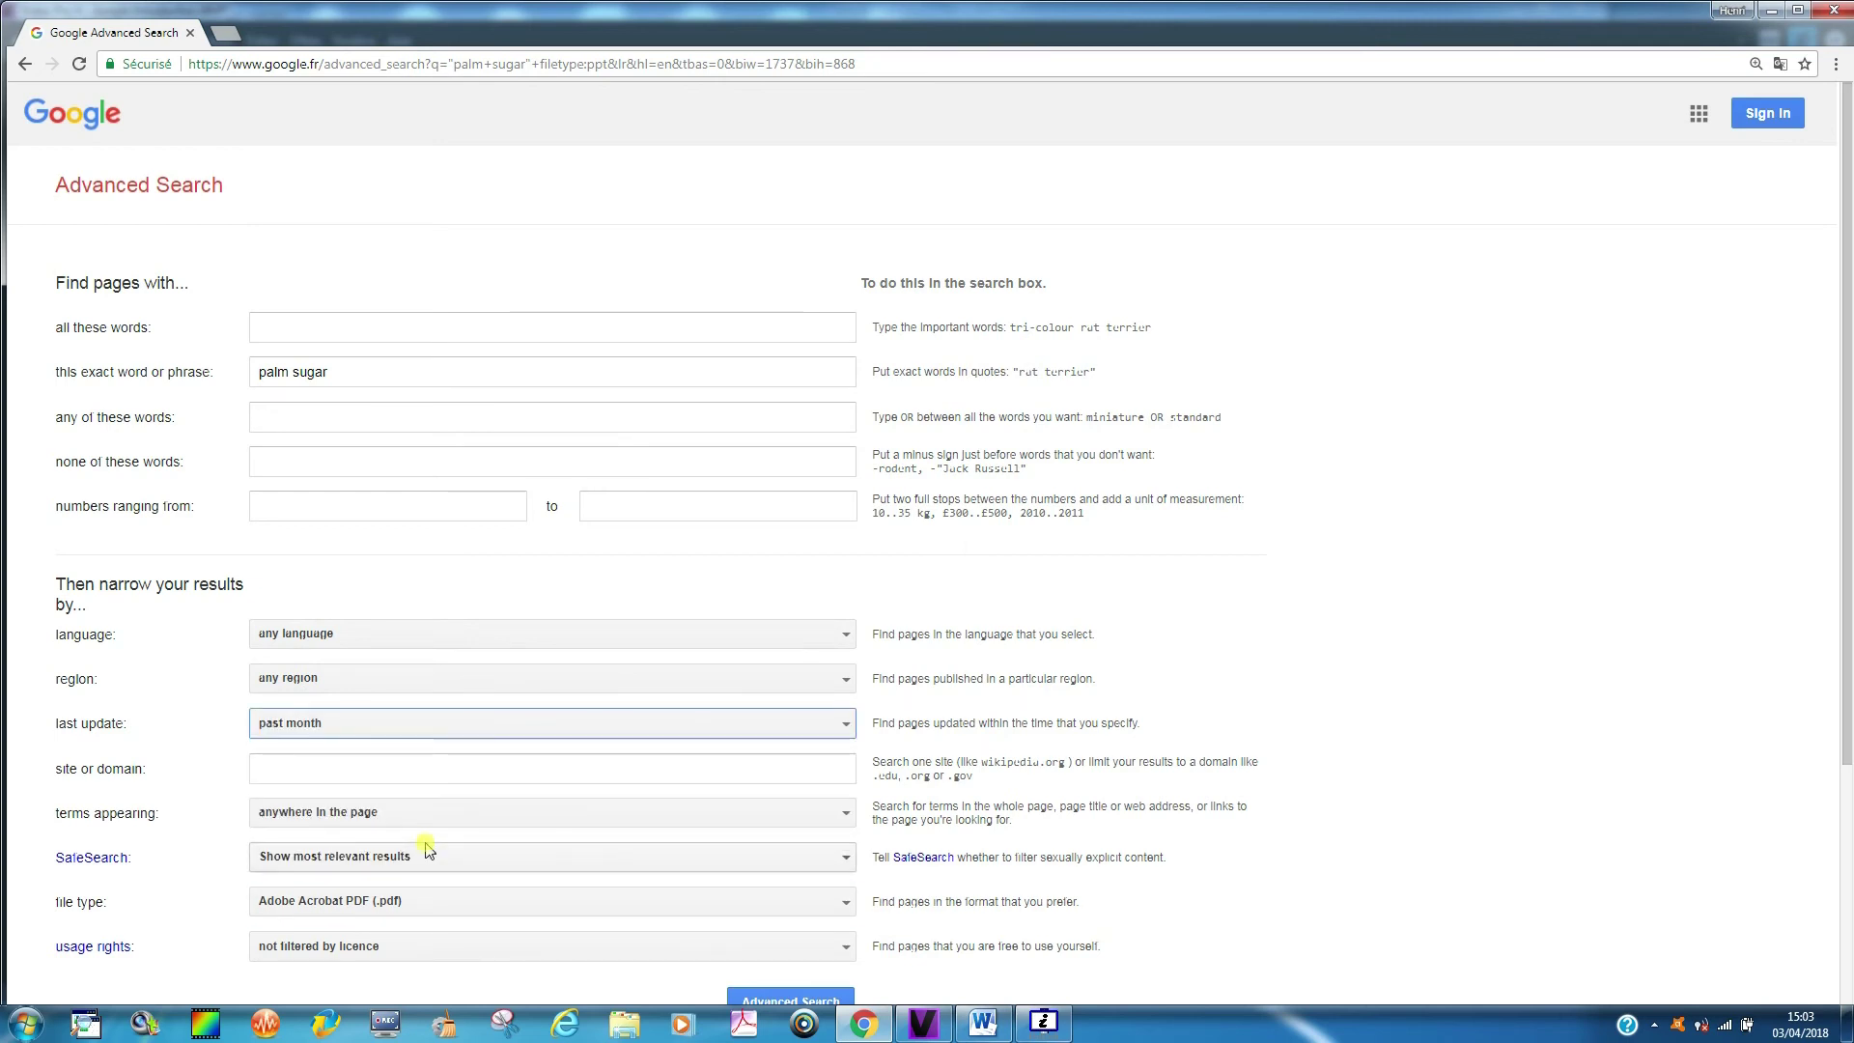
pyautogui.click(773, 996)
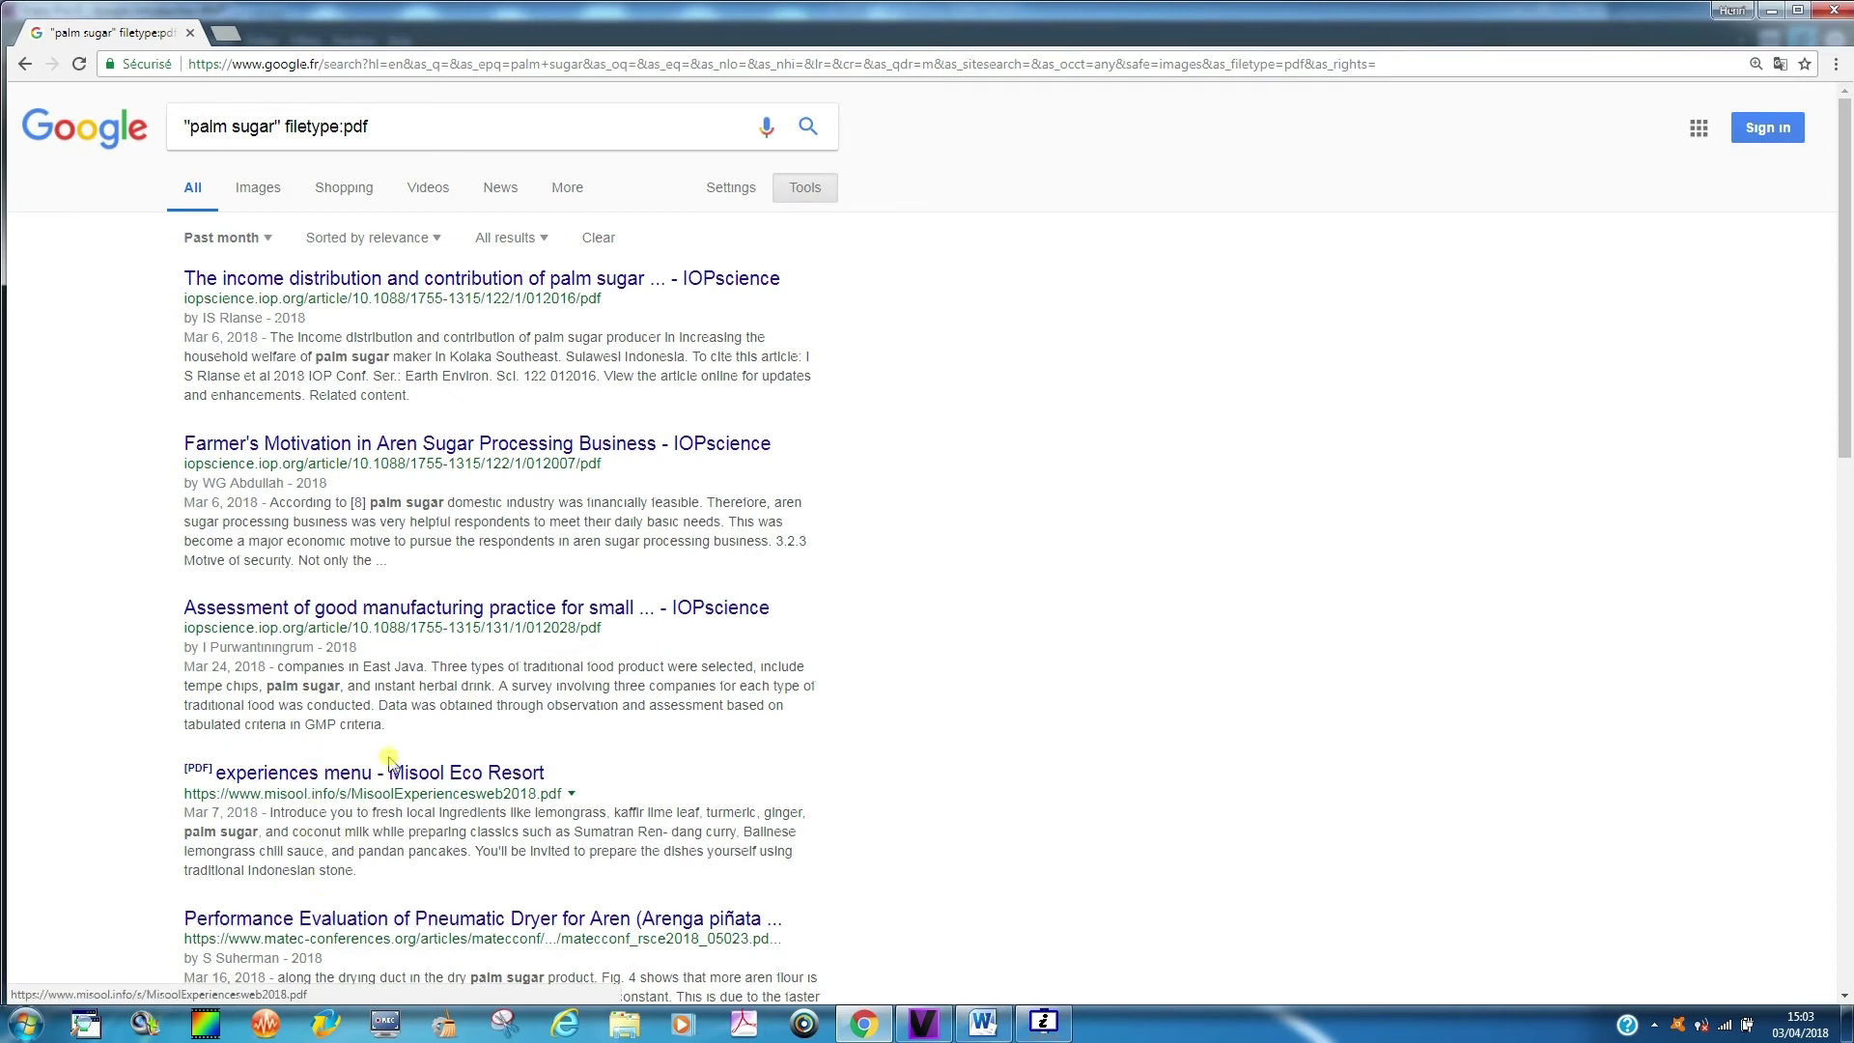
# Open the PDF result "Assessment of good manufacturing practice for small ...", skim its pages, and return to the search results.
pyautogui.click(431, 611)
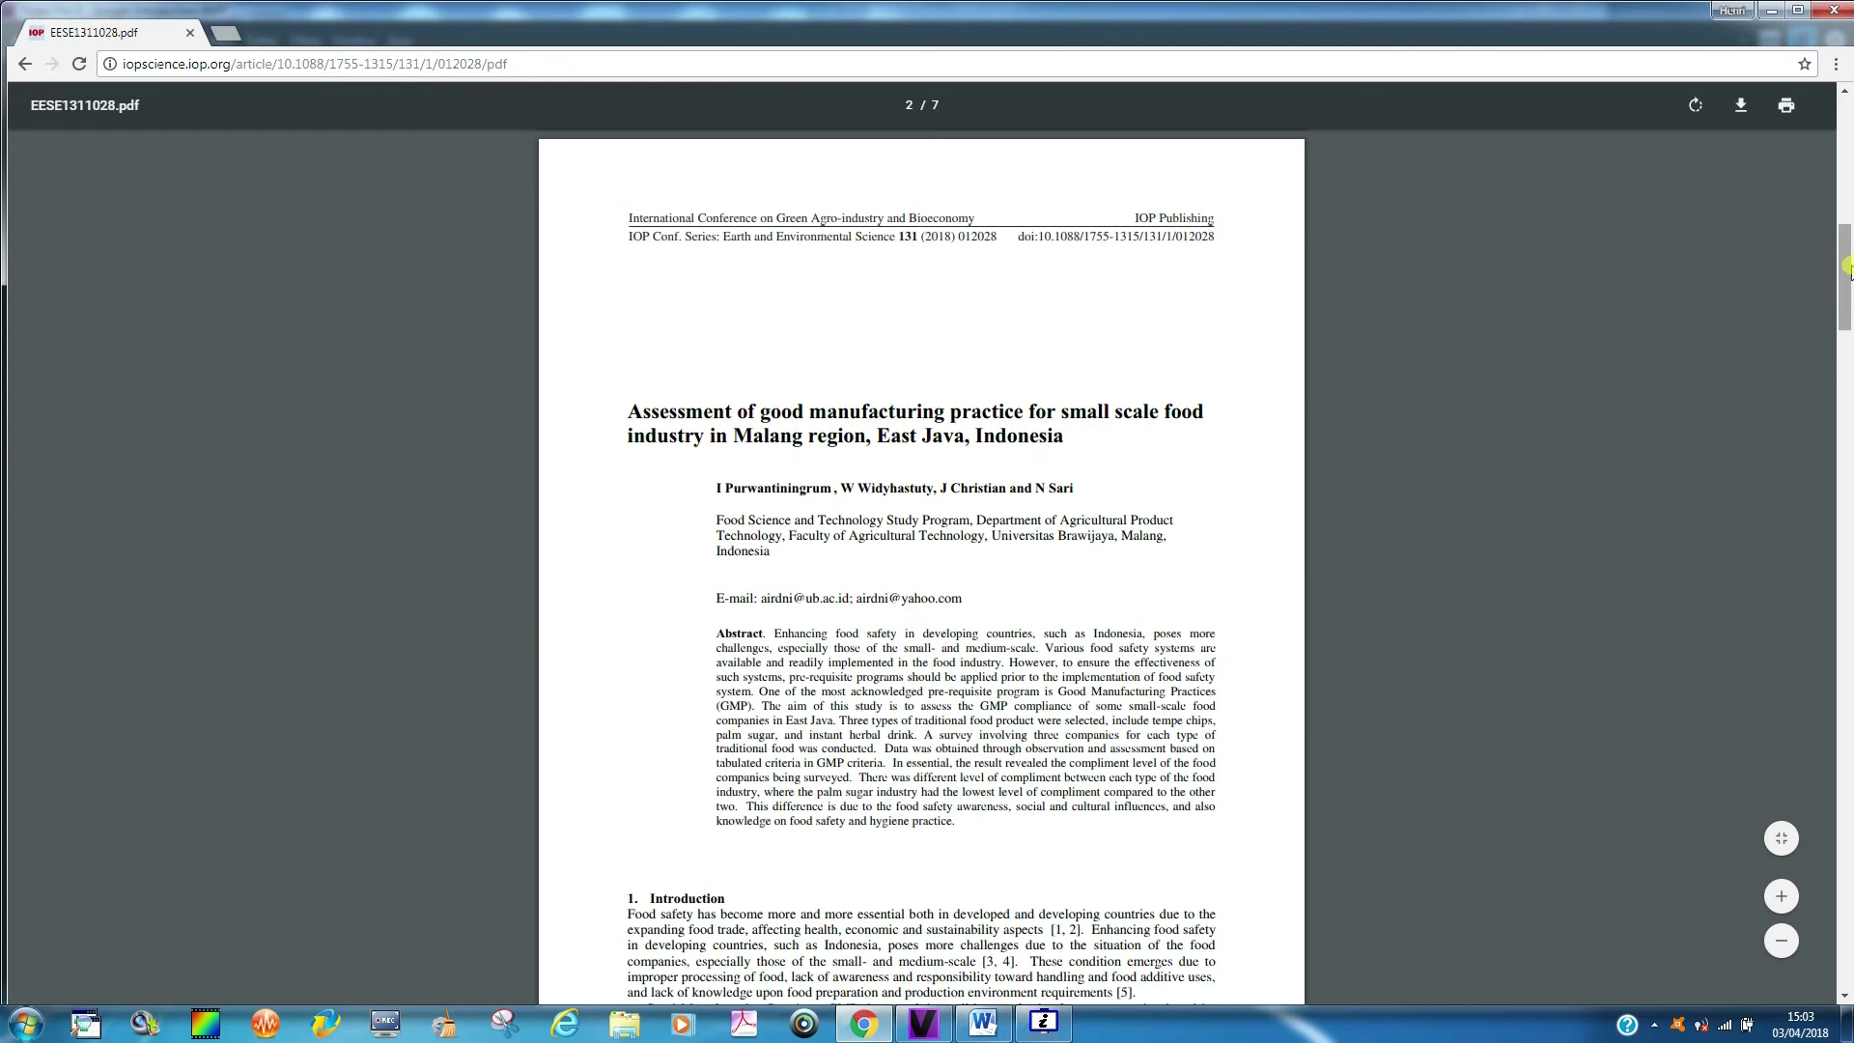
pyautogui.moveTo(1844, 268); pyautogui.dragTo(1847, 442)
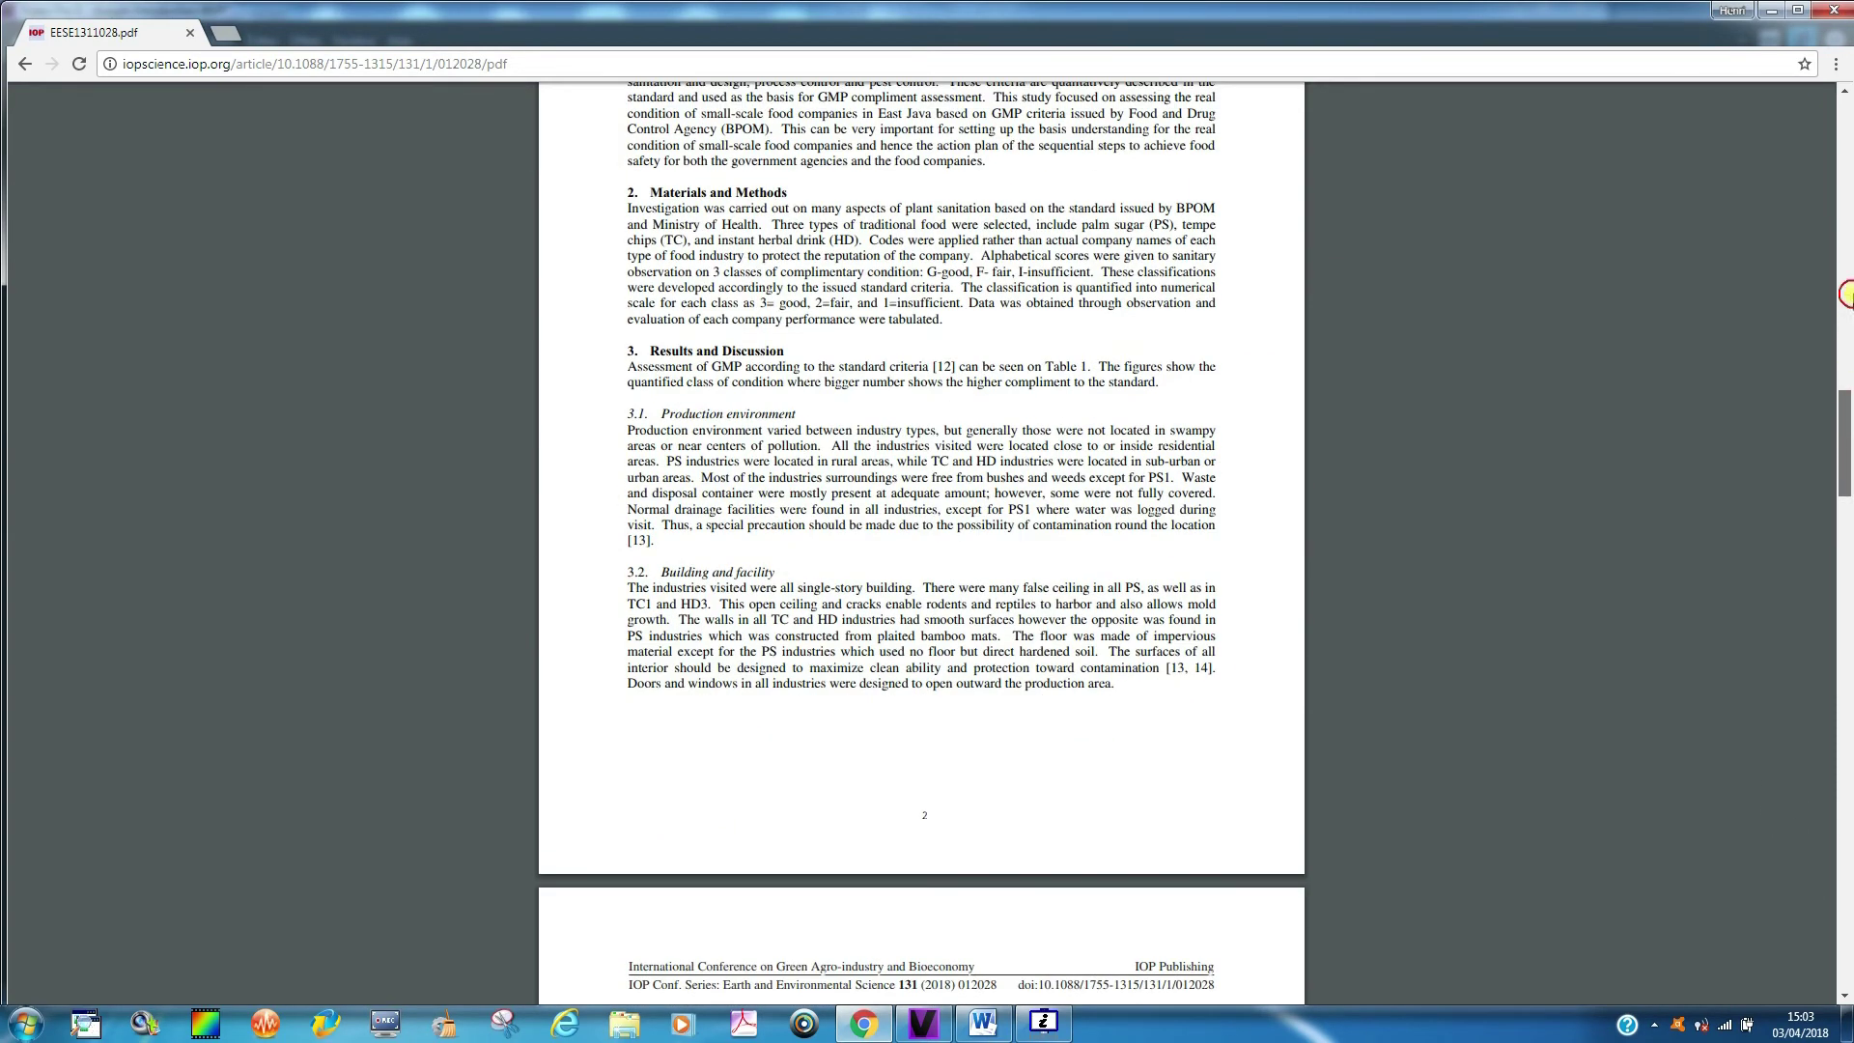
pyautogui.moveTo(1851, 183); pyautogui.dragTo(1832, 141)
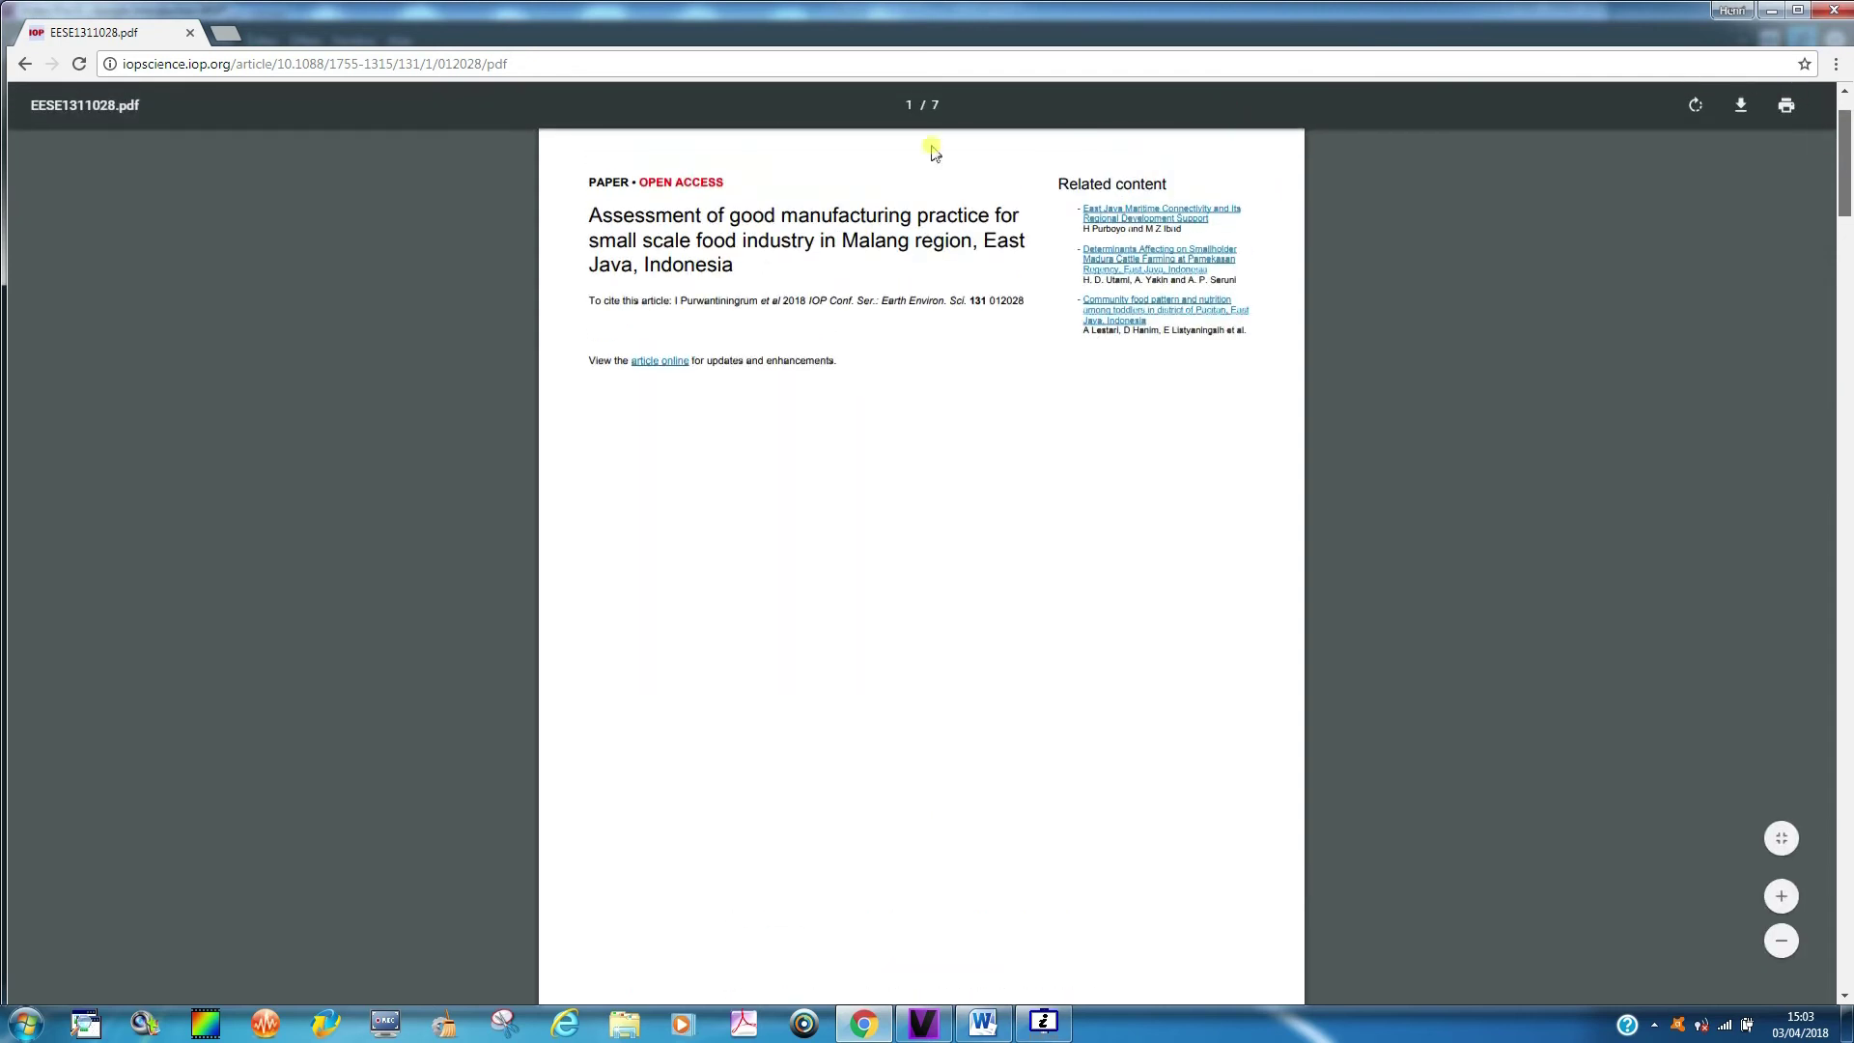
pyautogui.click(26, 65)
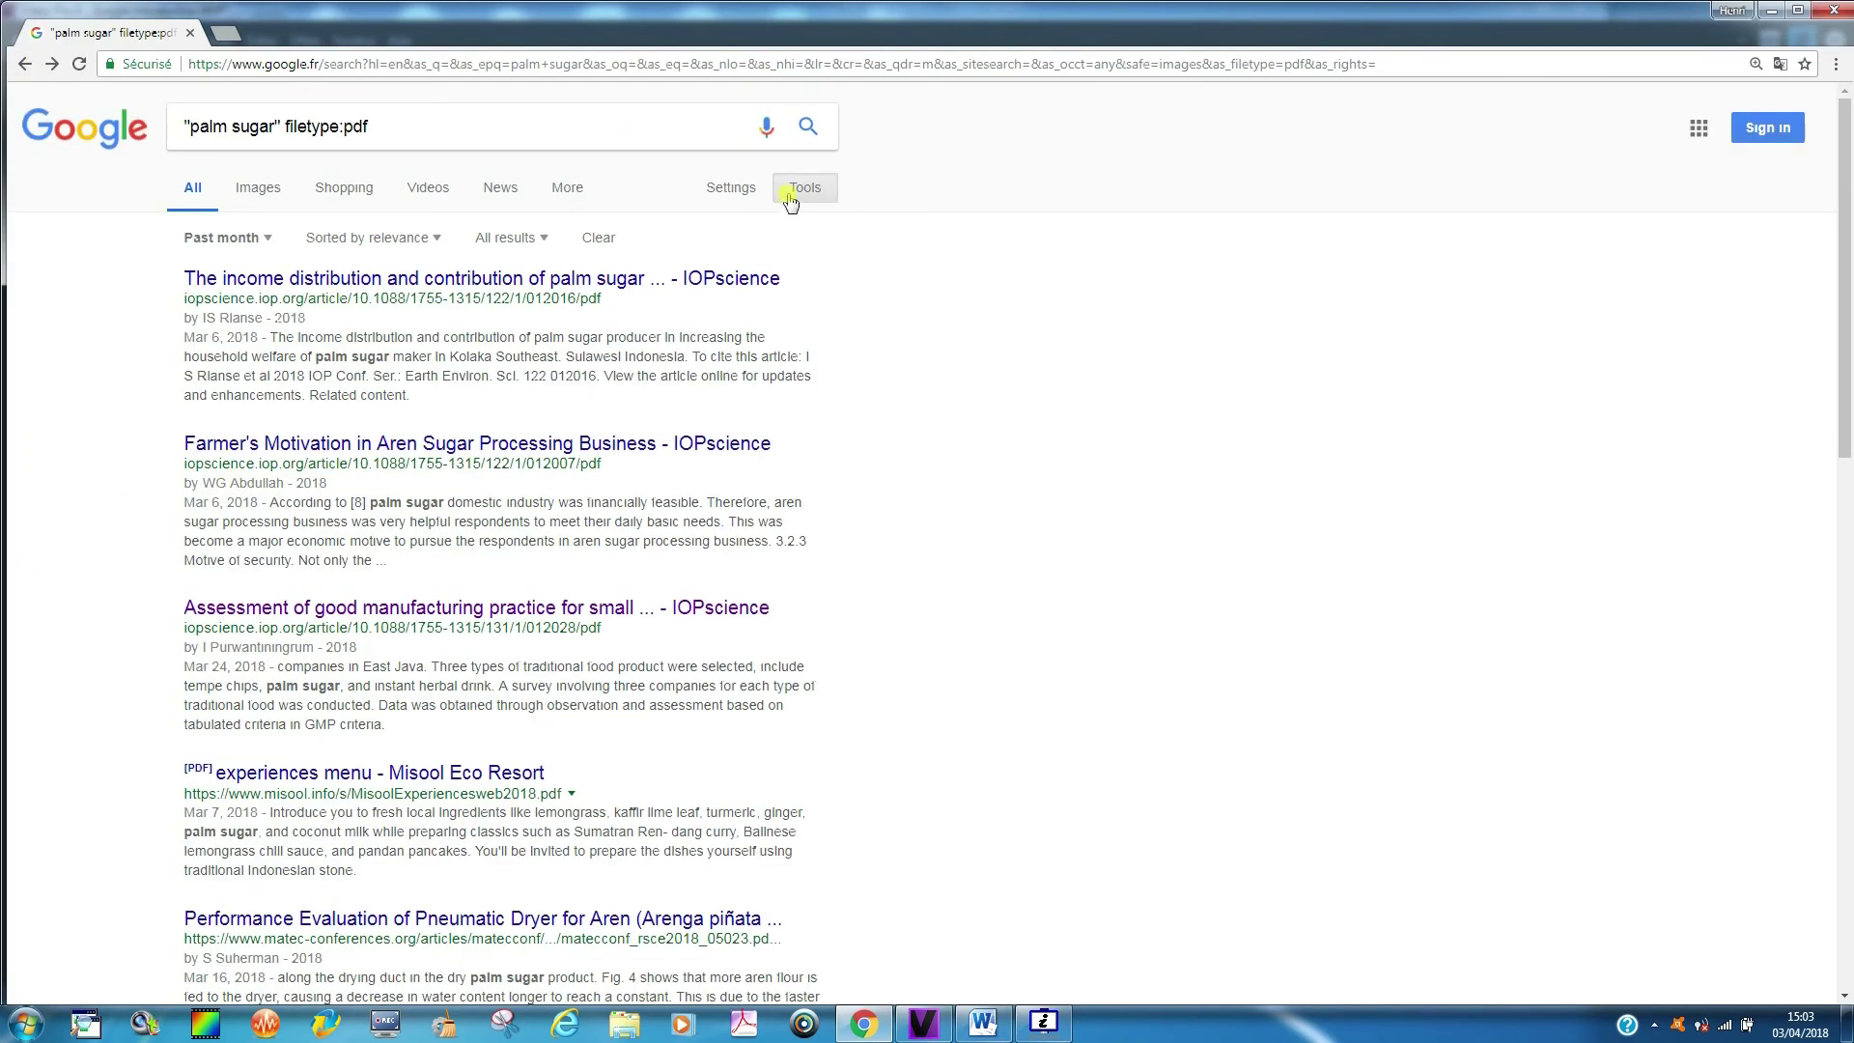
# Set the advanced search's file type to any format and its language to Portuguese, and run the search.
pyautogui.click(750, 190)
pyautogui.click(736, 314)
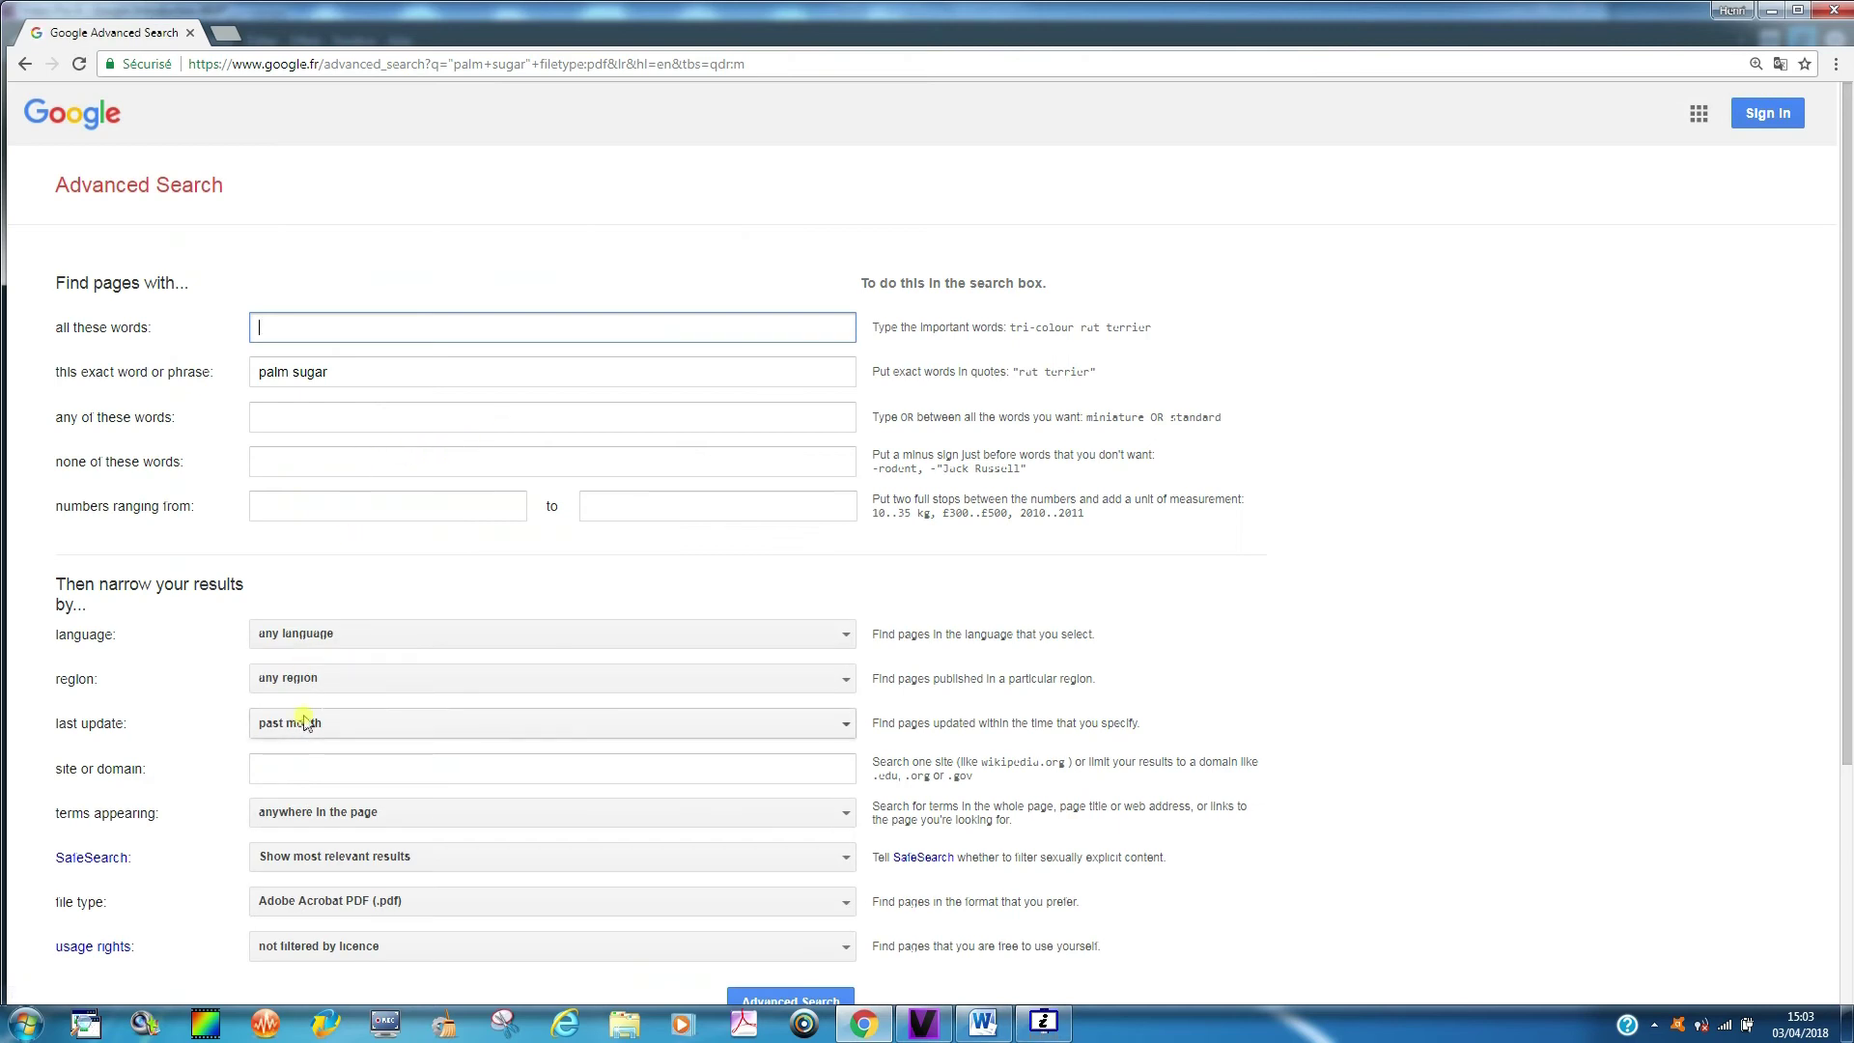
pyautogui.click(846, 907)
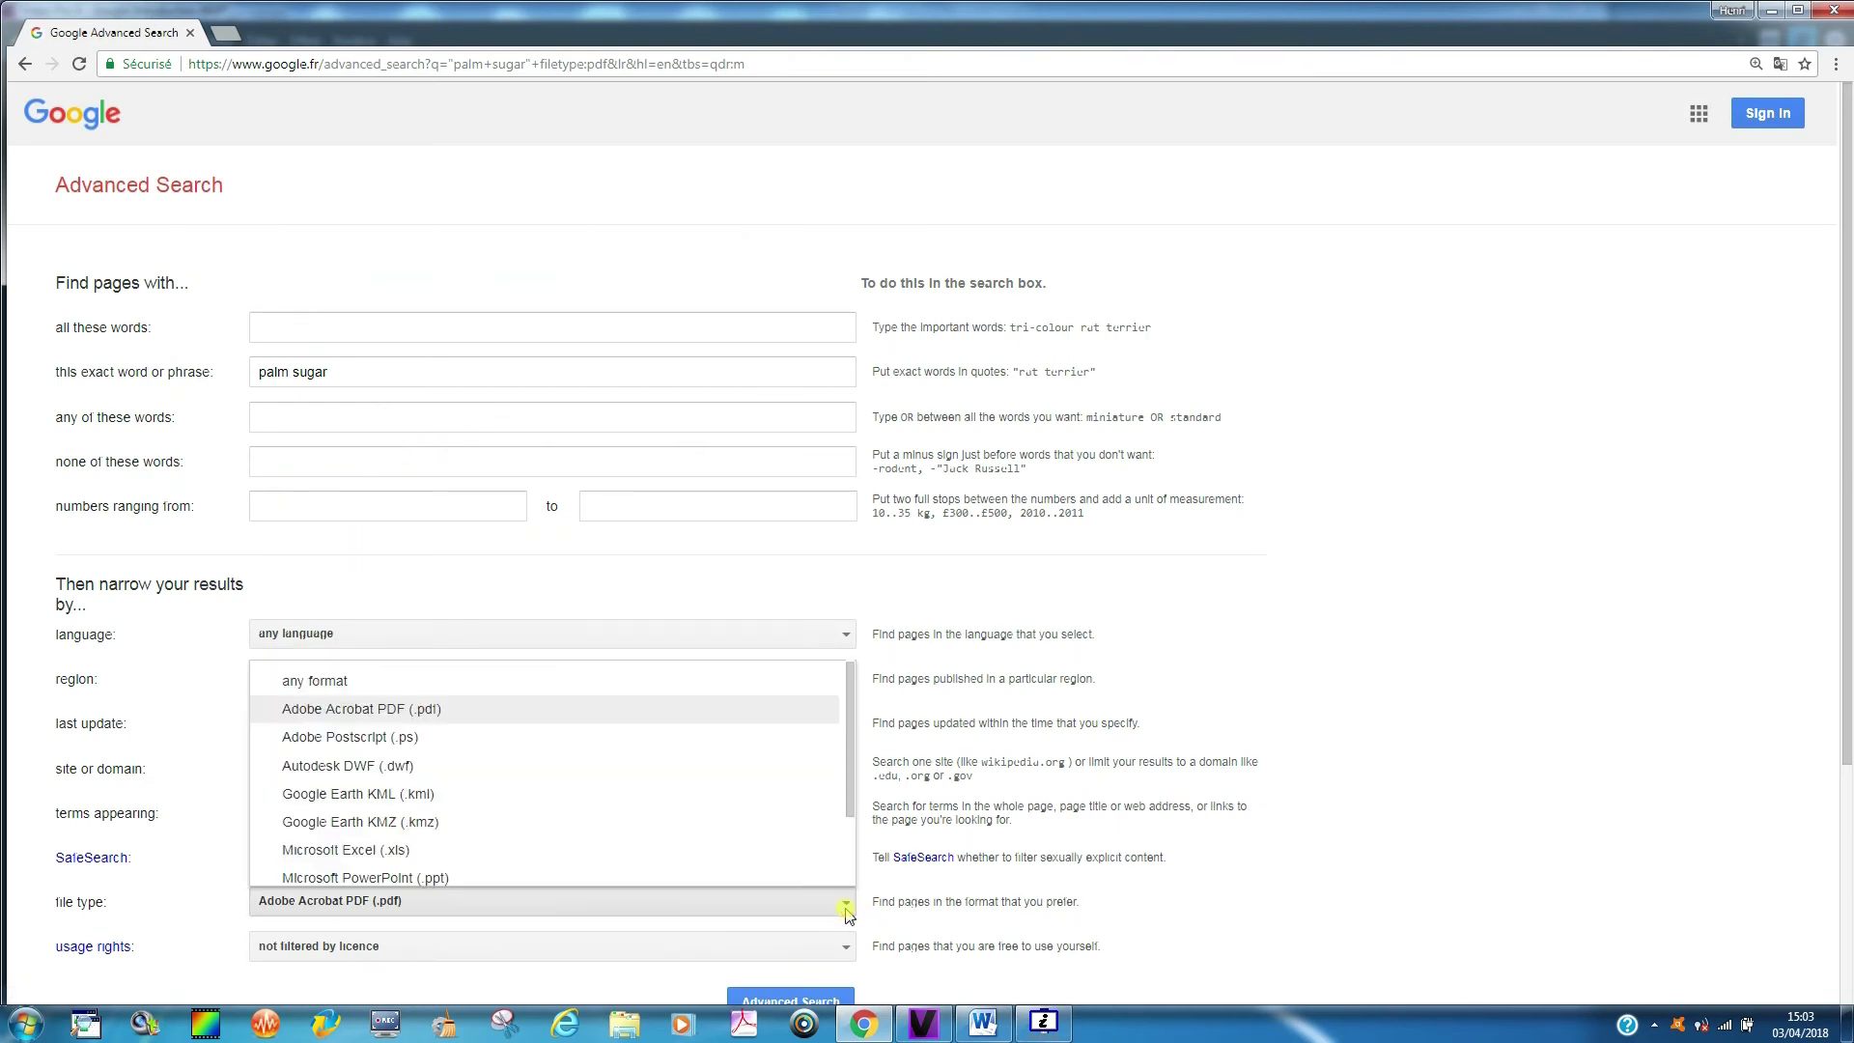
pyautogui.click(357, 681)
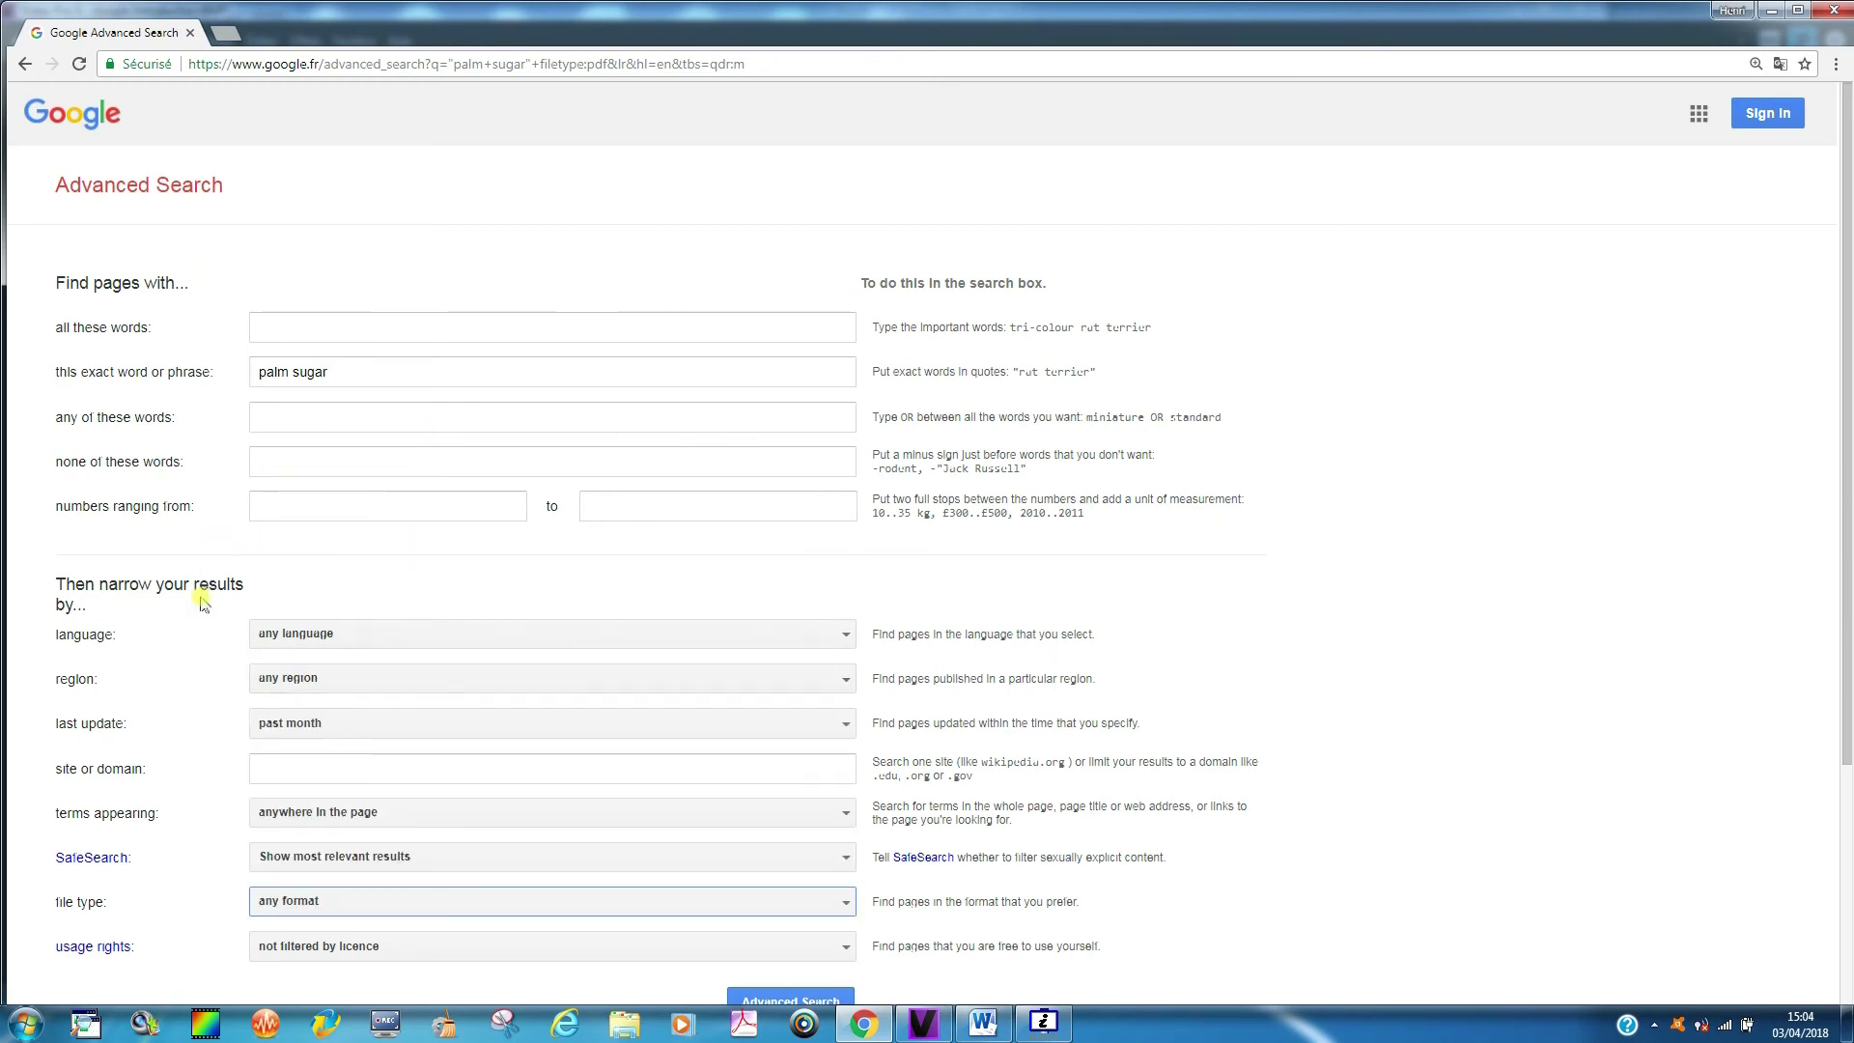
pyautogui.click(847, 638)
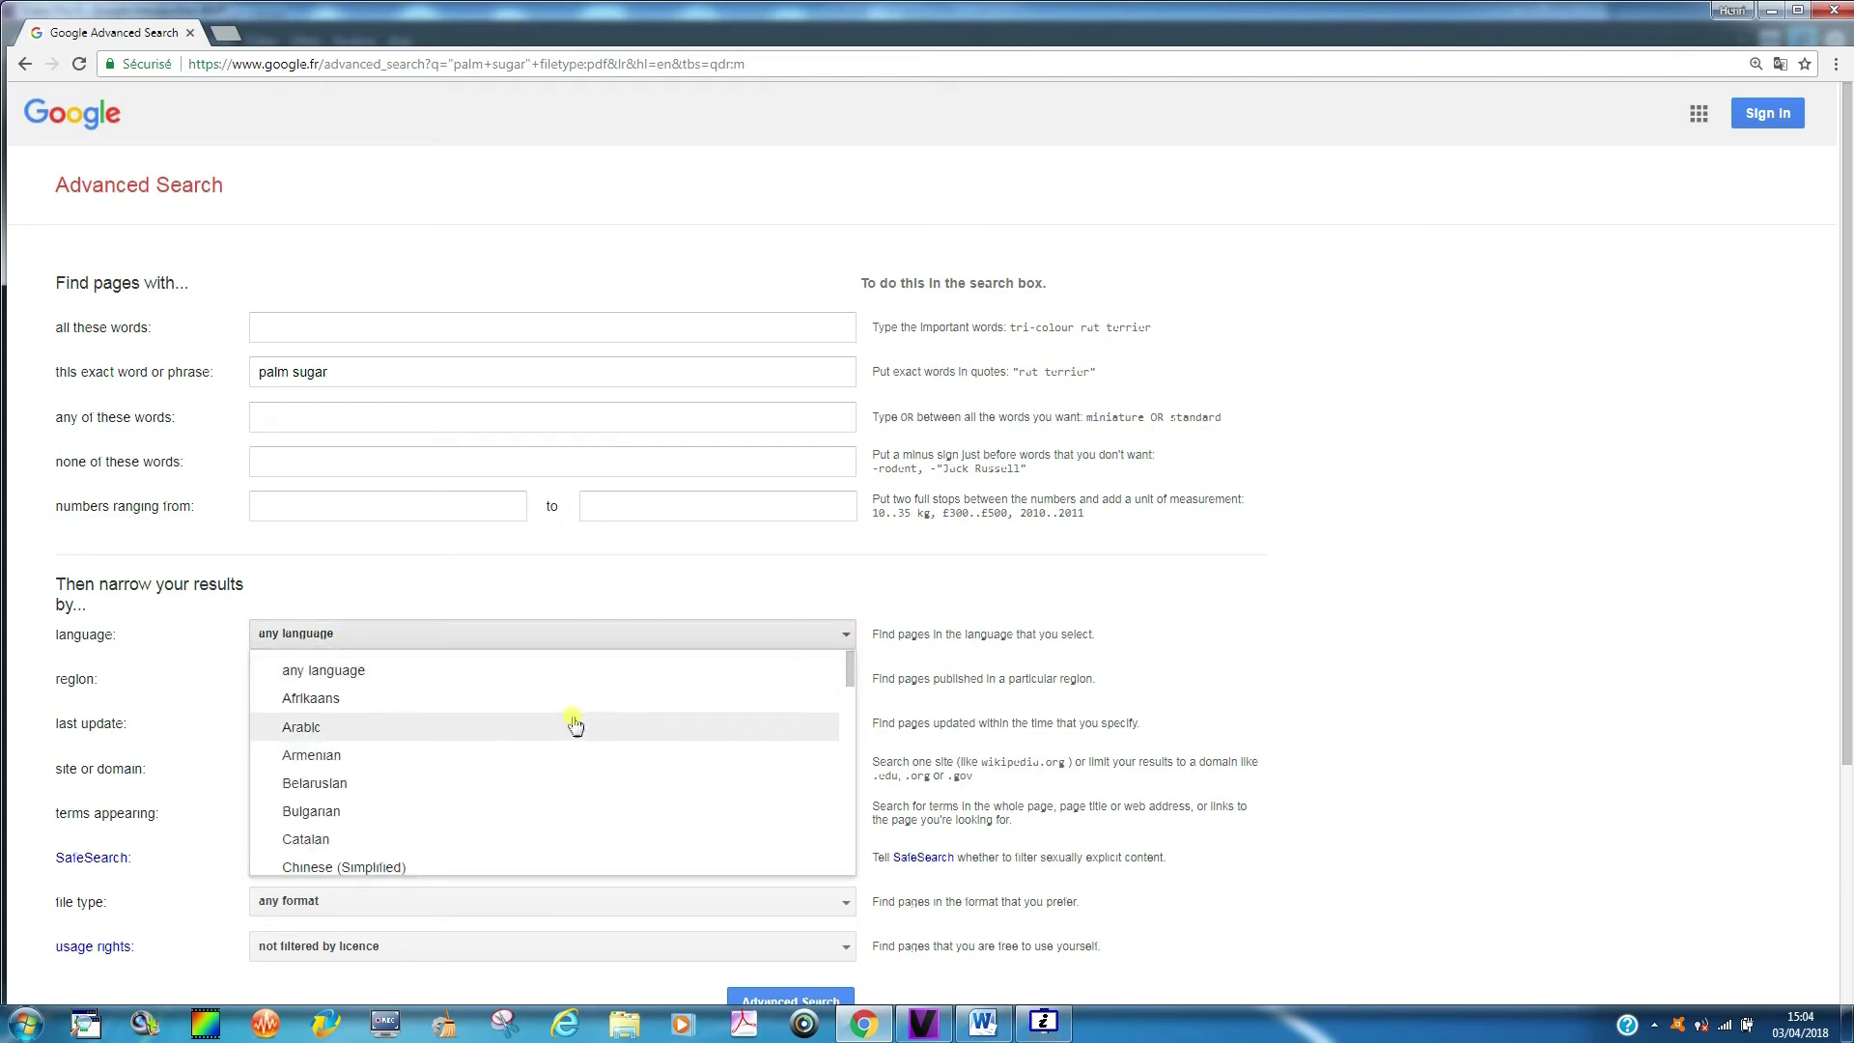
pyautogui.moveTo(840, 673); pyautogui.dragTo(782, 821)
pyautogui.click(348, 760)
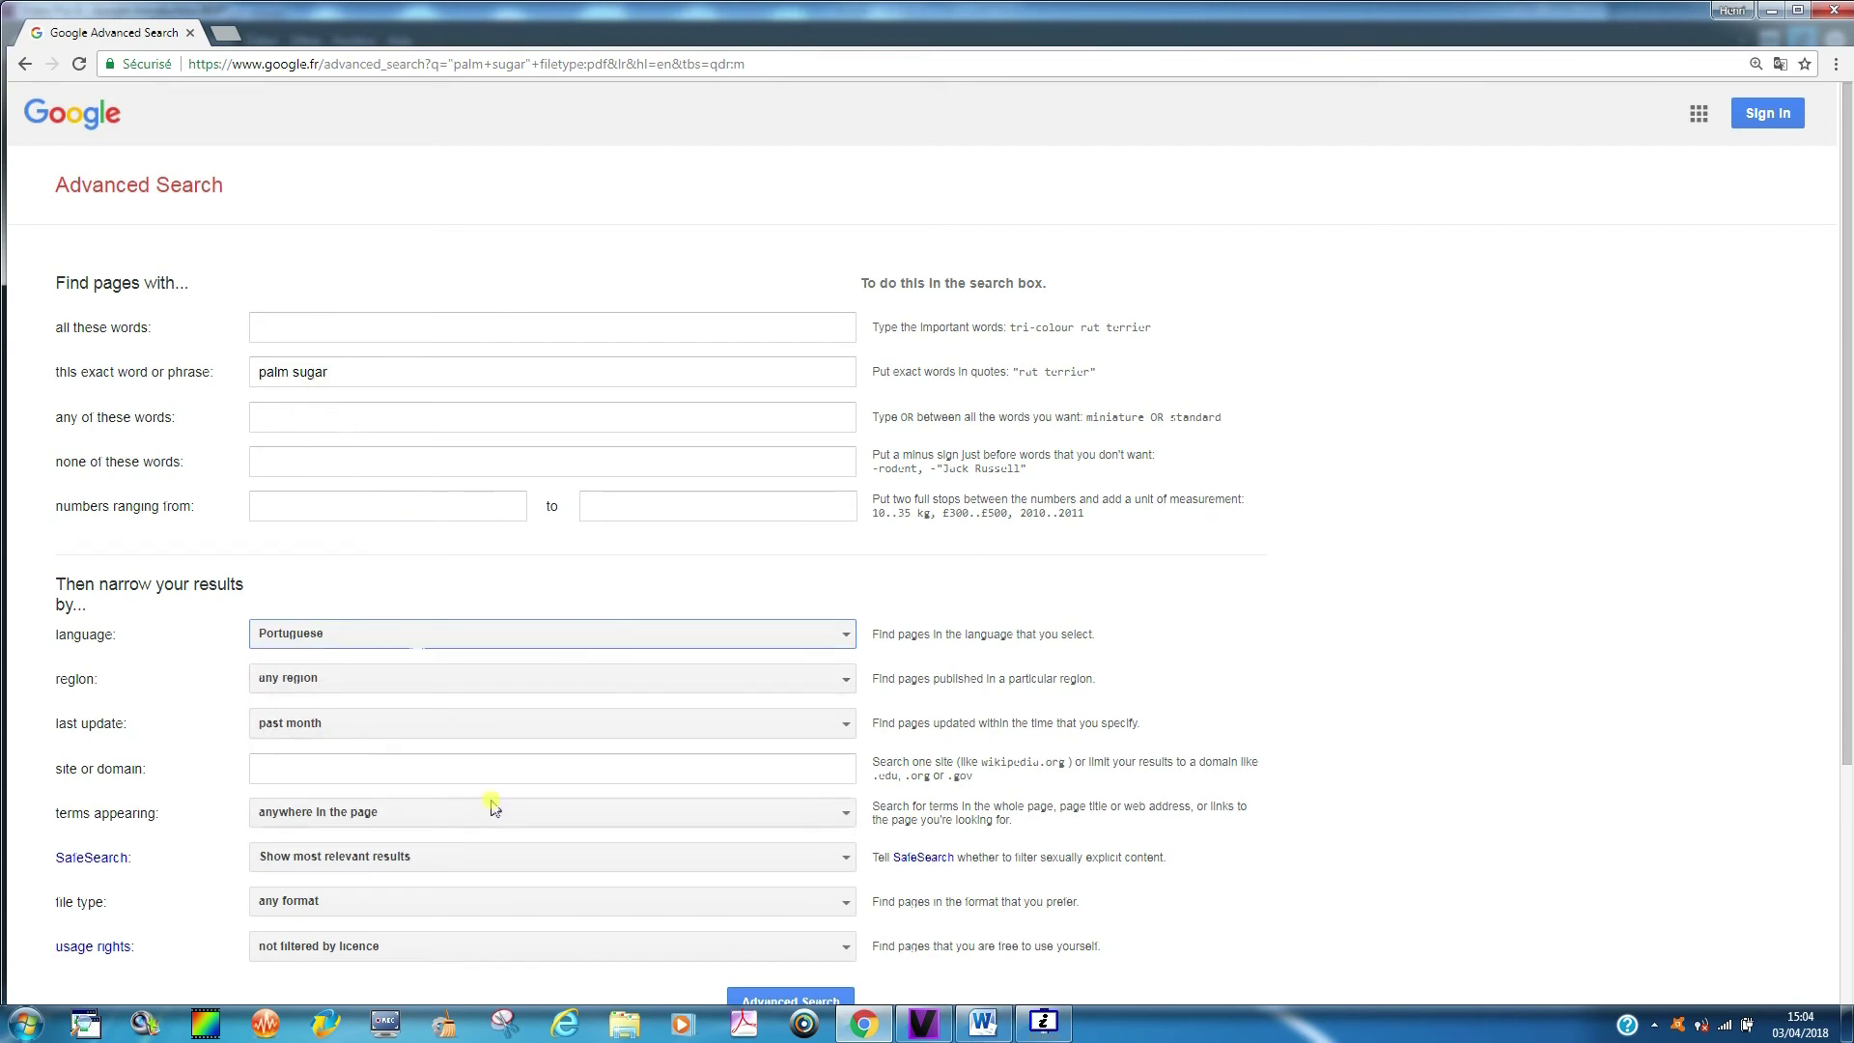
pyautogui.click(787, 999)
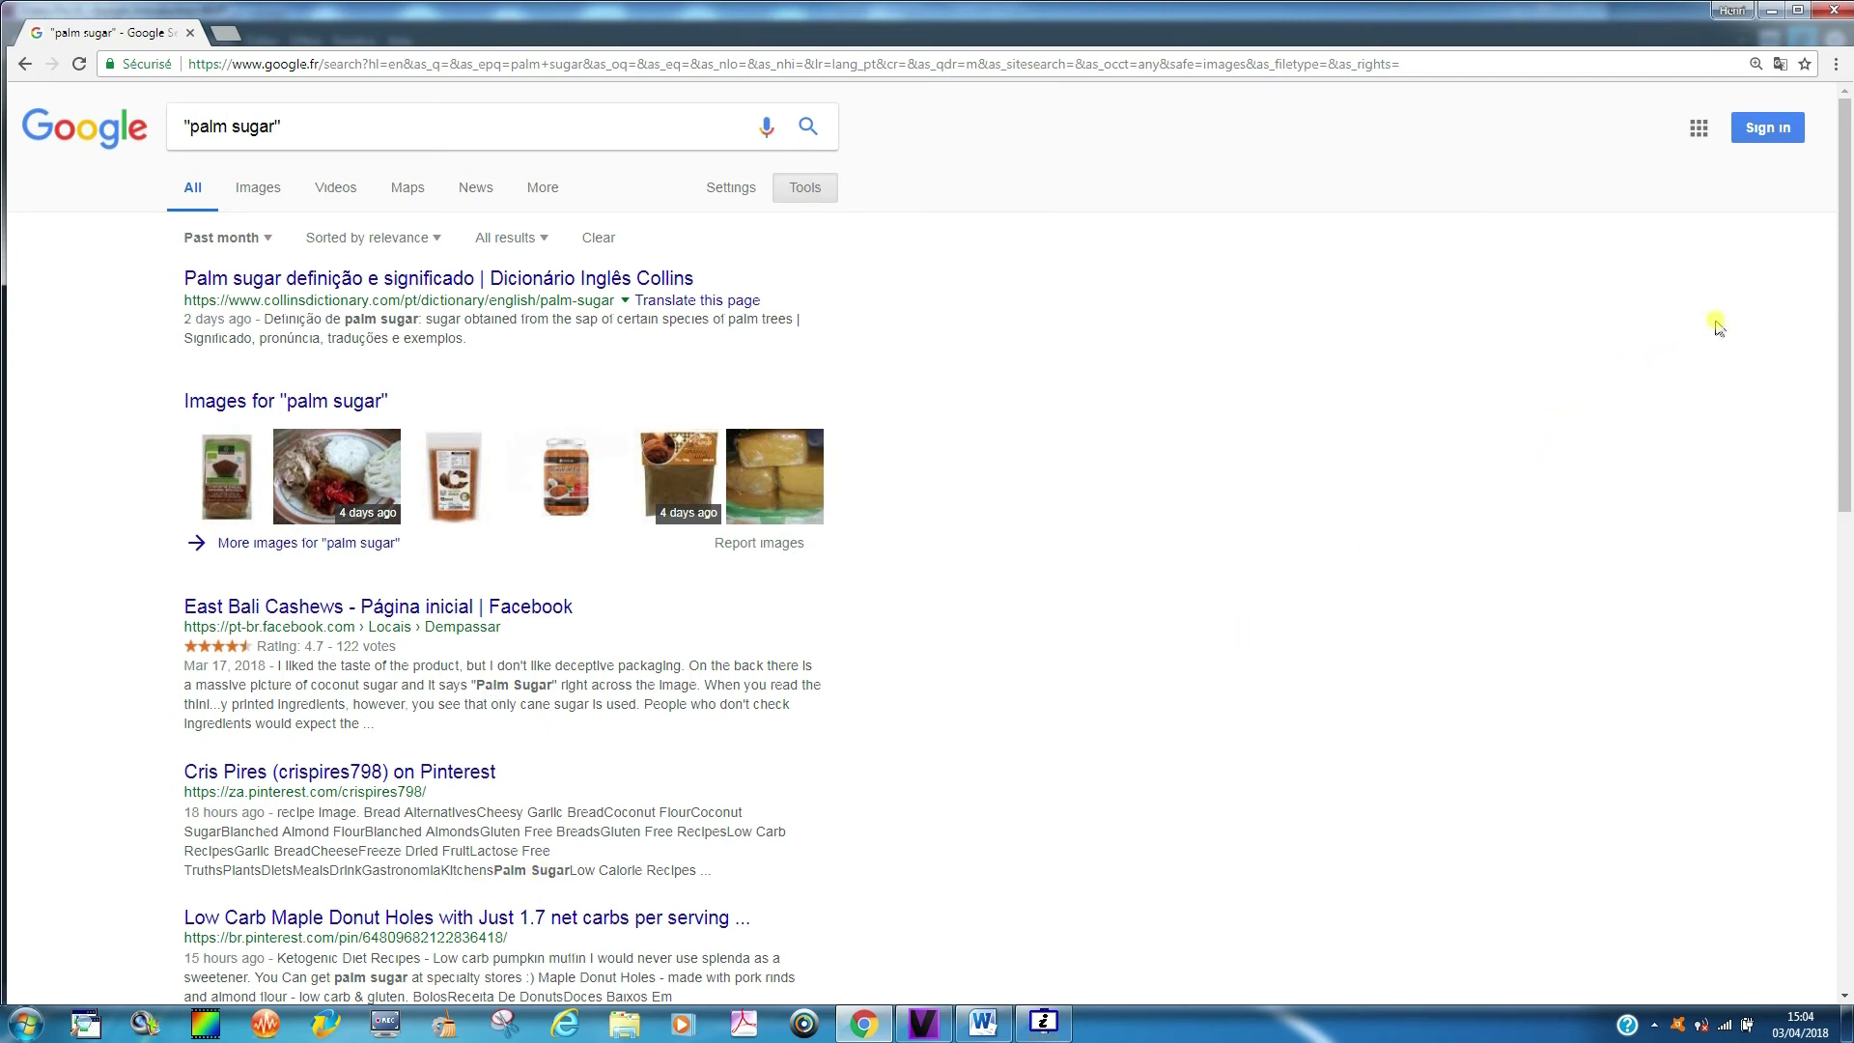
# Replace the search query with "palmeiro acucar" and run the search.
pyautogui.moveTo(1839, 422); pyautogui.dragTo(1787, 380)
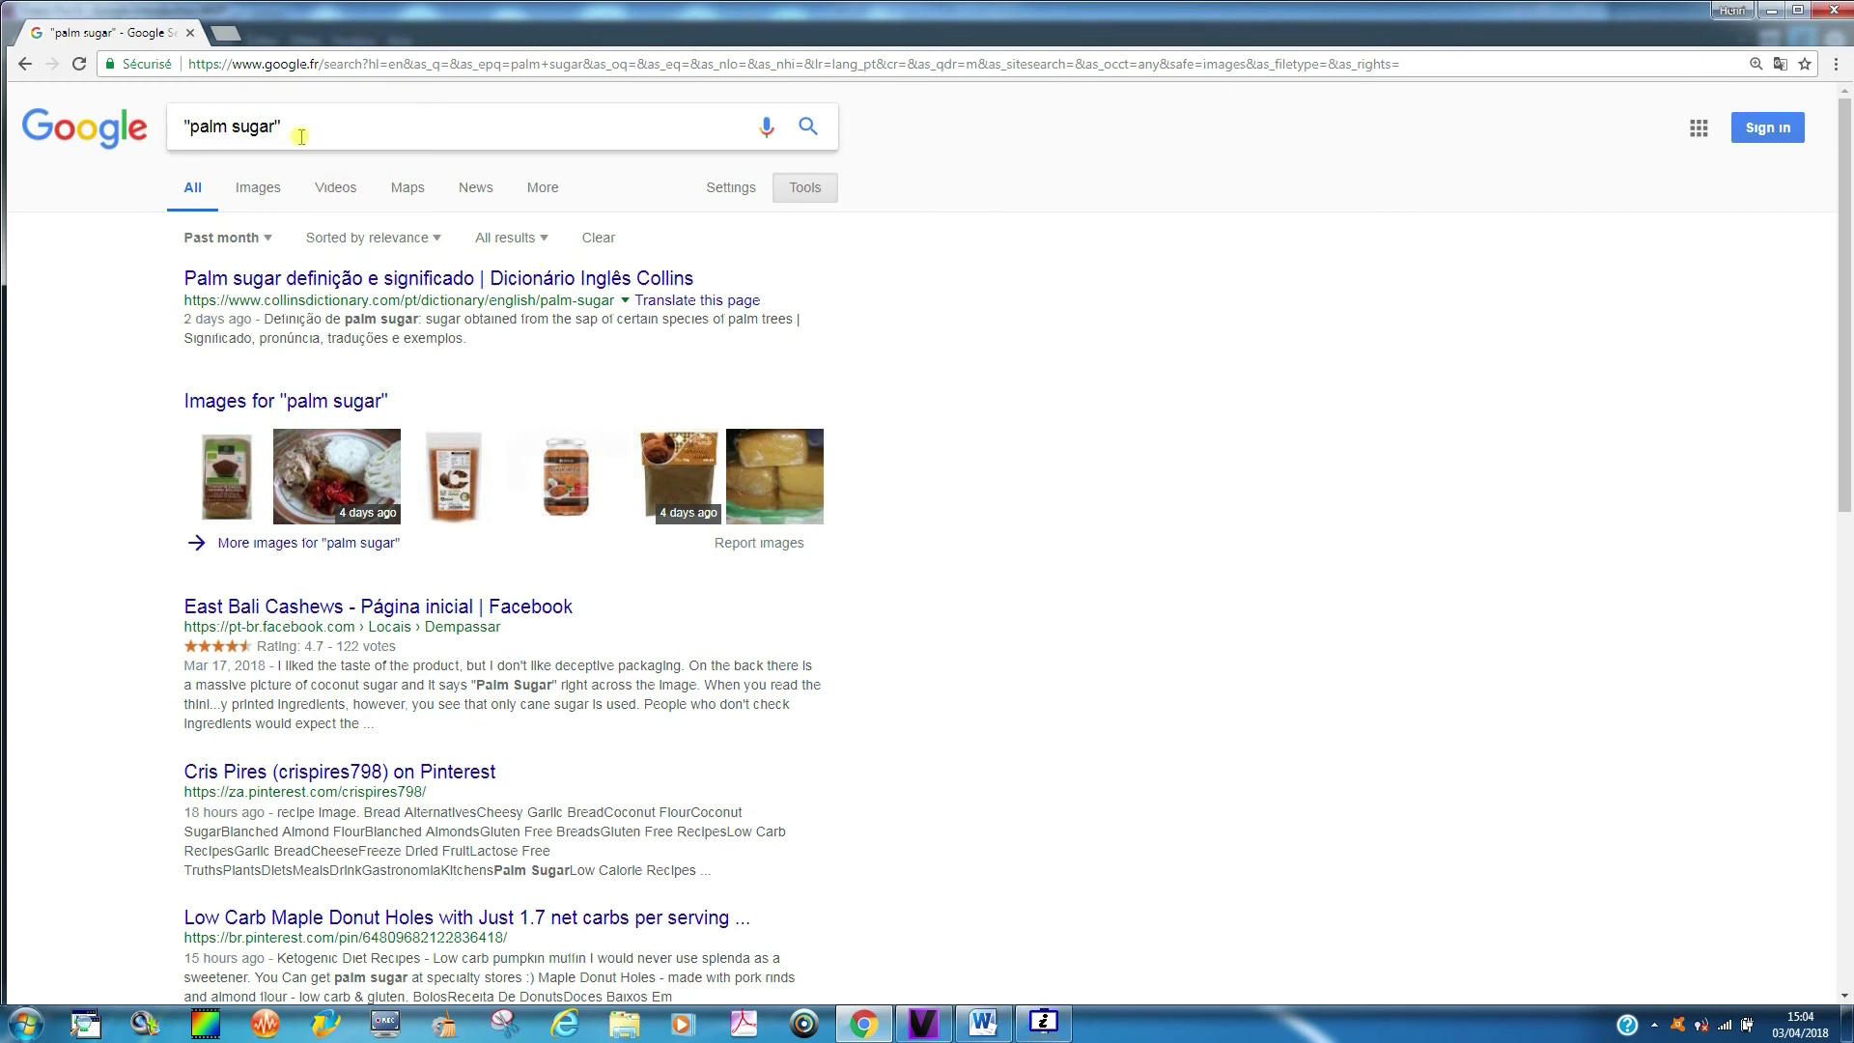
pyautogui.press('BackSpace')
pyautogui.press('BackSpace')
pyautogui.press('BackSpace')
pyautogui.press('BackSpace')
pyautogui.press('BackSpace')
pyautogui.press('BackSpace')
pyautogui.press('BackSpace')
pyautogui.press('BackSpace')
pyautogui.press('BackSpace')
pyautogui.press('BackSpace')
pyautogui.press('BackSpace')
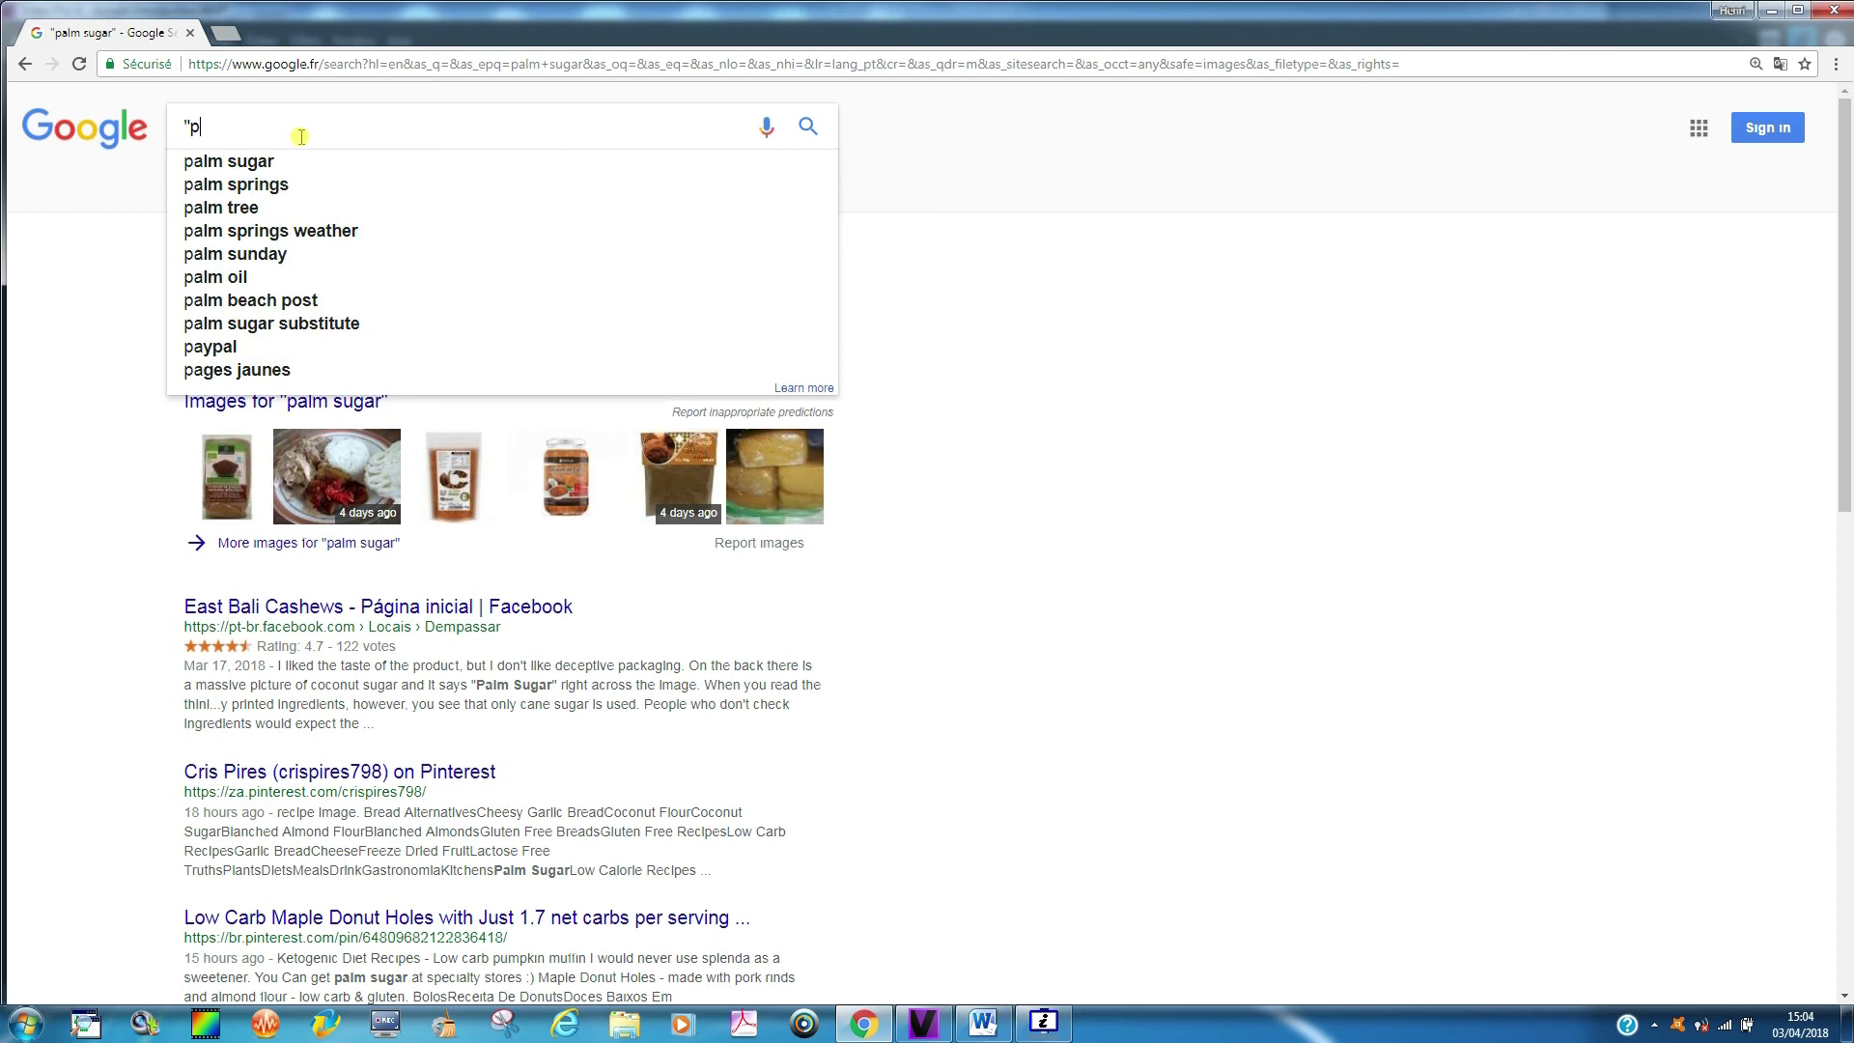
pyautogui.write('palme')
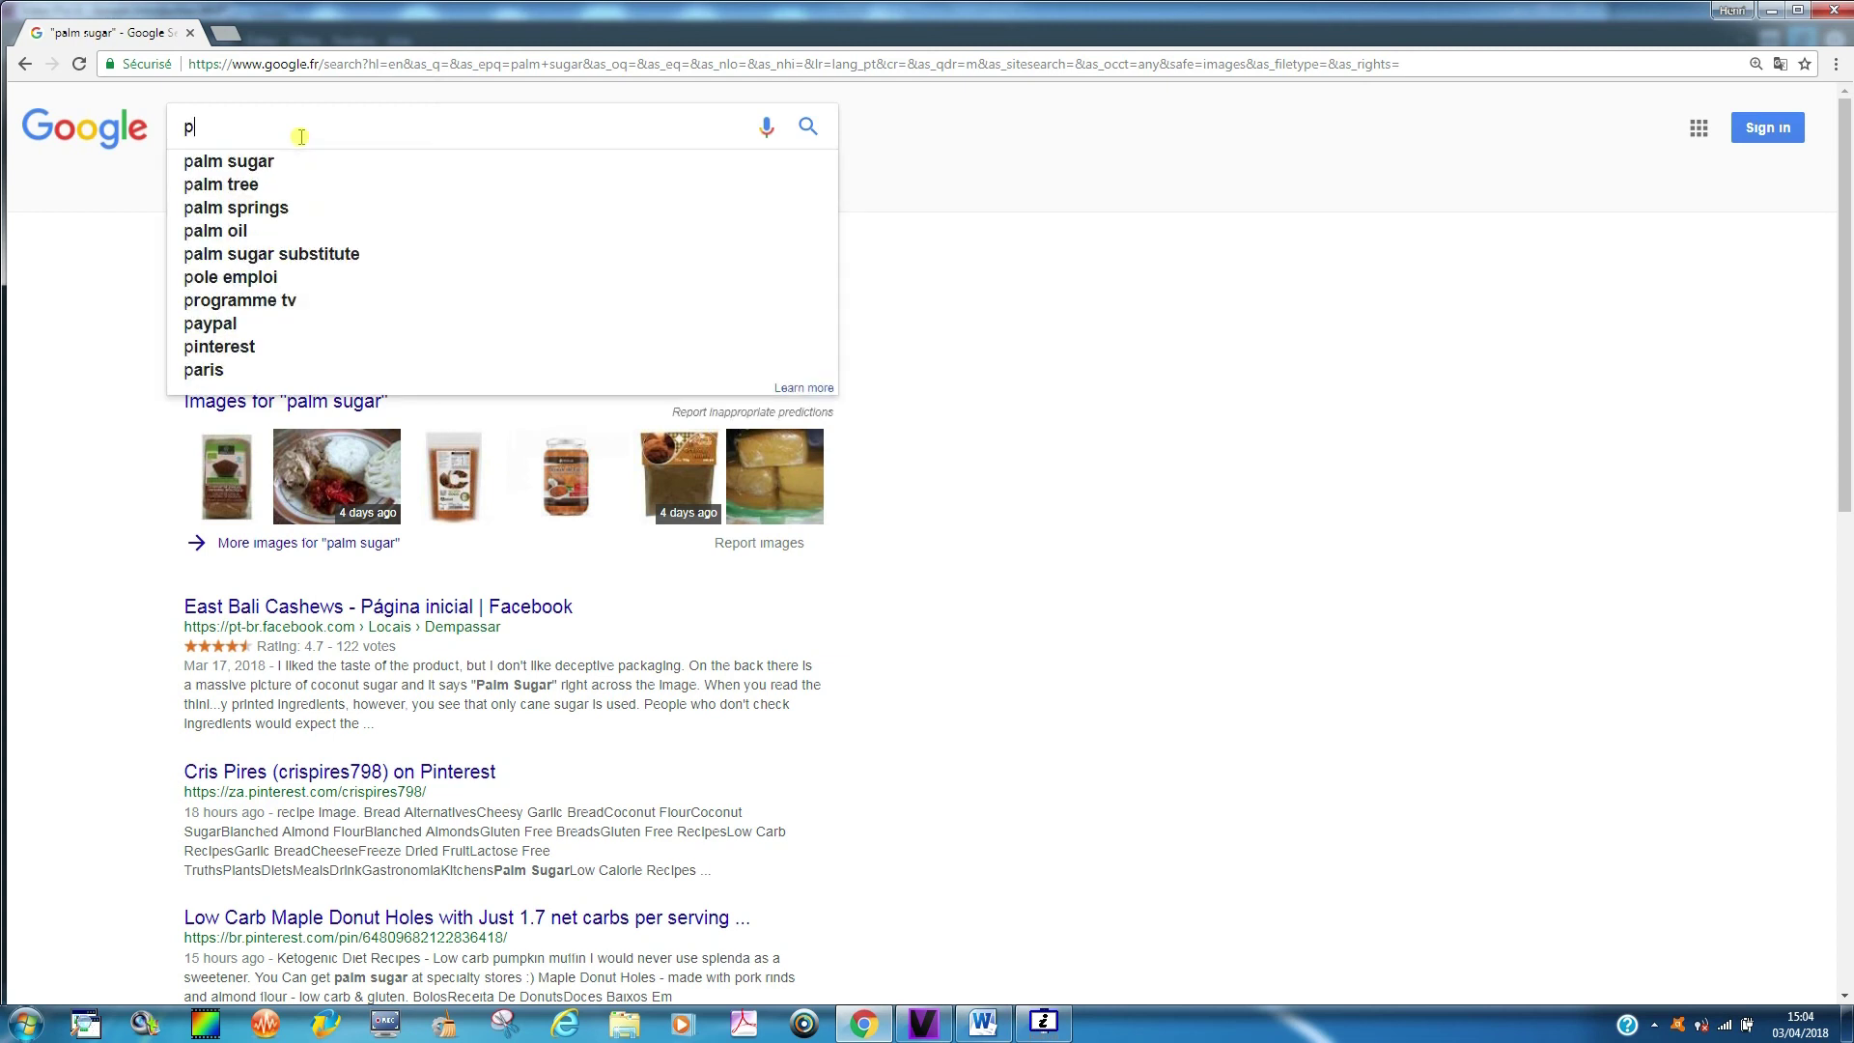
pyautogui.write('i')
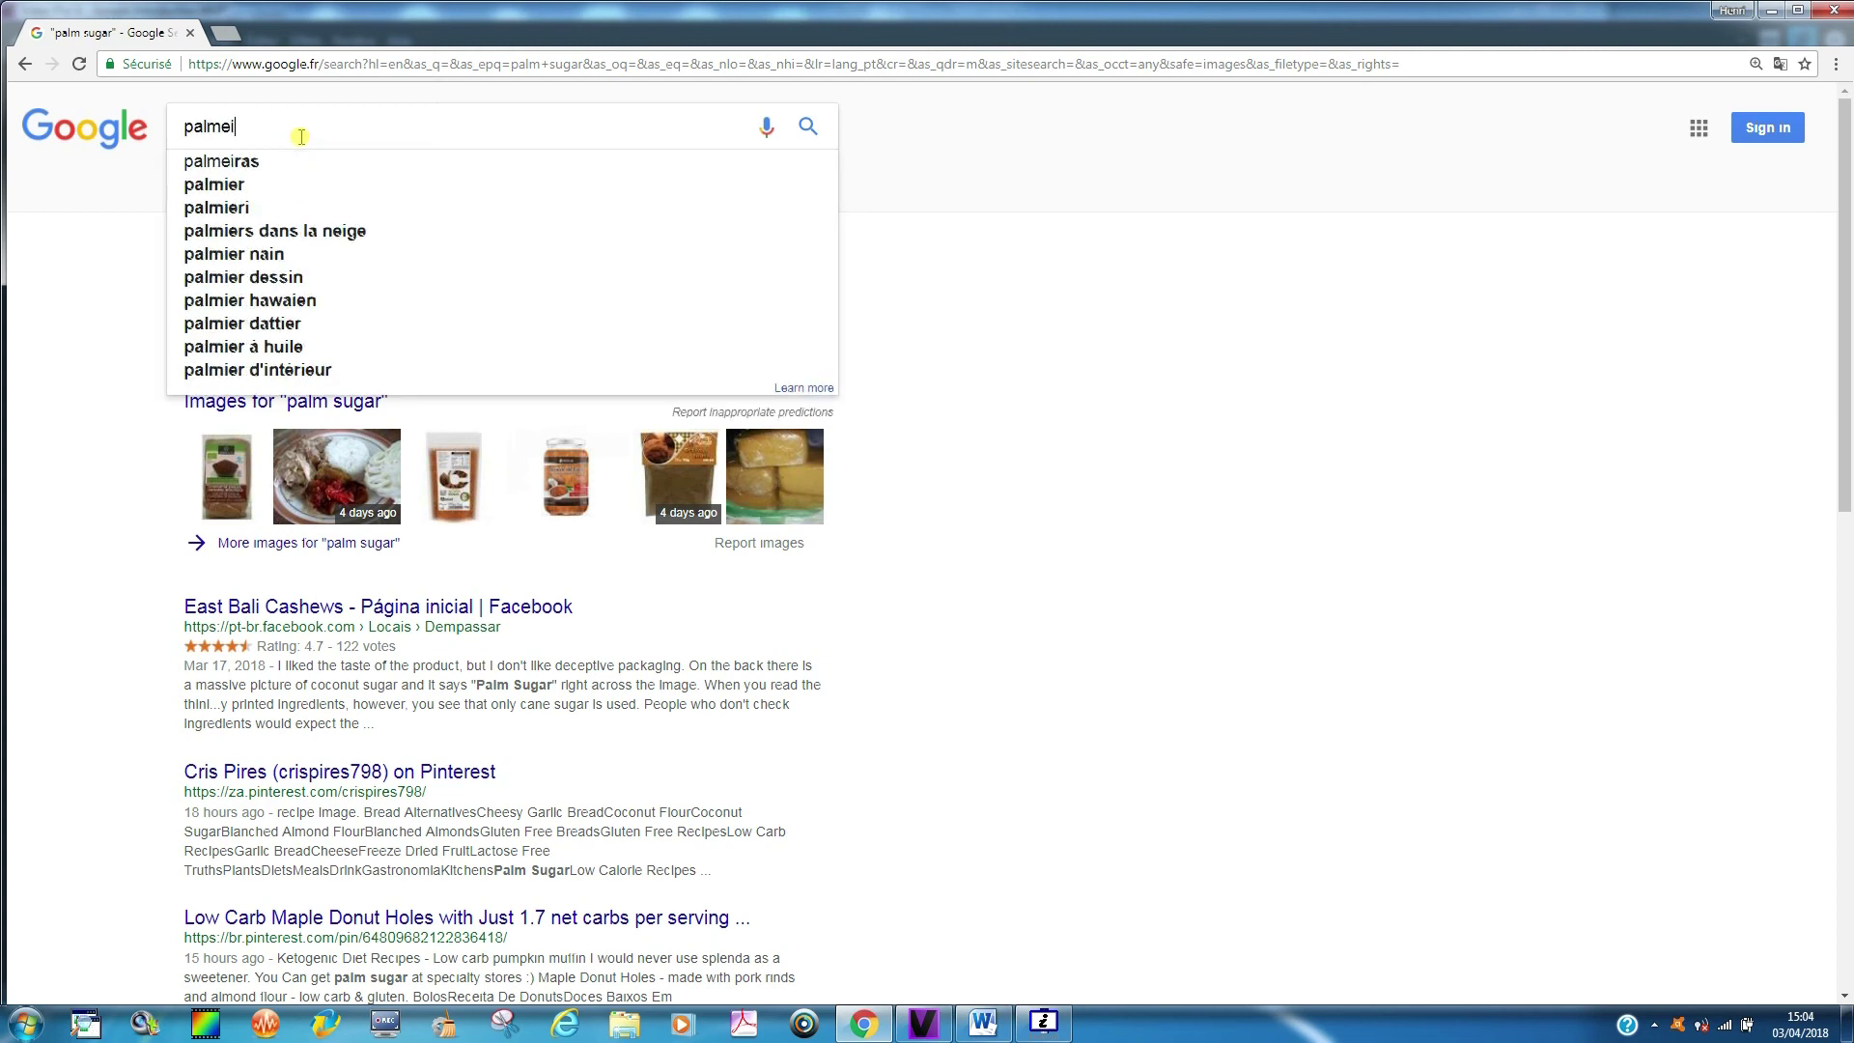
pyautogui.write('ro acucar')
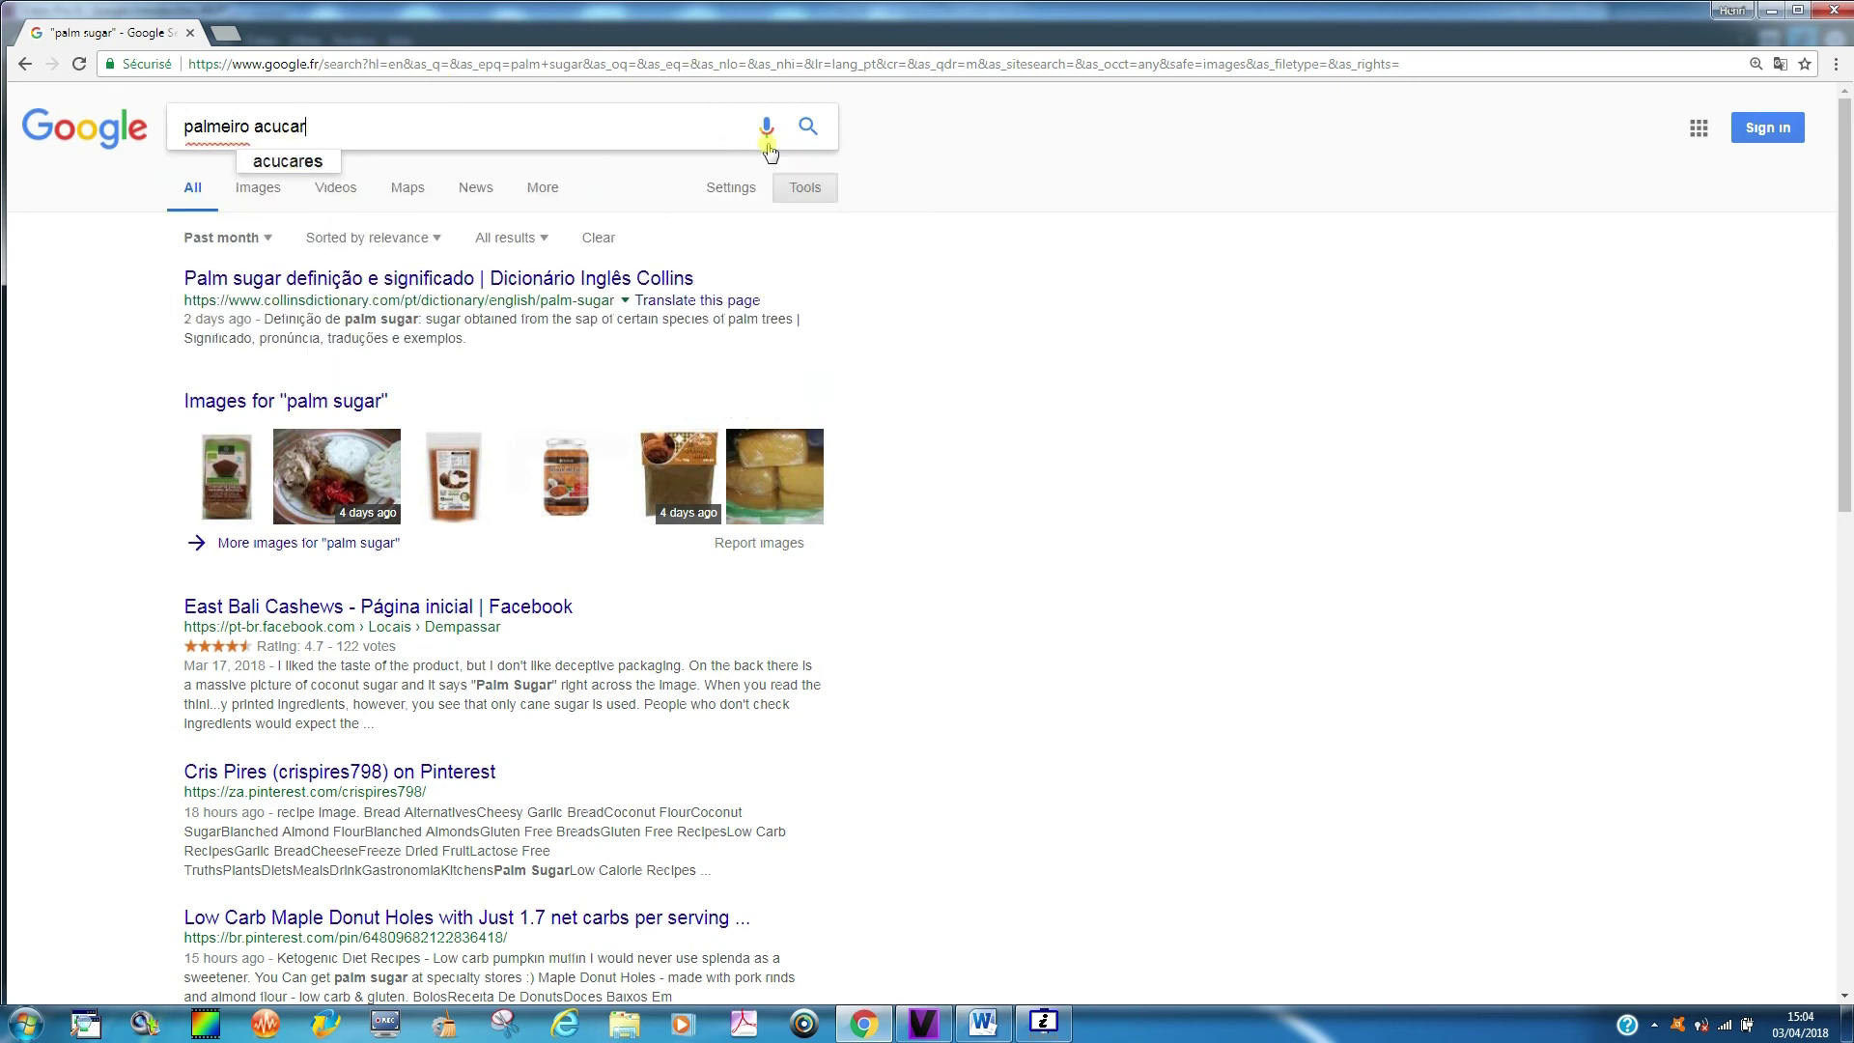
pyautogui.click(808, 133)
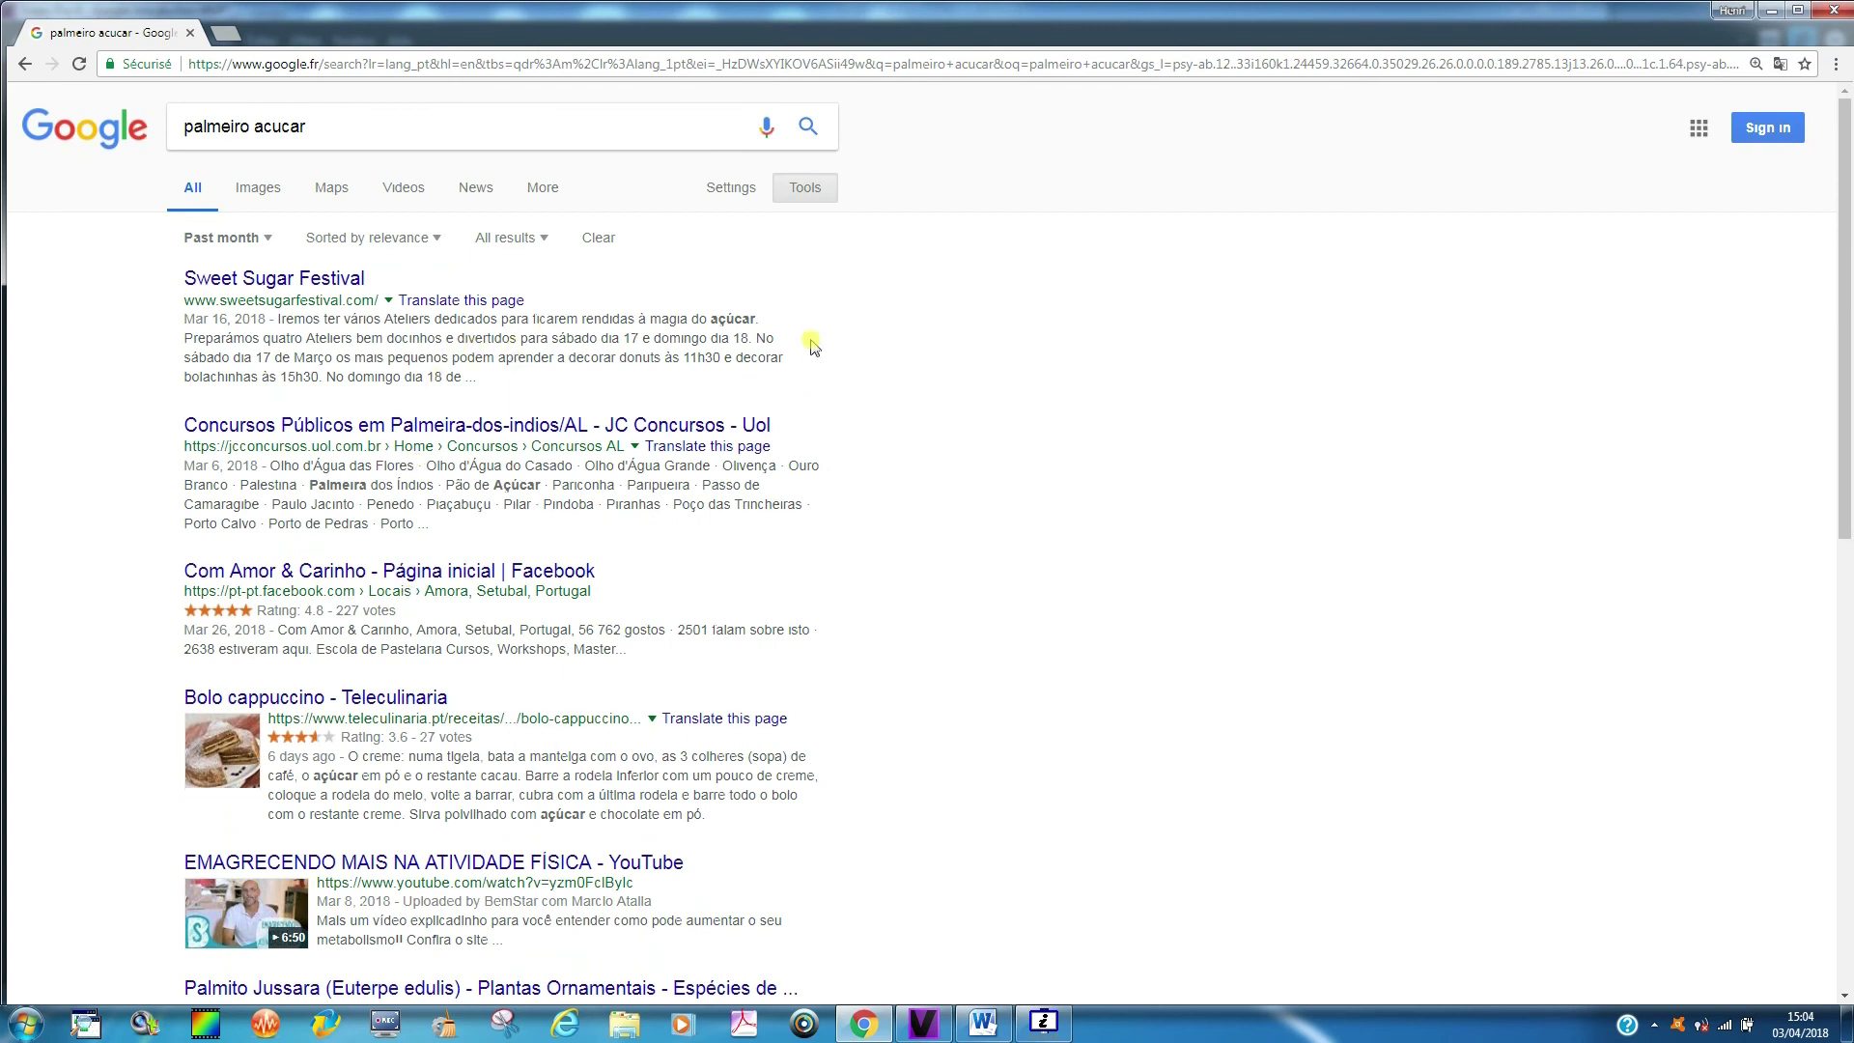
# Open the advanced search for the current query and set its language to French.
pyautogui.click(749, 191)
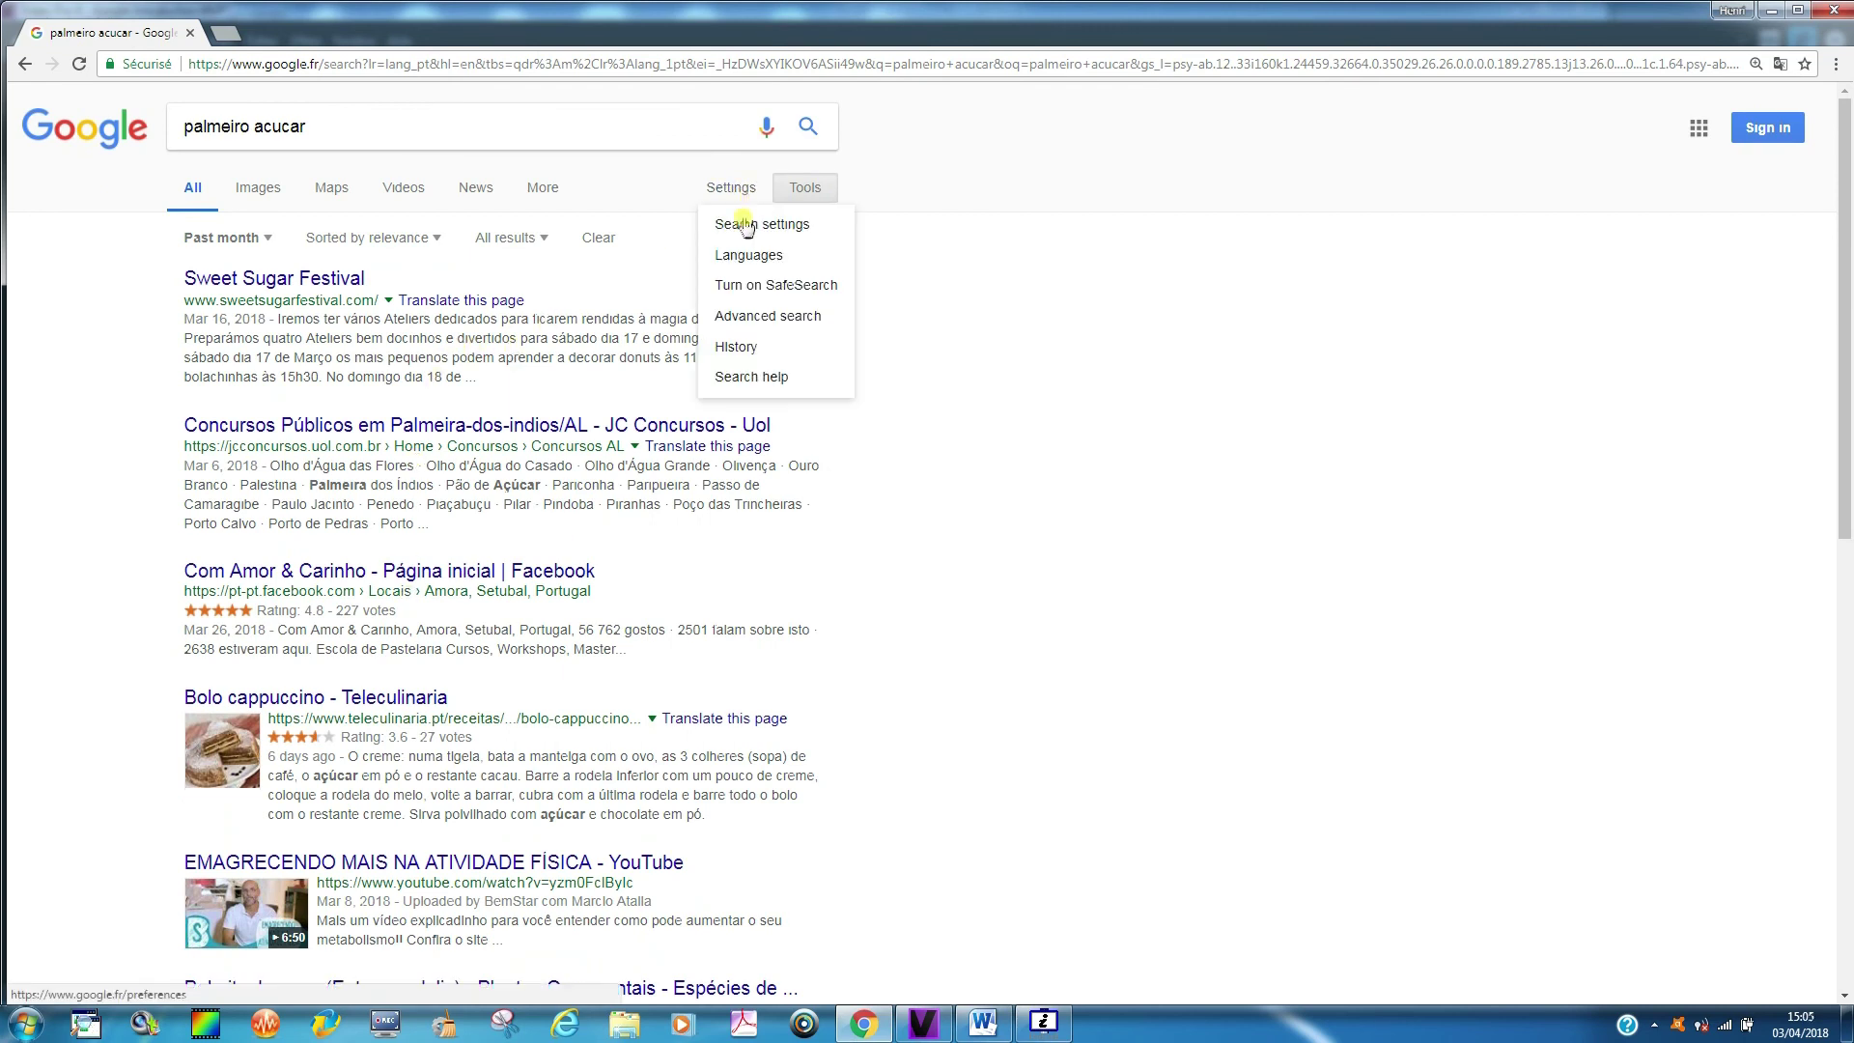
pyautogui.click(736, 315)
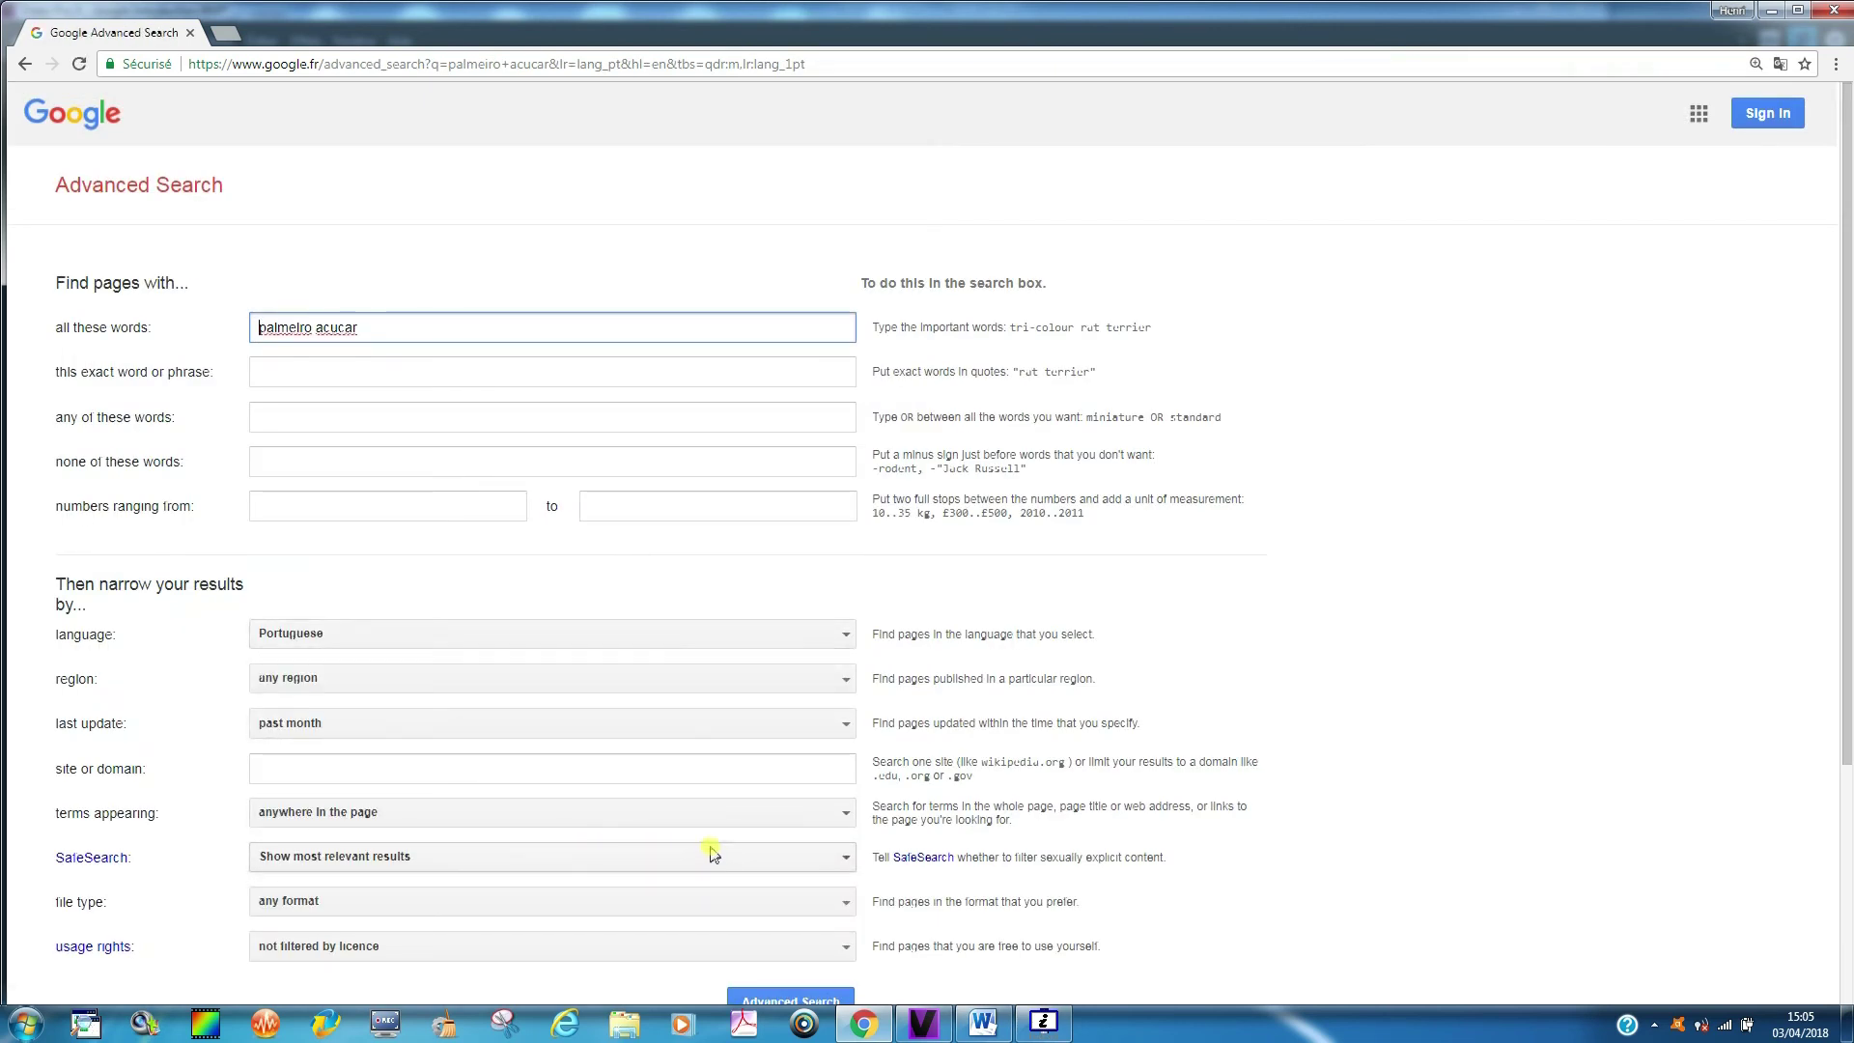
pyautogui.click(844, 639)
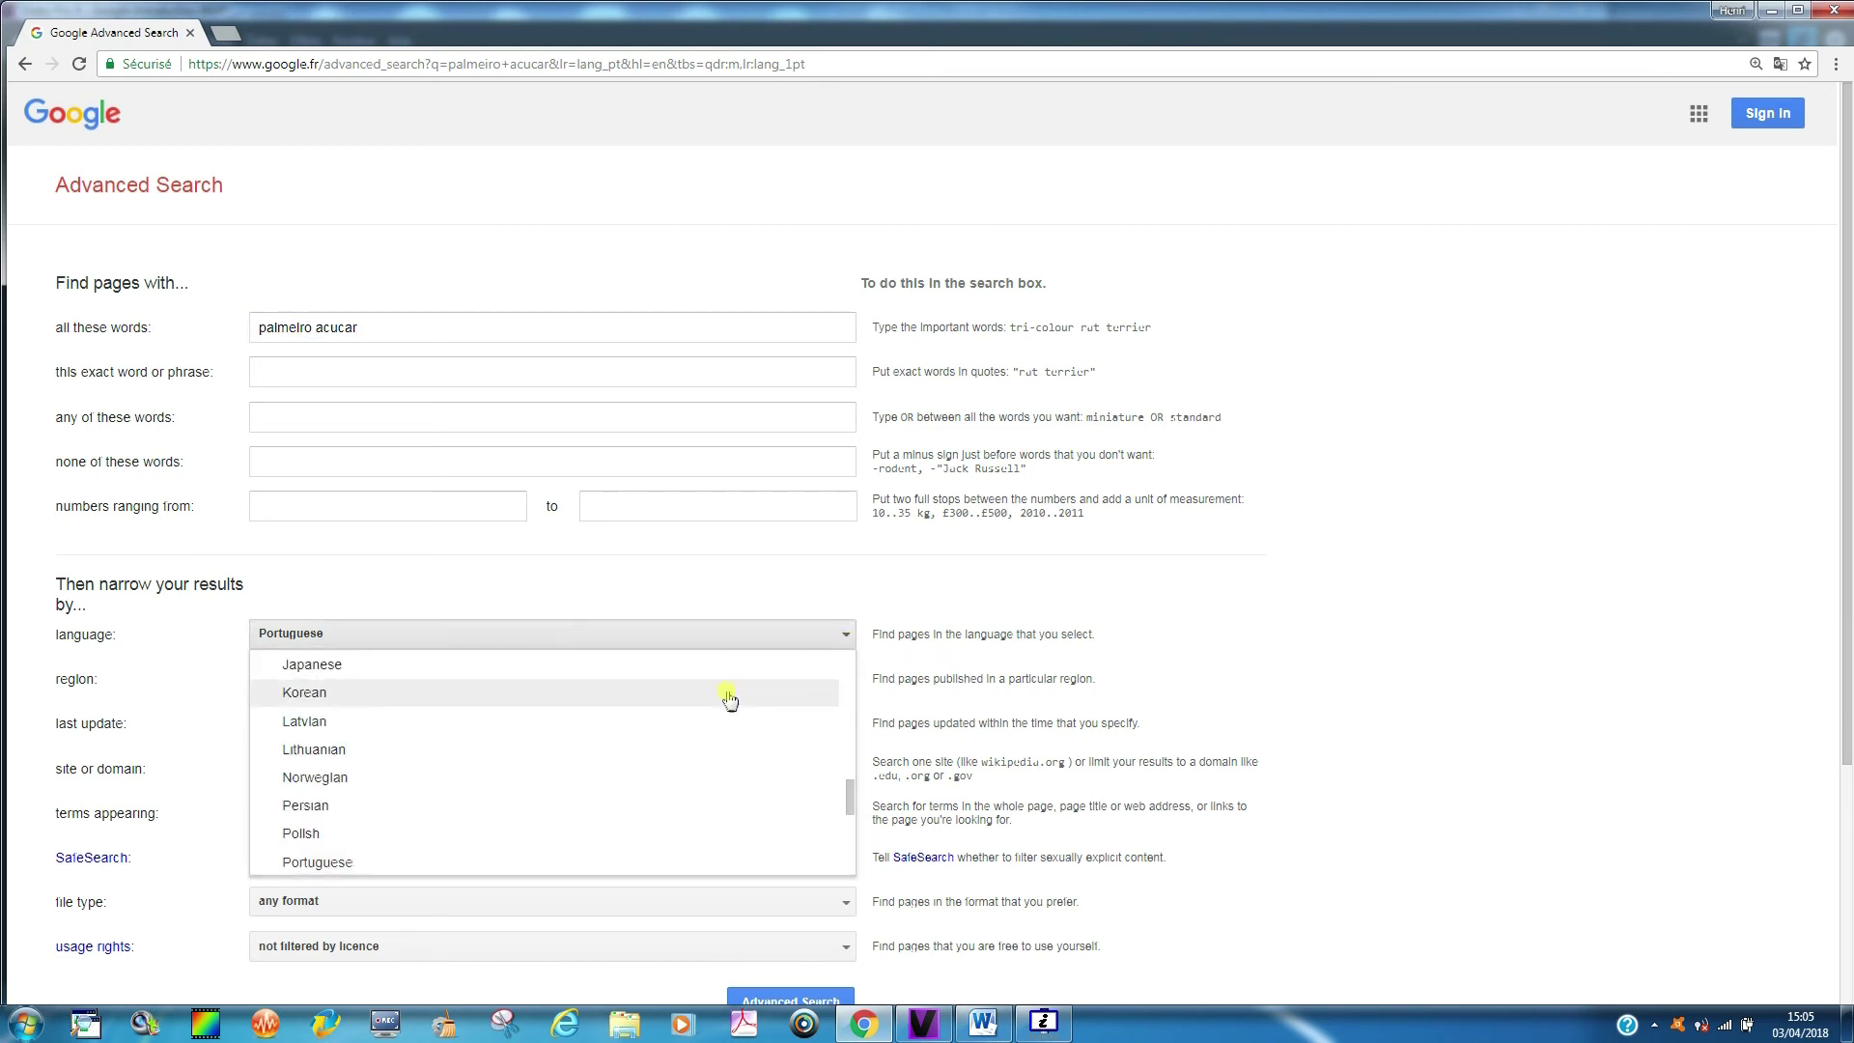
pyautogui.moveTo(849, 802); pyautogui.dragTo(340, 907)
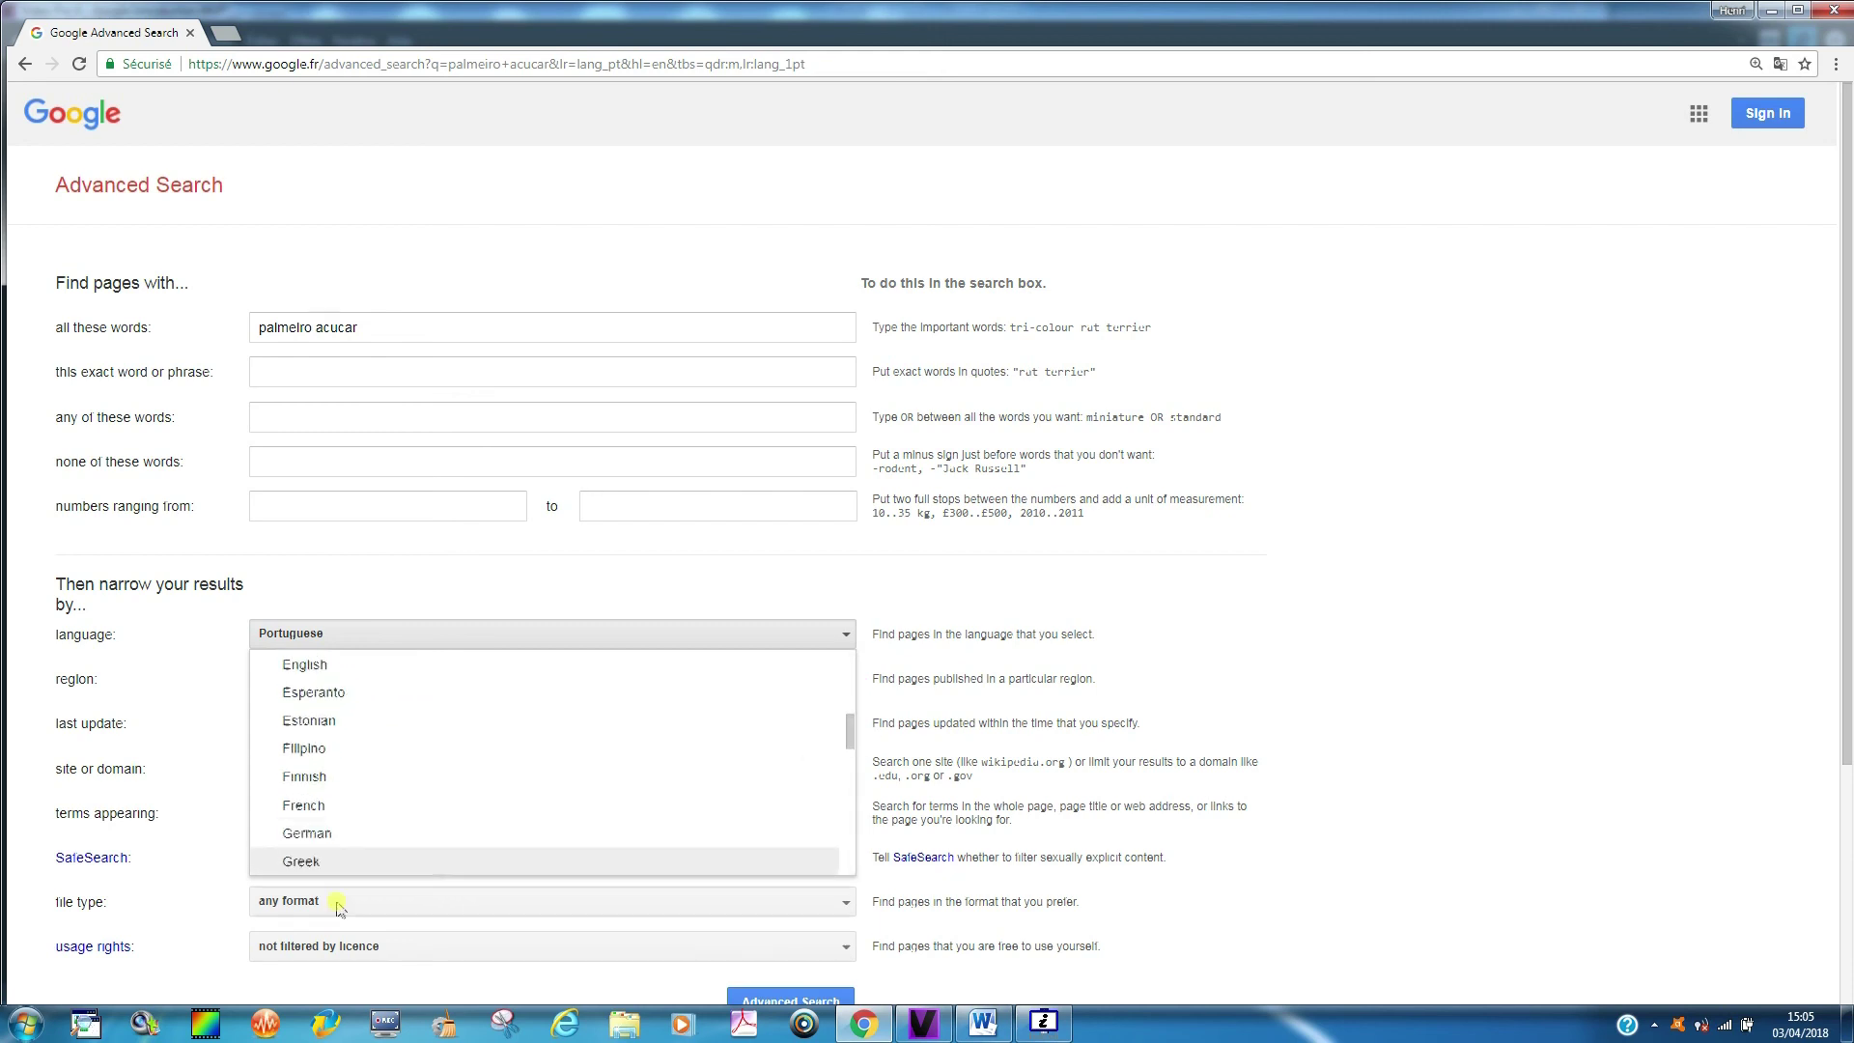
pyautogui.click(328, 813)
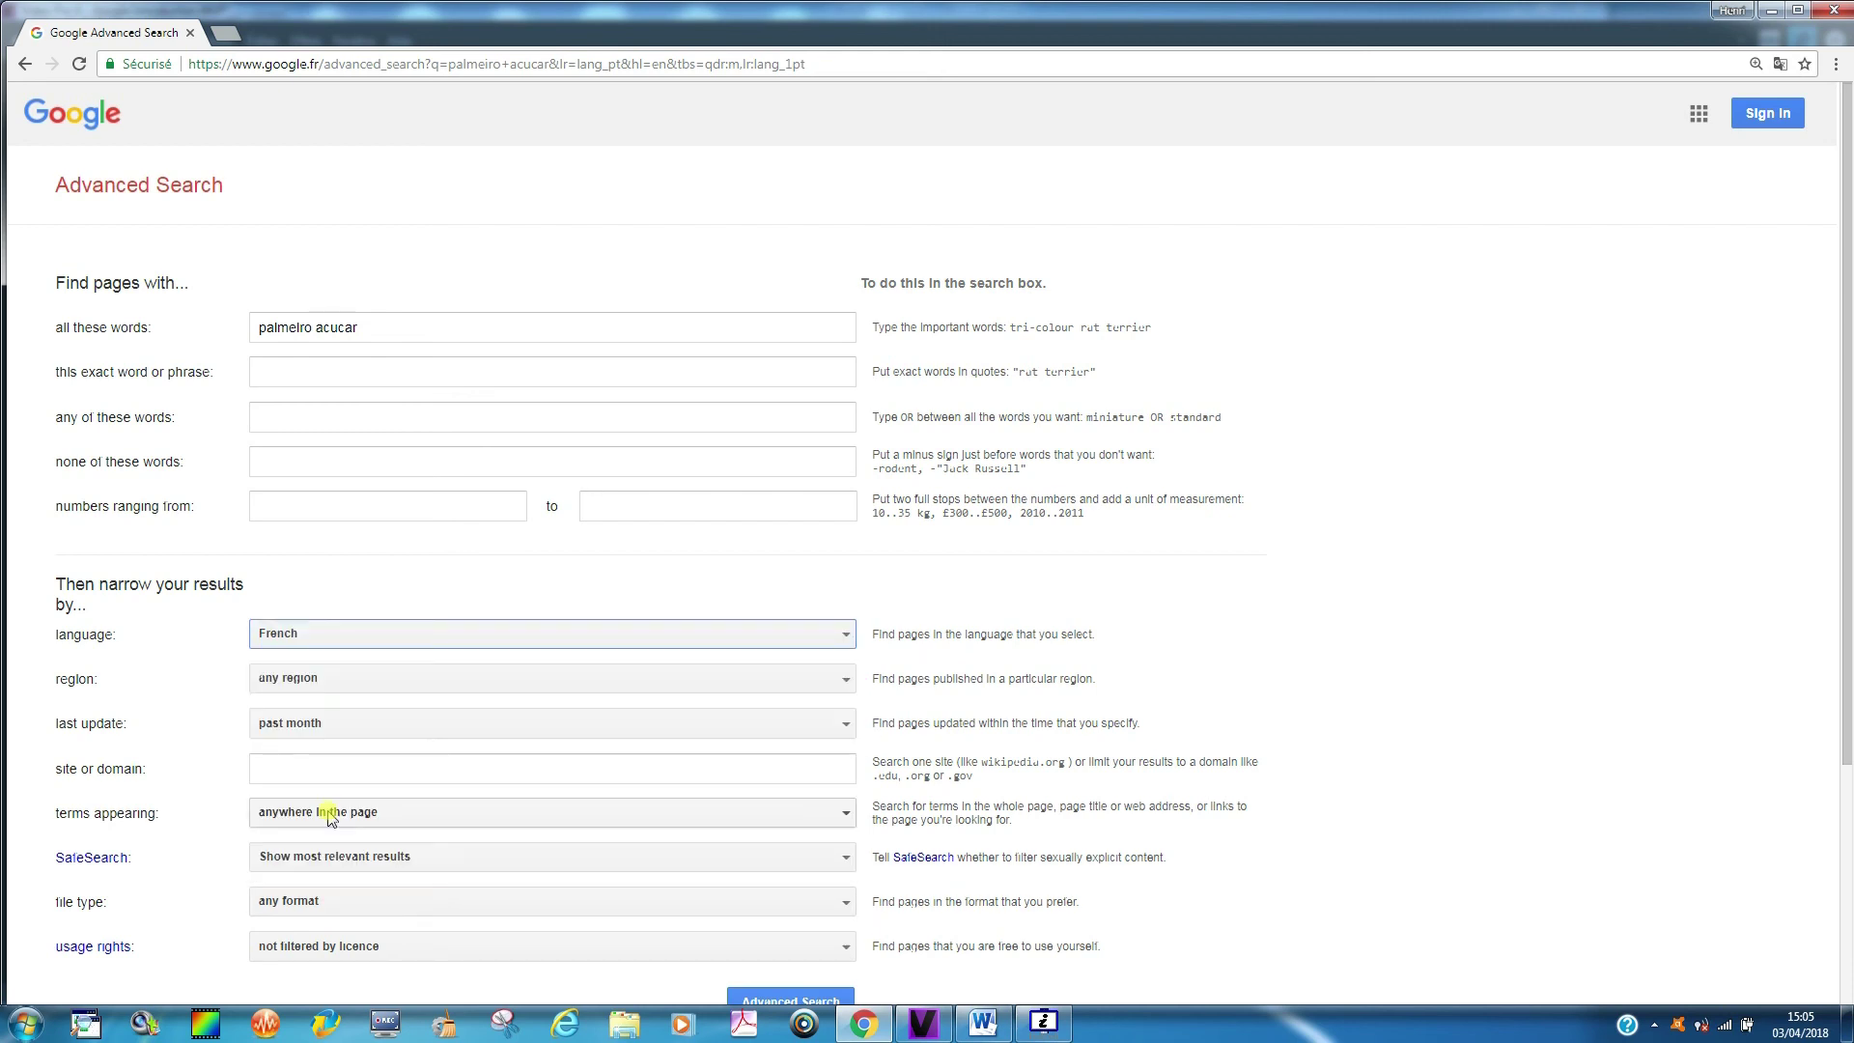
# Clear the all-these-words entry, enter "sucre de palme" as the exact word or phrase, and run the advanced search.
pyautogui.click(377, 333)
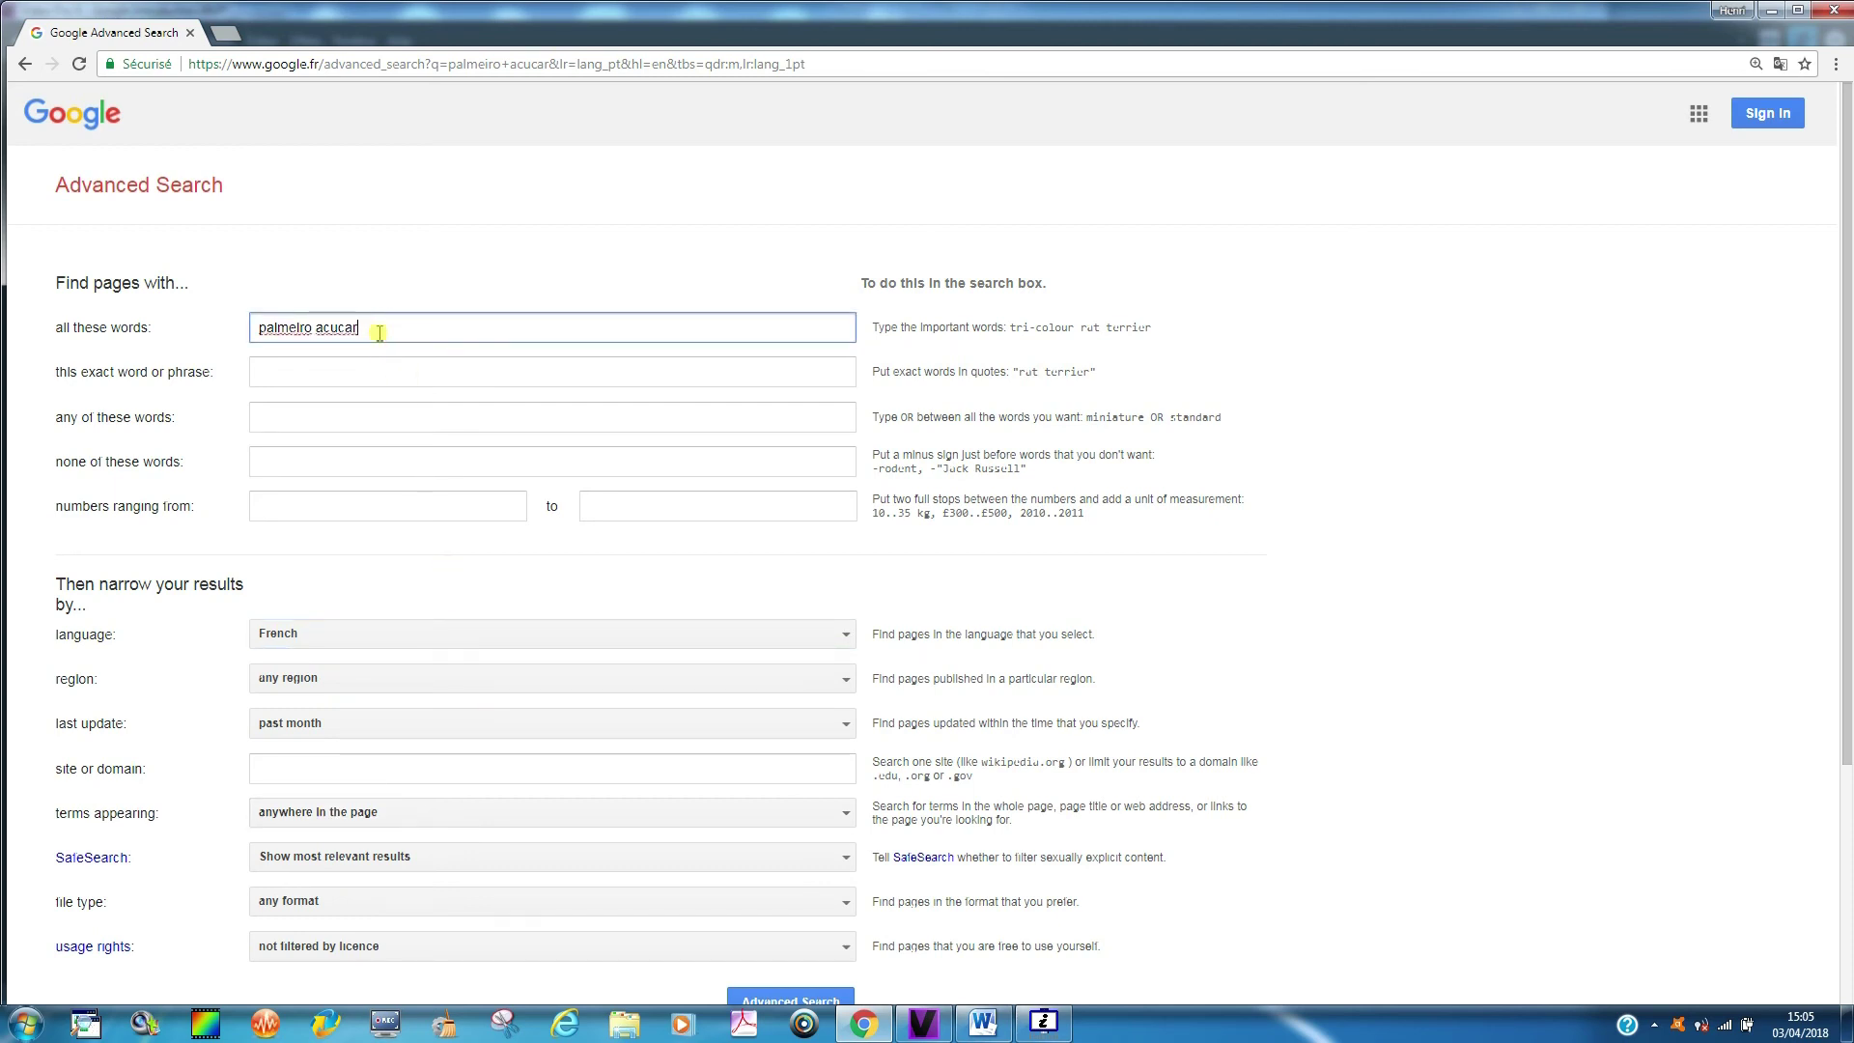
pyautogui.press('BackSpace')
pyautogui.press('BackSpace')
pyautogui.press('BackSpace')
pyautogui.press('BackSpace')
pyautogui.press('BackSpace')
pyautogui.press('BackSpace')
pyautogui.press('BackSpace')
pyautogui.click(357, 367)
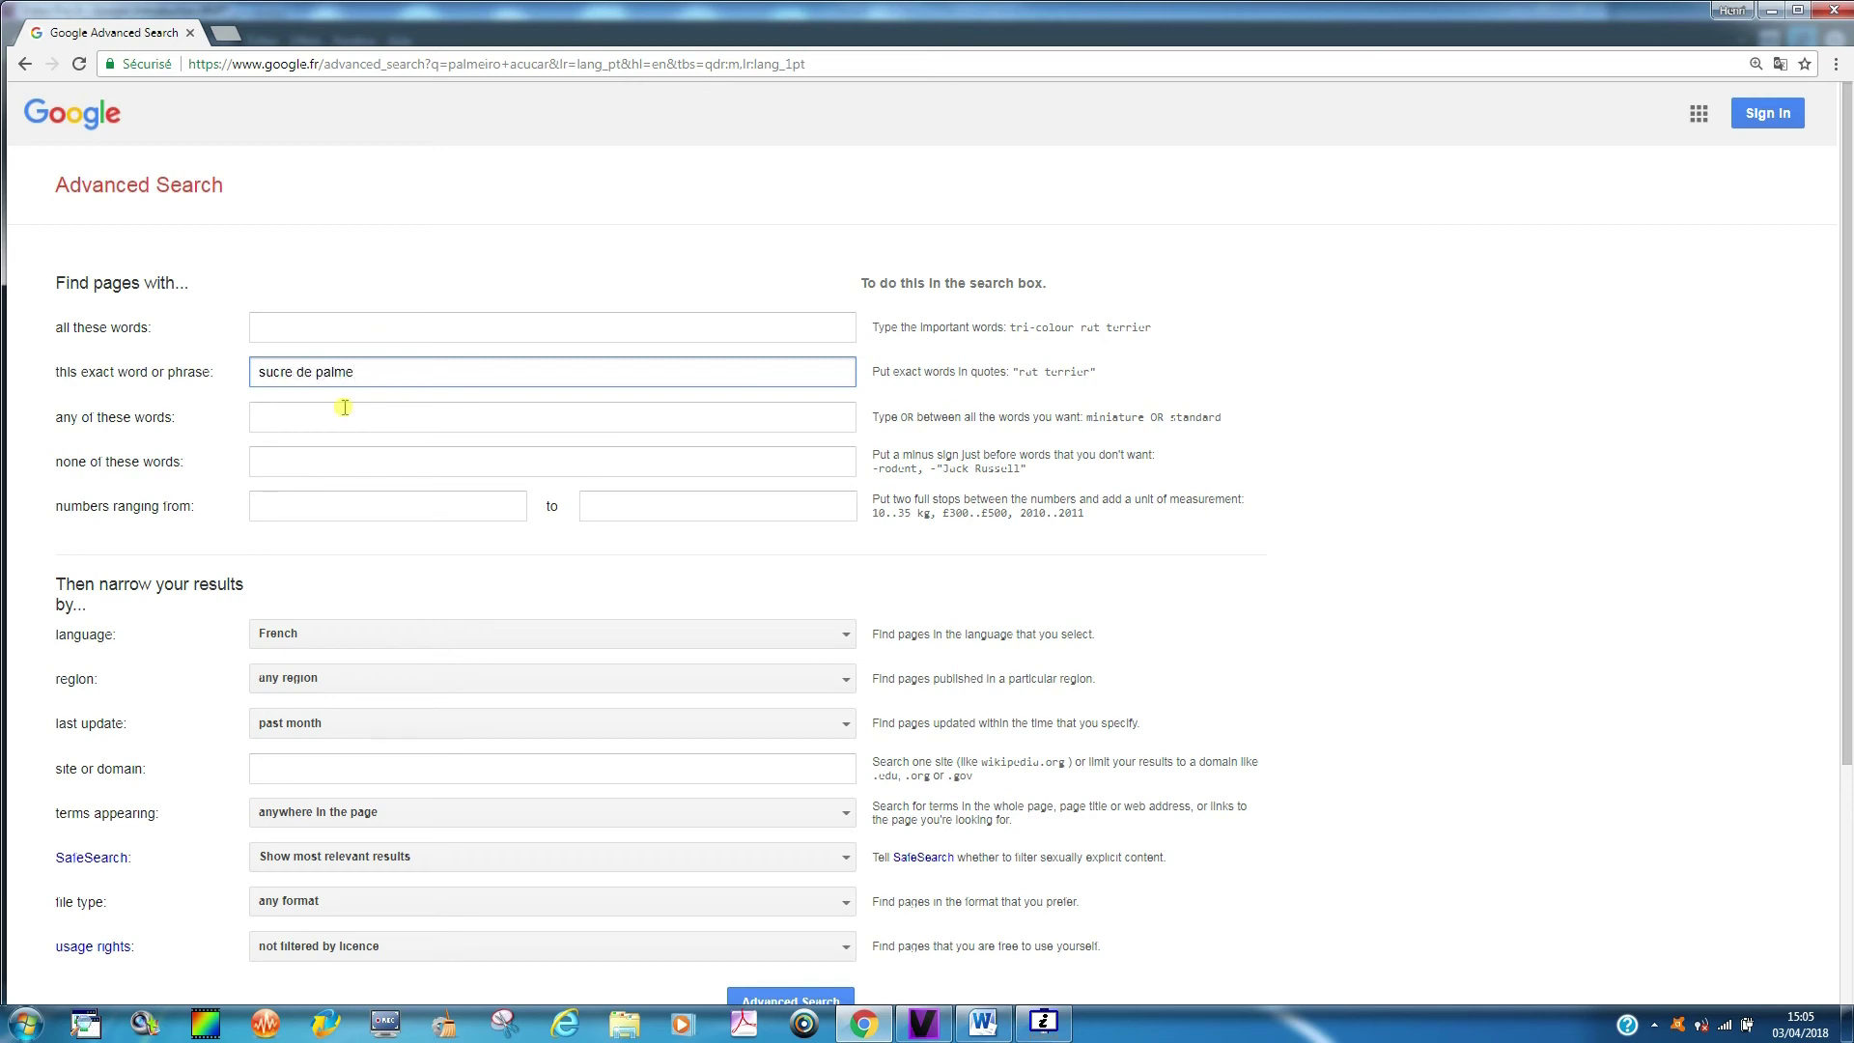
pyautogui.click(787, 1002)
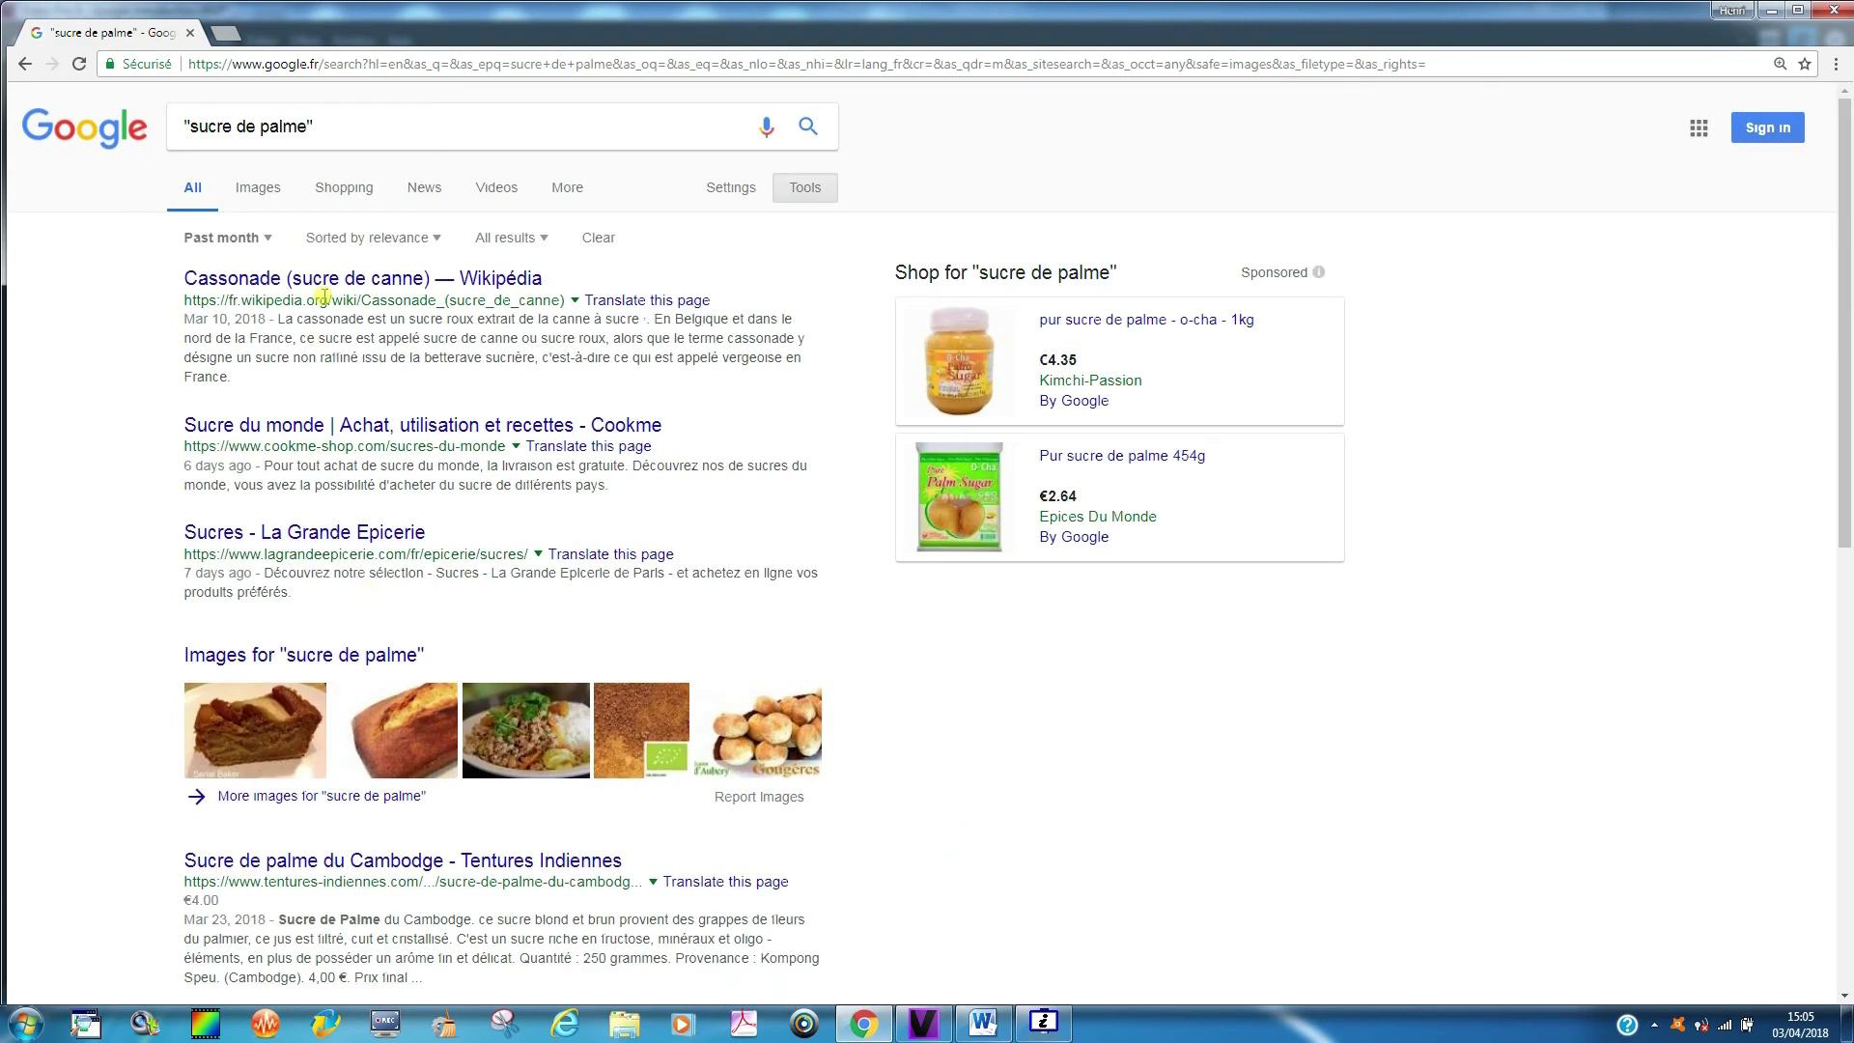
# Show the result count, reopen the advanced search, and set its language to English.
pyautogui.click(817, 188)
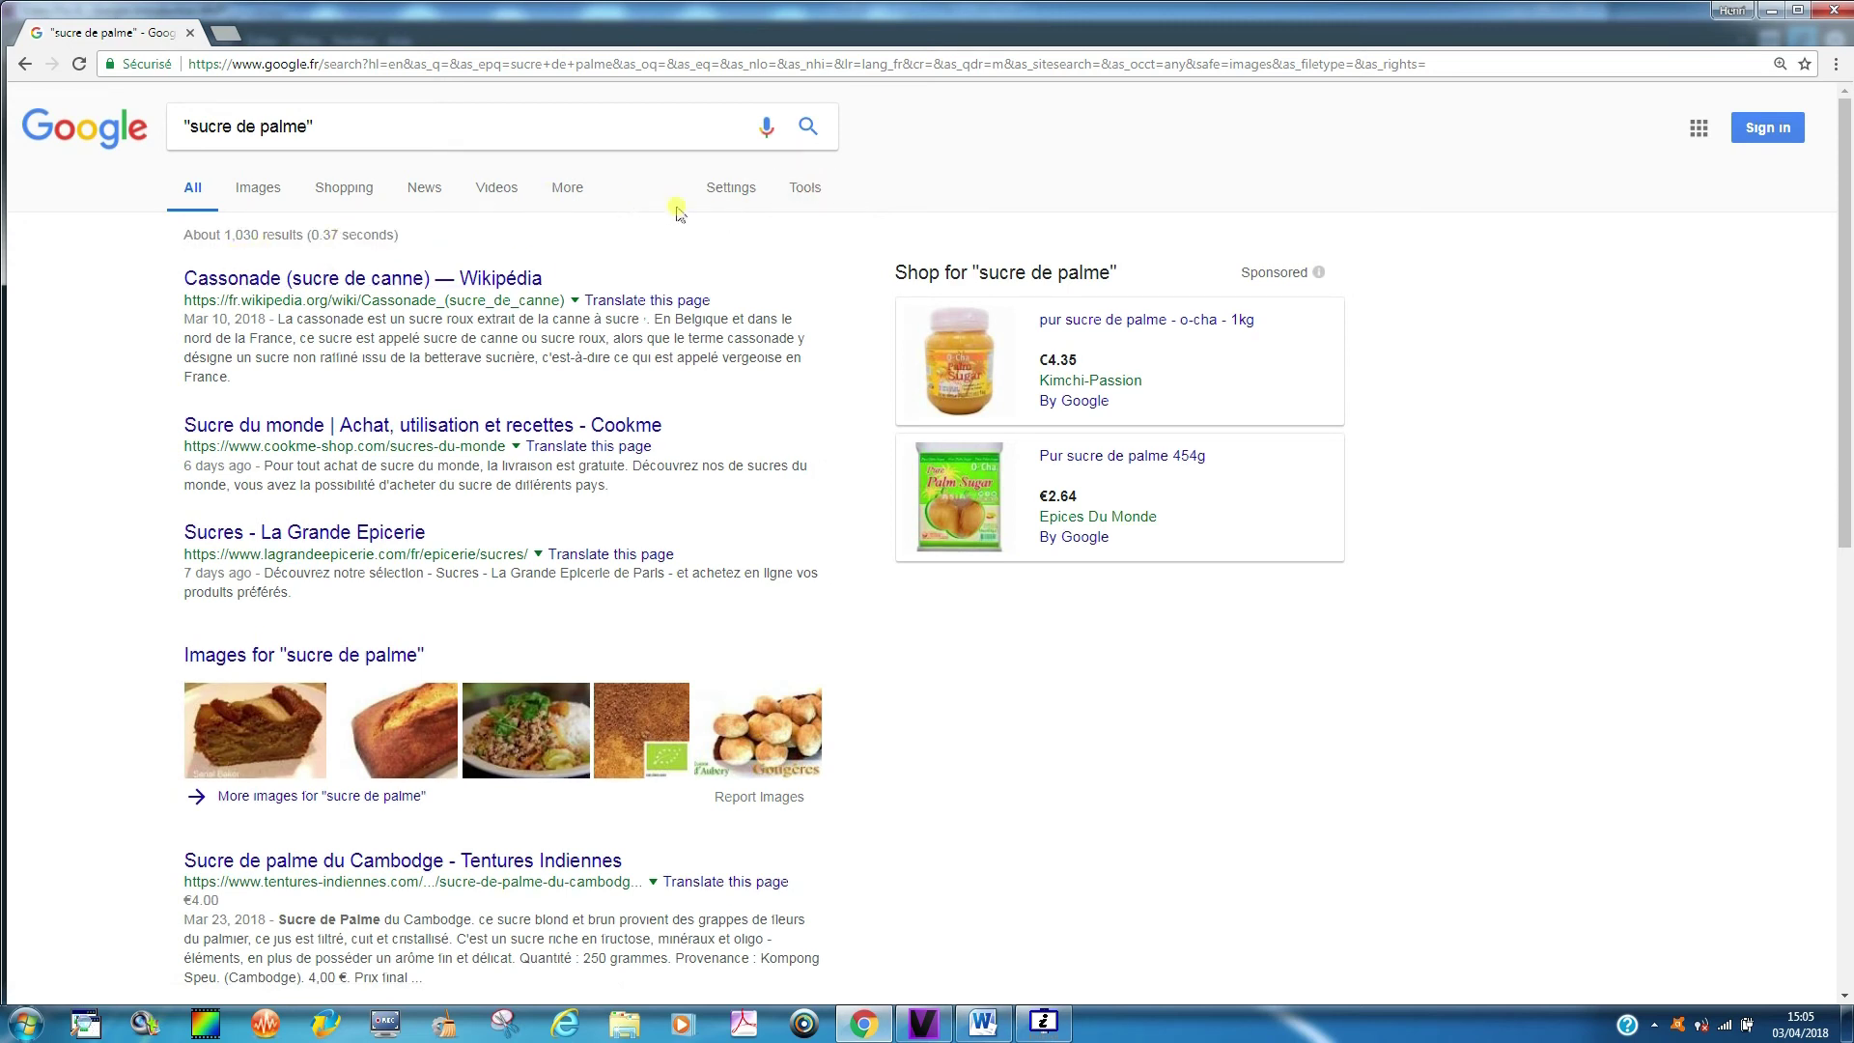
pyautogui.click(742, 191)
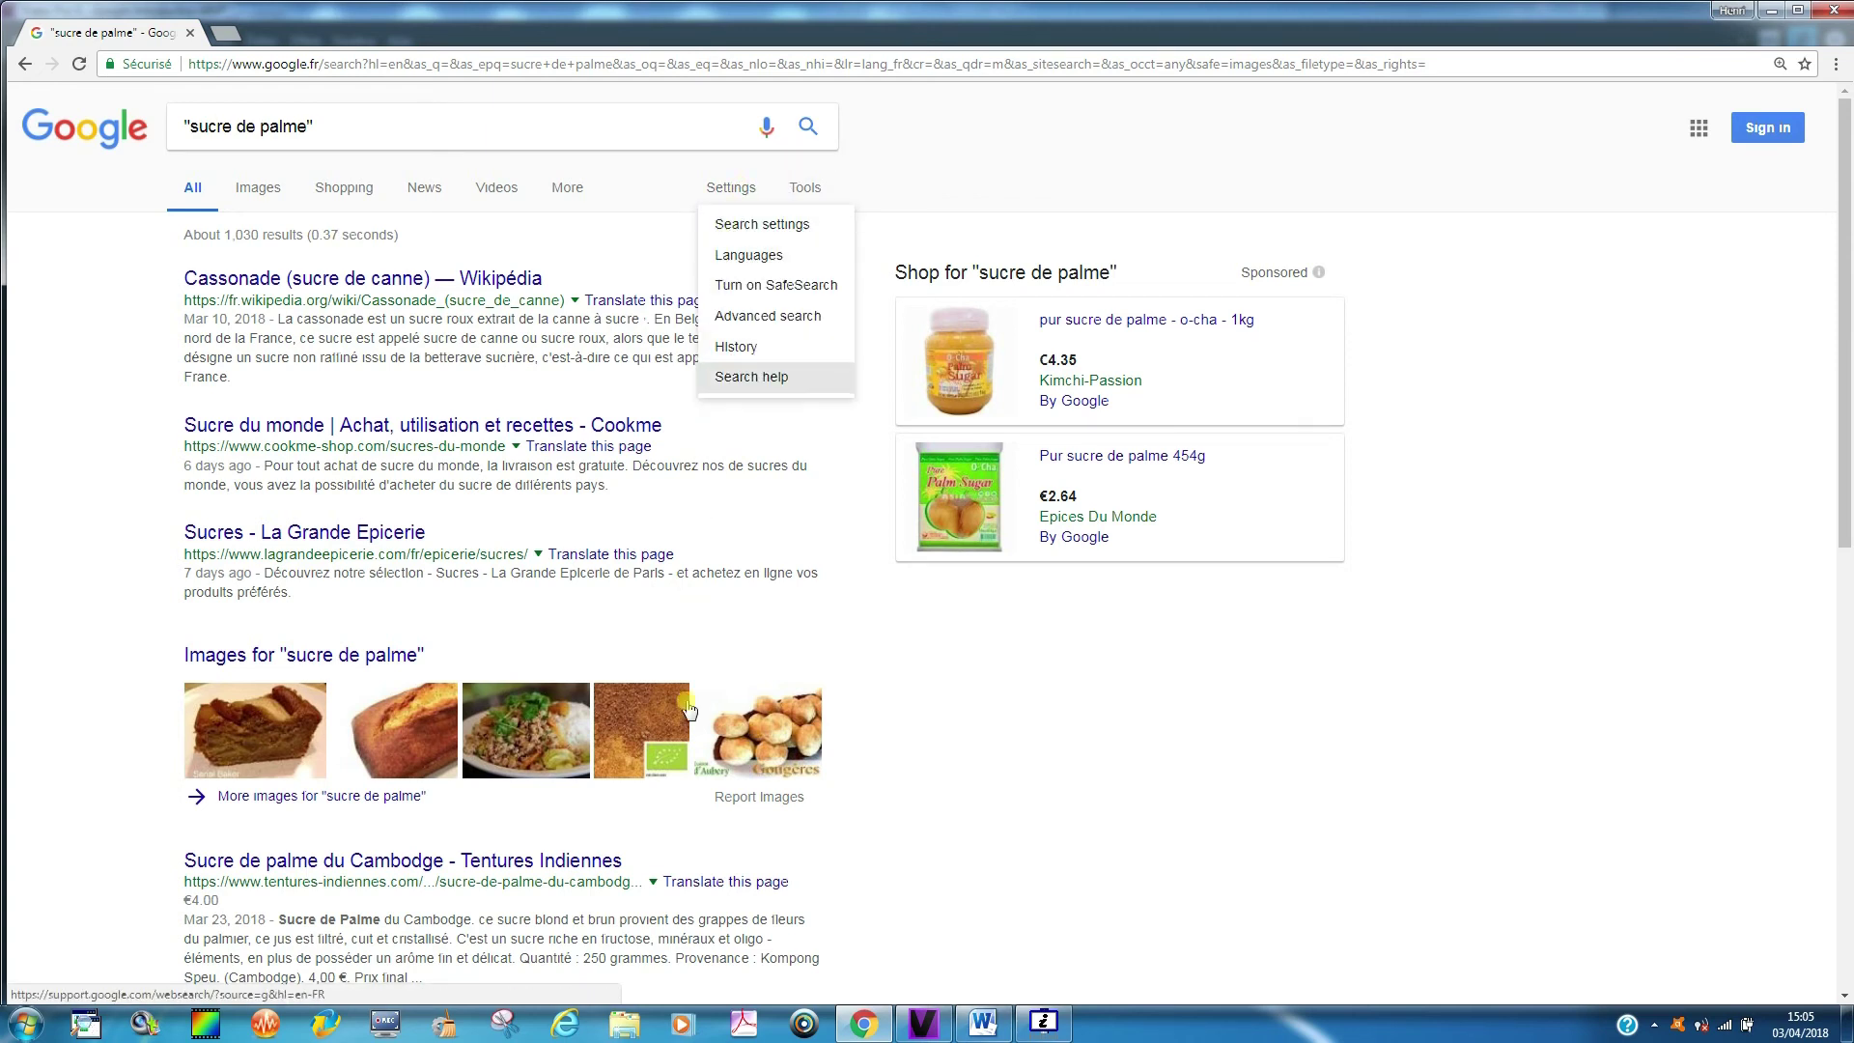
pyautogui.click(816, 317)
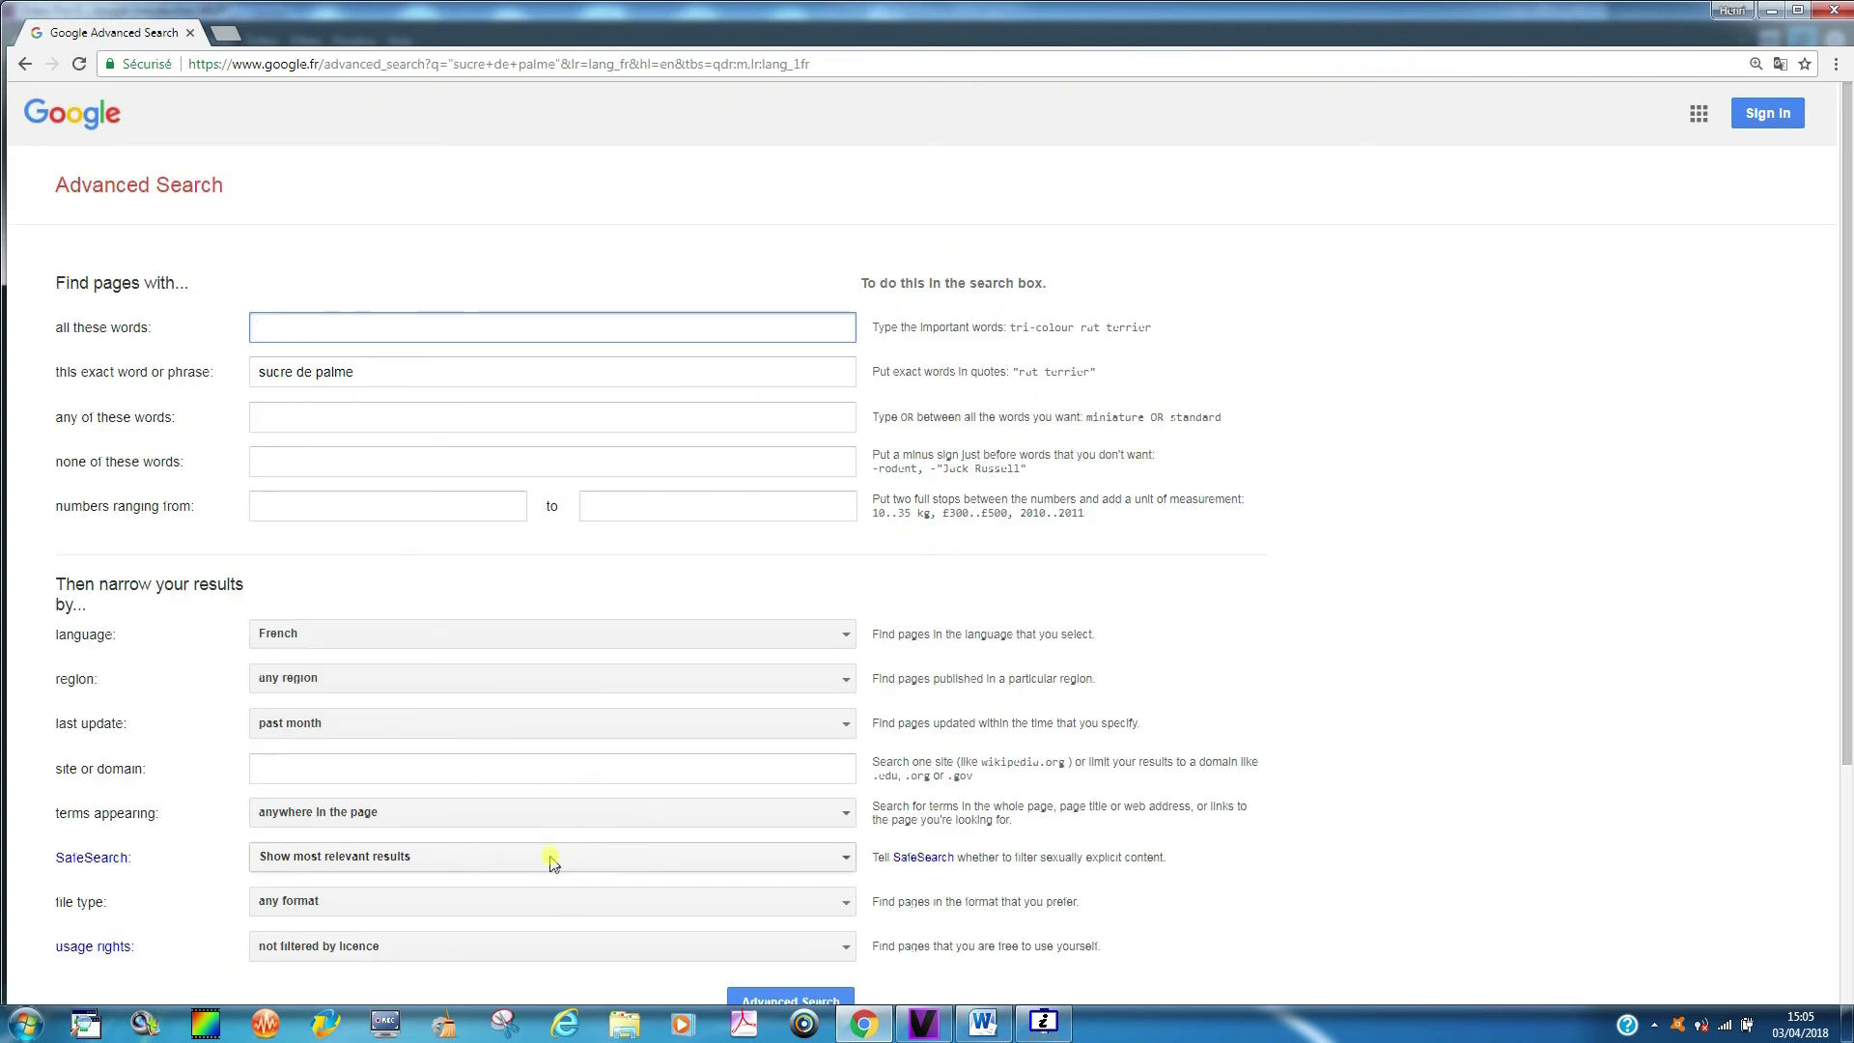
pyautogui.click(849, 634)
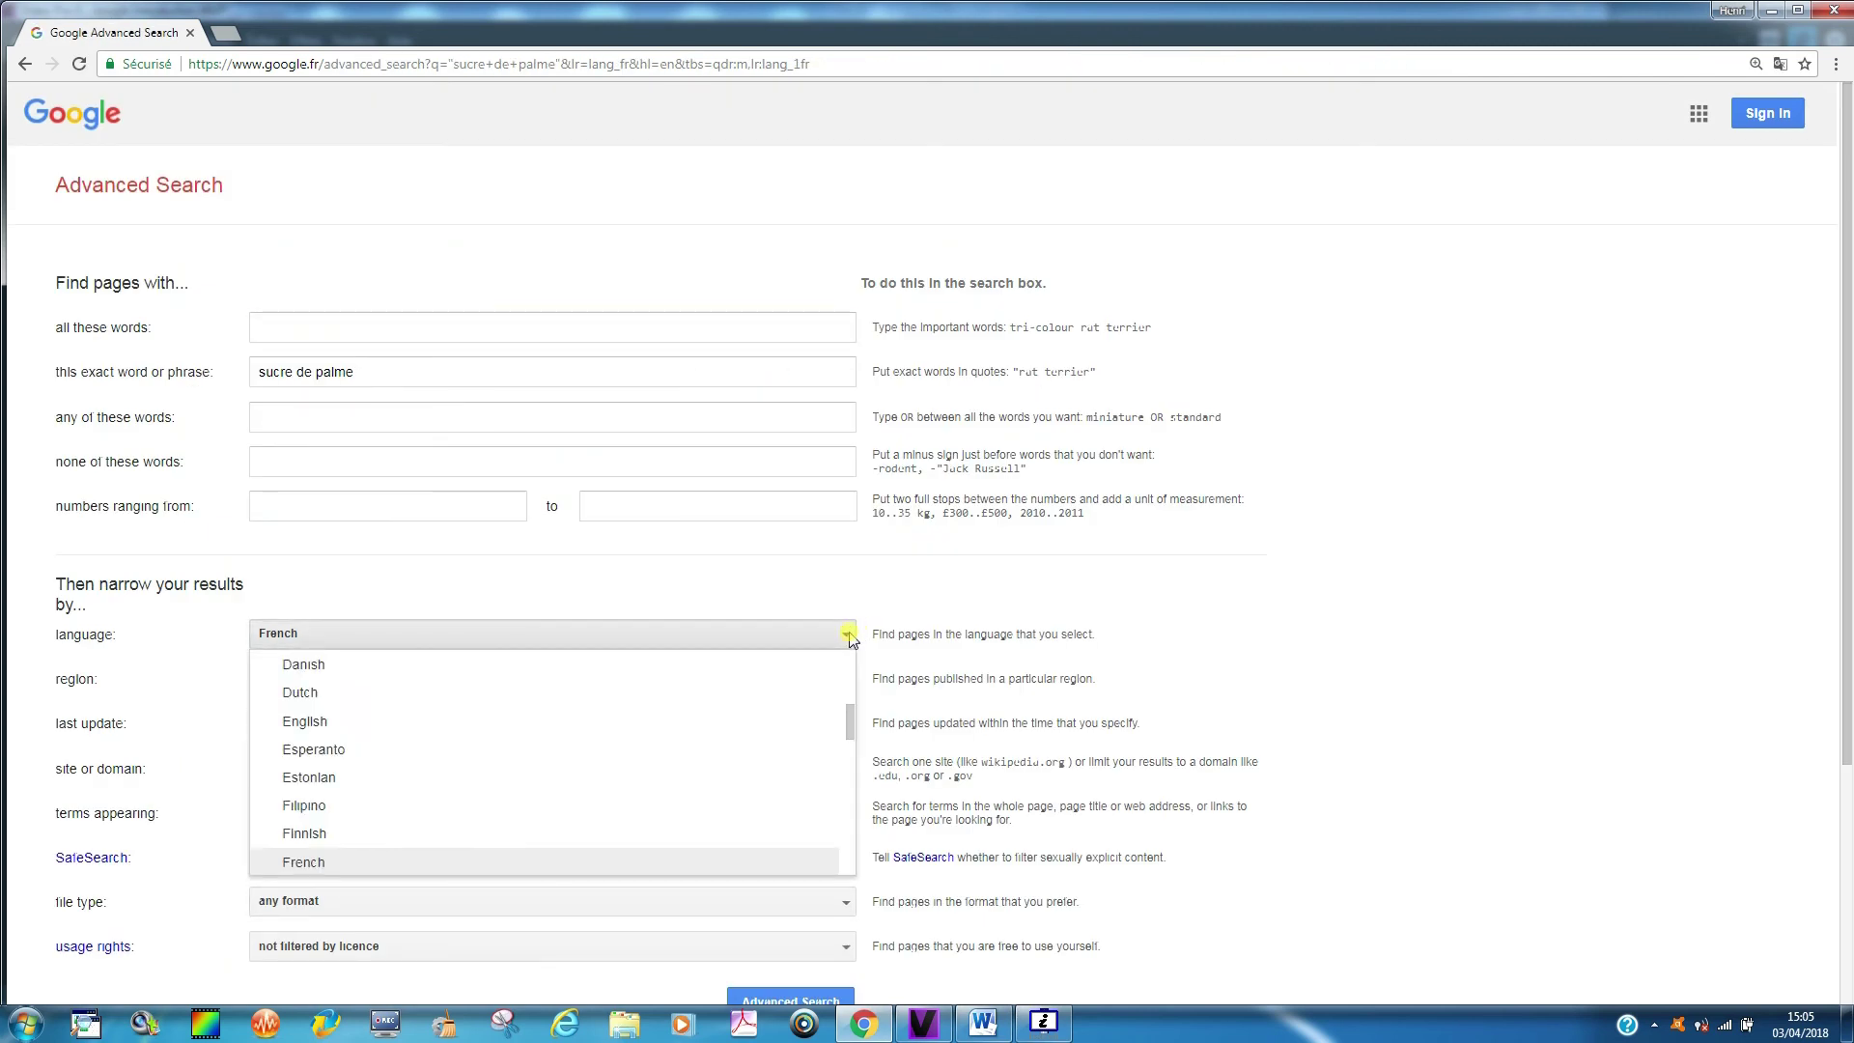
pyautogui.click(431, 729)
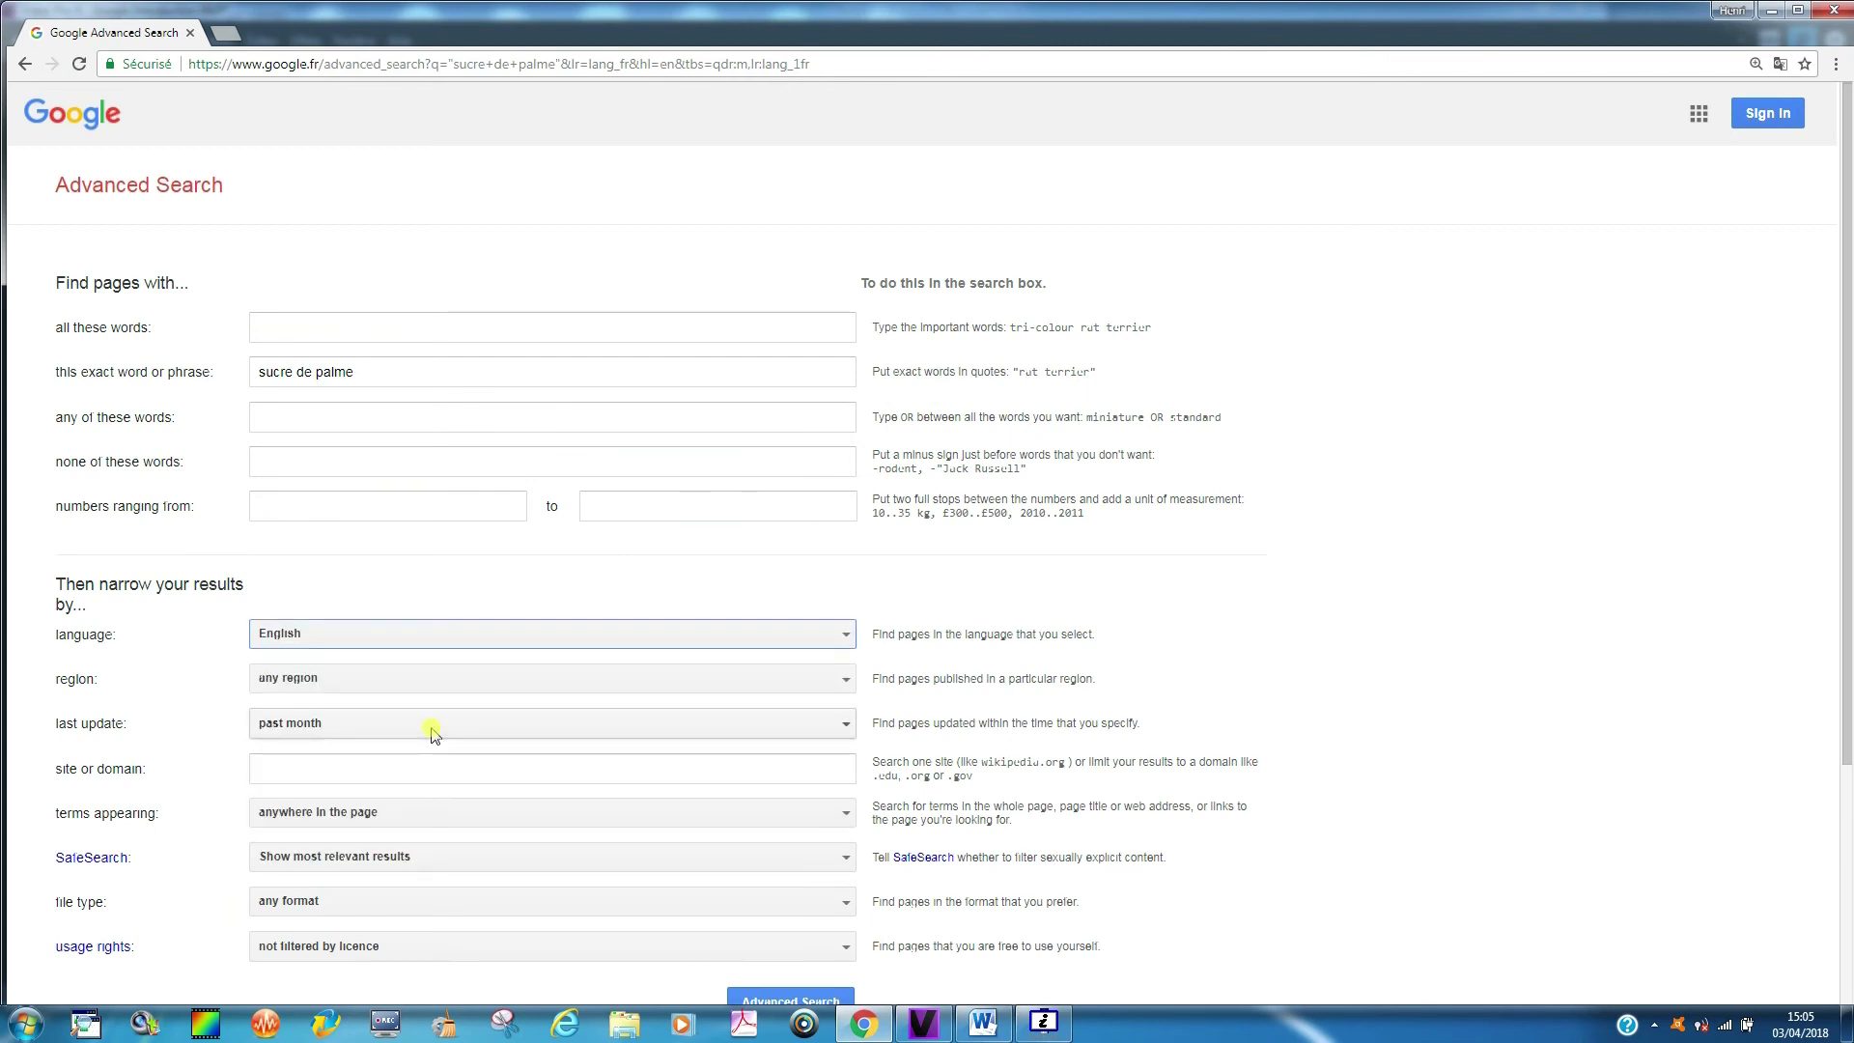
# Replace the exact word or phrase with "palm sugar" and run the advanced search.
pyautogui.click(356, 370)
pyautogui.press('BackSpace')
pyautogui.press('BackSpace')
pyautogui.press('BackSpace')
pyautogui.press('BackSpace')
pyautogui.write('palm sugar')
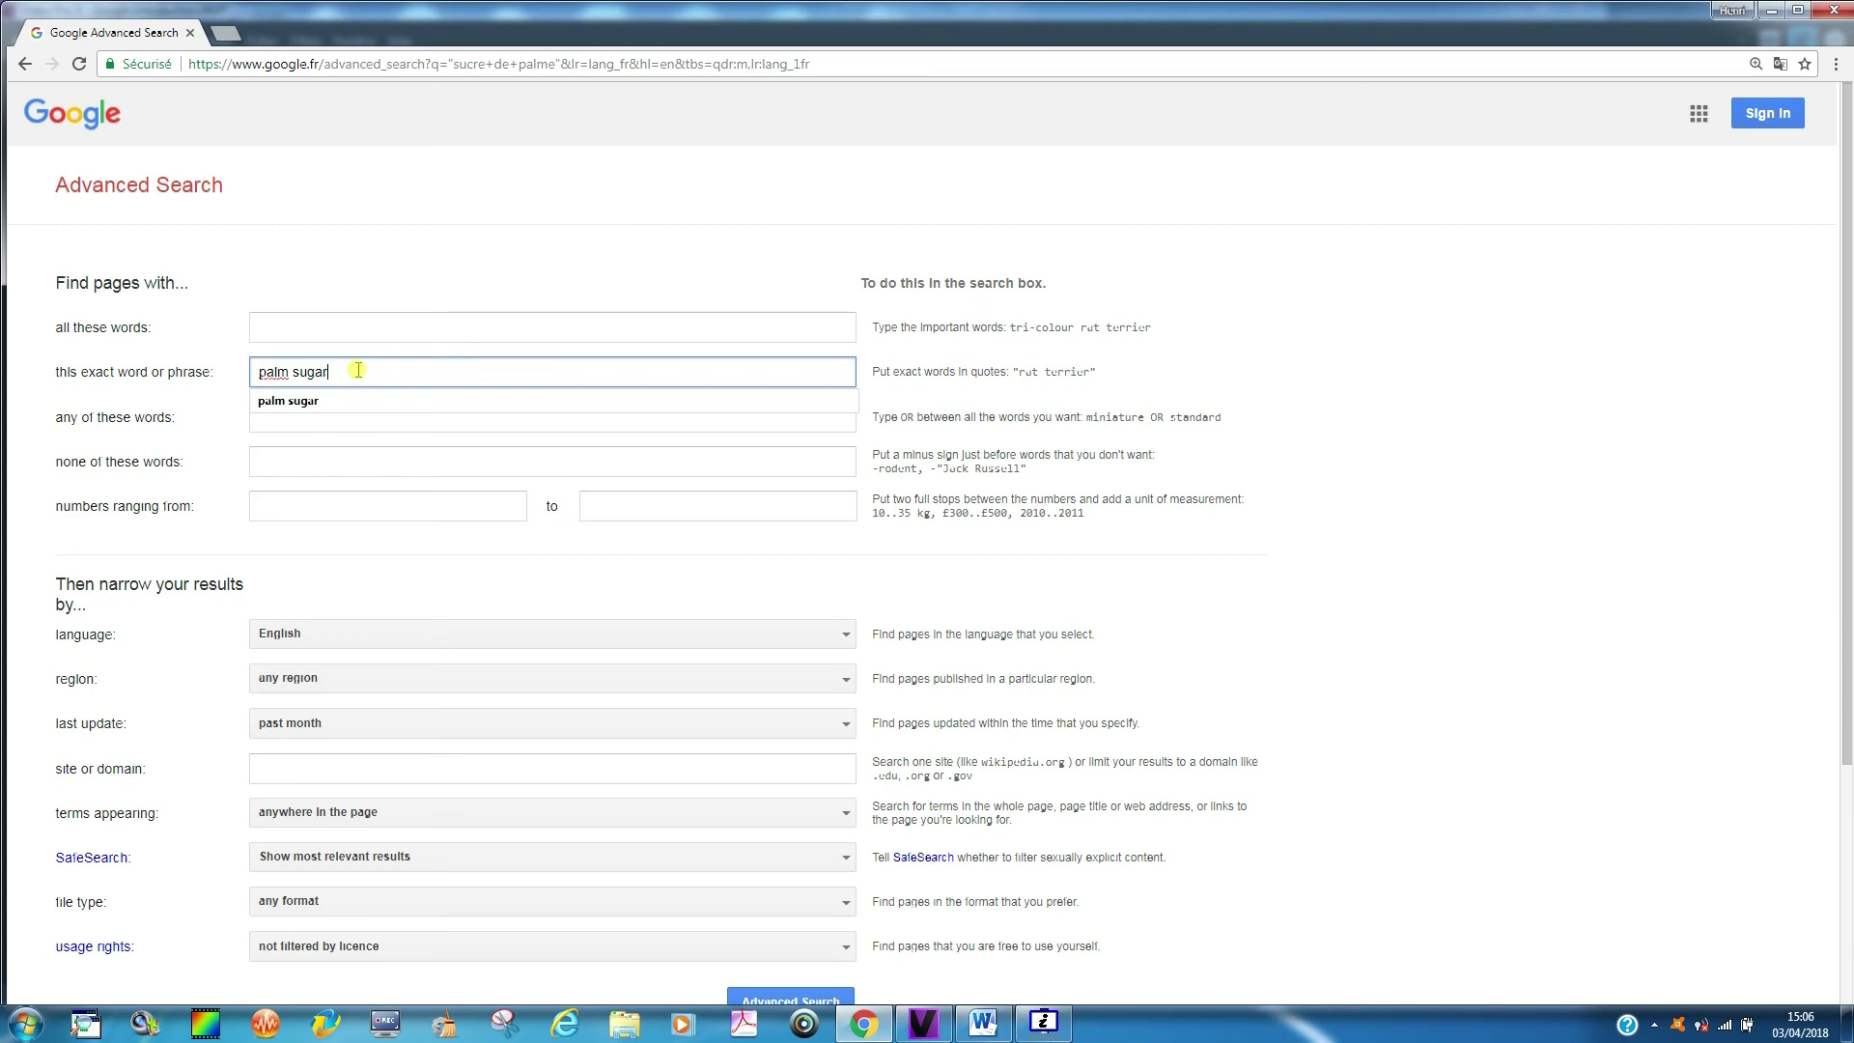
pyautogui.click(766, 991)
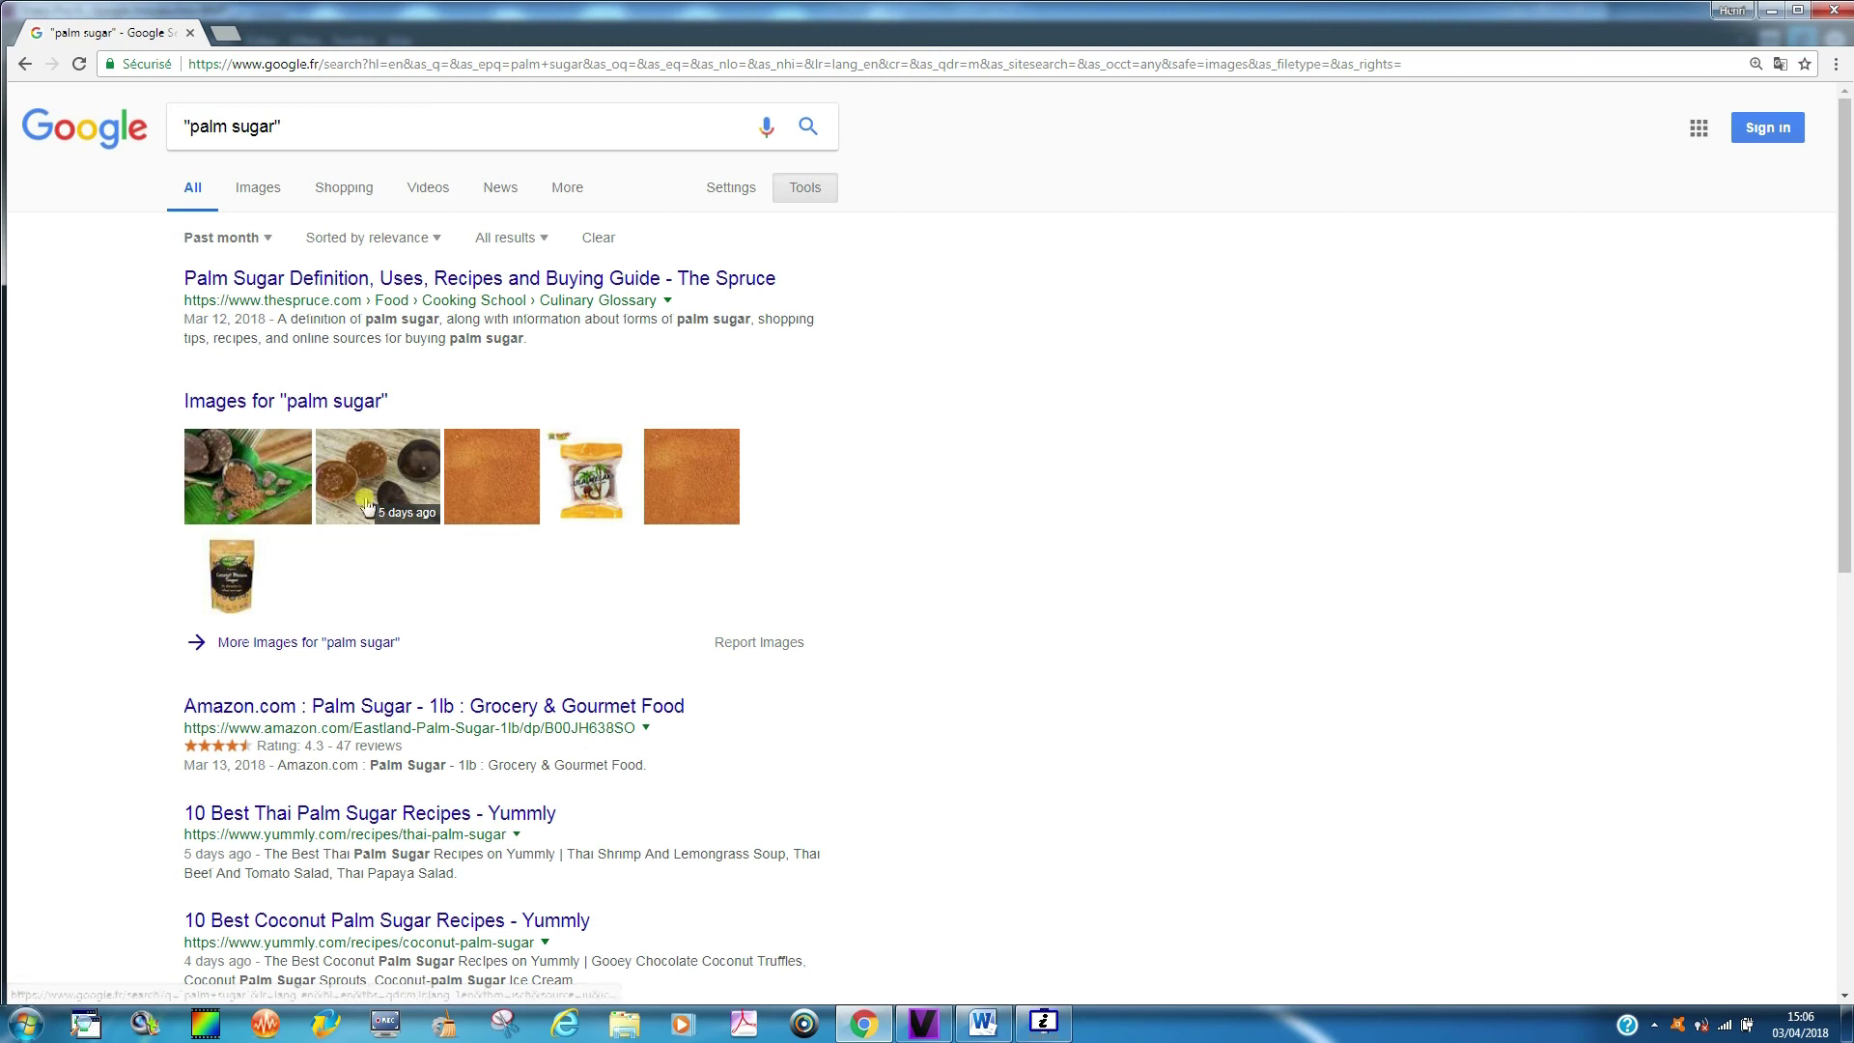
# Show the result count, reopen the advanced search, and set its last update to anytime.
pyautogui.click(809, 189)
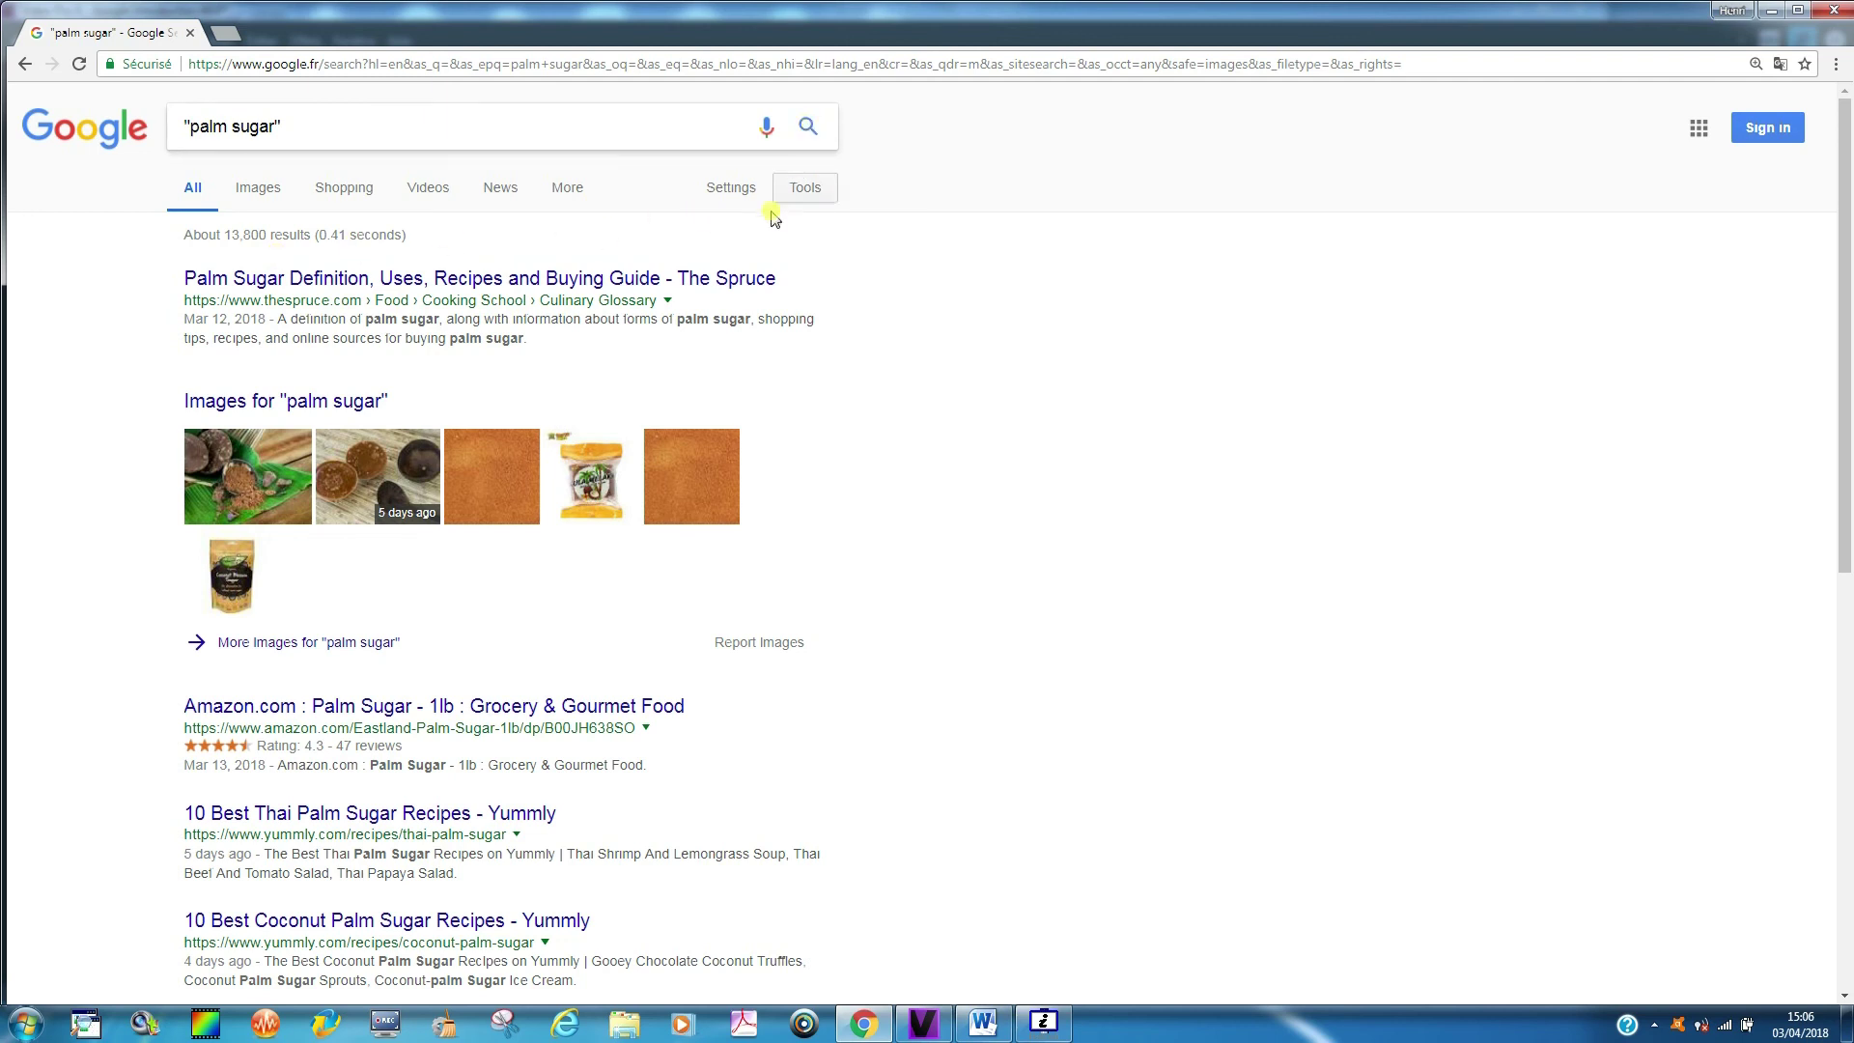
pyautogui.click(727, 191)
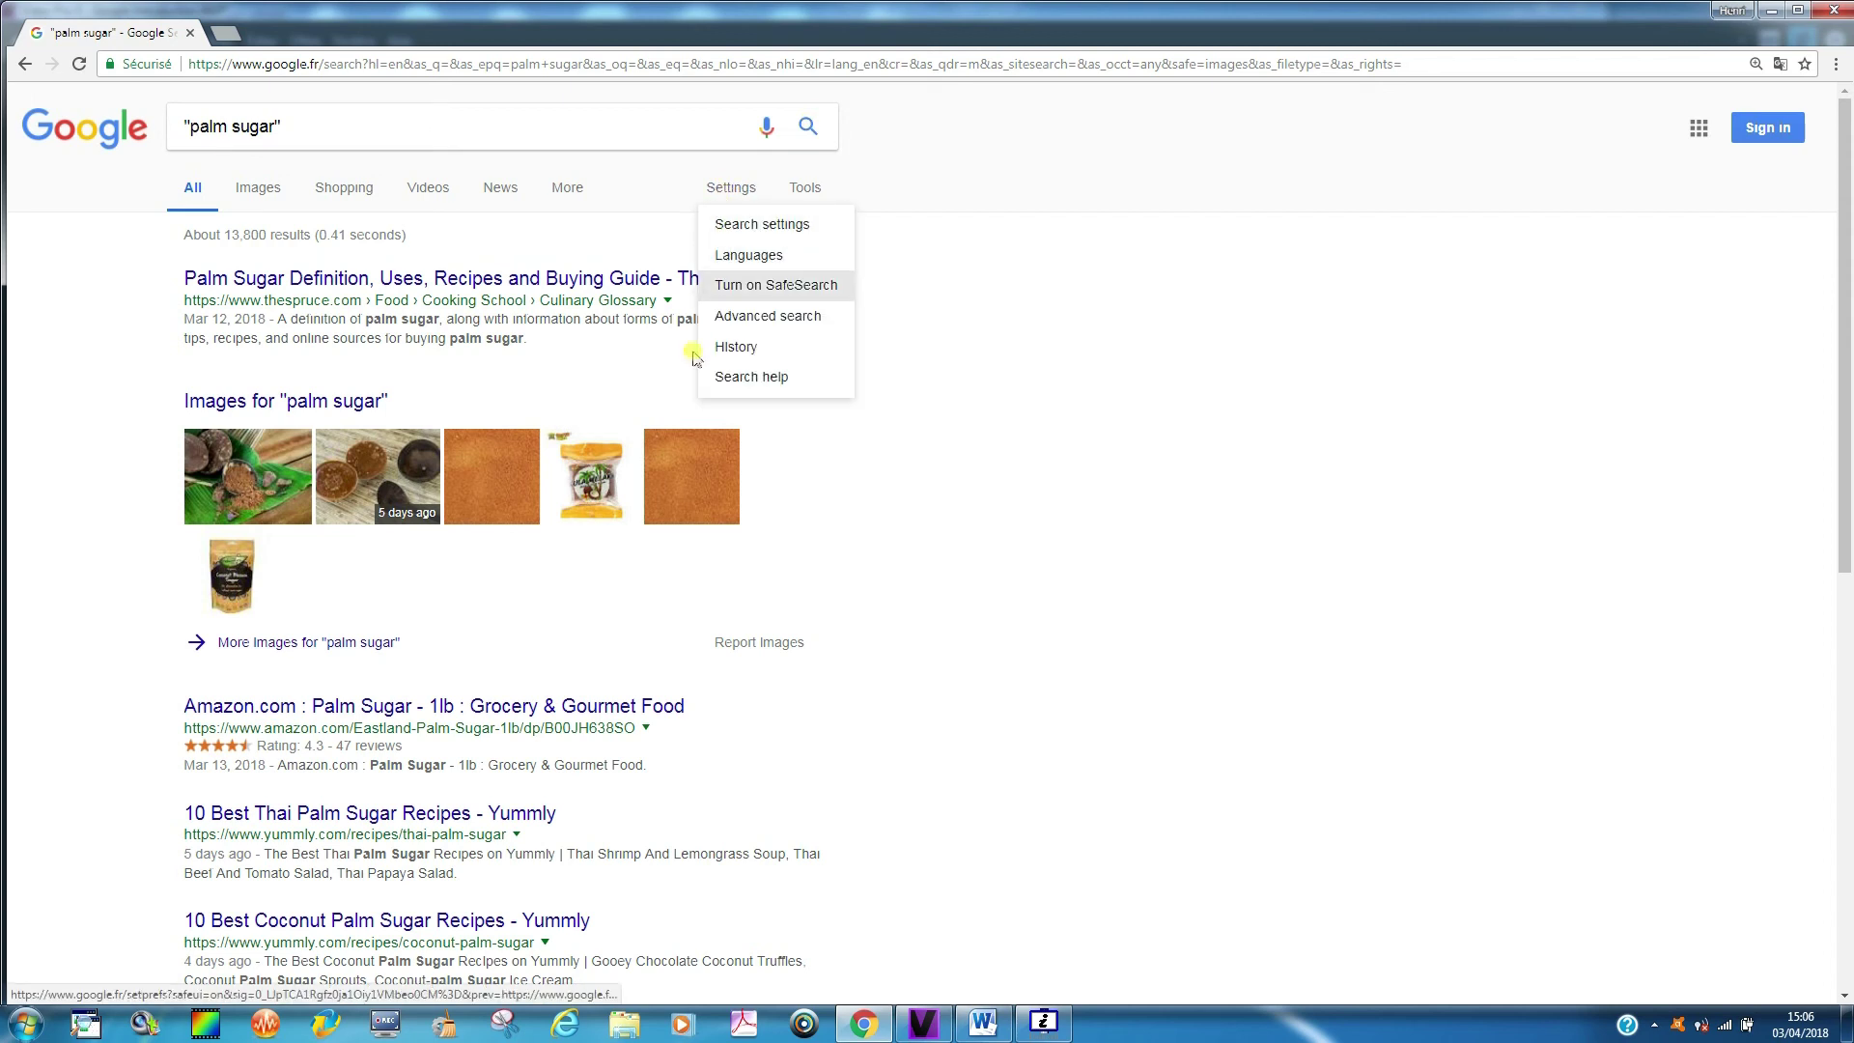
pyautogui.click(727, 316)
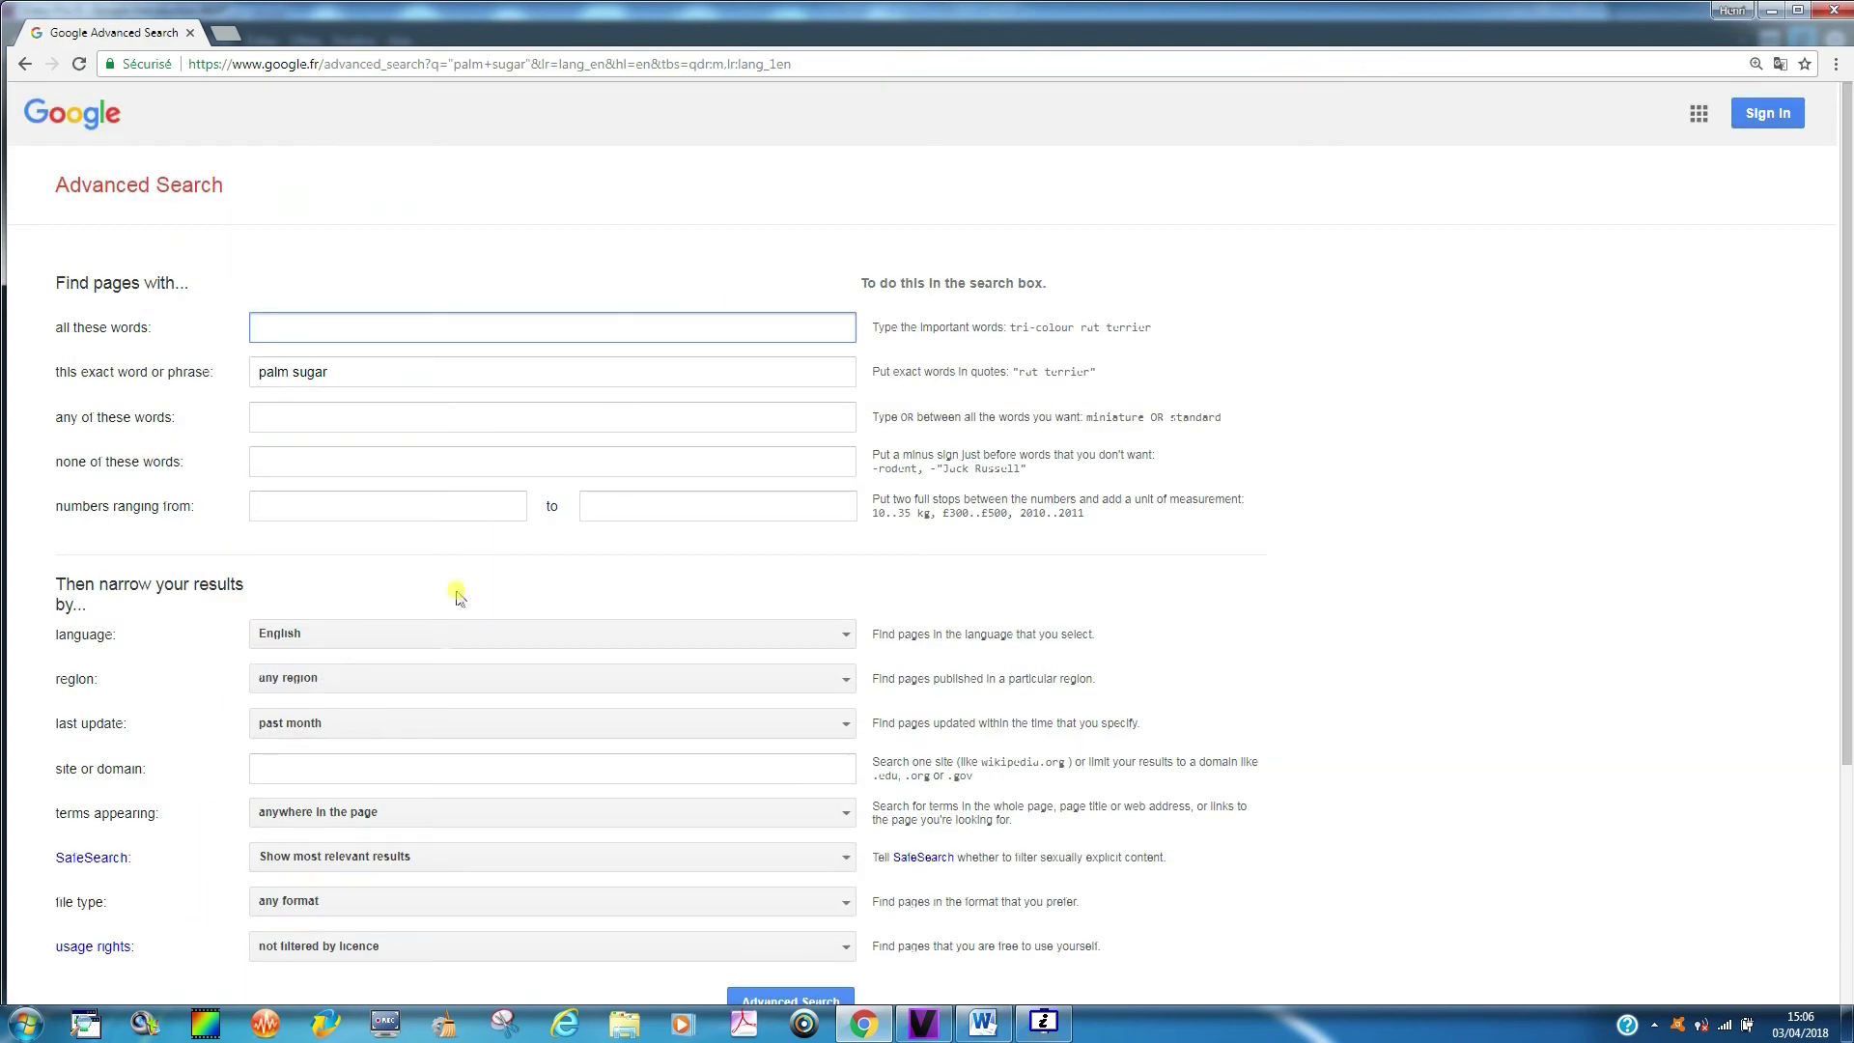
pyautogui.click(842, 816)
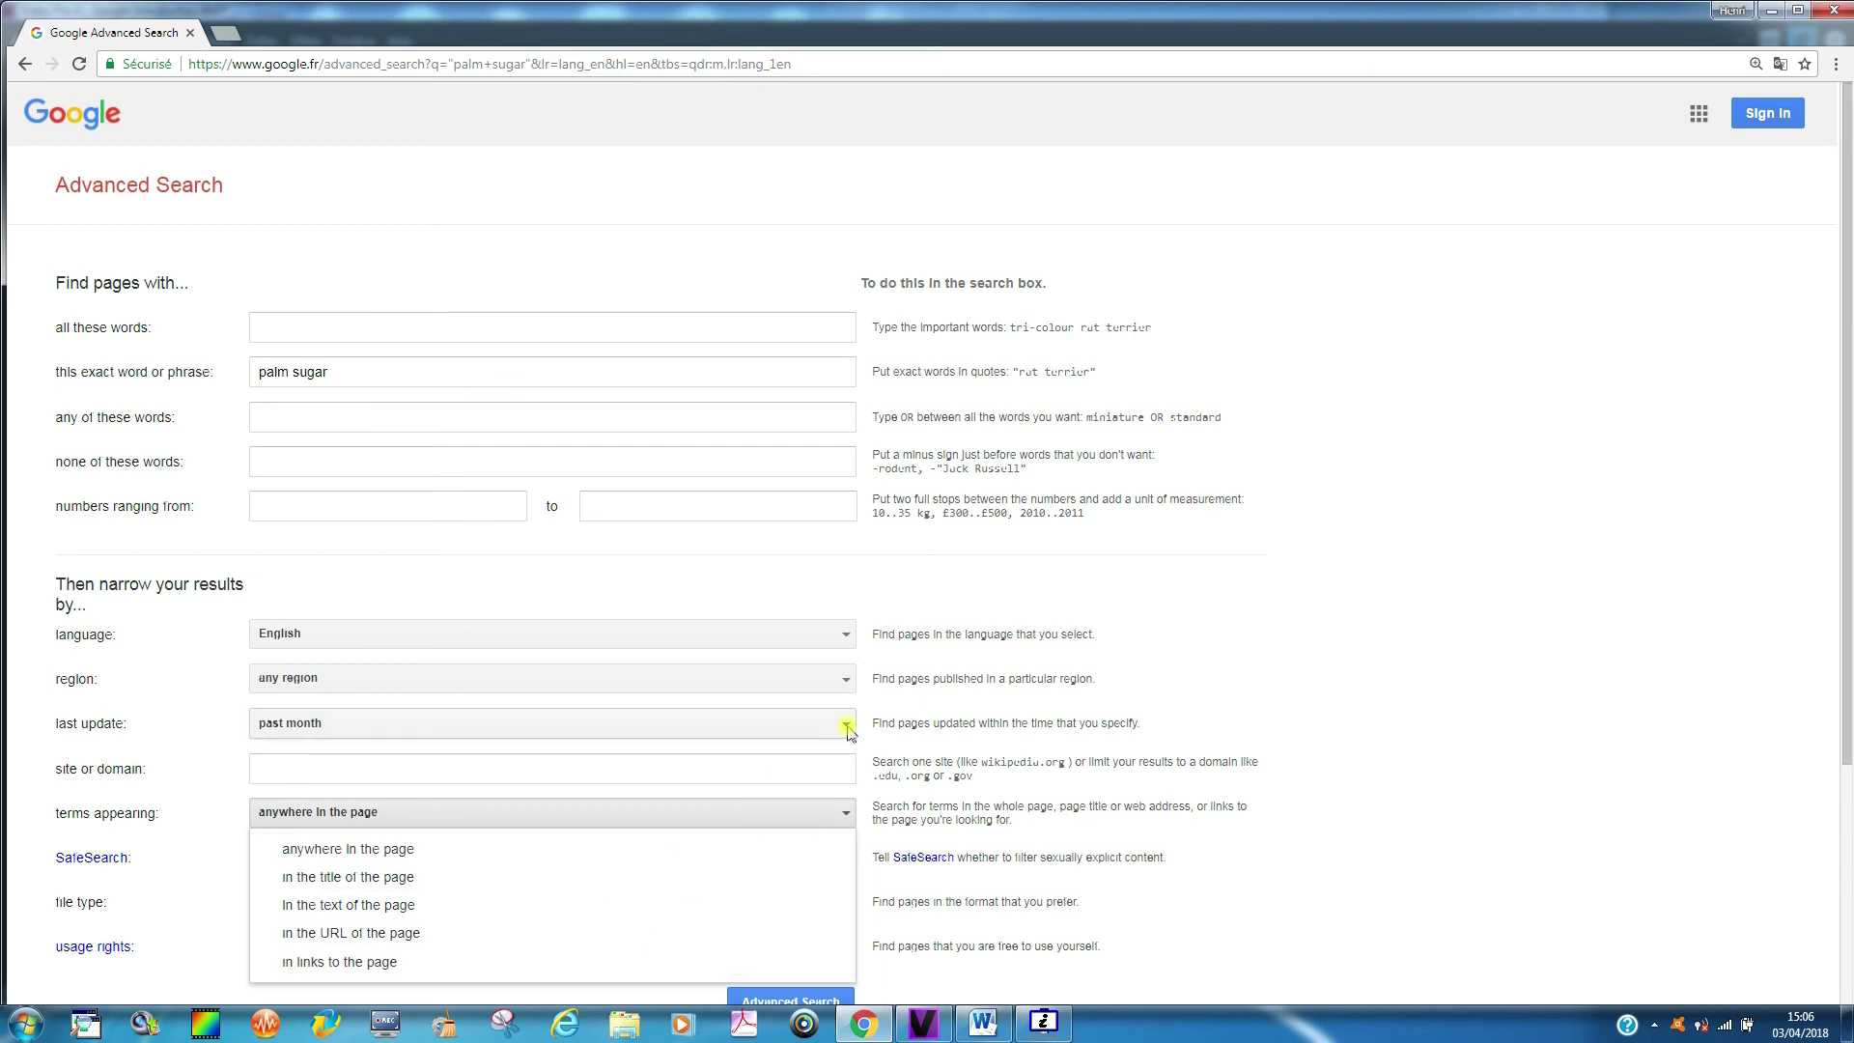
pyautogui.click(846, 679)
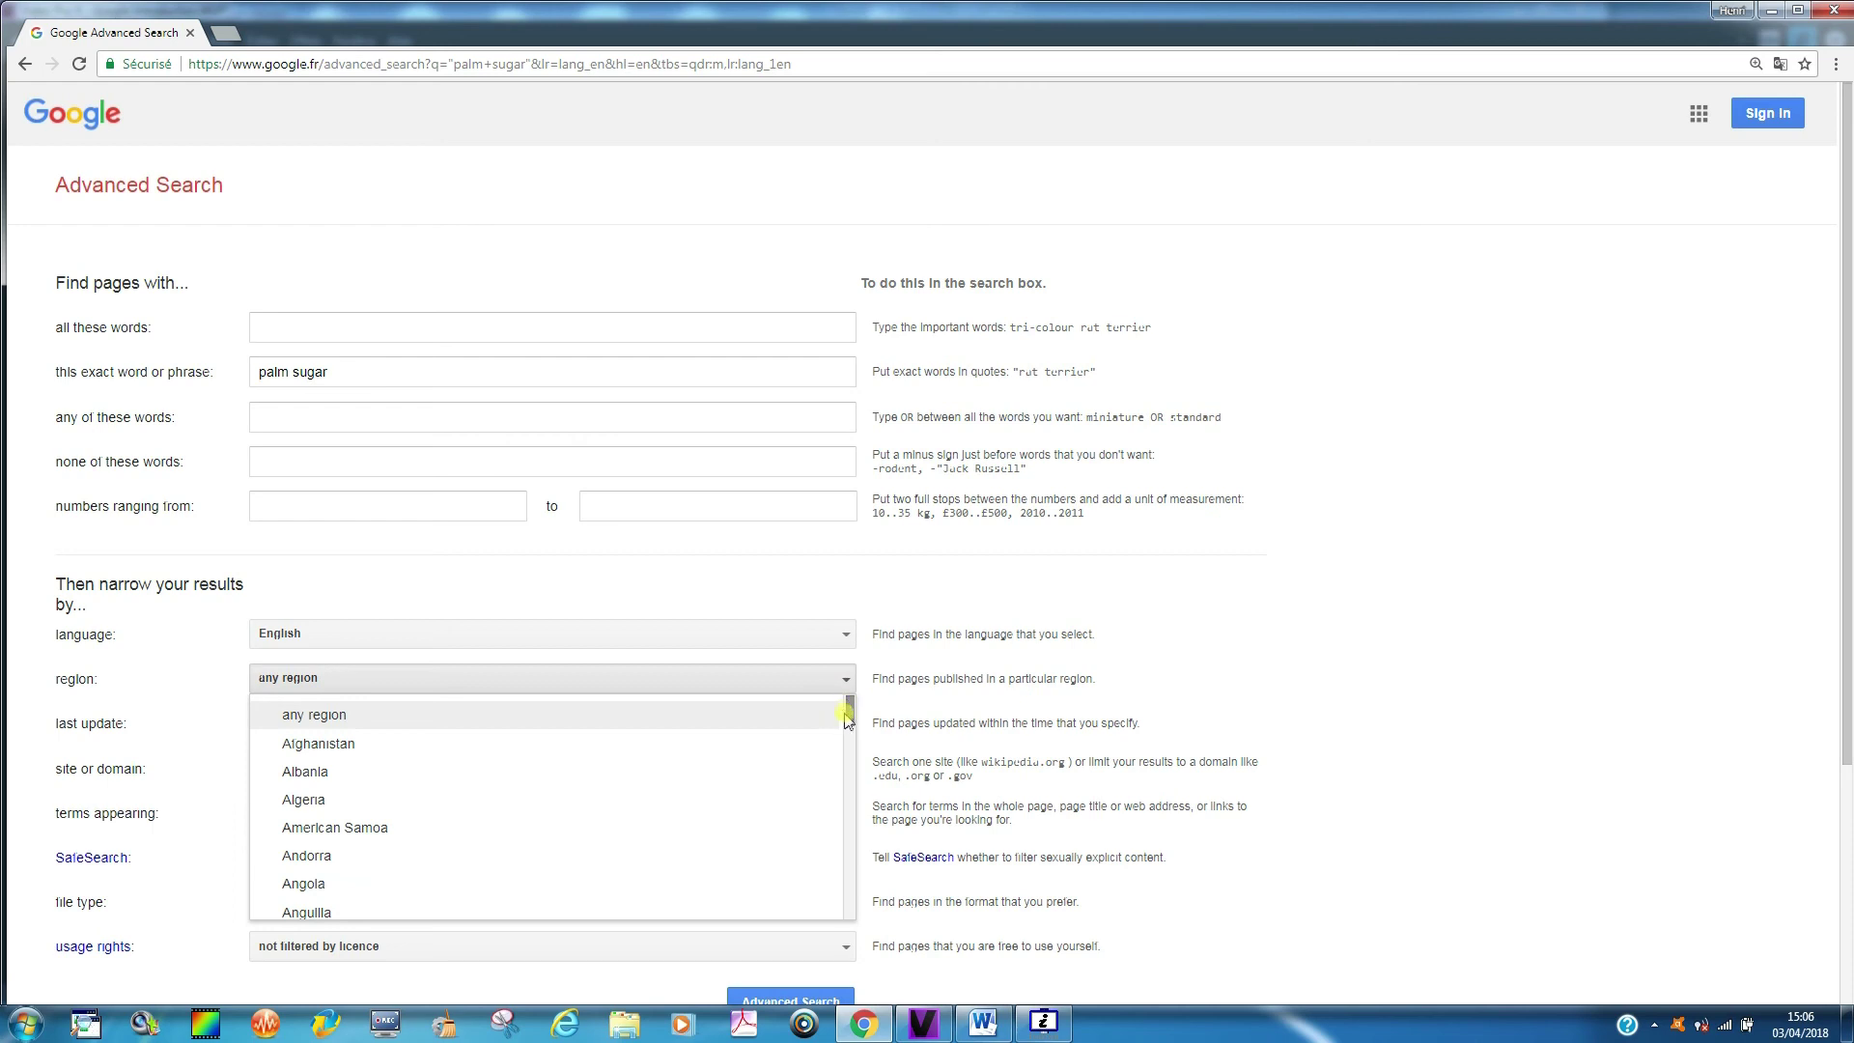
pyautogui.click(846, 682)
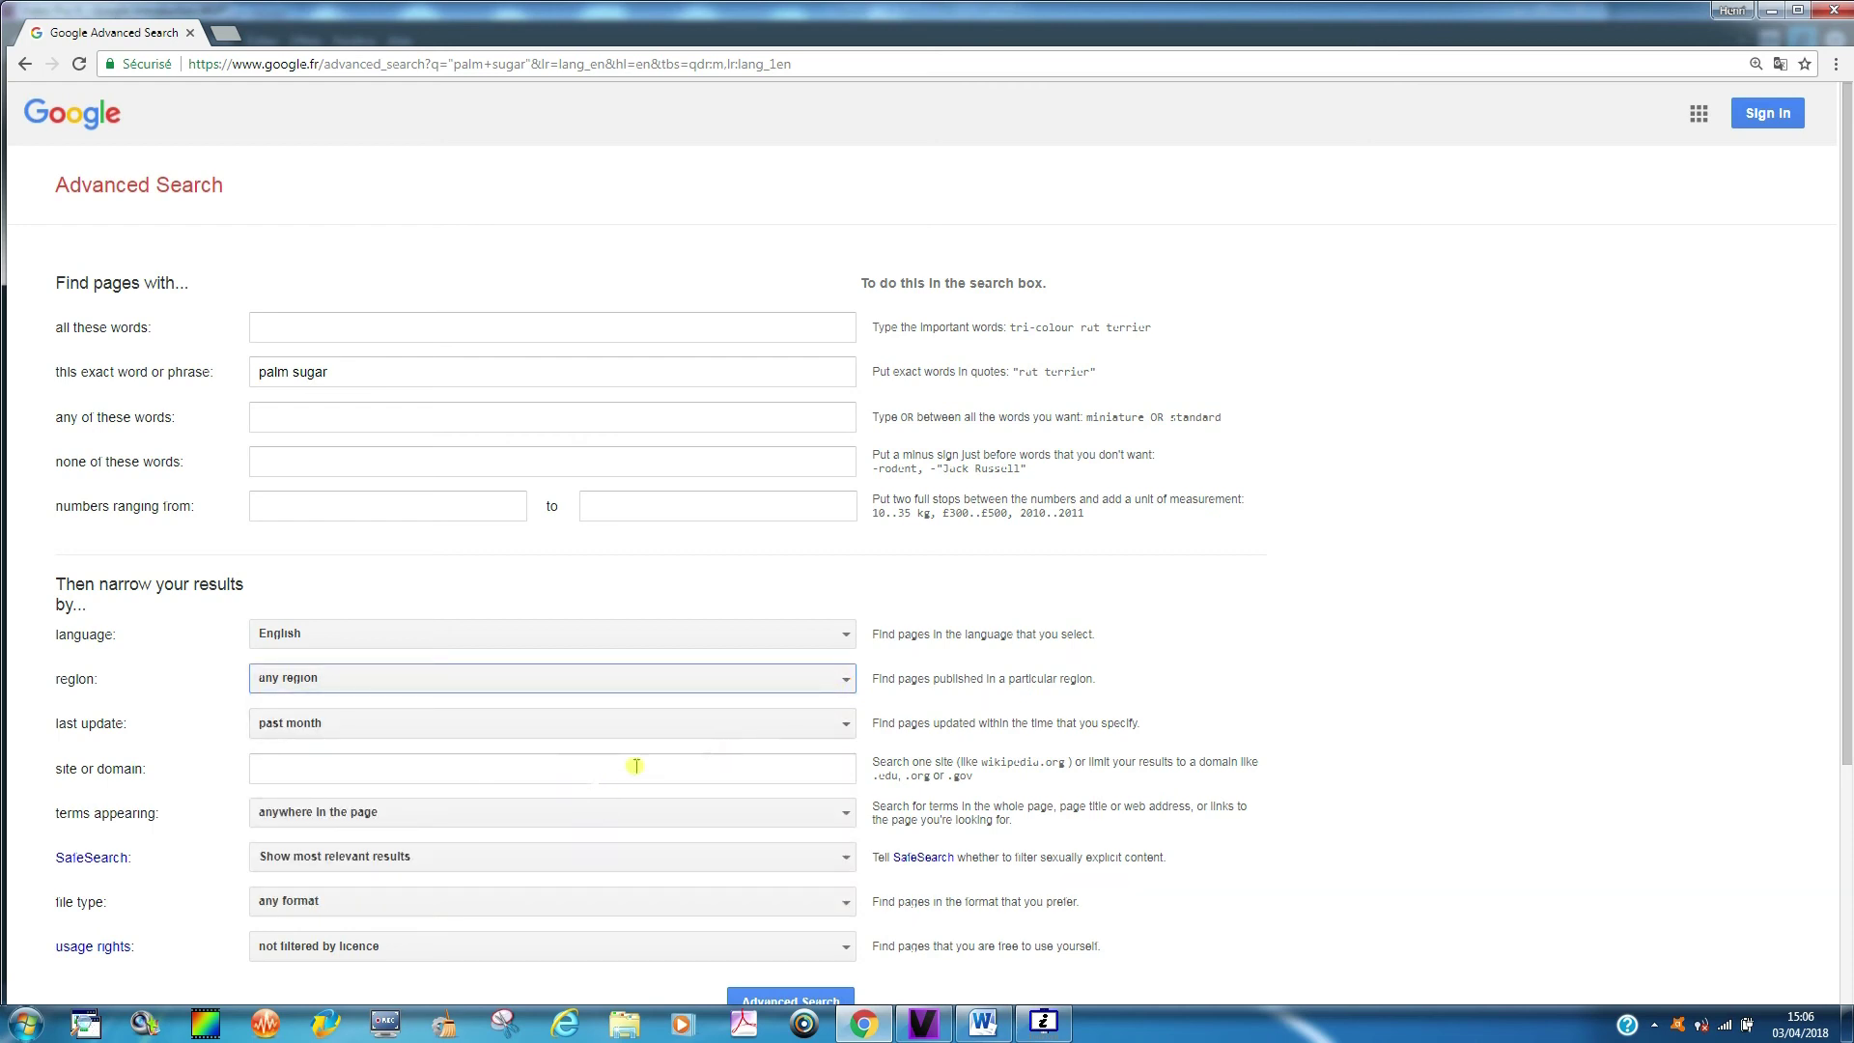
pyautogui.click(846, 726)
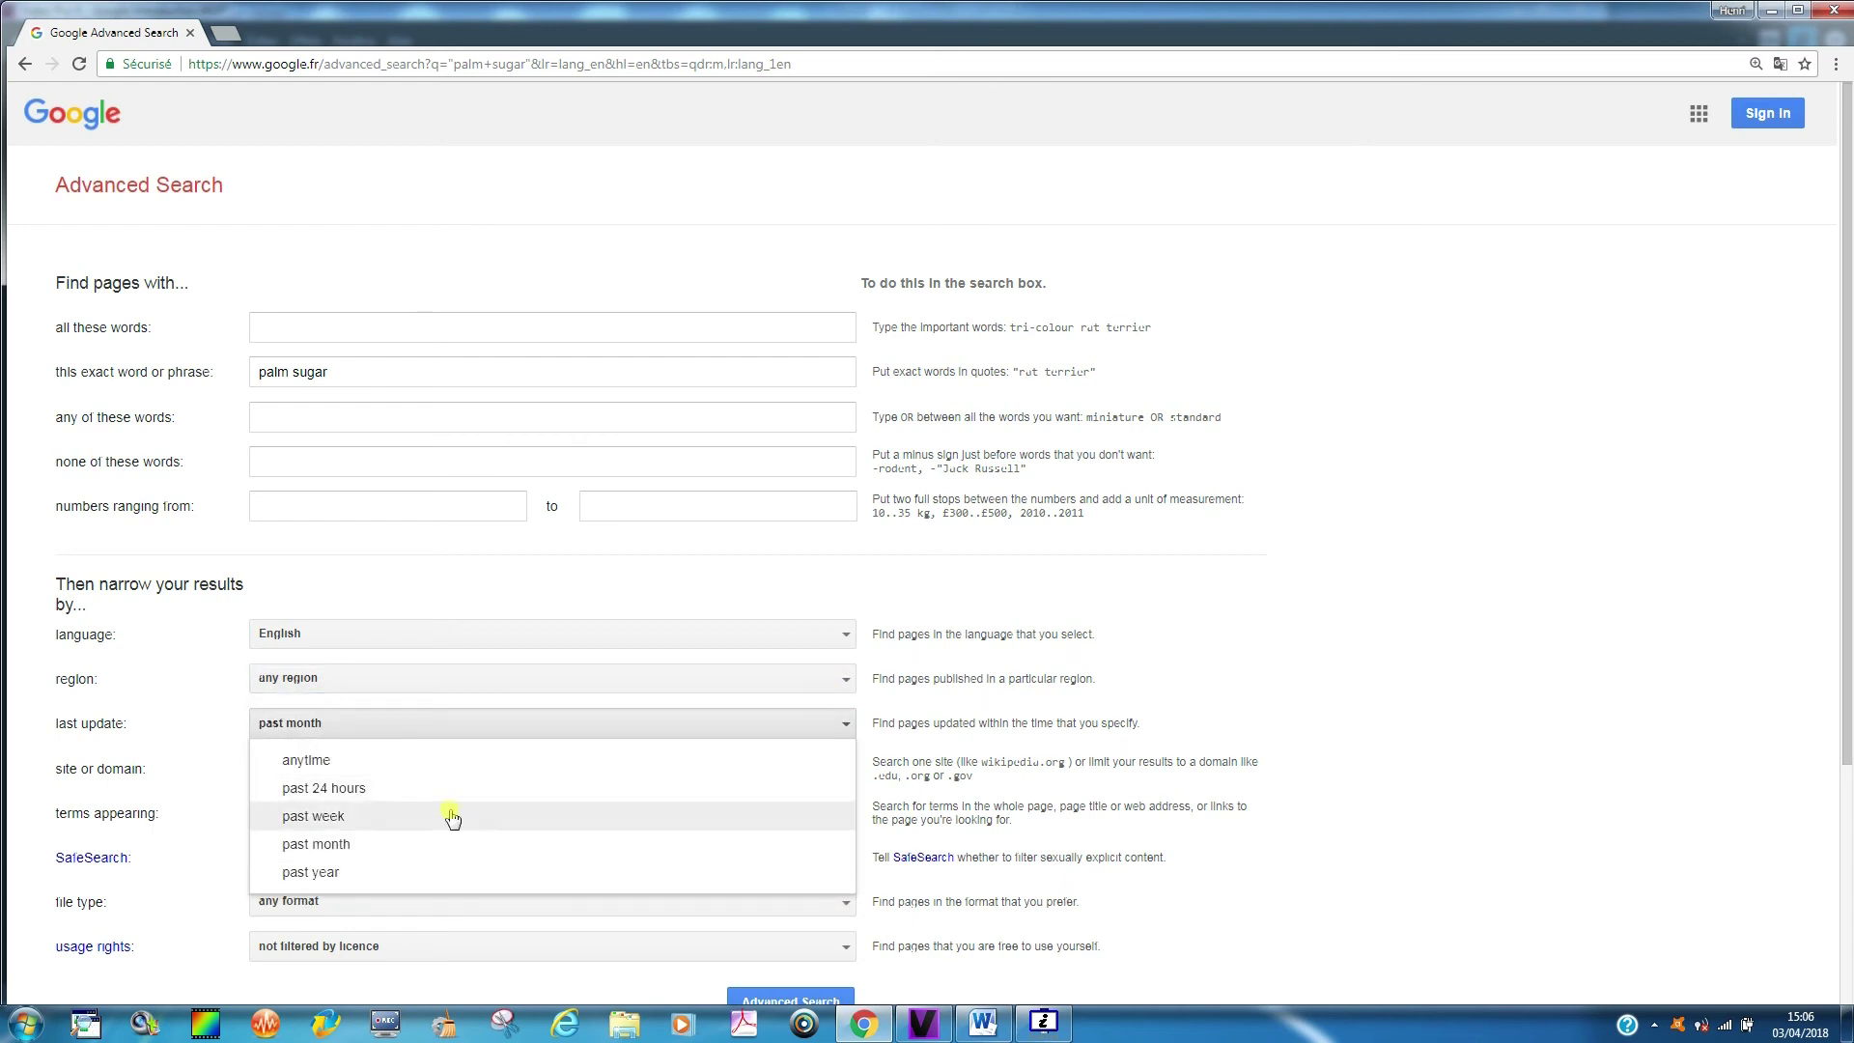
pyautogui.click(383, 763)
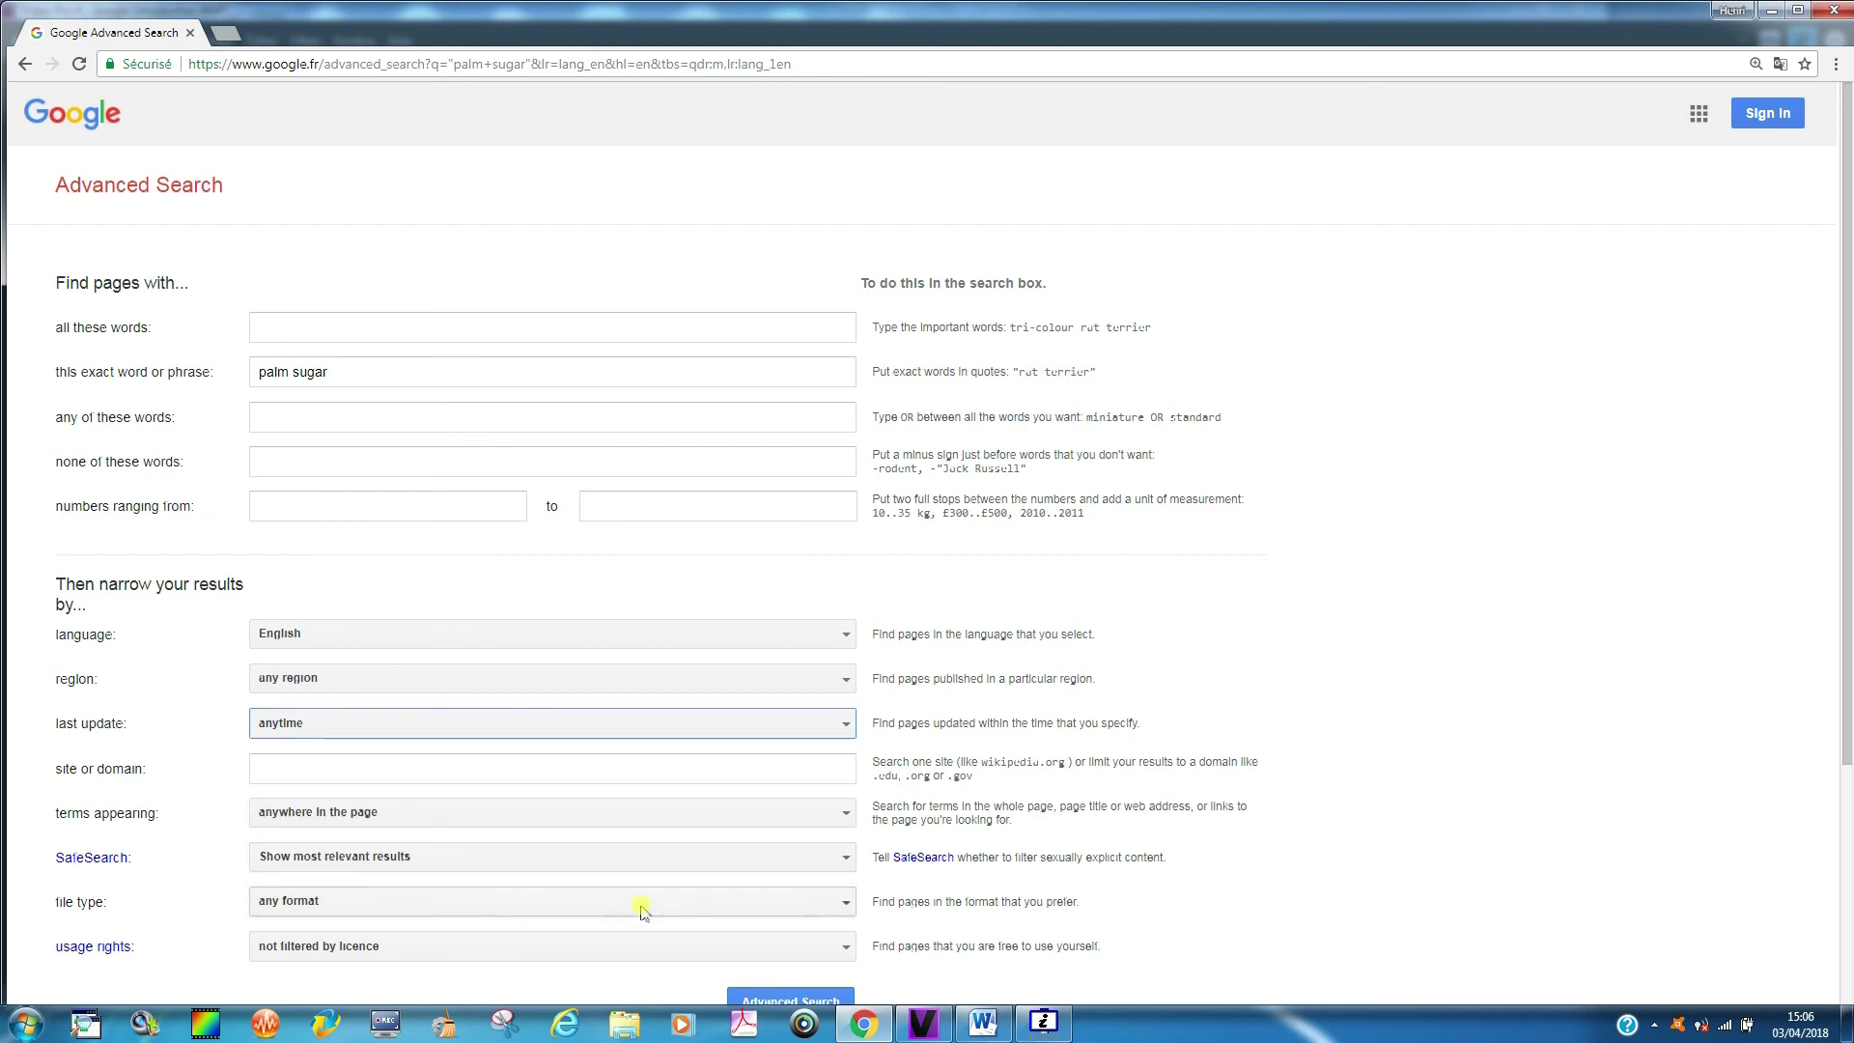
# Keep the file type at any format, set the region to Cambodia, and run the advanced search.
pyautogui.click(845, 906)
pyautogui.click(845, 906)
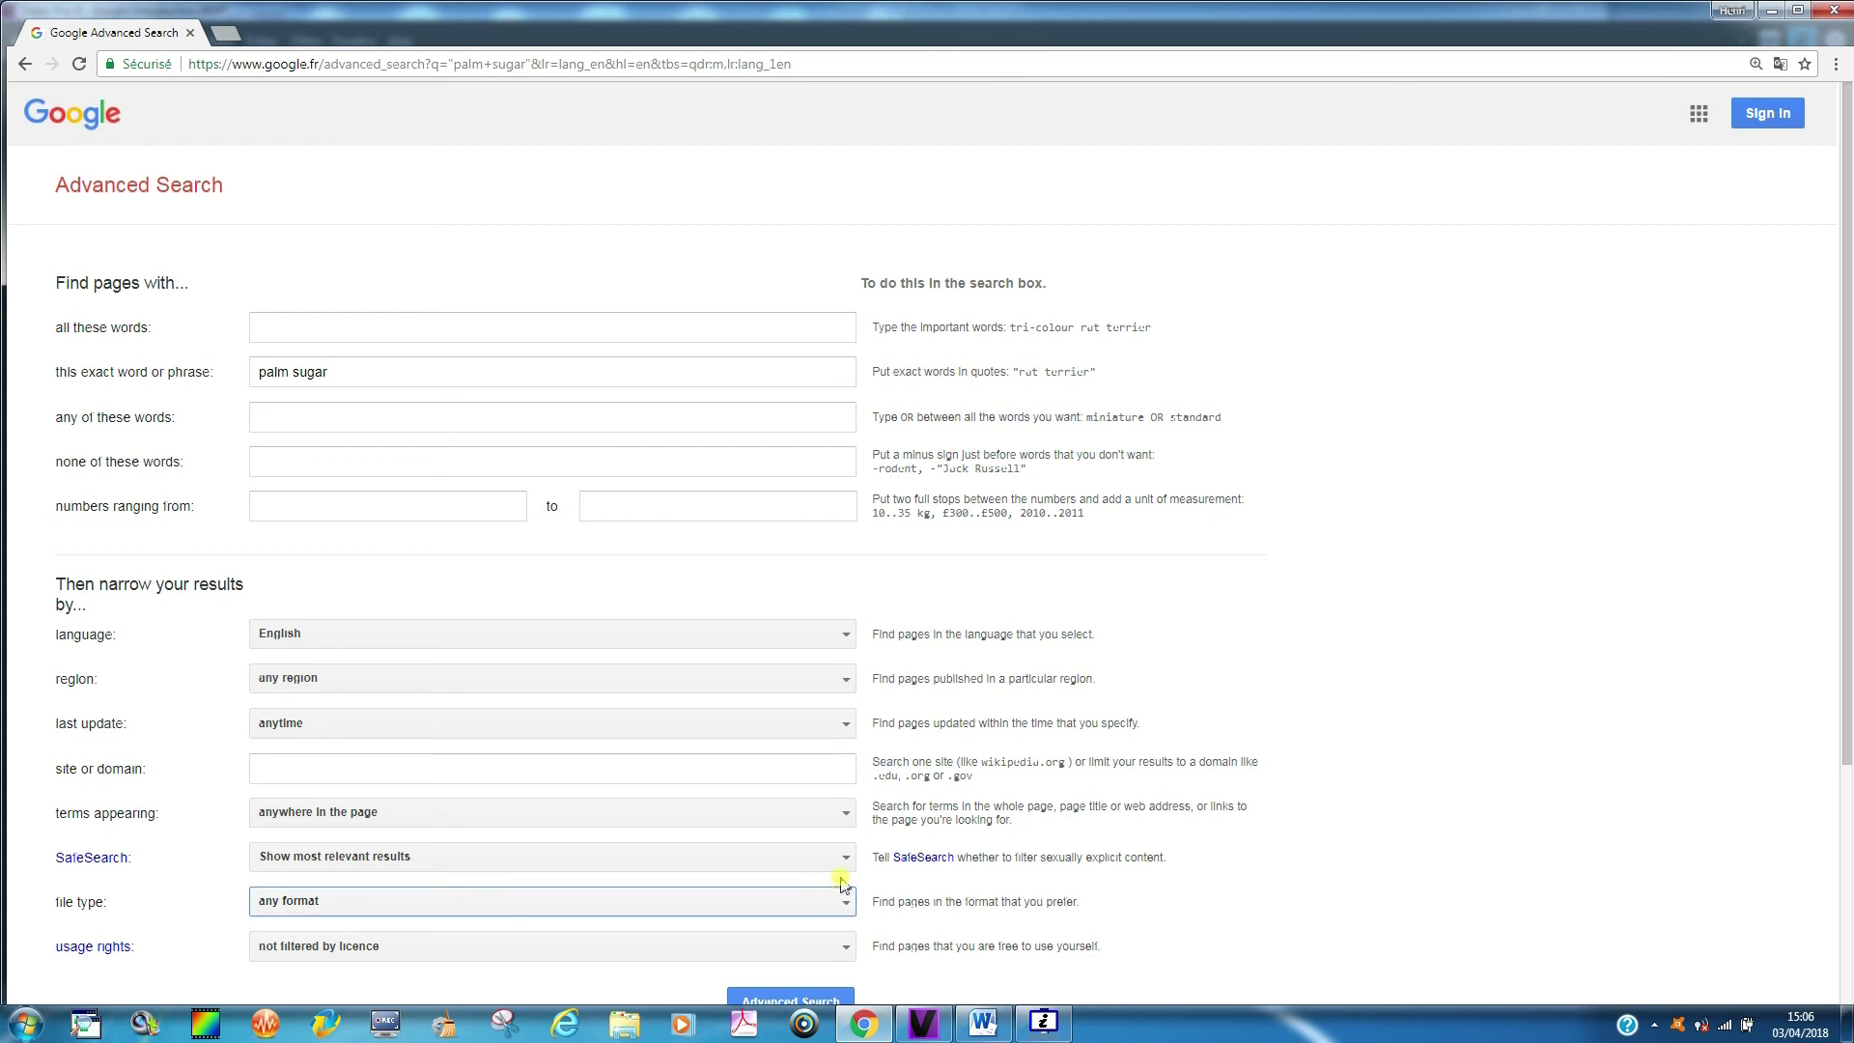
pyautogui.click(846, 681)
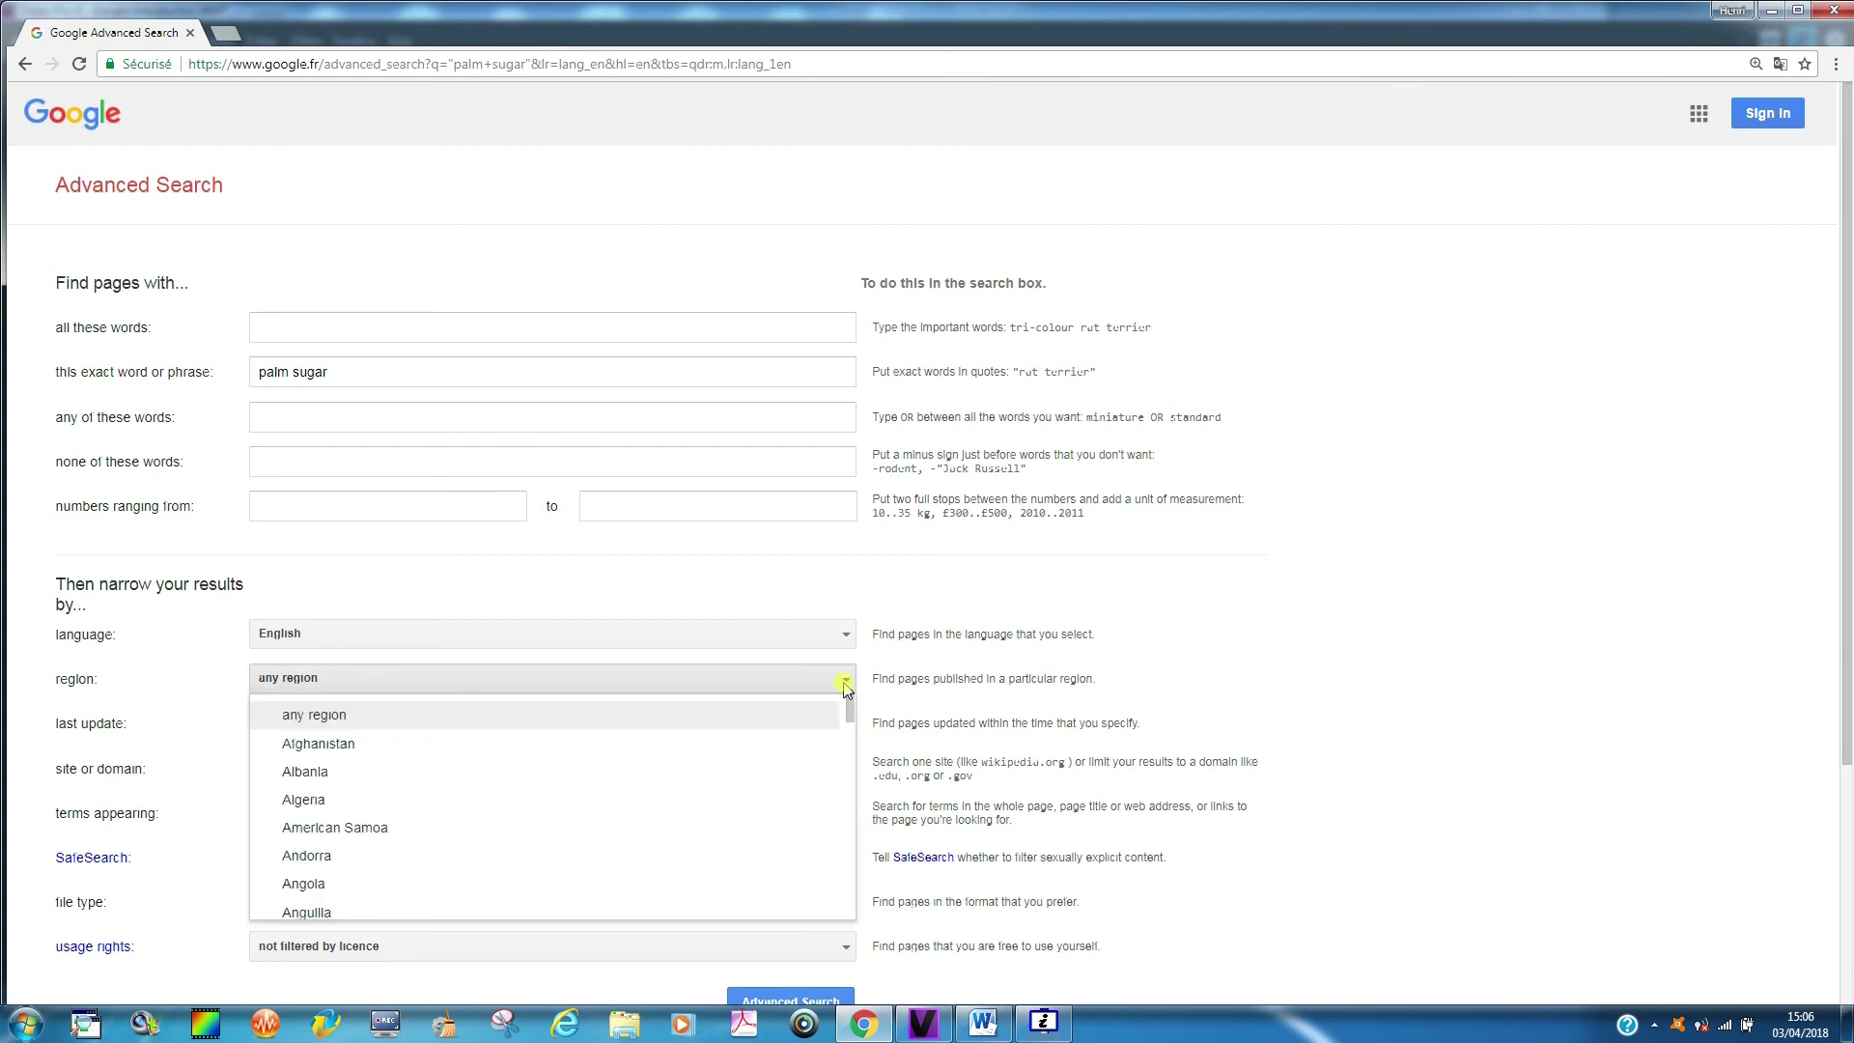
pyautogui.scroll(-2, 838, 738)
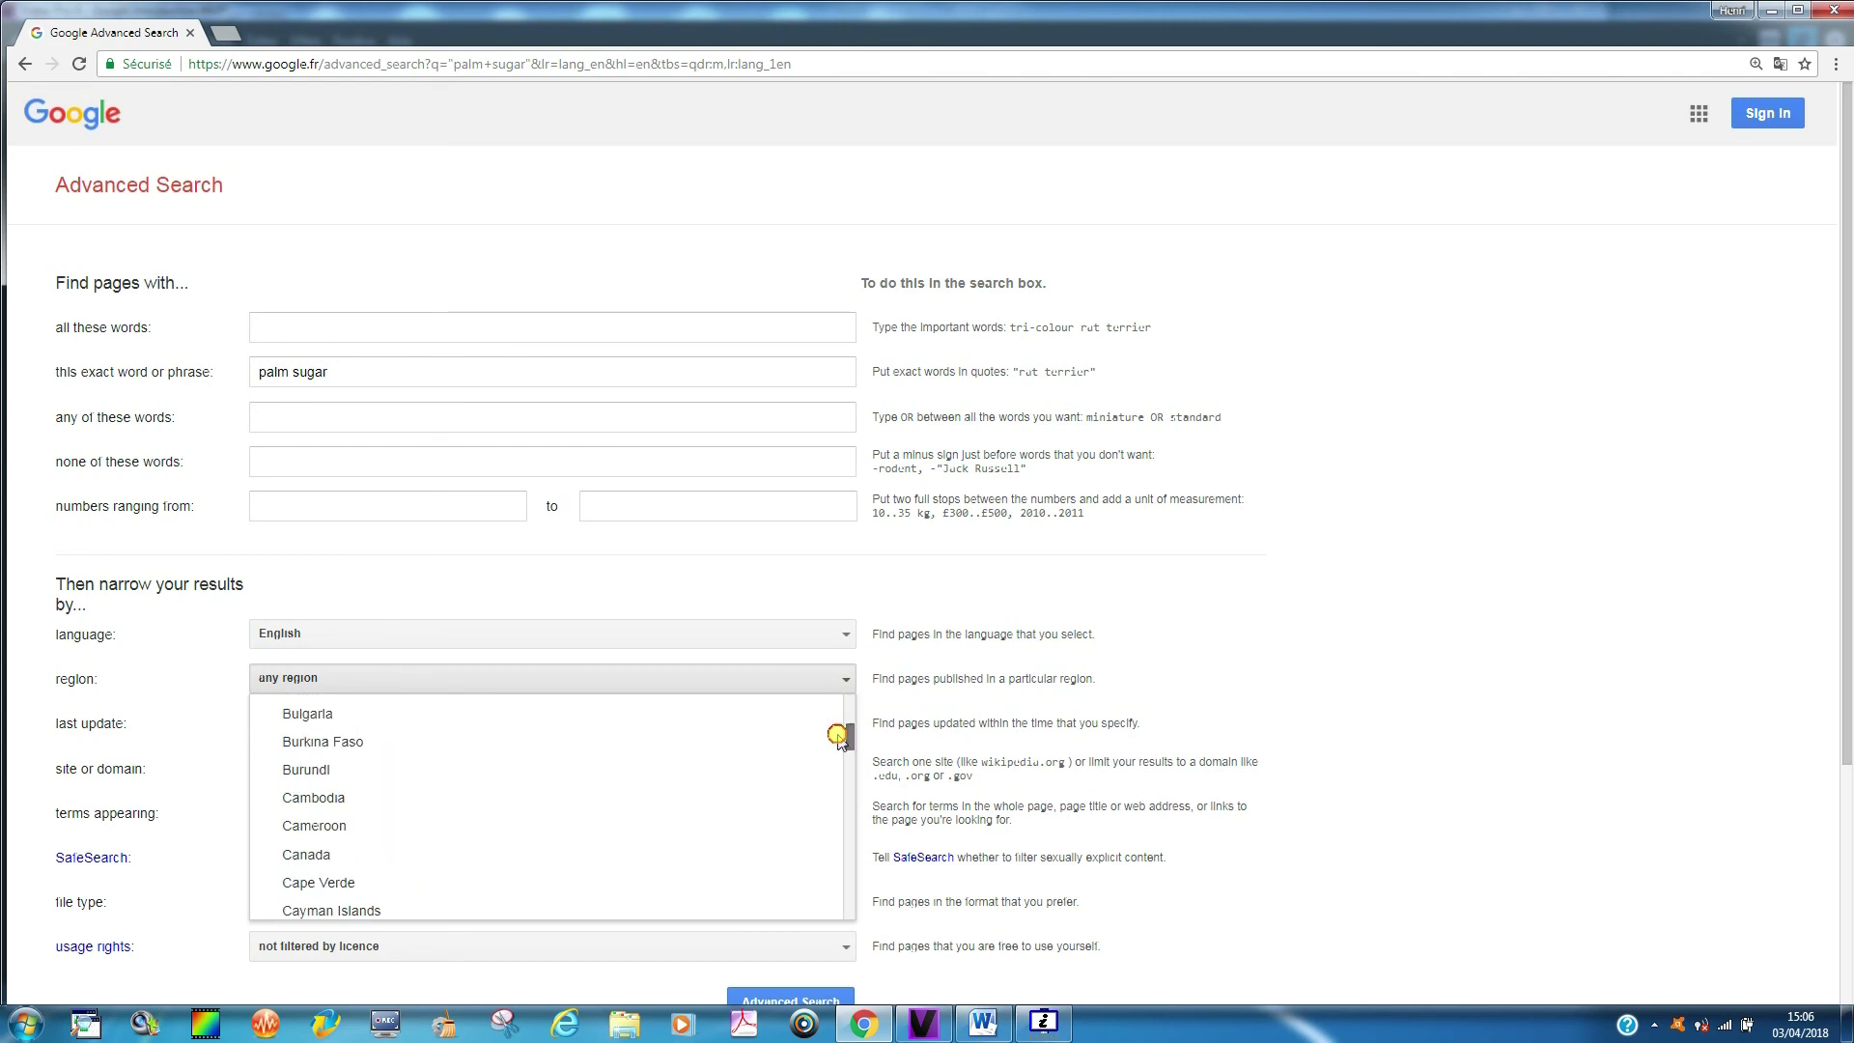
pyautogui.click(333, 798)
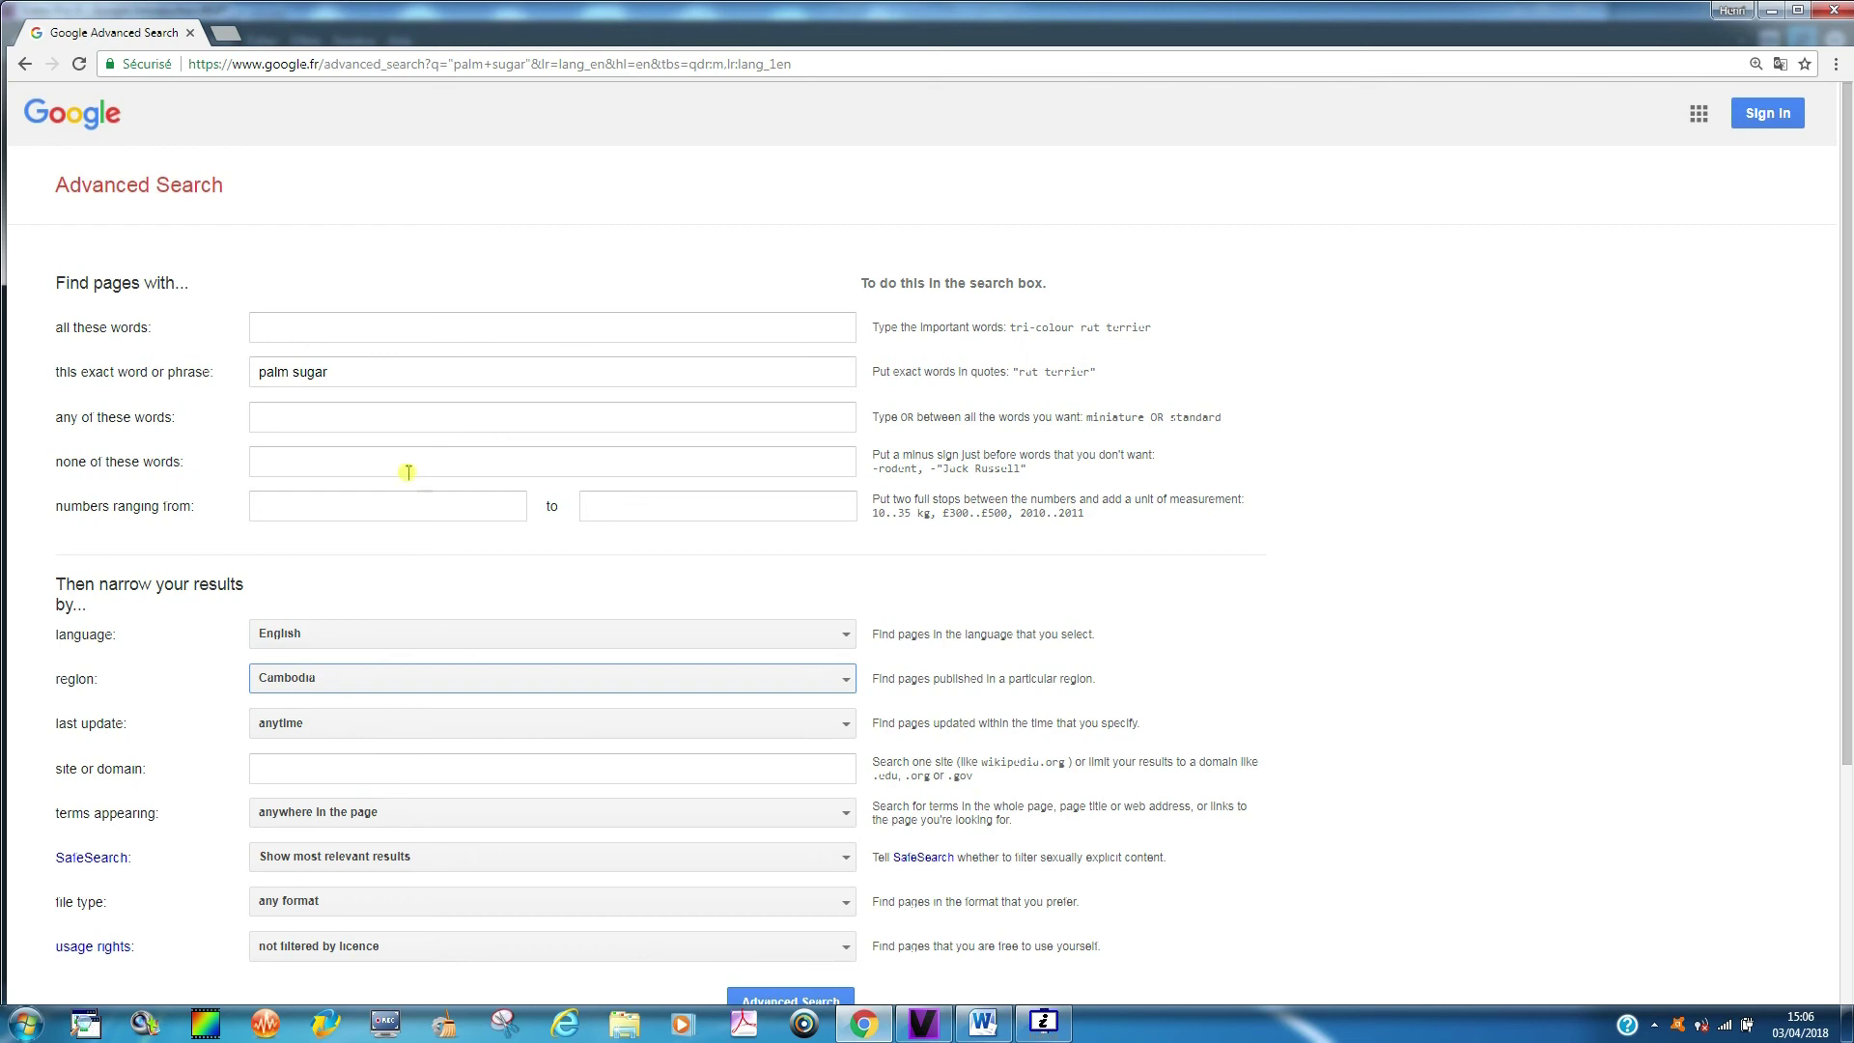
pyautogui.click(760, 1000)
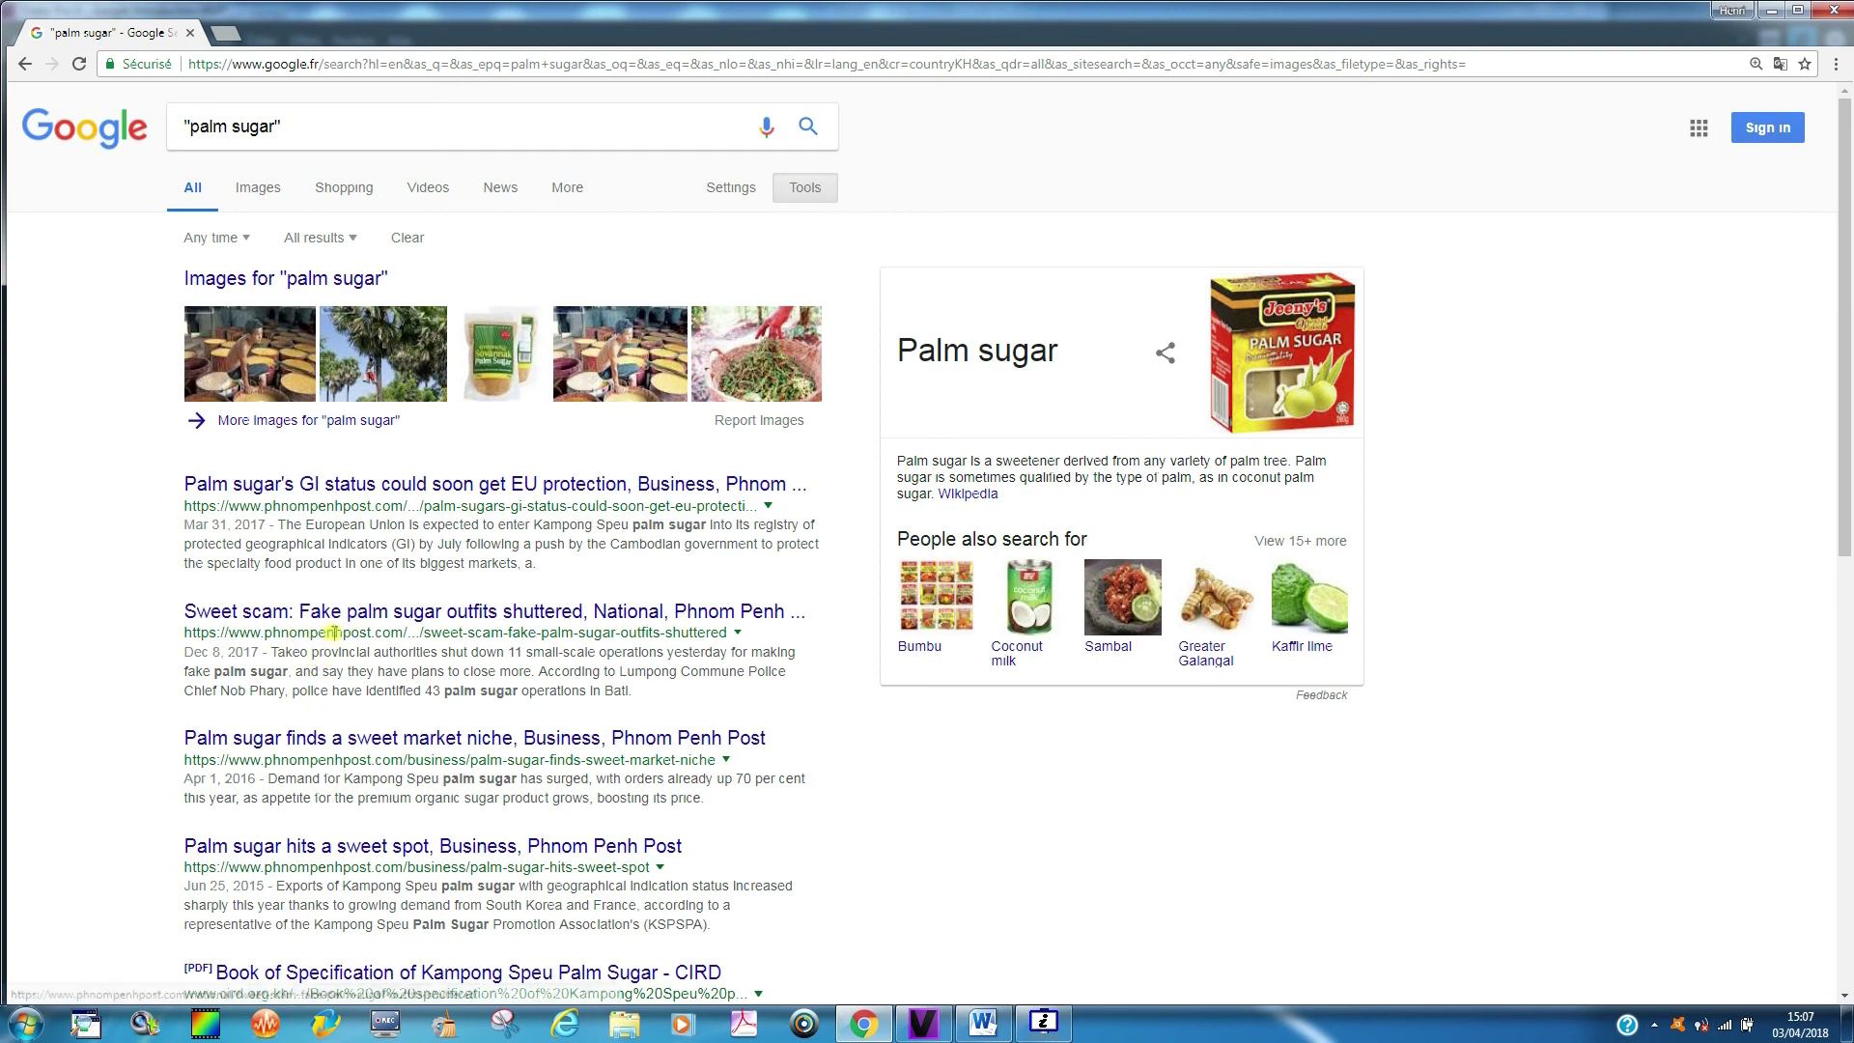
# View the "Sweet scam: Fake palm sugar outfits shuttered" article and return to the search results.
pyautogui.click(368, 611)
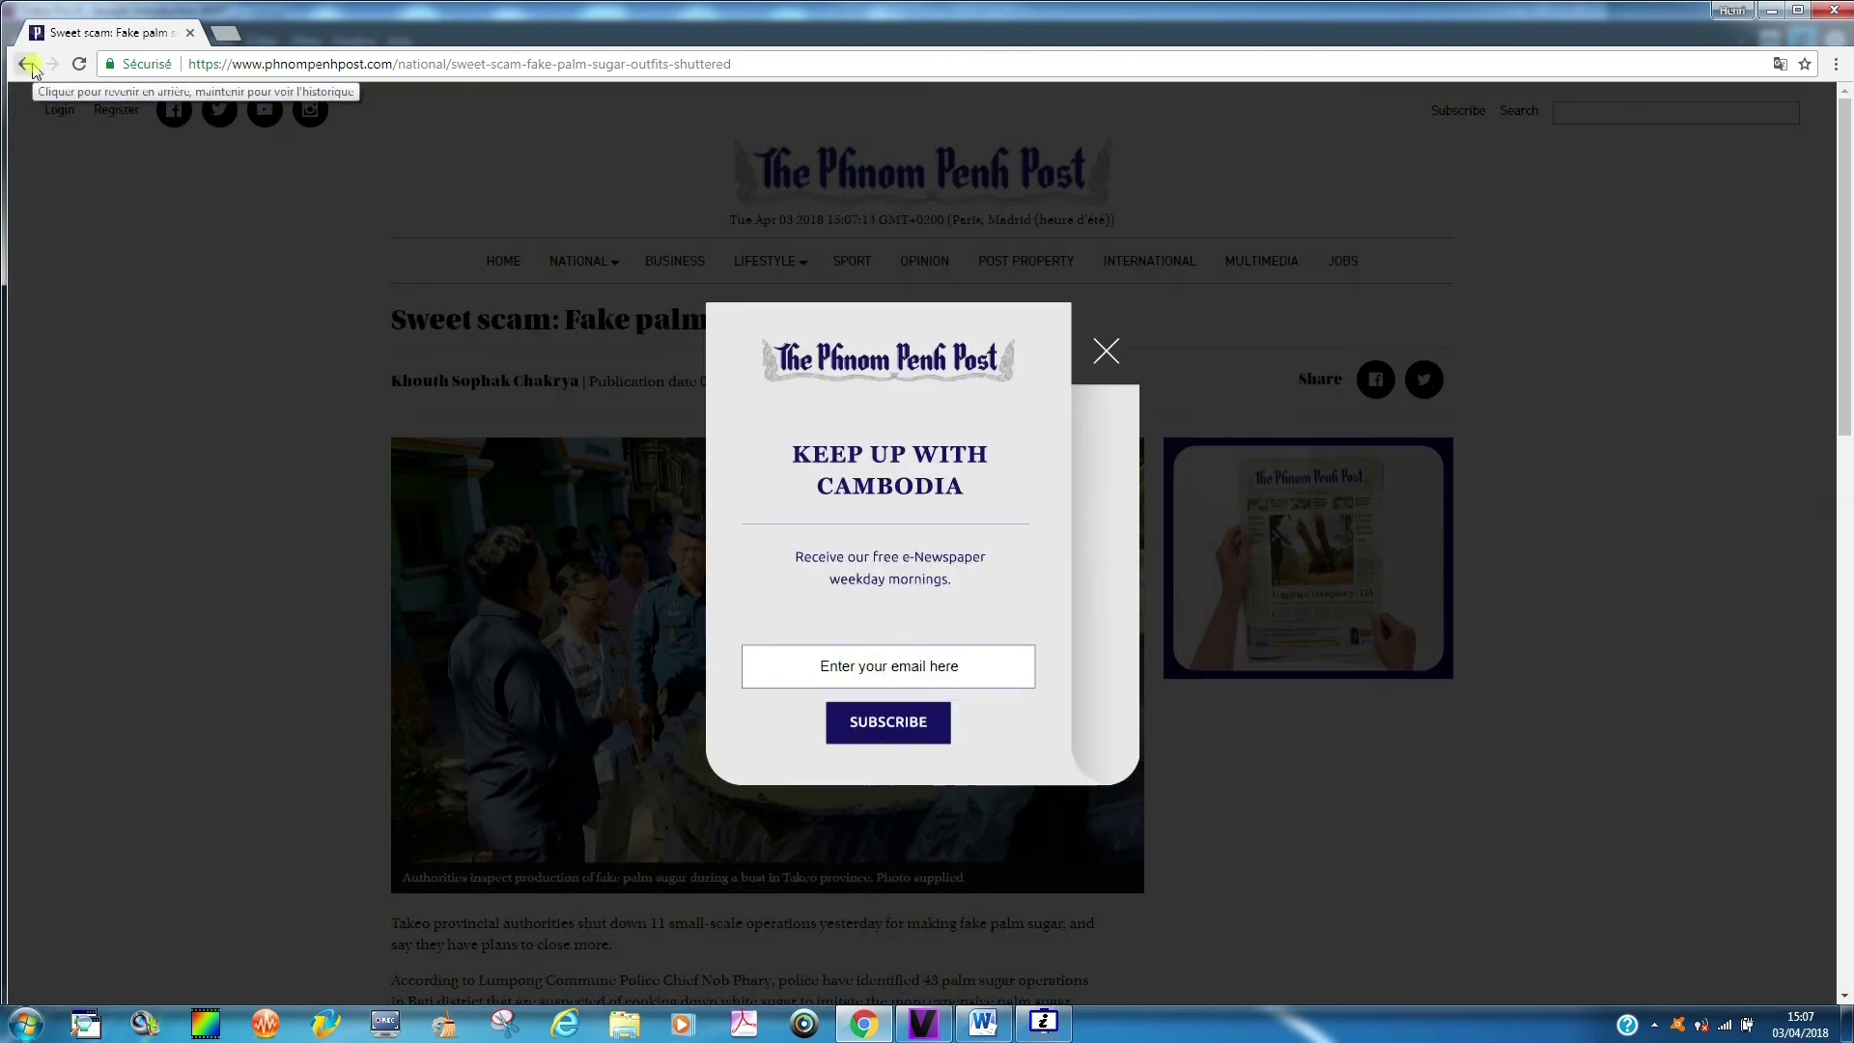
pyautogui.click(27, 64)
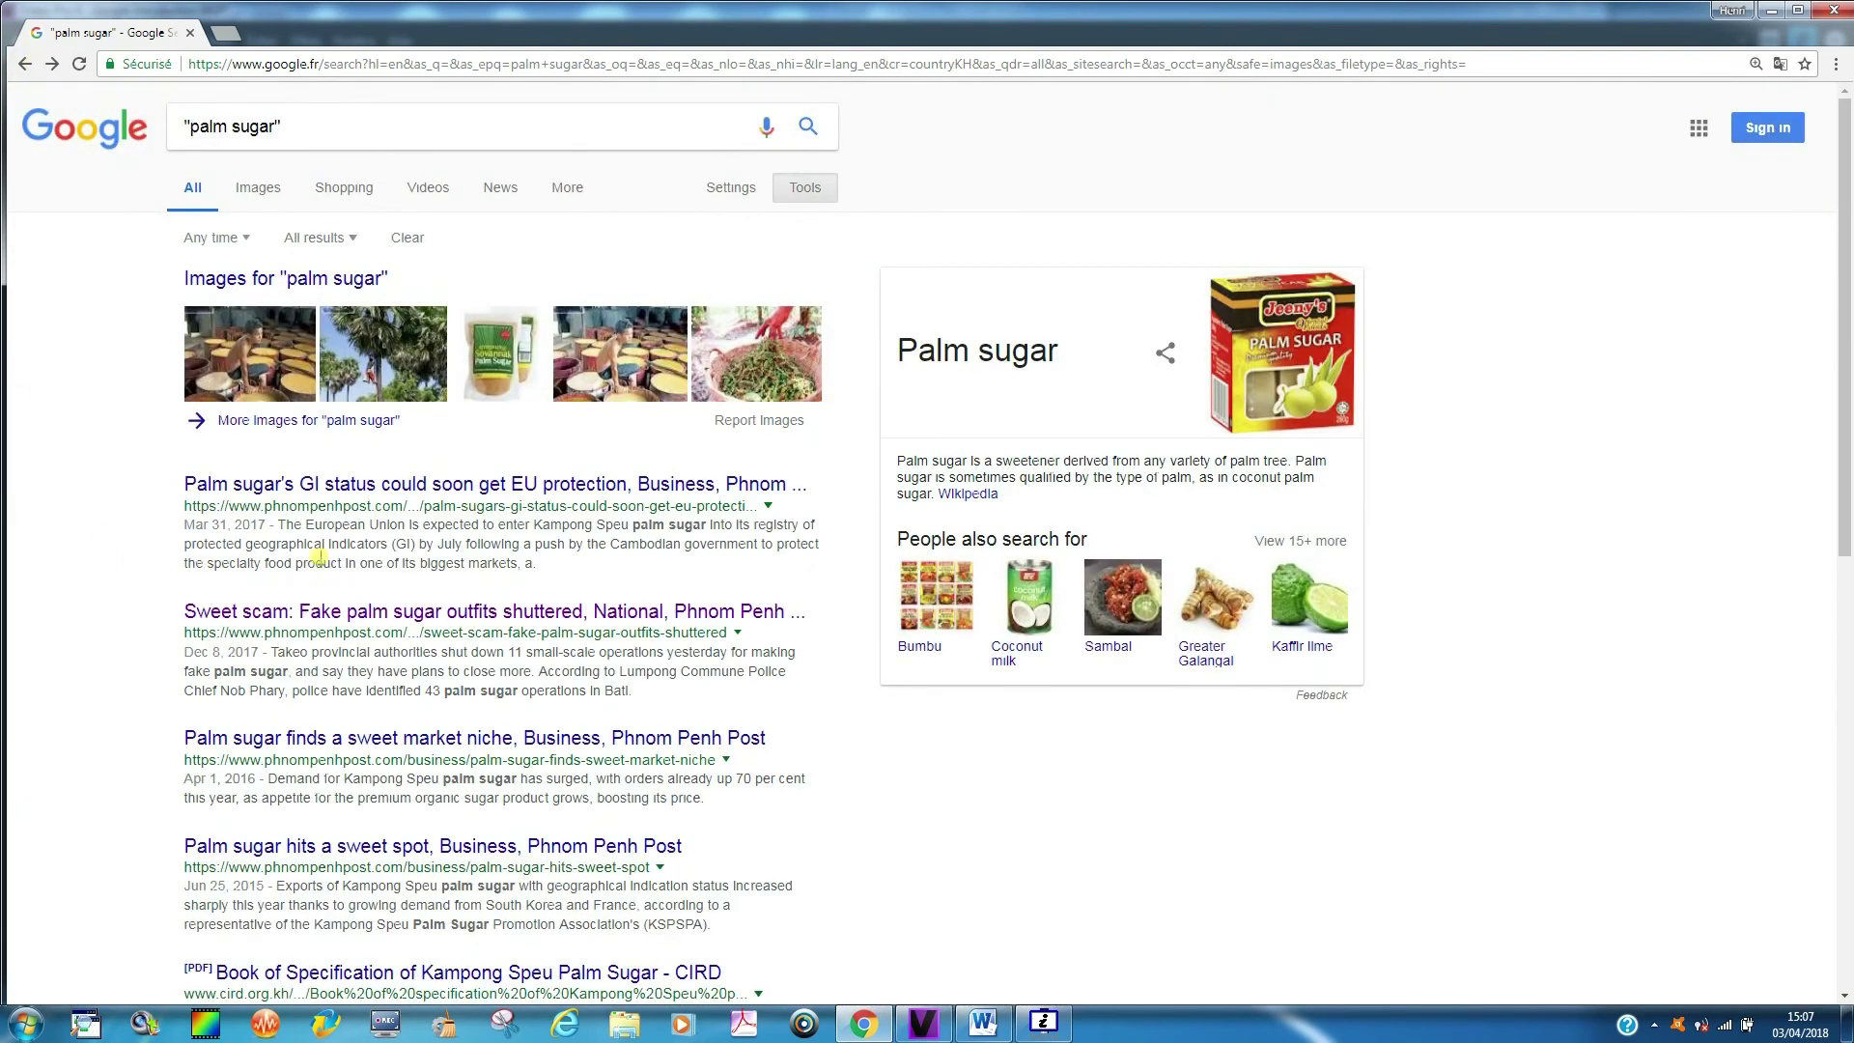
# Reopen the advanced search, limit the site or domain to edu, and set the region to Brazil.
pyautogui.click(731, 187)
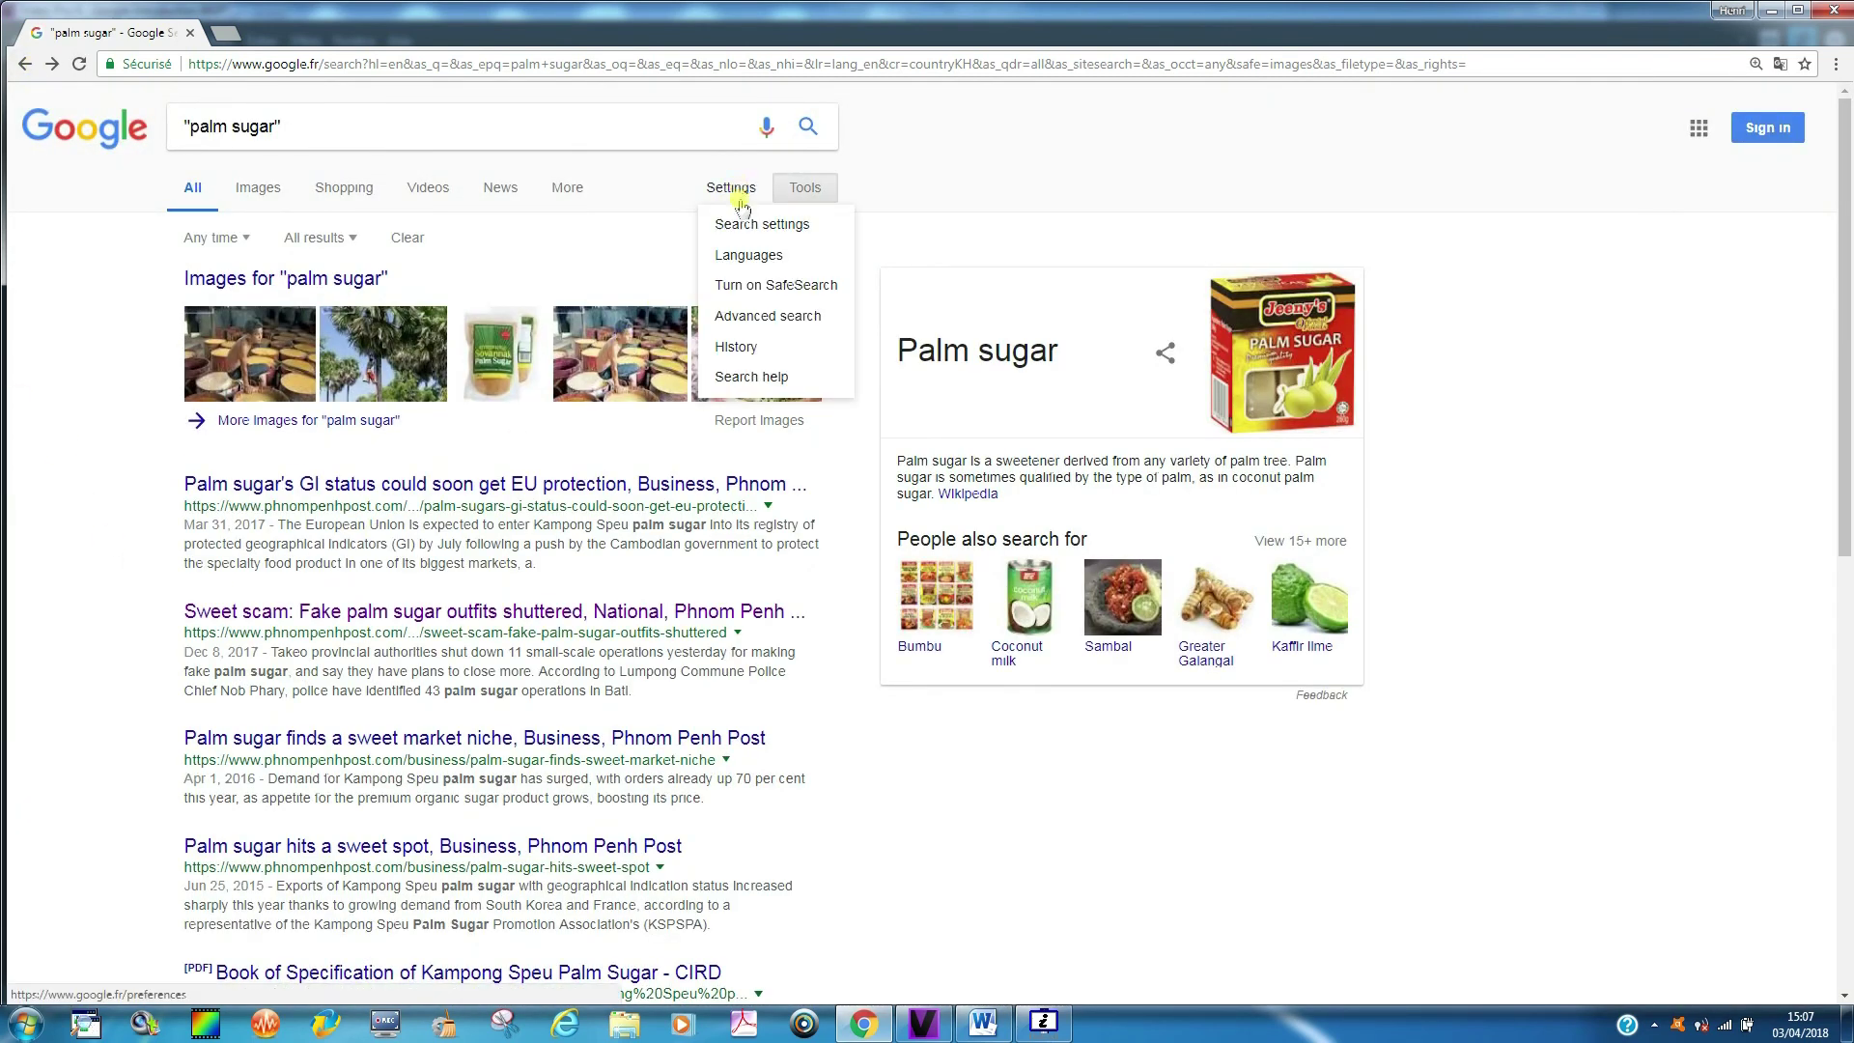
pyautogui.click(746, 319)
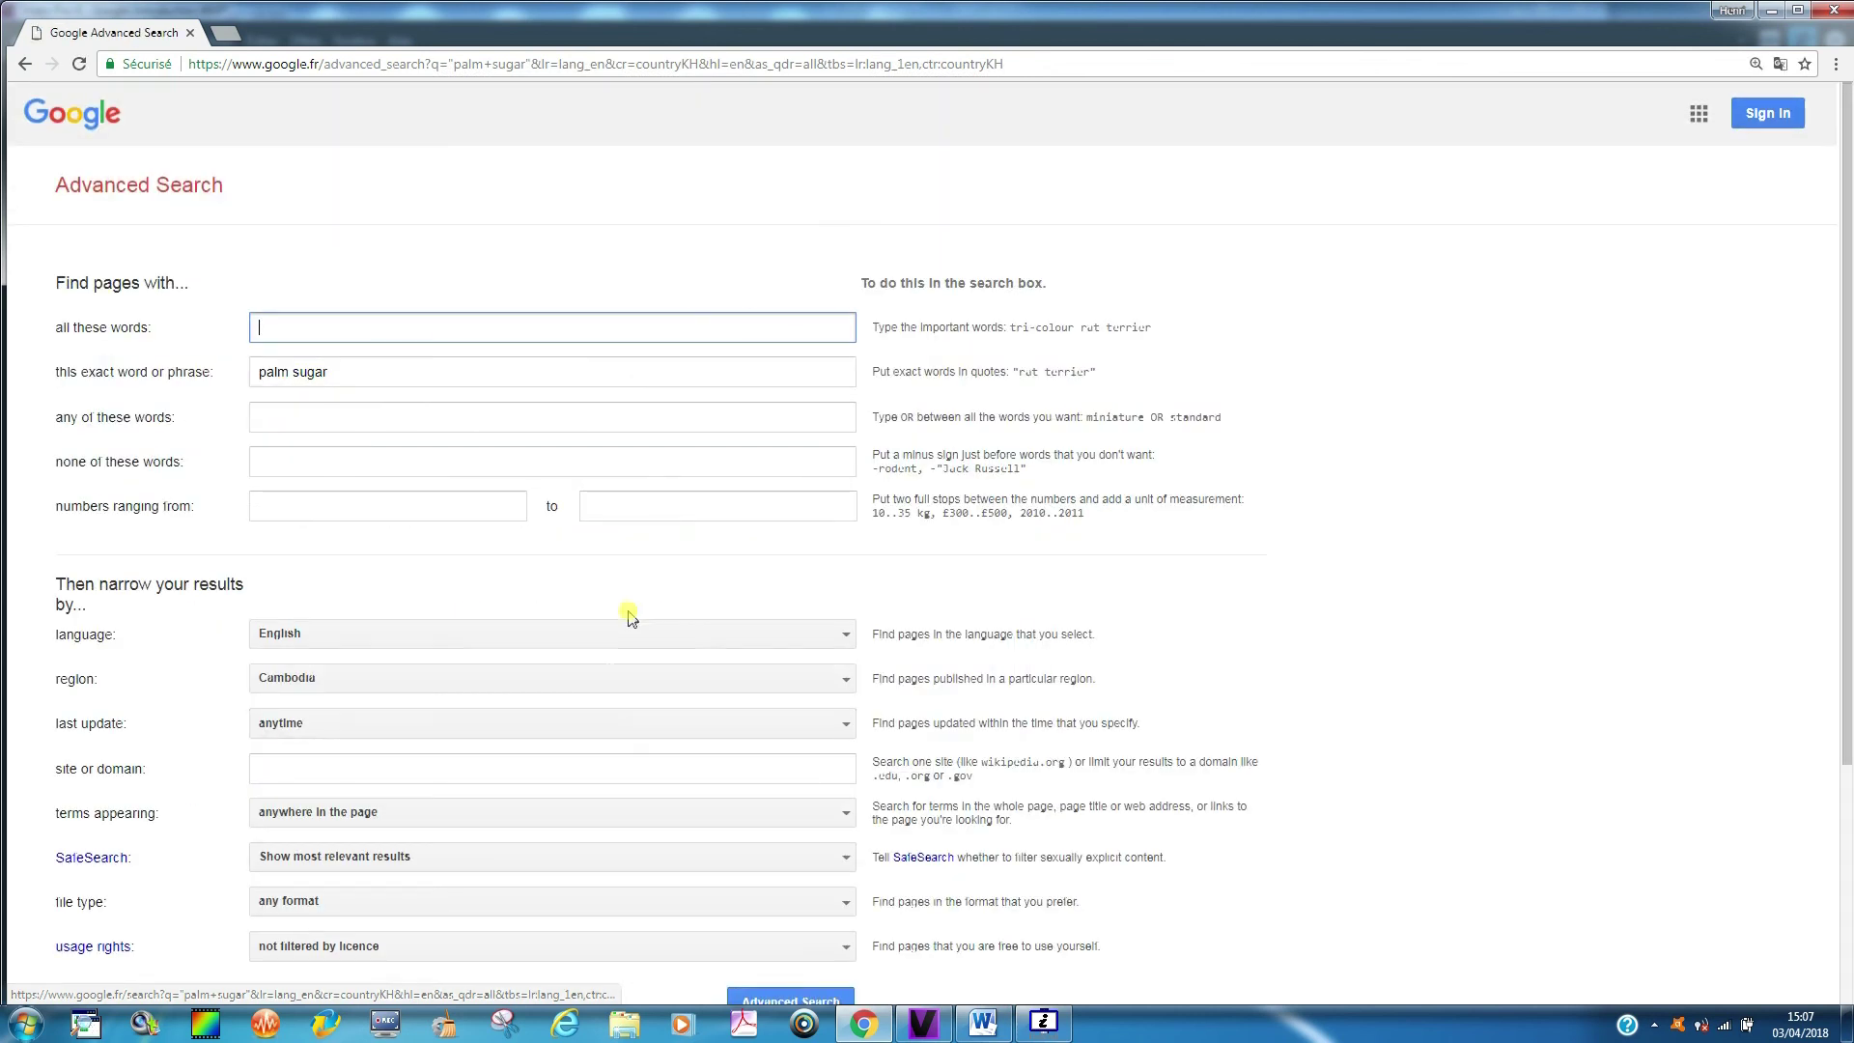
pyautogui.scroll(-1, 1202, 632)
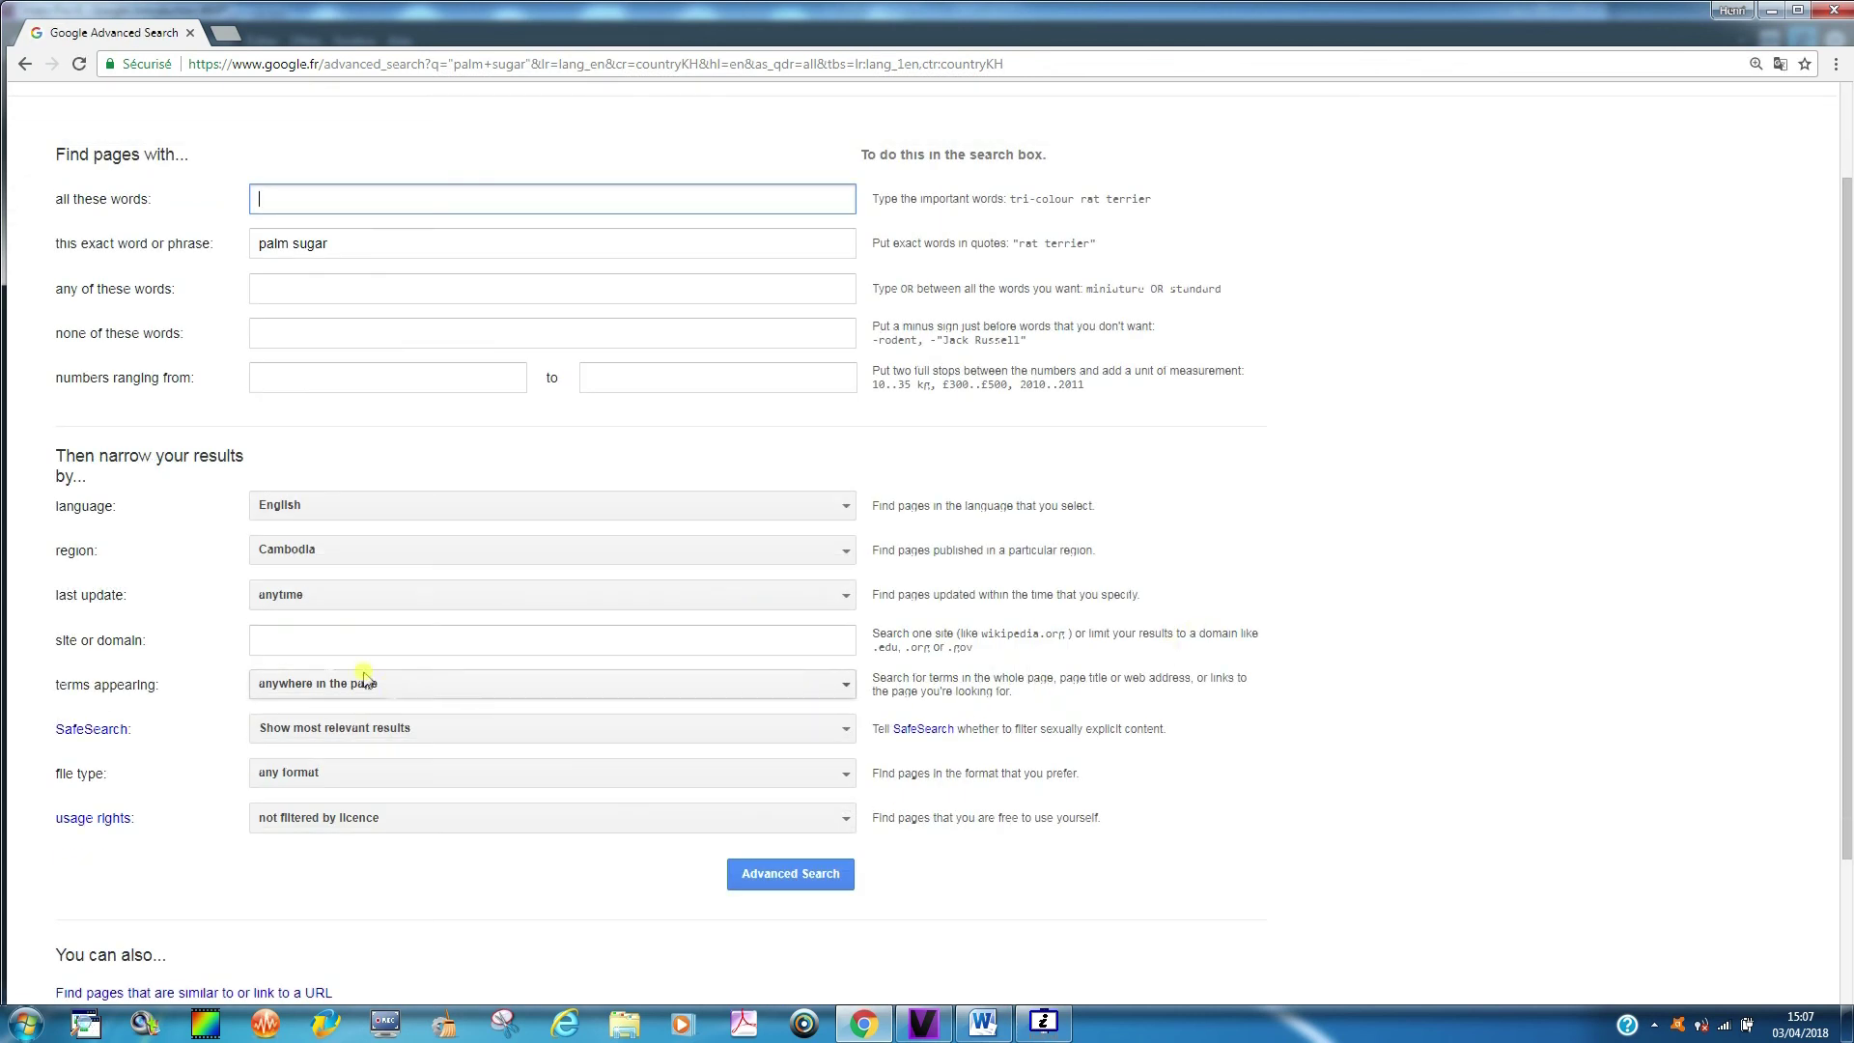
pyautogui.click(288, 641)
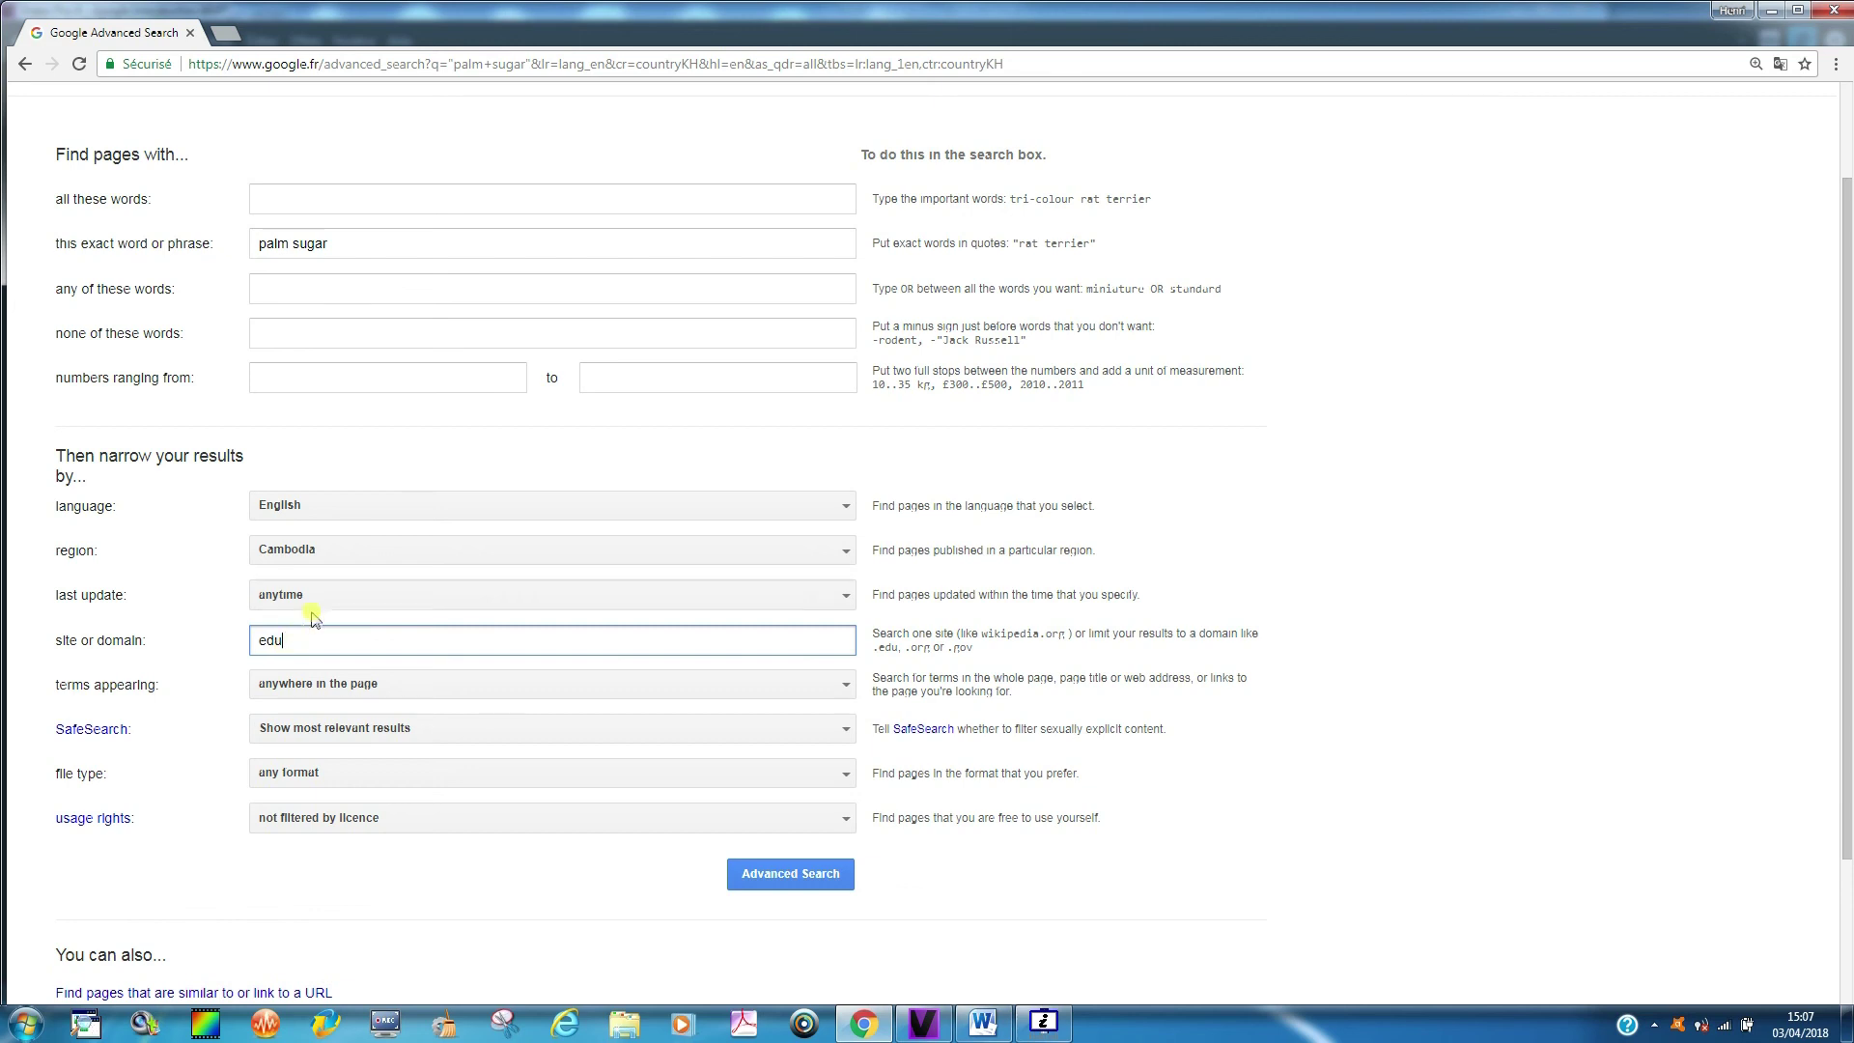
pyautogui.click(845, 552)
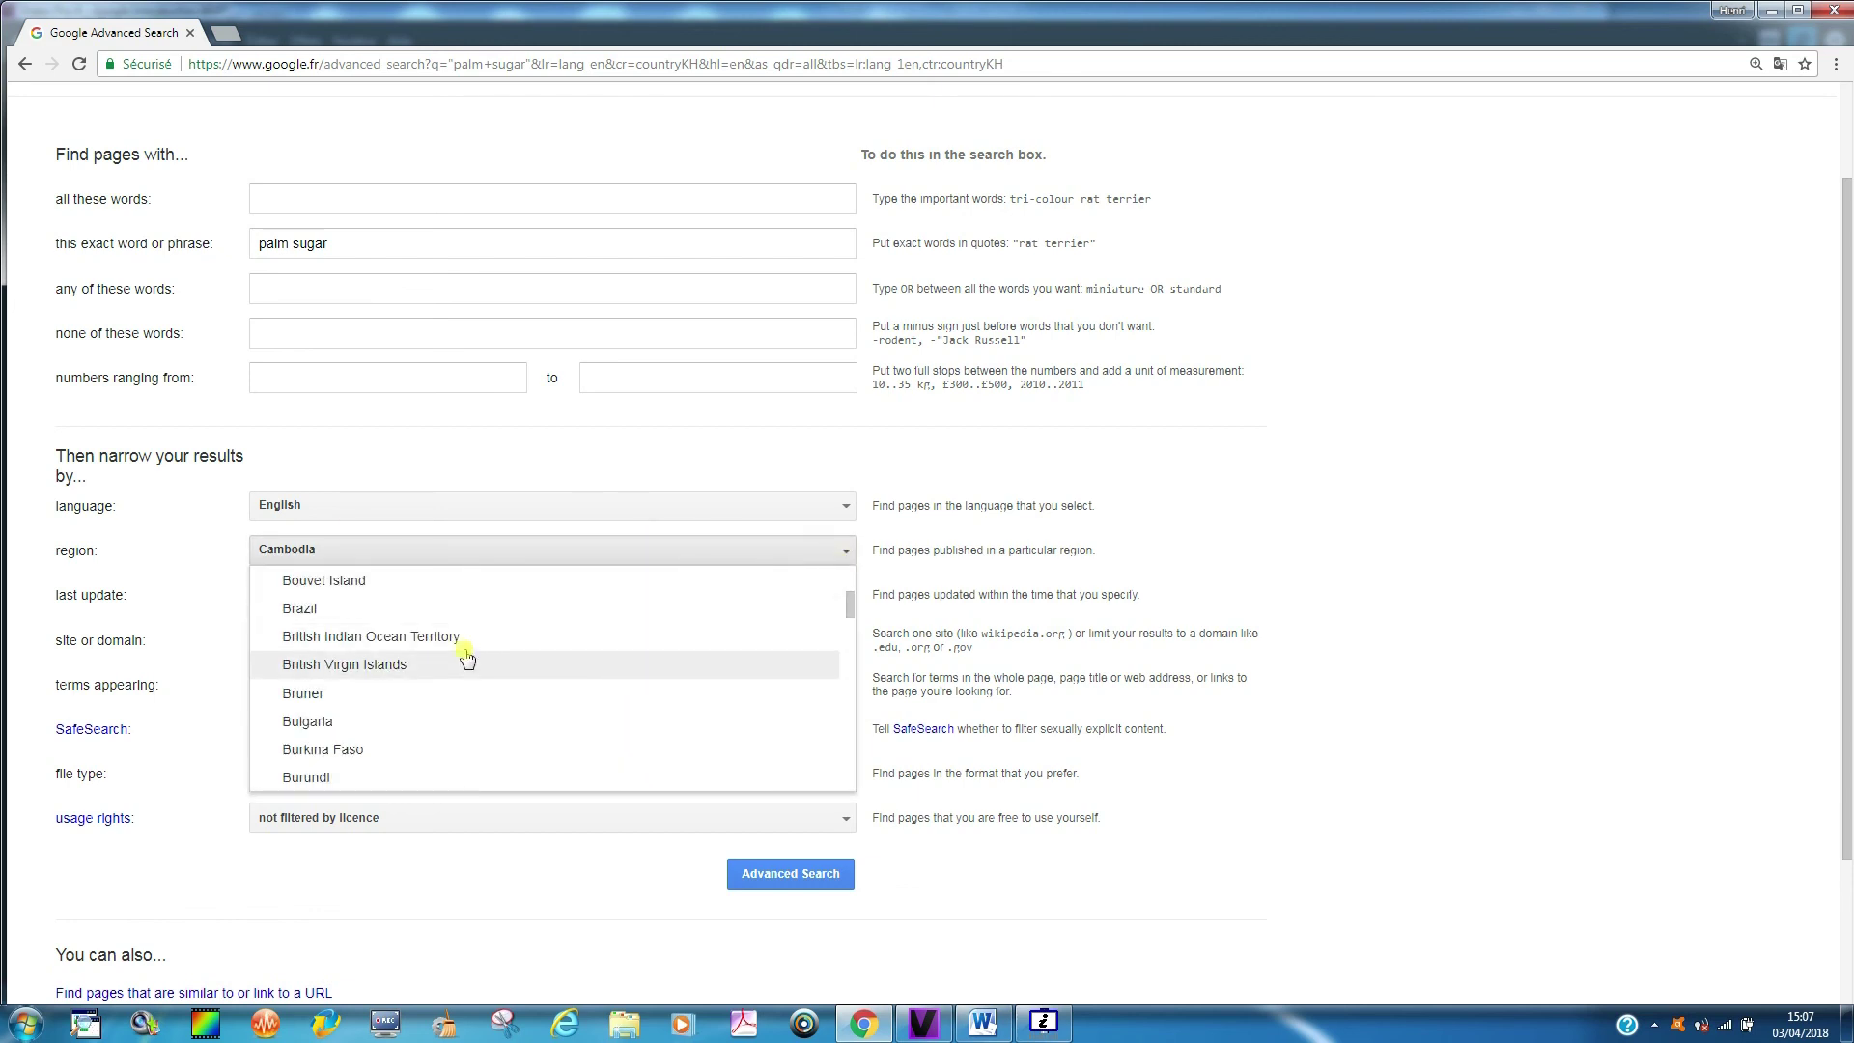
pyautogui.click(410, 614)
# Replace the exact word or phrase with "palmeiro acucar" and run the advanced search.
pyautogui.click(368, 244)
pyautogui.press('BackSpace')
pyautogui.press('BackSpace')
pyautogui.press('BackSpace')
pyautogui.write('eiro')
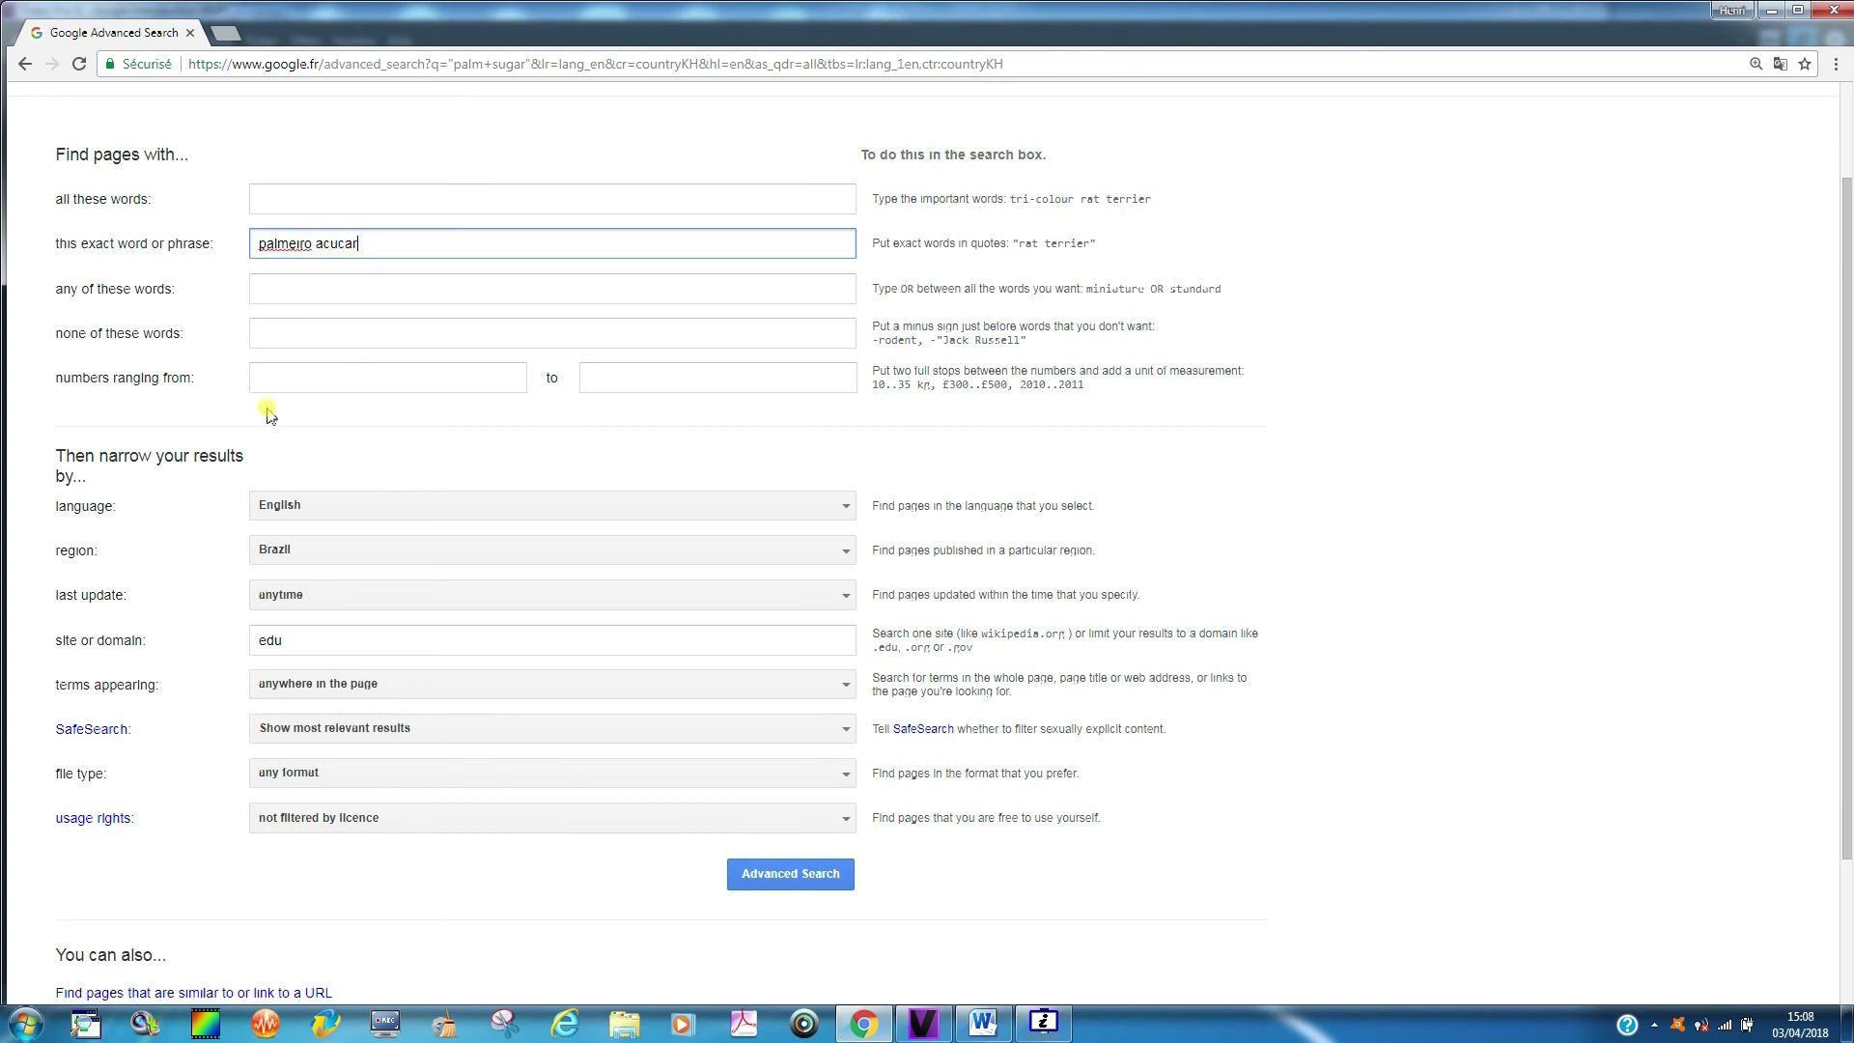
pyautogui.click(778, 877)
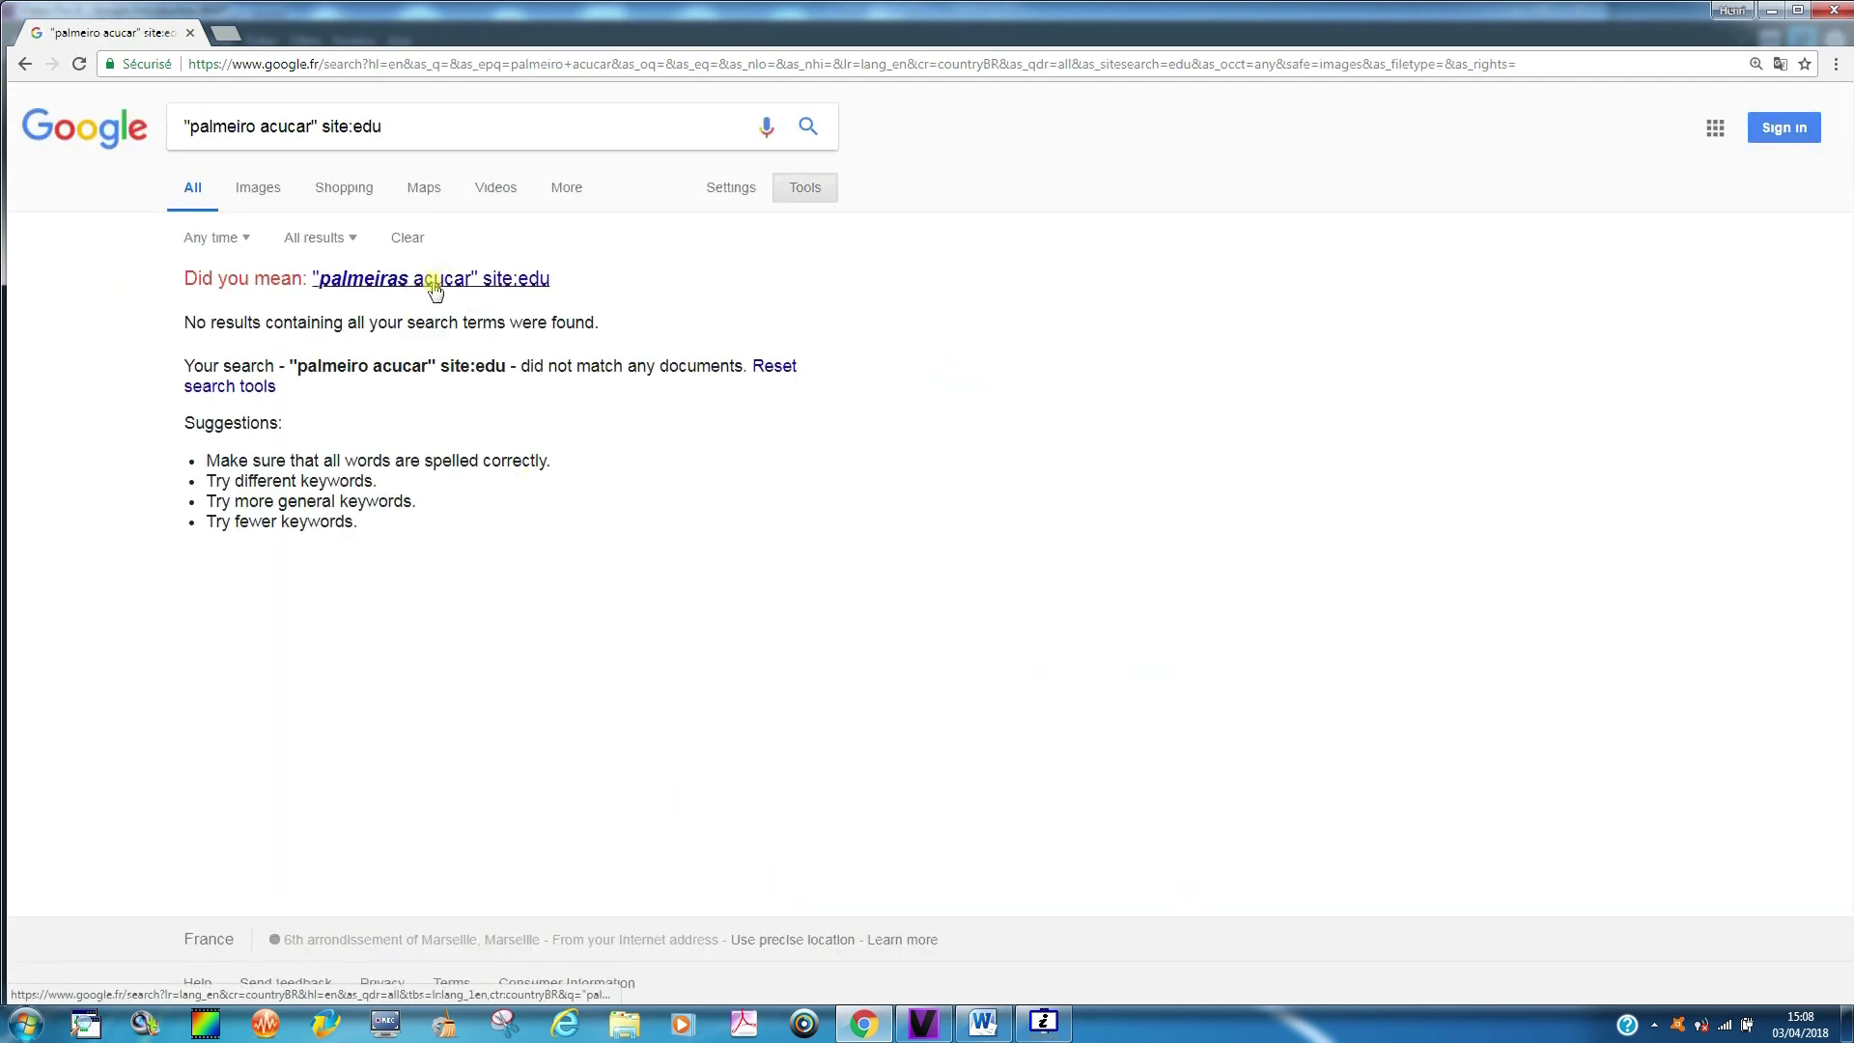
# Follow the suggested "palmeiras acucar" site:edu search, open the citeseerx.ist.psu.edu PDF, and highlight the .edu part of its address.
pyautogui.click(433, 282)
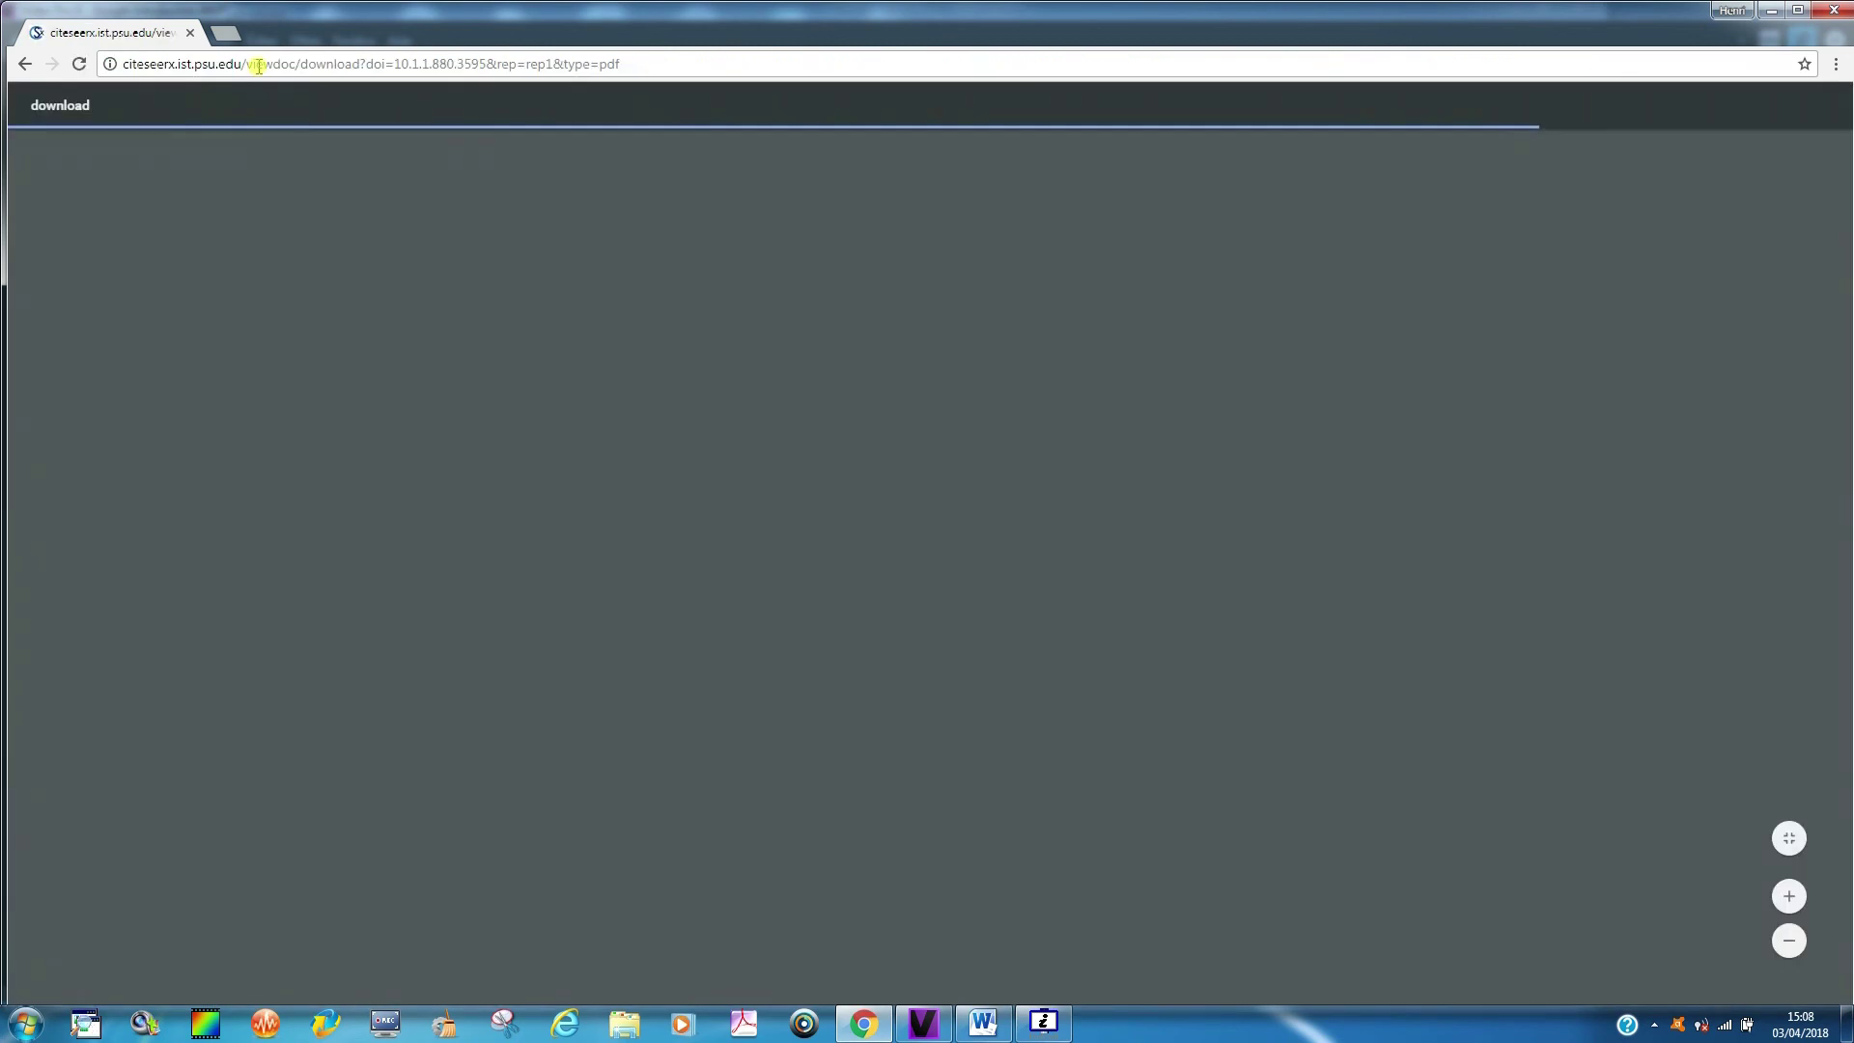
pyautogui.moveTo(256, 65); pyautogui.dragTo(202, 69)
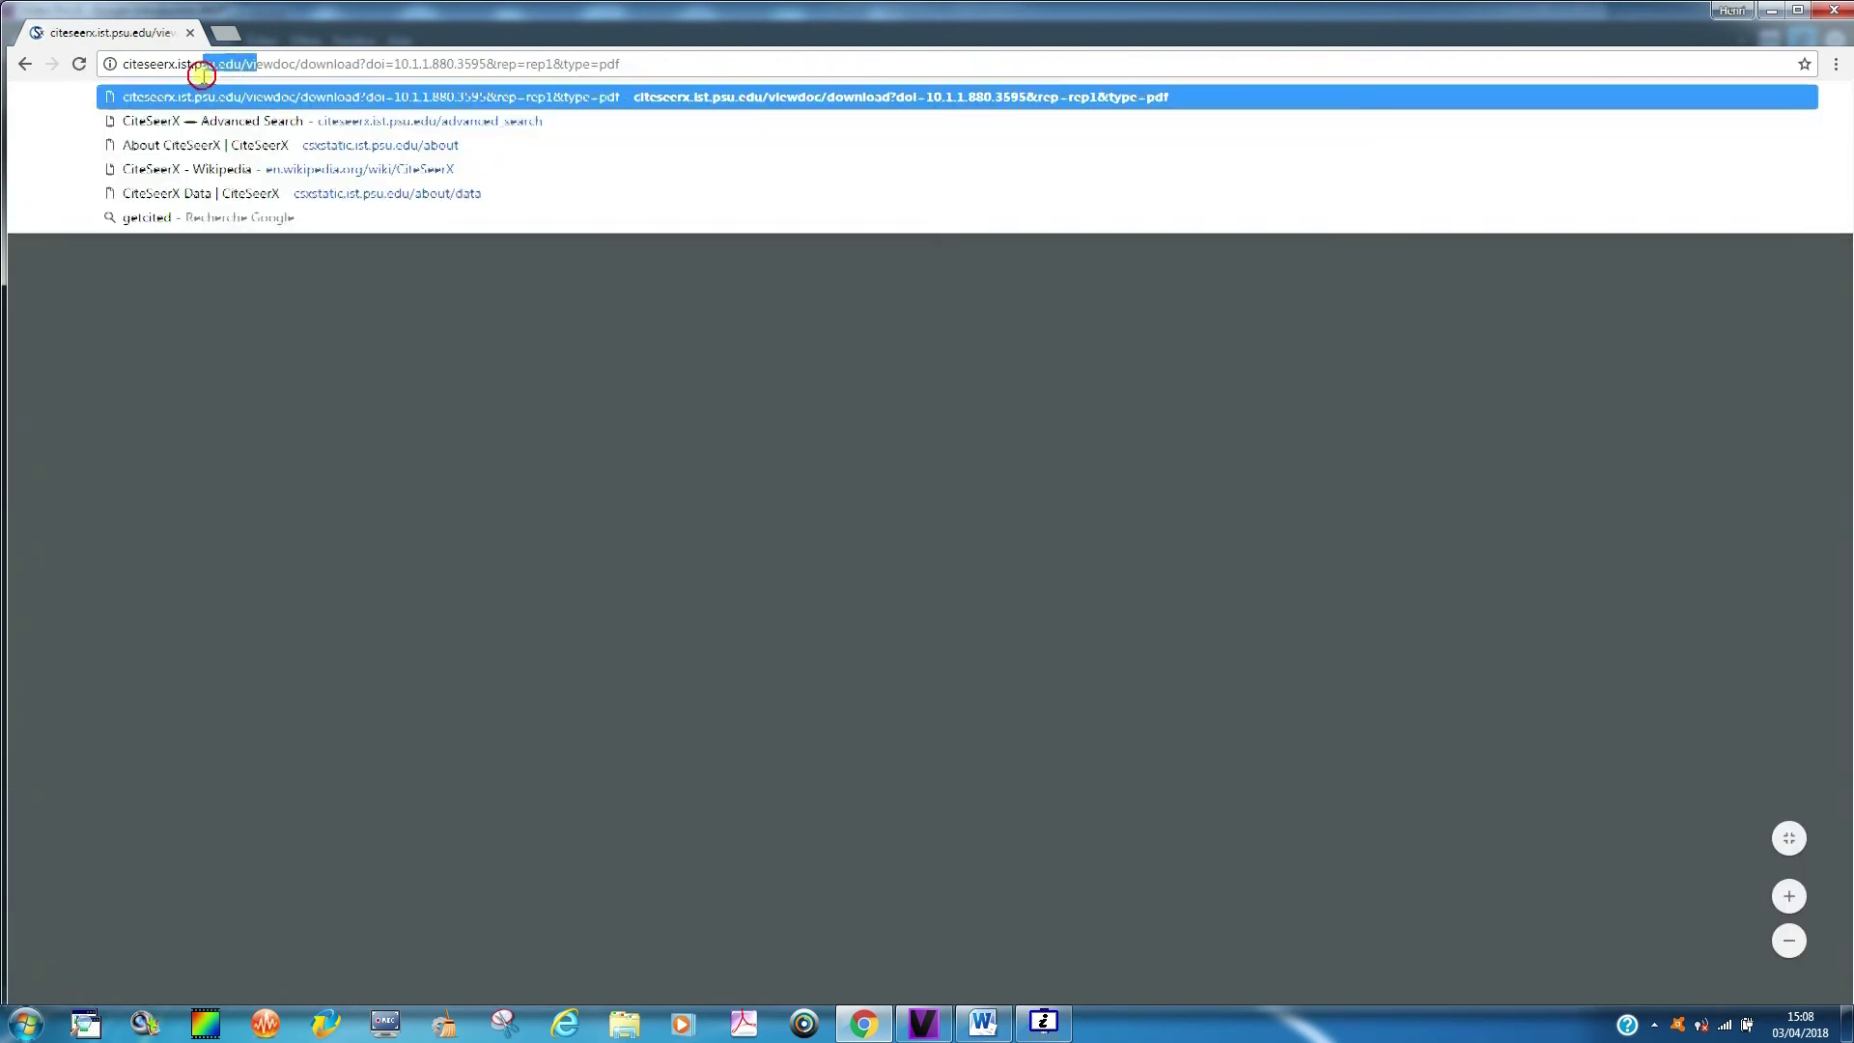